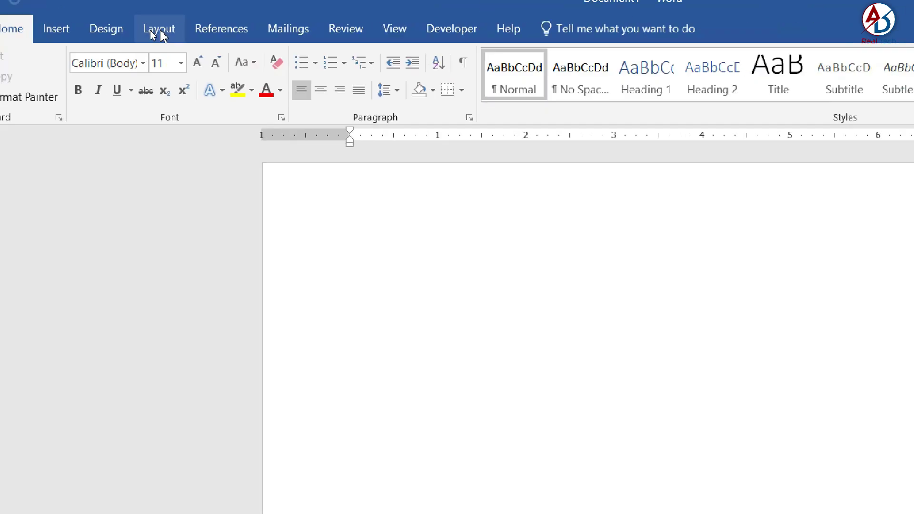
- Set the page to A4 paper in landscape orientation with Narrow 0.5-inch margins
{"action": "left_click", "coordinate": [142, 30]}
{"action": "left_click", "coordinate": [80, 69]}
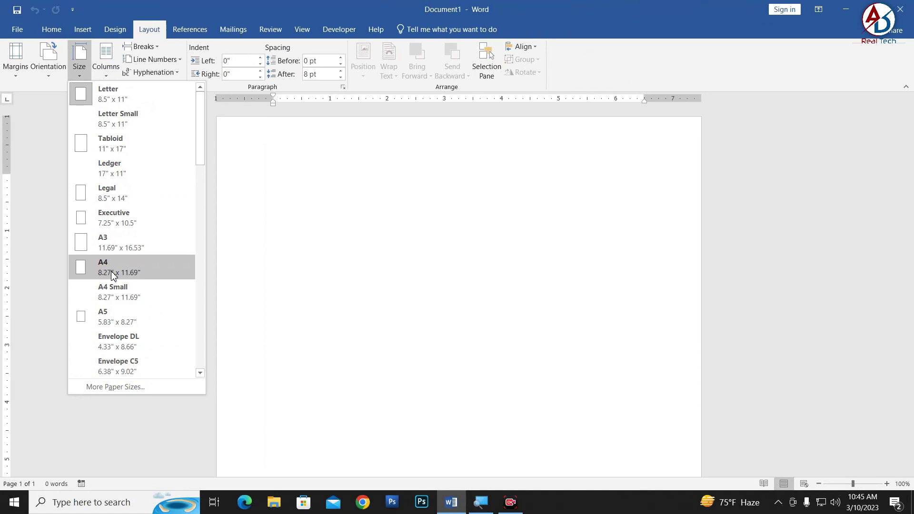
{"action": "left_click", "coordinate": [110, 270]}
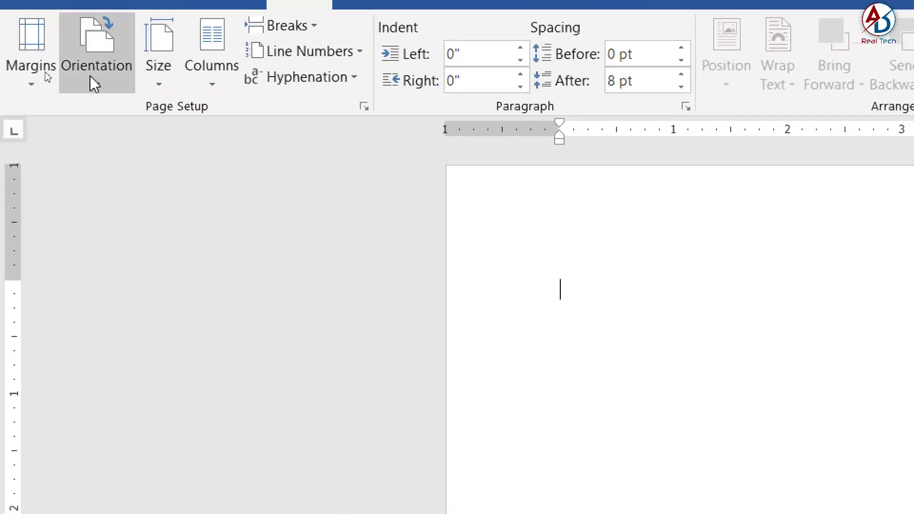
{"action": "left_click", "coordinate": [45, 75]}
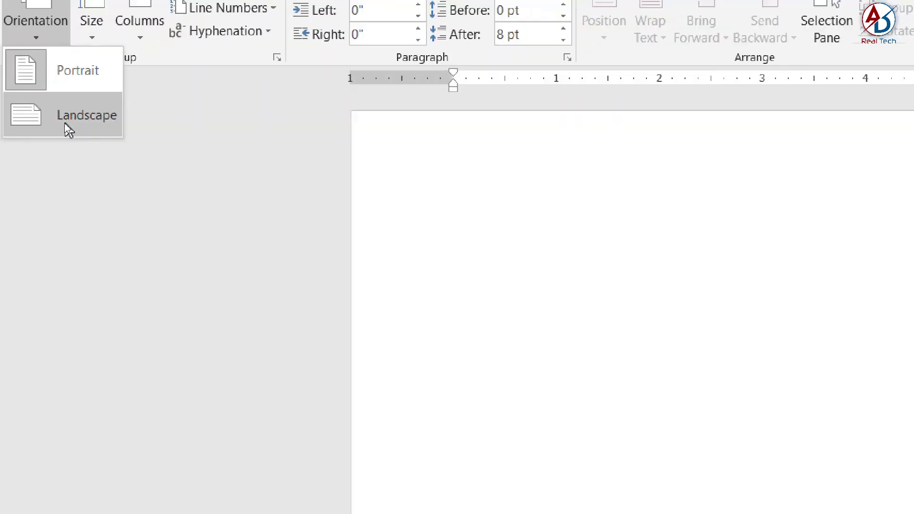
{"action": "left_click", "coordinate": [64, 123]}
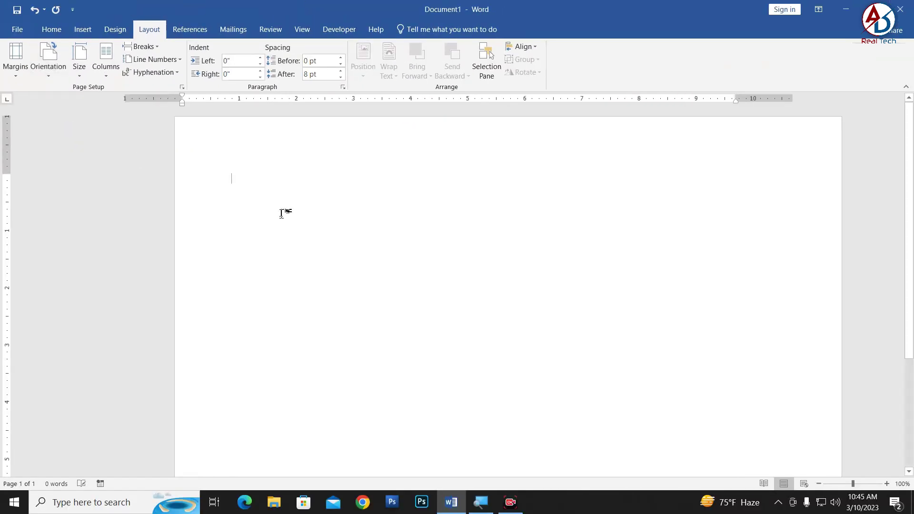
{"action": "scroll", "coordinate": [437, 291], "scroll_direction": "down", "scroll_amount": 3, "text": "ctrl"}
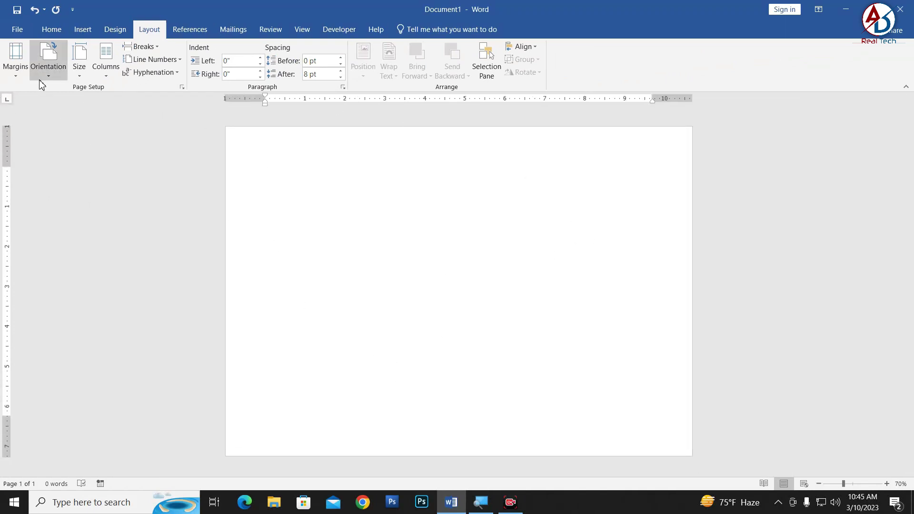
{"action": "left_click", "coordinate": [19, 82]}
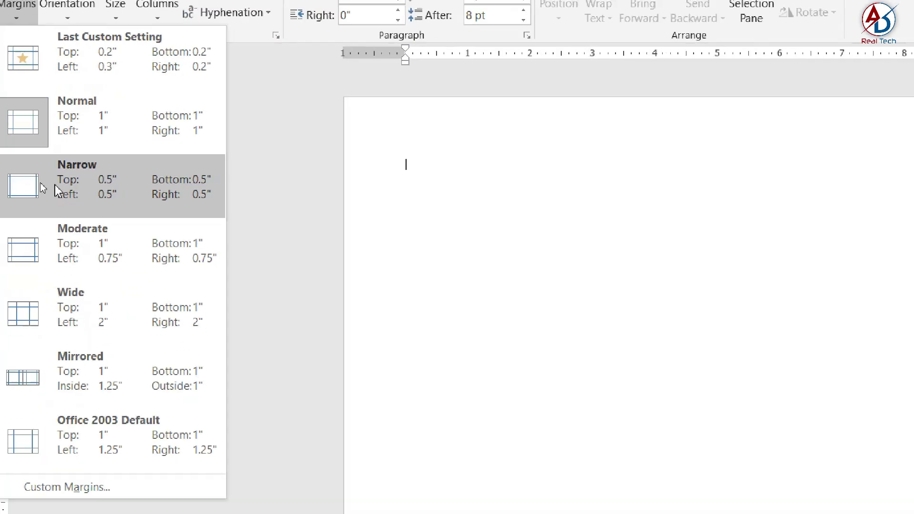
{"action": "left_click", "coordinate": [48, 189]}
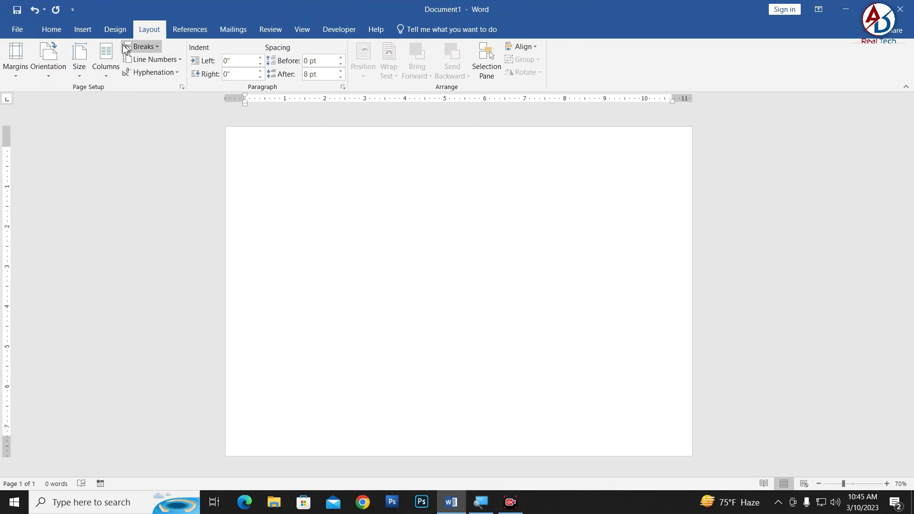
- Insert a rectangle shape and move it toward the left side of the page
{"action": "left_click", "coordinate": [83, 29]}
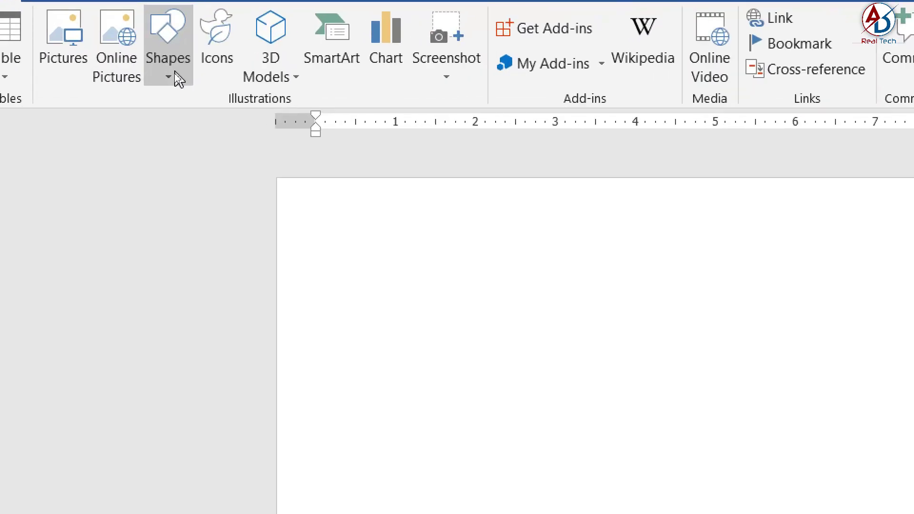
{"action": "left_click", "coordinate": [174, 76]}
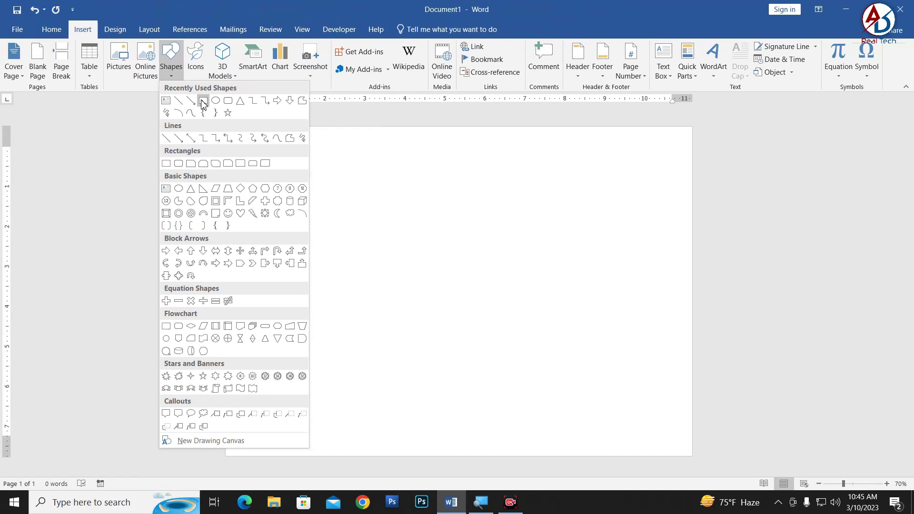
{"action": "left_click", "coordinate": [204, 101]}
{"action": "left_click", "coordinate": [436, 239]}
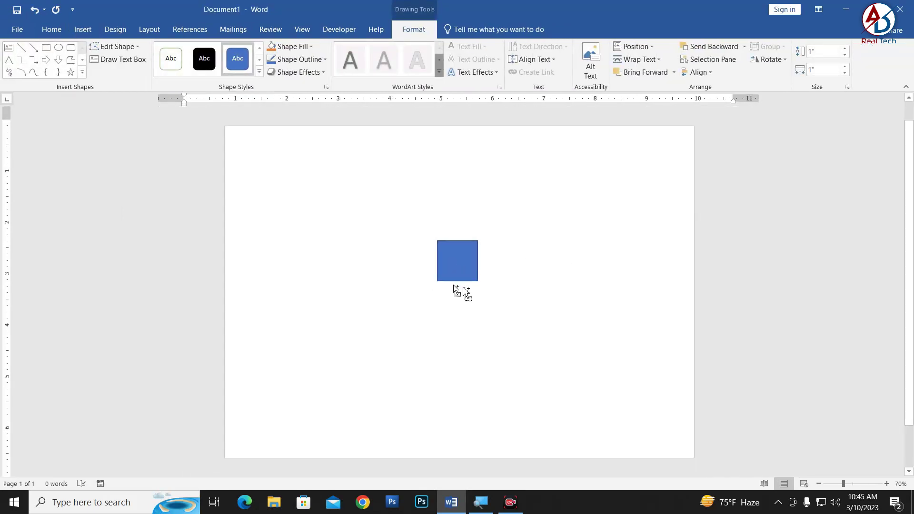
{"action": "left_click_drag", "start_coordinate": [457, 263], "coordinate": [383, 261]}
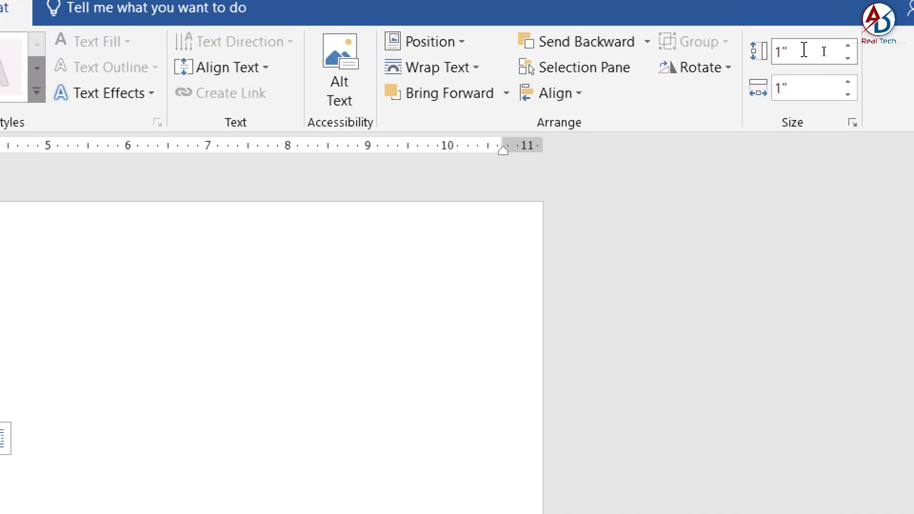
- Size the rectangle to 8.27 inches tall and 3.89 inches wide
{"action": "left_click_drag", "start_coordinate": [803, 50], "coordinate": [775, 53]}
{"action": "type", "text": "8.27"}
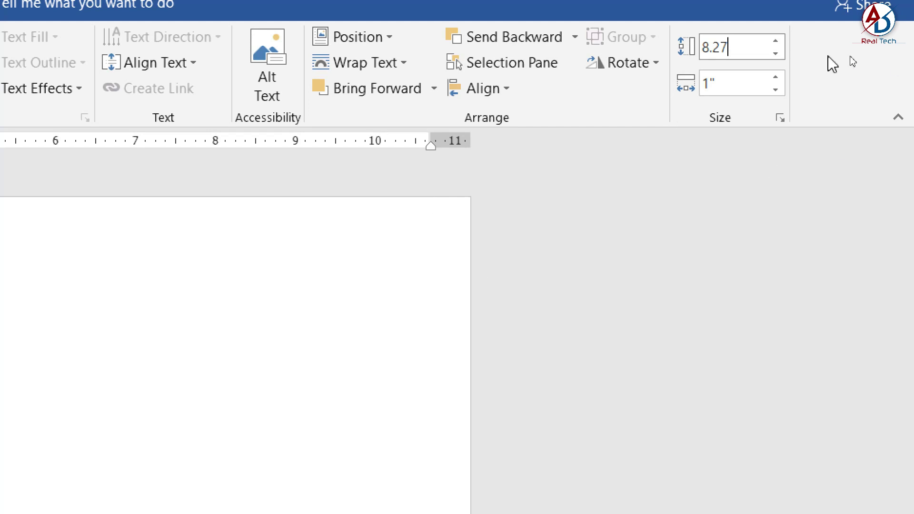
{"action": "left_click", "coordinate": [742, 86]}
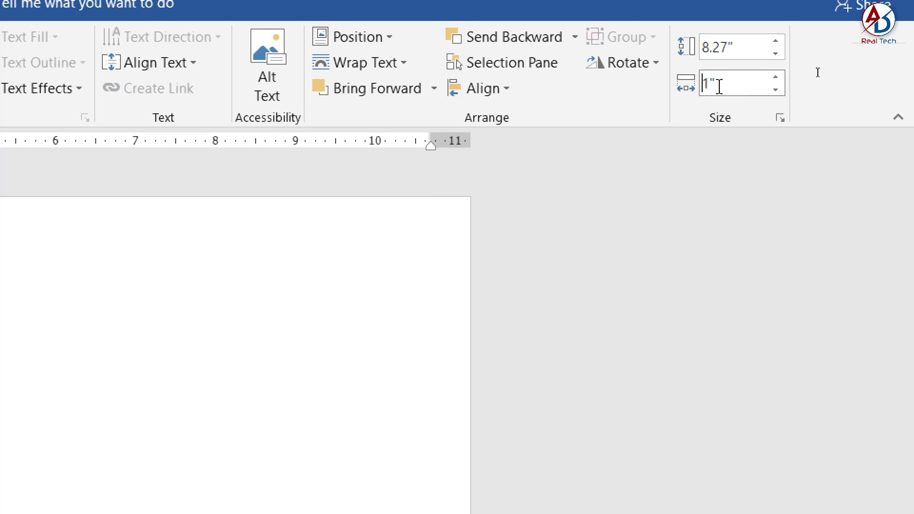
{"action": "double_click", "coordinate": [718, 85]}
{"action": "type", "text": "3.89"}
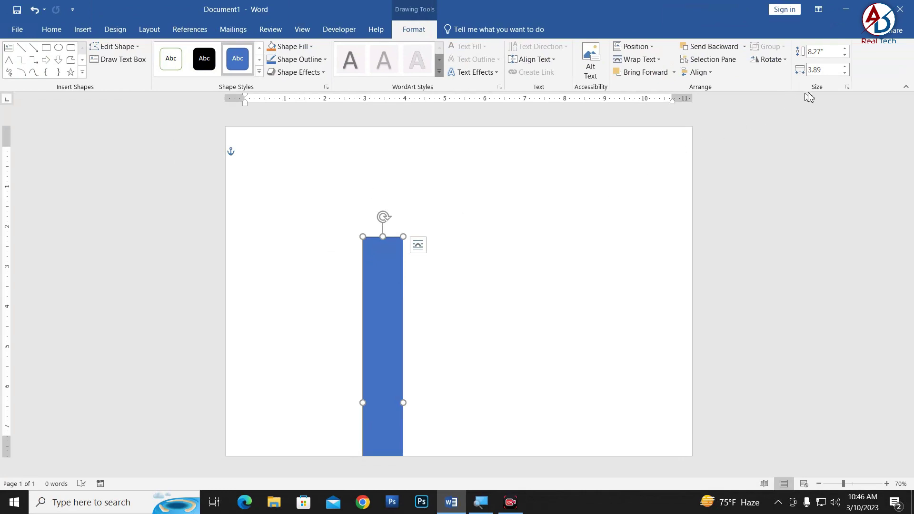
- Apply the 3.89-inch width, remove the outline, and move the rectangle to the top-left corner
{"action": "key", "text": "Return"}
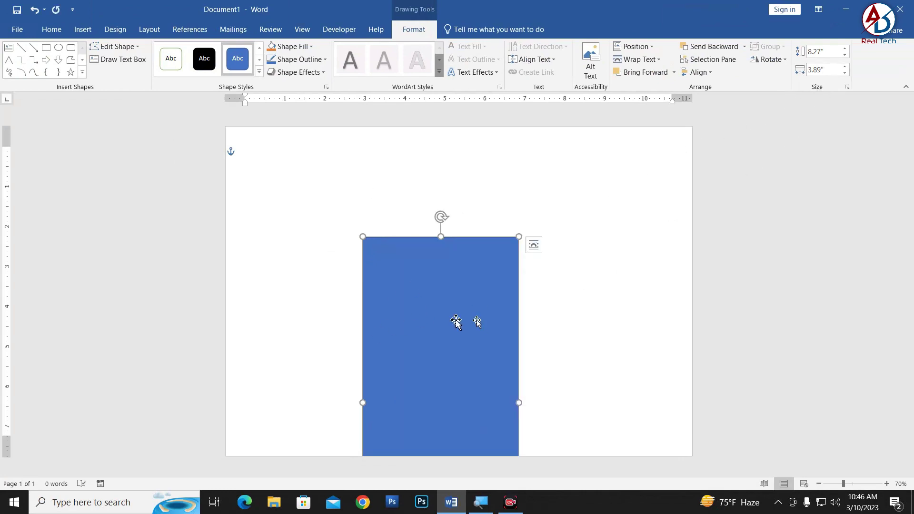
{"action": "left_click", "coordinate": [305, 60]}
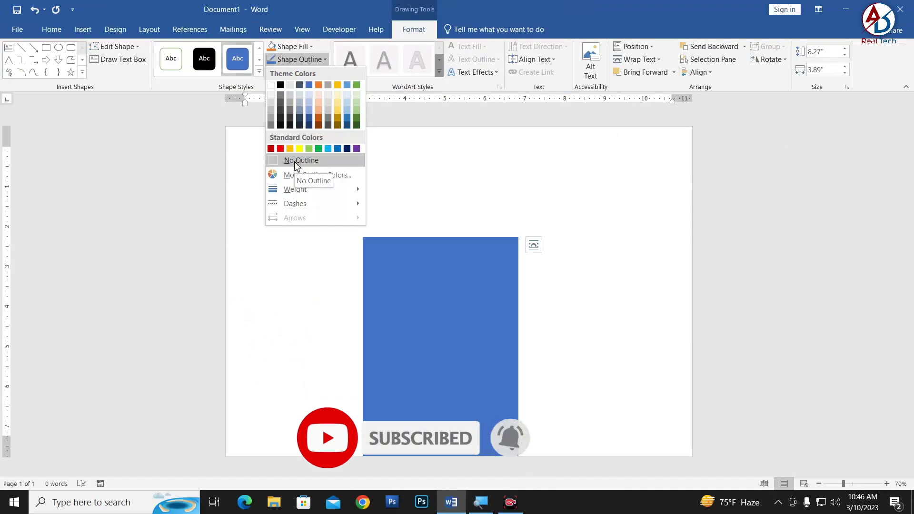
{"action": "left_click", "coordinate": [295, 163]}
{"action": "mouse_move", "coordinate": [475, 310]}
{"action": "left_mouse_down"}
{"action": "mouse_move", "coordinate": [375, 197]}
{"action": "mouse_move", "coordinate": [338, 196]}
{"action": "left_mouse_up"}
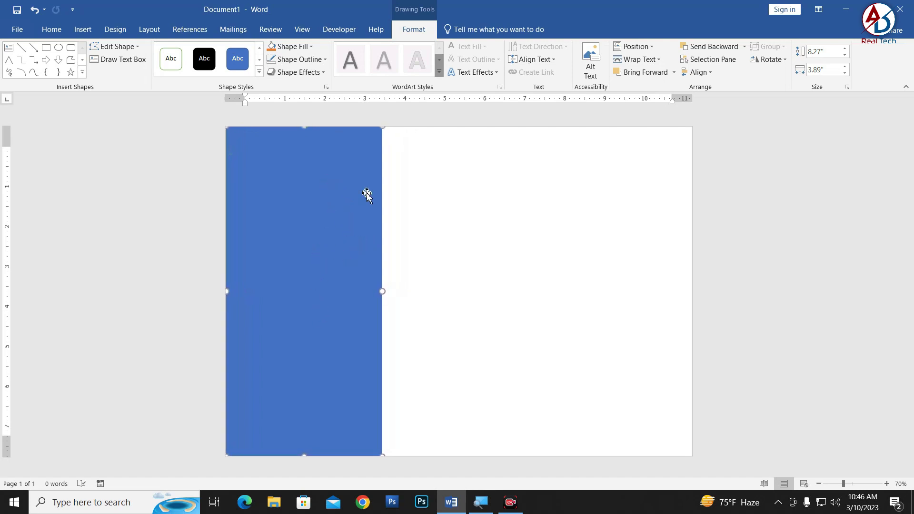
- Give the rectangle a gradient fill and delete the 83% and 74% middle stops
{"action": "right_click", "coordinate": [372, 328]}
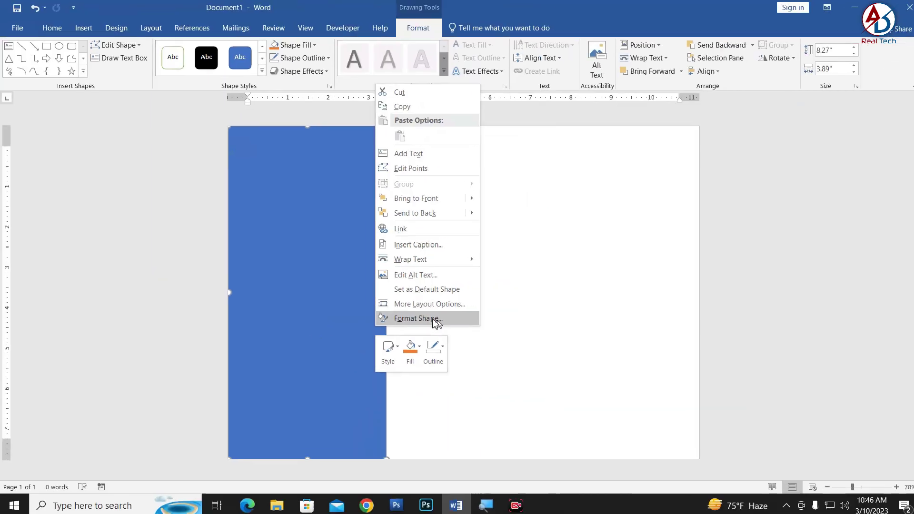
{"action": "left_click", "coordinate": [433, 318]}
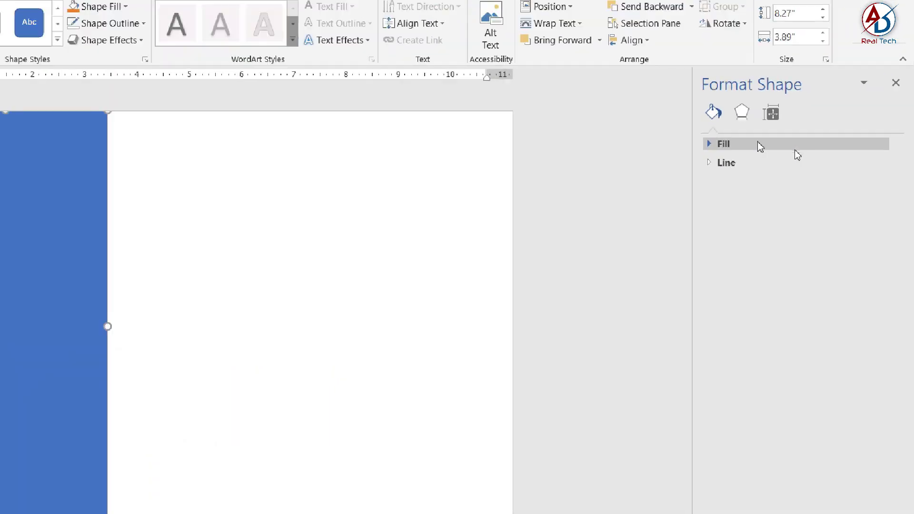
{"action": "left_click", "coordinate": [795, 150]}
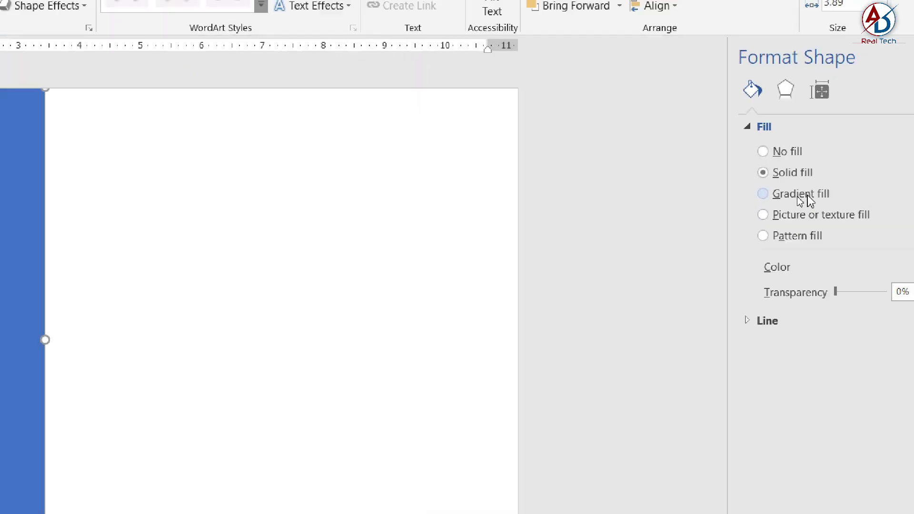
{"action": "left_click", "coordinate": [807, 197]}
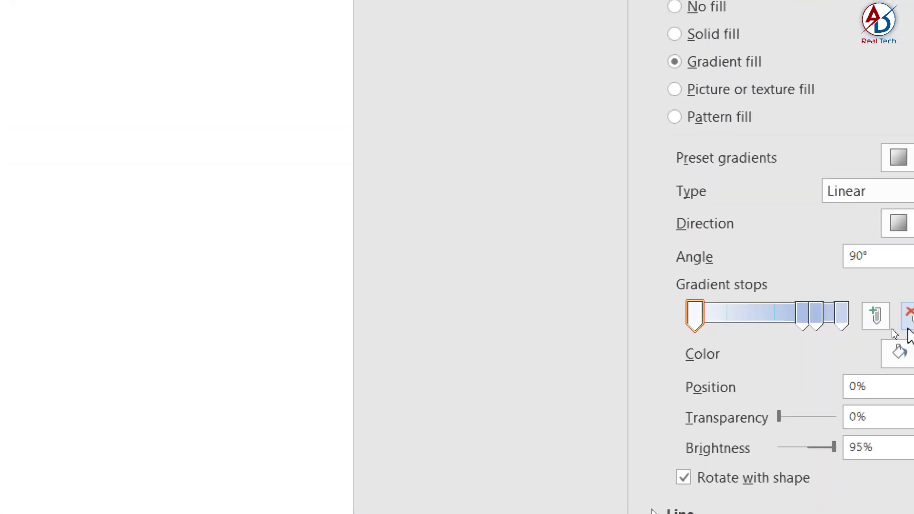
{"action": "left_click", "coordinate": [747, 315]}
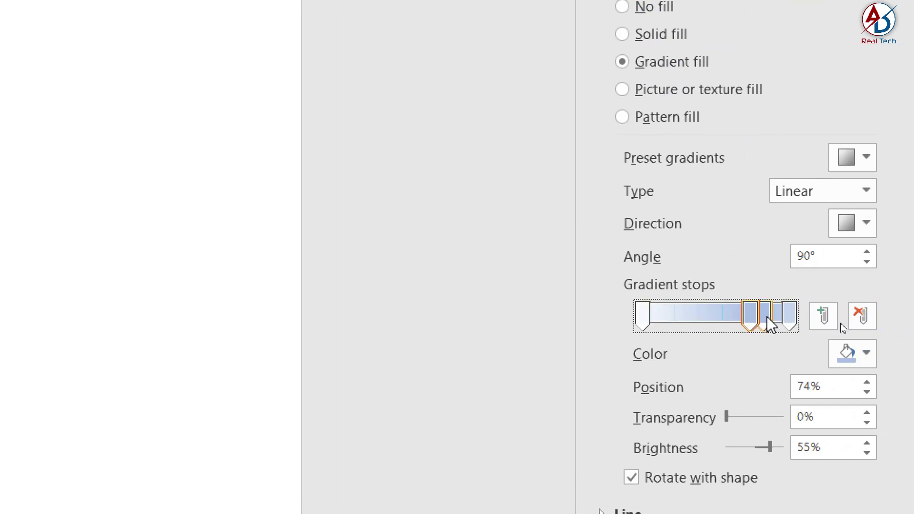
{"action": "left_click", "coordinate": [761, 316]}
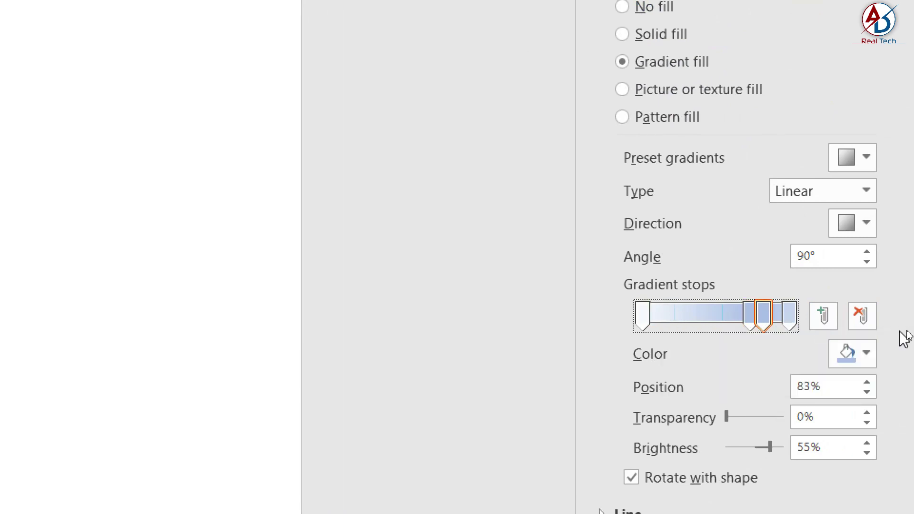
{"action": "left_click", "coordinate": [862, 311]}
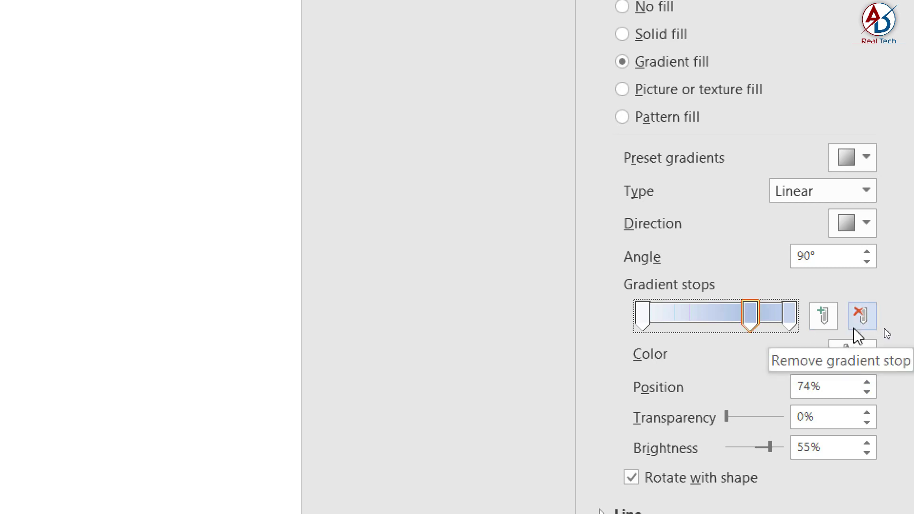
{"action": "left_click", "coordinate": [855, 317]}
- Make the 100% gradient stop grey and the 0% stop white
{"action": "left_click", "coordinate": [789, 315]}
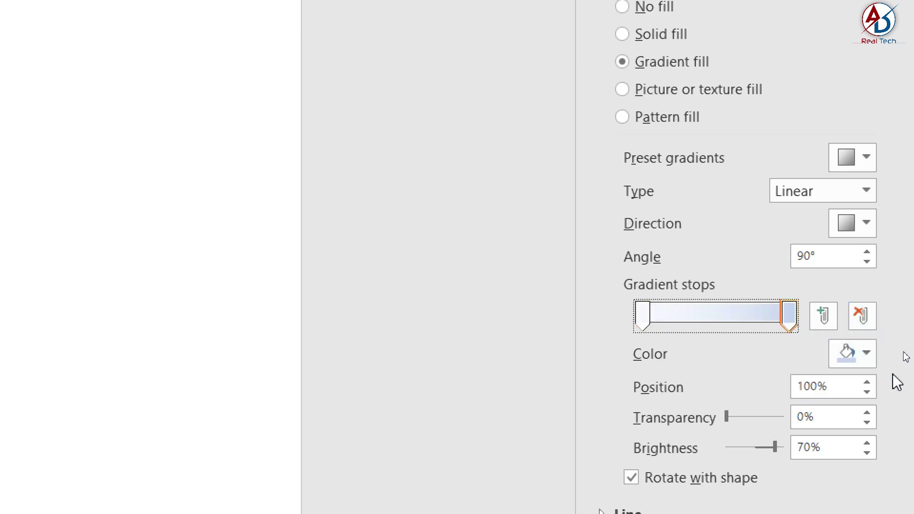
{"action": "left_click", "coordinate": [873, 356]}
{"action": "left_click", "coordinate": [727, 437]}
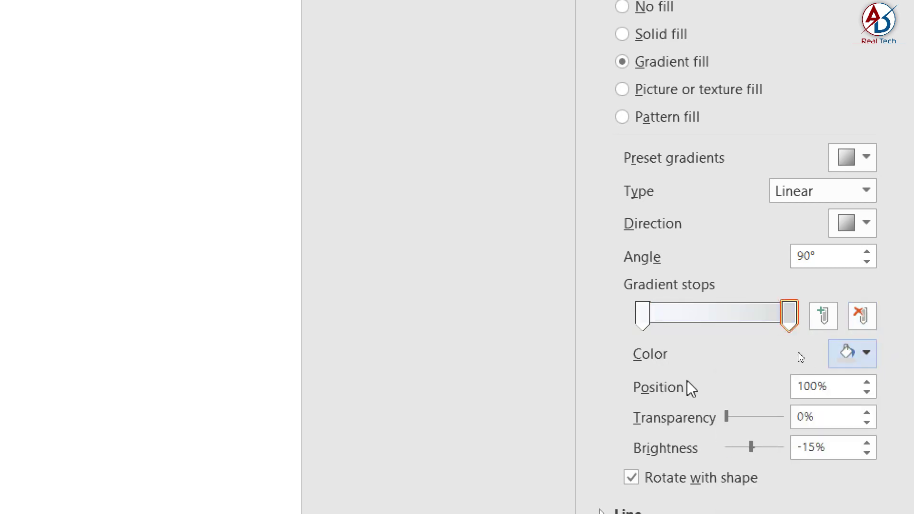
{"action": "left_click", "coordinate": [641, 315]}
{"action": "left_click", "coordinate": [875, 354]}
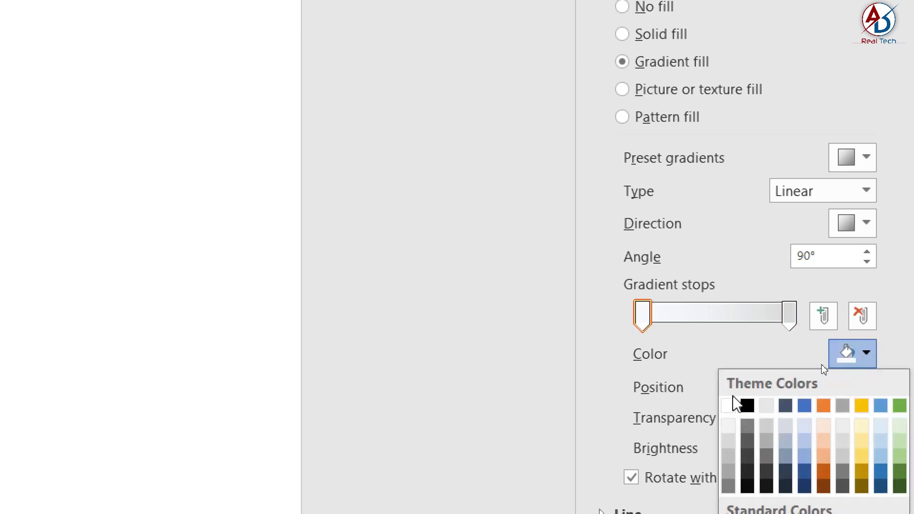
{"action": "left_click", "coordinate": [727, 407]}
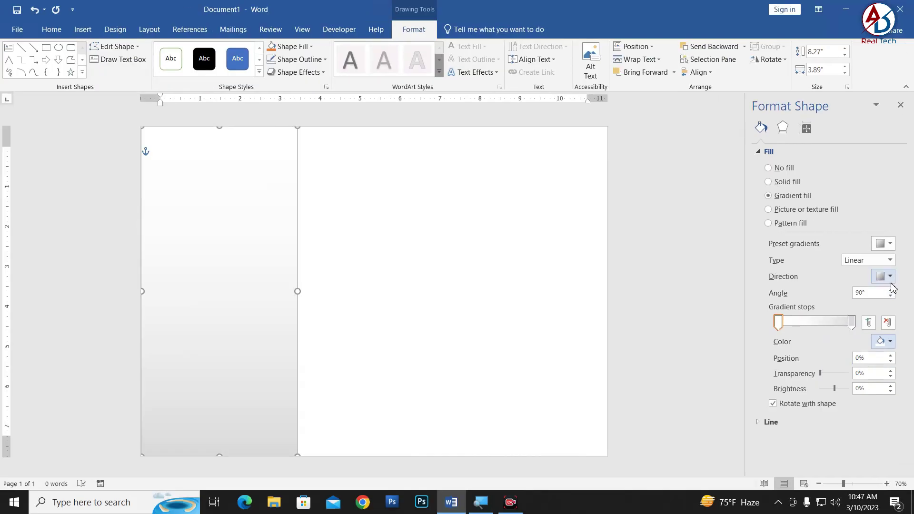
- Make the gradient run left to right, slide the first stop inward, and set the end stop black
{"action": "left_click", "coordinate": [886, 281]}
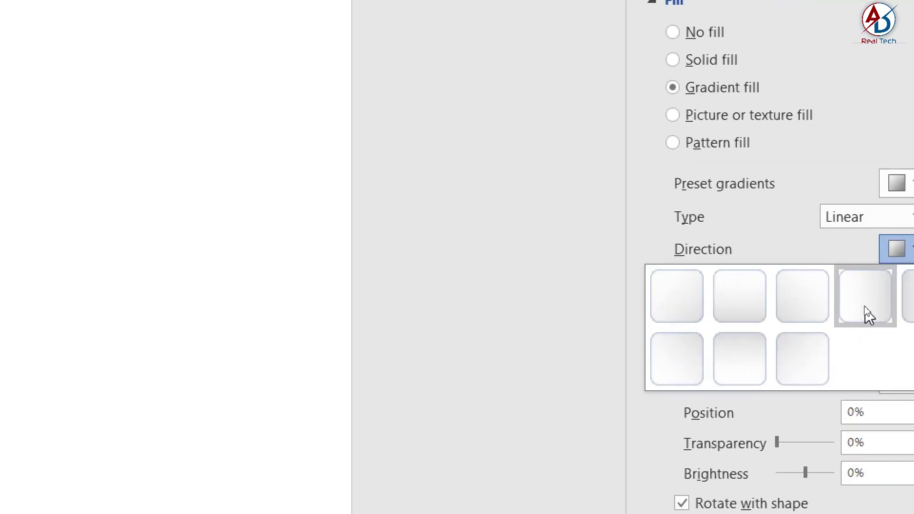
{"action": "left_click", "coordinate": [865, 301]}
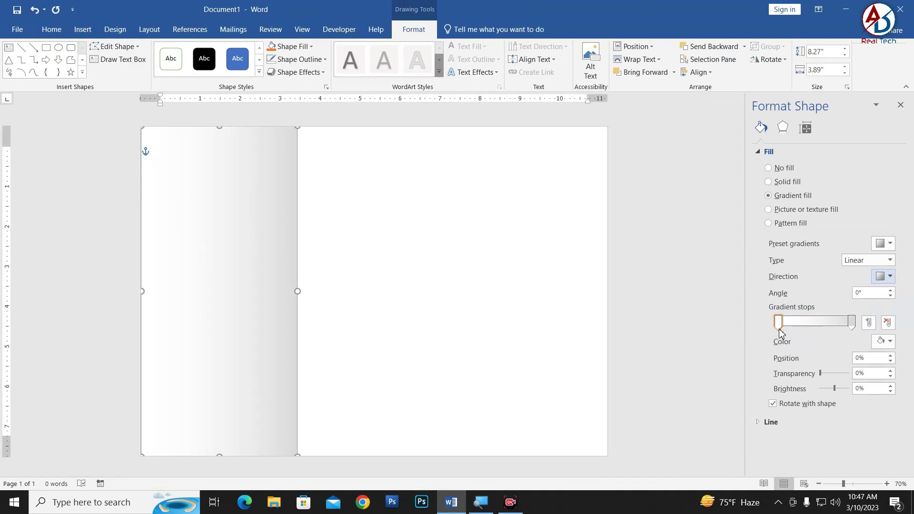
{"action": "left_click_drag", "start_coordinate": [779, 322], "coordinate": [816, 324]}
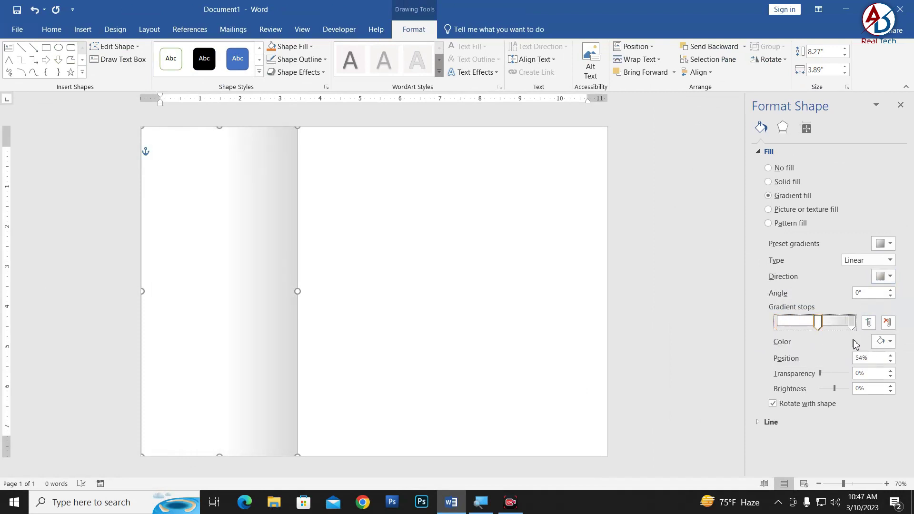
{"action": "left_click", "coordinate": [852, 324]}
{"action": "left_click", "coordinate": [883, 342]}
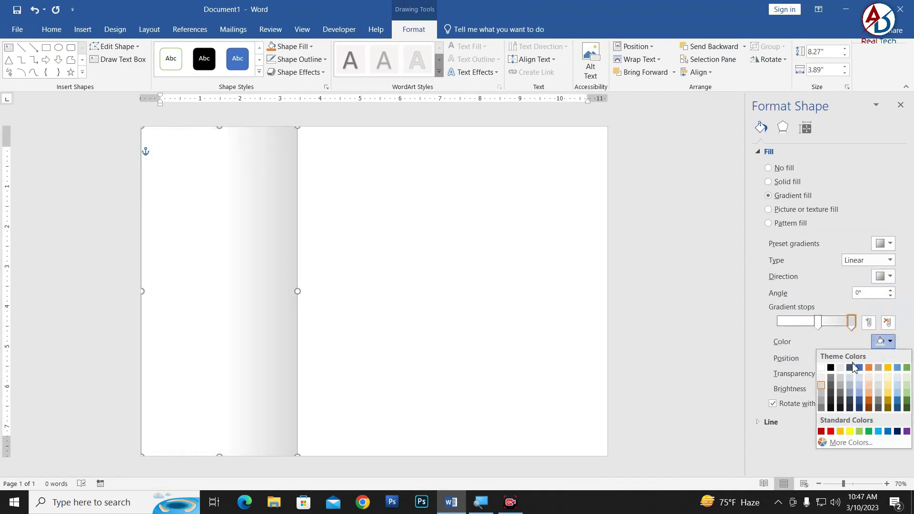
{"action": "left_click", "coordinate": [830, 367]}
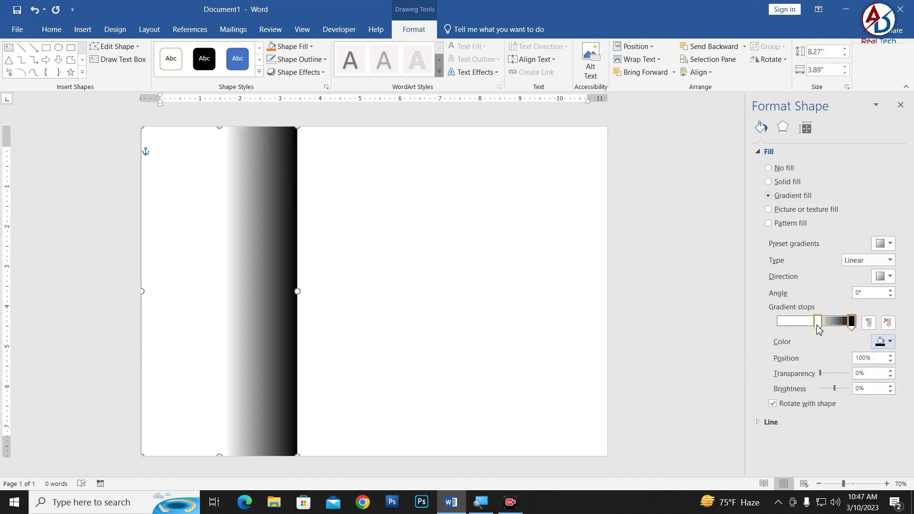
- Put the middle stop at 60% fully transparent and the black end stop at 89% transparency
{"action": "left_click_drag", "start_coordinate": [818, 328], "coordinate": [824, 330]}
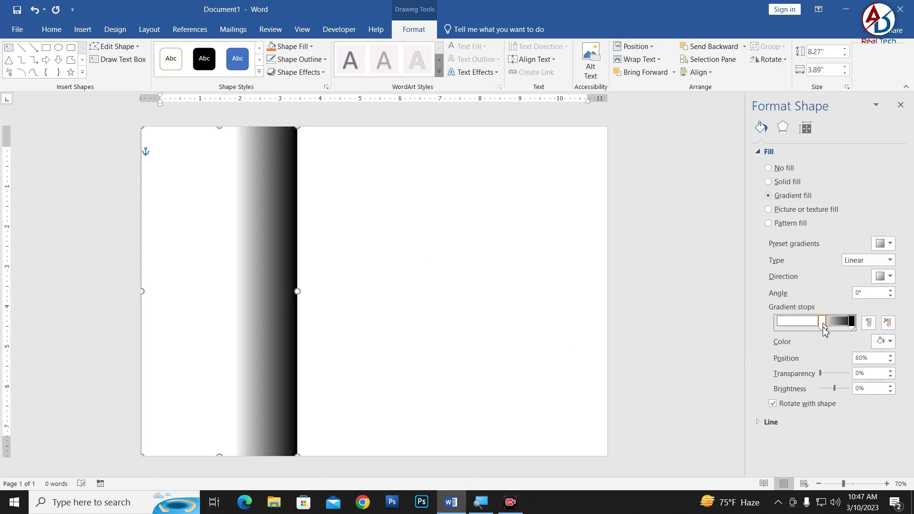
{"action": "mouse_move", "coordinate": [818, 373]}
{"action": "left_mouse_down"}
{"action": "mouse_move", "coordinate": [864, 375]}
{"action": "mouse_move", "coordinate": [861, 391]}
{"action": "left_mouse_up"}
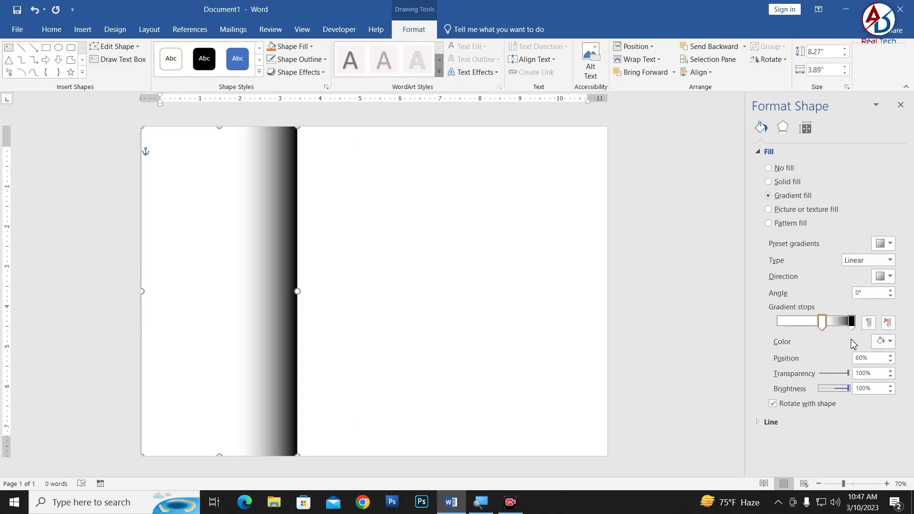
{"action": "left_click", "coordinate": [851, 322]}
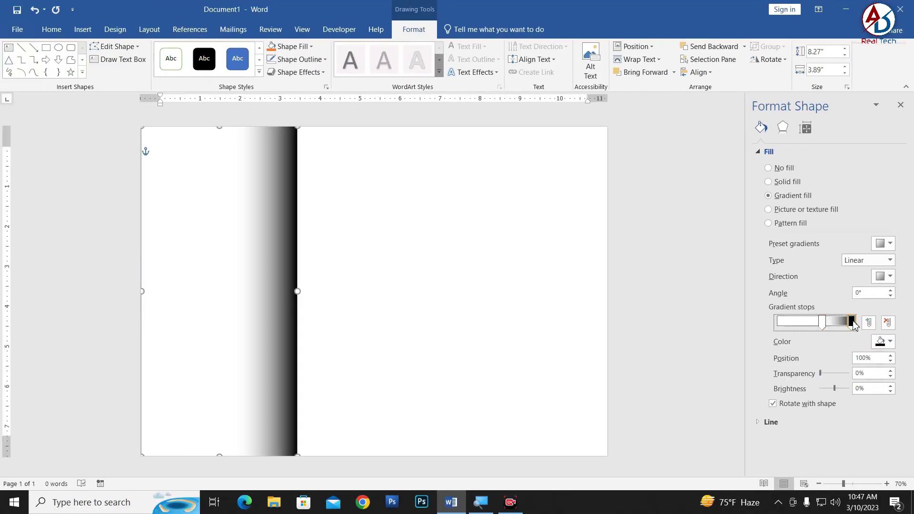
{"action": "left_click_drag", "start_coordinate": [822, 378], "coordinate": [849, 377]}
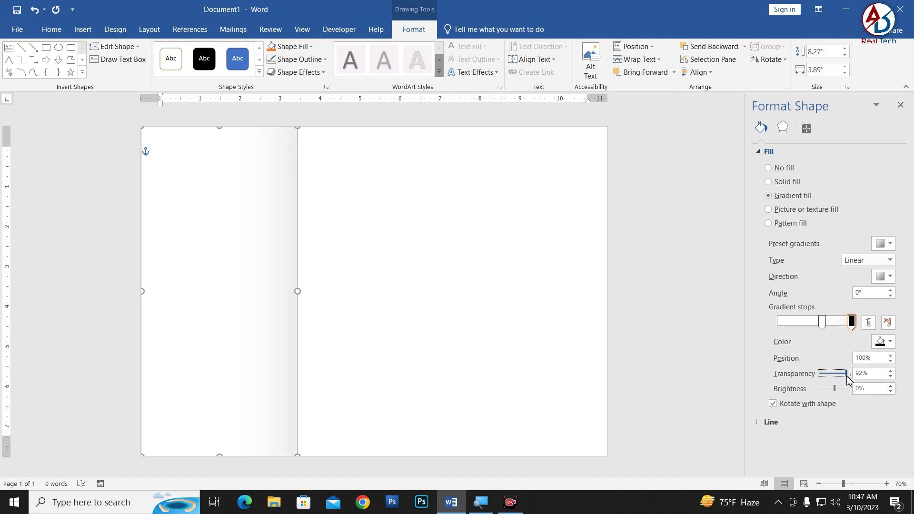
{"action": "left_click_drag", "start_coordinate": [847, 378], "coordinate": [846, 378]}
{"action": "left_click", "coordinate": [890, 372]}
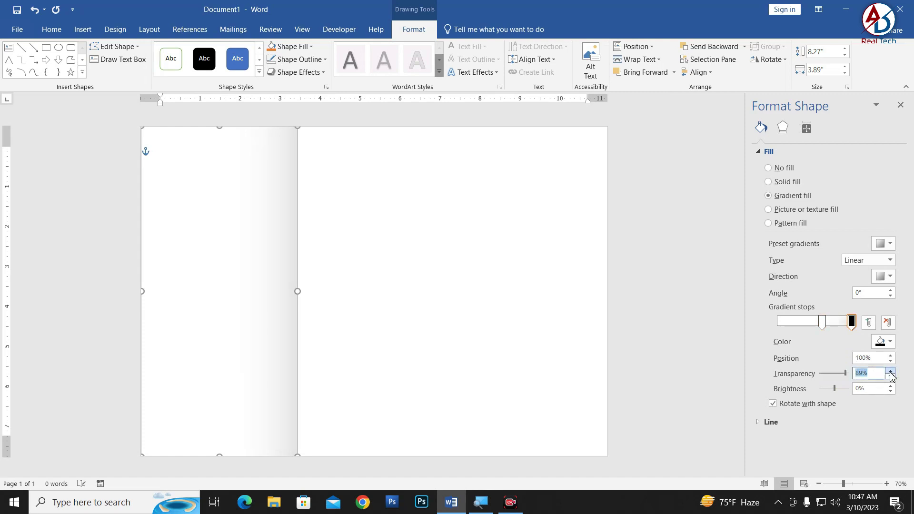
{"action": "left_click", "coordinate": [452, 330]}
{"action": "scroll", "coordinate": [248, 291], "scroll_direction": "down", "scroll_amount": 5}
{"action": "scroll", "coordinate": [252, 261], "scroll_direction": "up", "scroll_amount": 3}
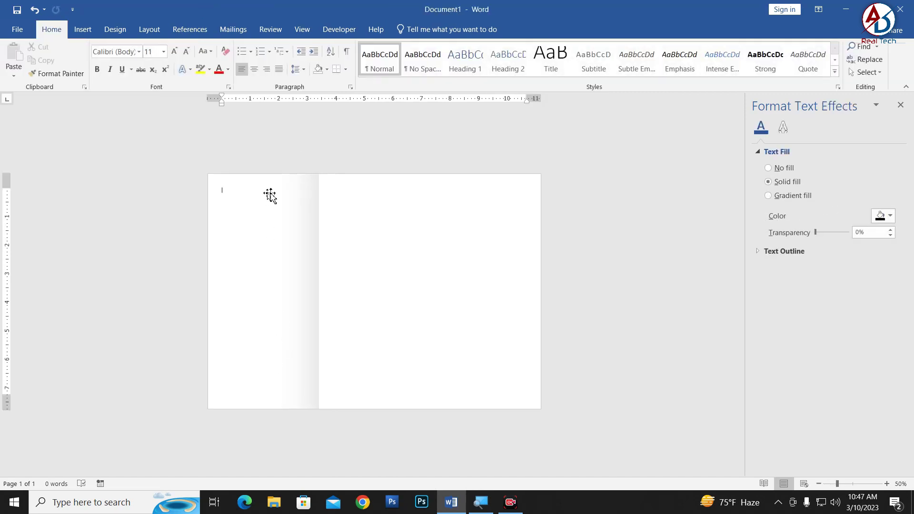
- Flip the gradient panel horizontally and move it to the right third of the page
{"action": "left_click", "coordinate": [313, 221]}
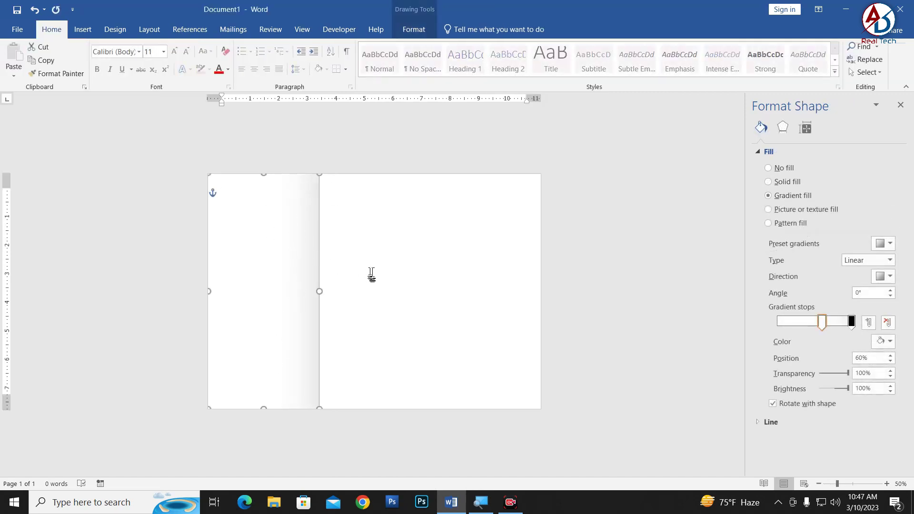
{"action": "left_click", "coordinate": [897, 110]}
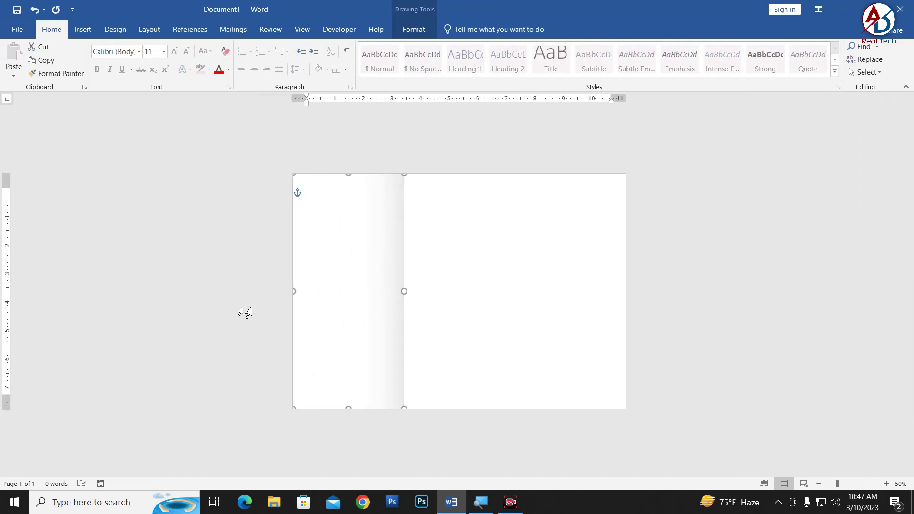
{"action": "left_click", "coordinate": [413, 30]}
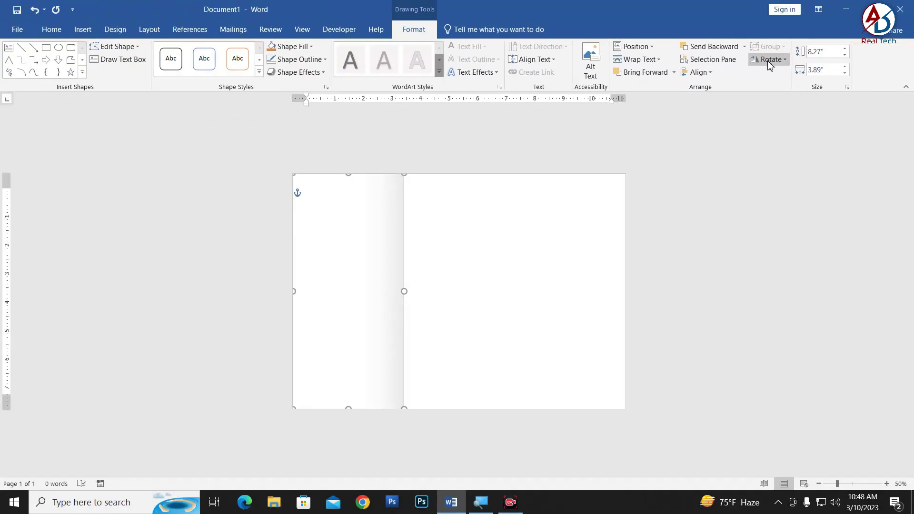
{"action": "left_click", "coordinate": [767, 61]}
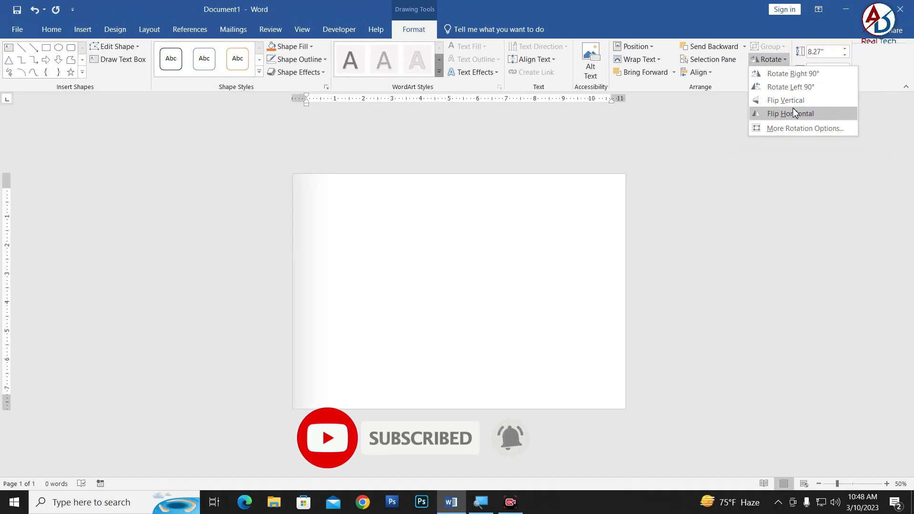
{"action": "left_click", "coordinate": [793, 110]}
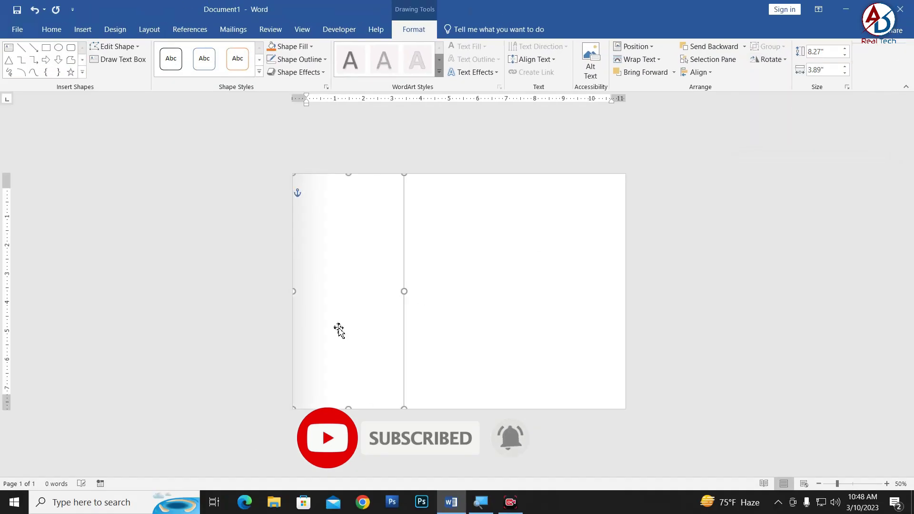
{"action": "left_click_drag", "start_coordinate": [339, 330], "coordinate": [559, 332]}
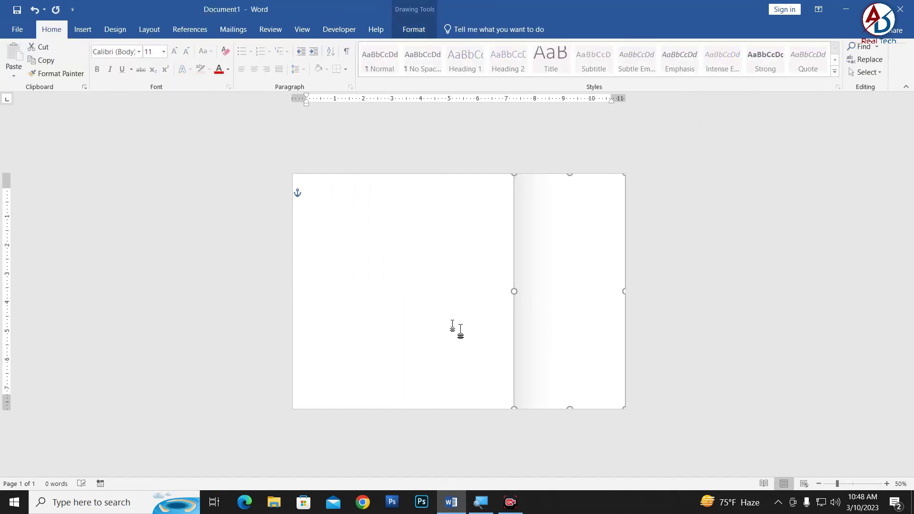
- Ctrl-drag a copy of the panel into the middle third of the page
{"action": "left_click_drag", "start_coordinate": [577, 350], "coordinate": [437, 346]}
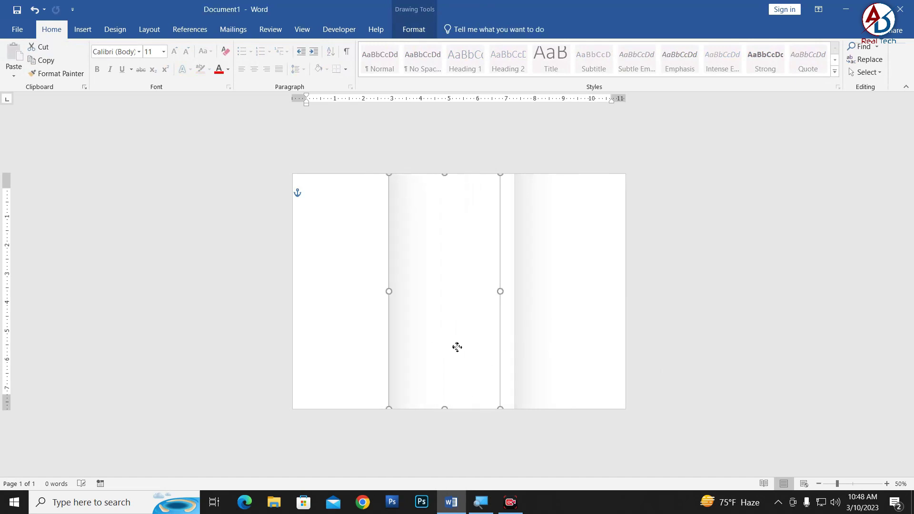
{"action": "left_click_drag", "start_coordinate": [438, 346], "coordinate": [470, 351]}
{"action": "left_click", "coordinate": [743, 385]}
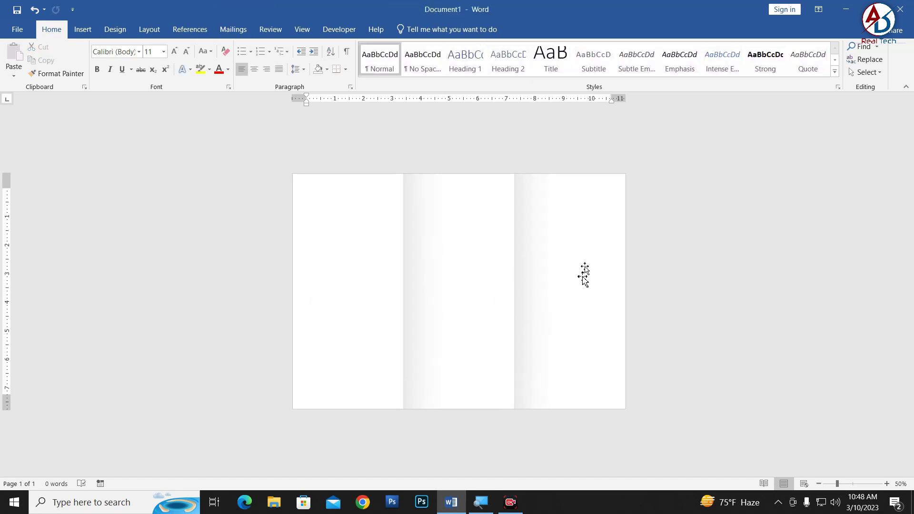
{"action": "scroll", "coordinate": [390, 247], "scroll_direction": "down", "scroll_amount": 1, "text": "ctrl"}
{"action": "scroll", "coordinate": [390, 247], "scroll_direction": "up", "scroll_amount": 1, "text": "ctrl"}
{"action": "scroll", "coordinate": [524, 266], "scroll_direction": "down", "scroll_amount": 1, "text": "ctrl"}
{"action": "scroll", "coordinate": [486, 262], "scroll_direction": "up", "scroll_amount": 1, "text": "ctrl"}
- Draw a wide rectangle across the middle of the page
{"action": "left_click", "coordinate": [82, 29]}
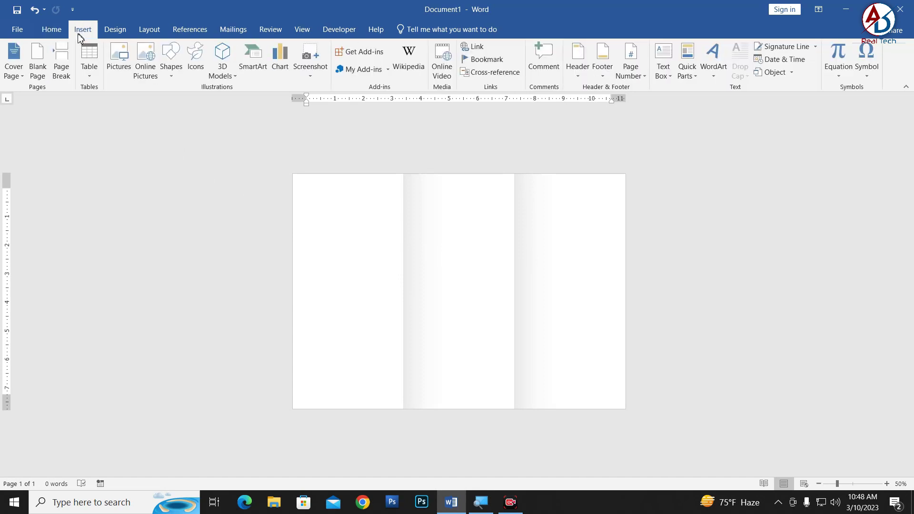
{"action": "left_click", "coordinate": [171, 61]}
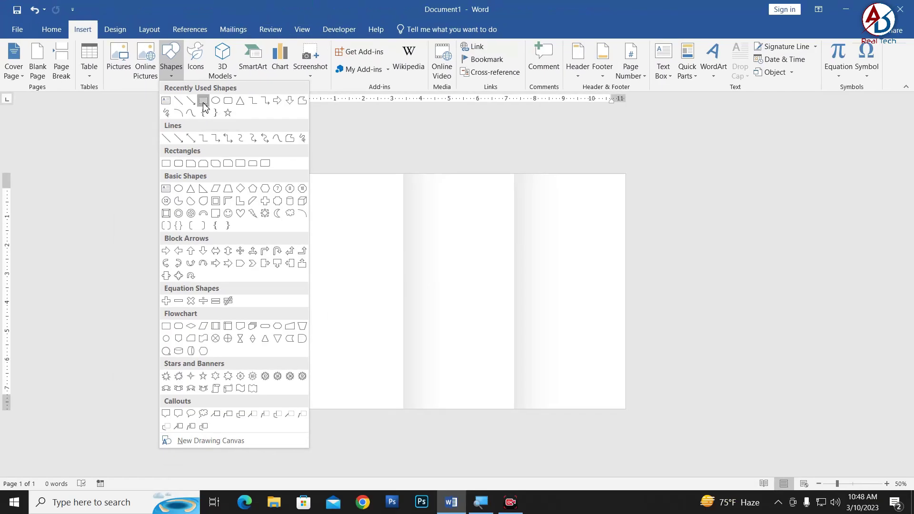
{"action": "left_click", "coordinate": [205, 100]}
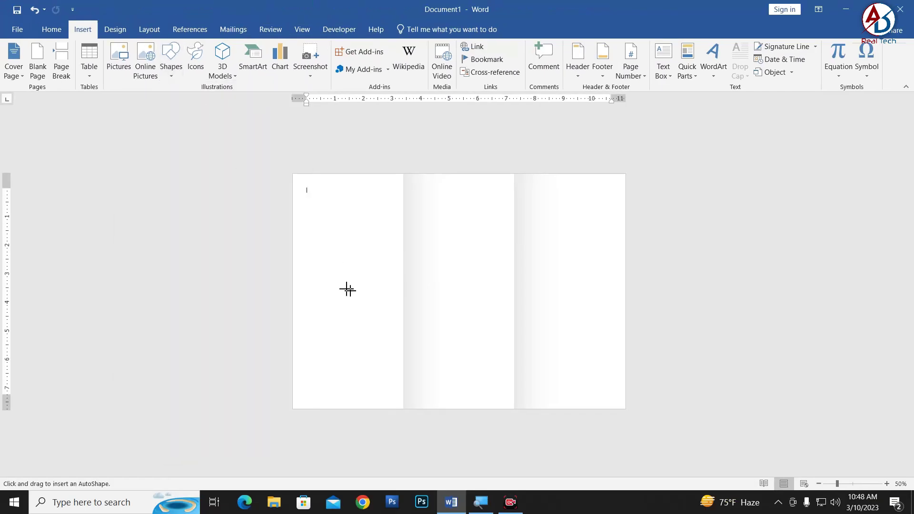
{"action": "mouse_move", "coordinate": [304, 242]}
{"action": "left_mouse_down"}
{"action": "mouse_move", "coordinate": [687, 331]}
{"action": "mouse_move", "coordinate": [628, 322]}
{"action": "left_mouse_up"}
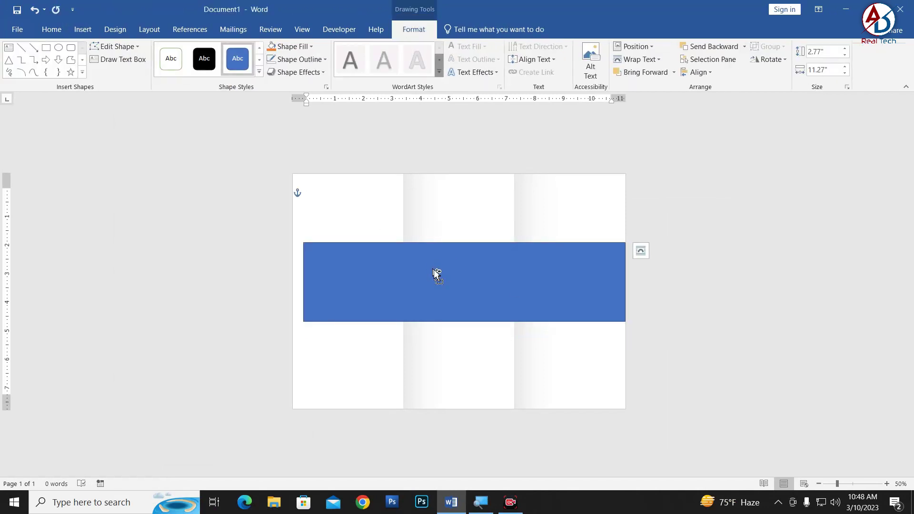
{"action": "left_click", "coordinate": [733, 253]}
{"action": "scroll", "coordinate": [298, 265], "scroll_direction": "up", "scroll_amount": 1, "text": "ctrl"}
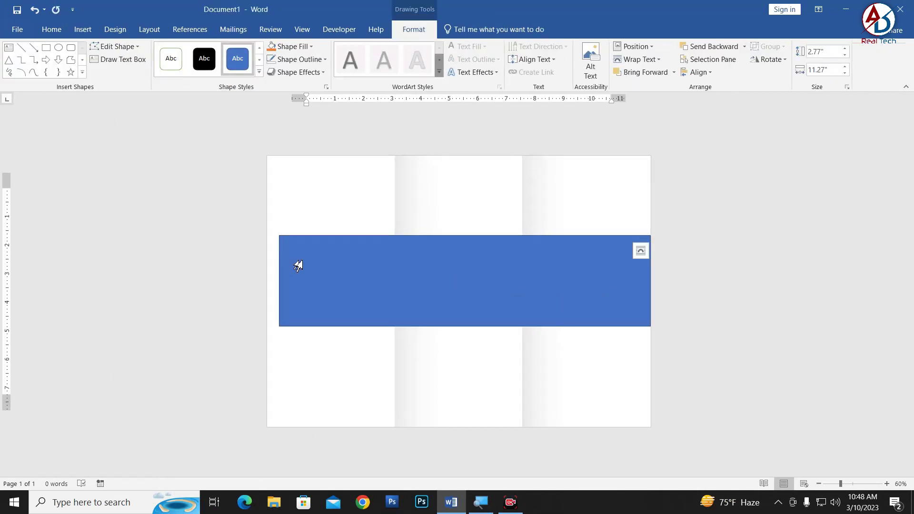
{"action": "scroll", "coordinate": [298, 265], "scroll_direction": "up", "scroll_amount": 1, "text": "ctrl"}
- Tilt the rectangle about 25° counter-clockwise and stretch it into a diagonal band across all panels
{"action": "left_click_drag", "start_coordinate": [440, 206], "coordinate": [437, 208]}
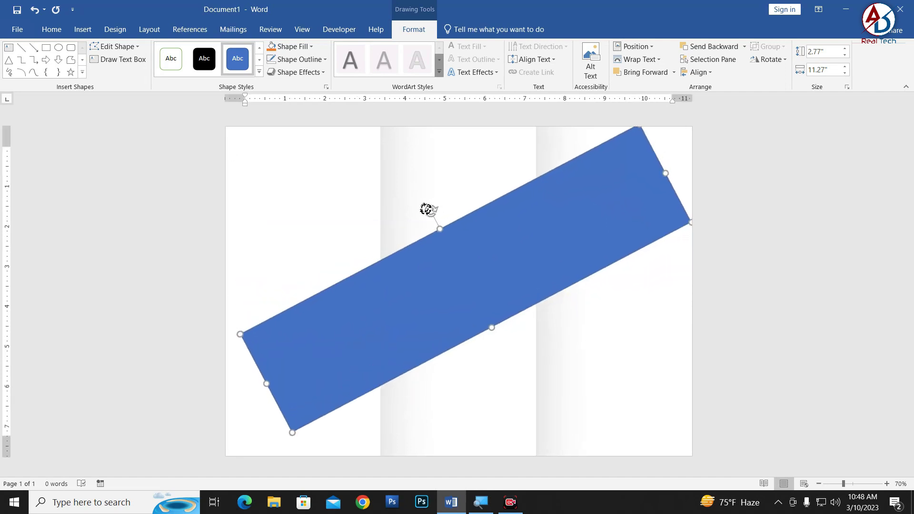
{"action": "left_click_drag", "start_coordinate": [414, 296], "coordinate": [430, 244]}
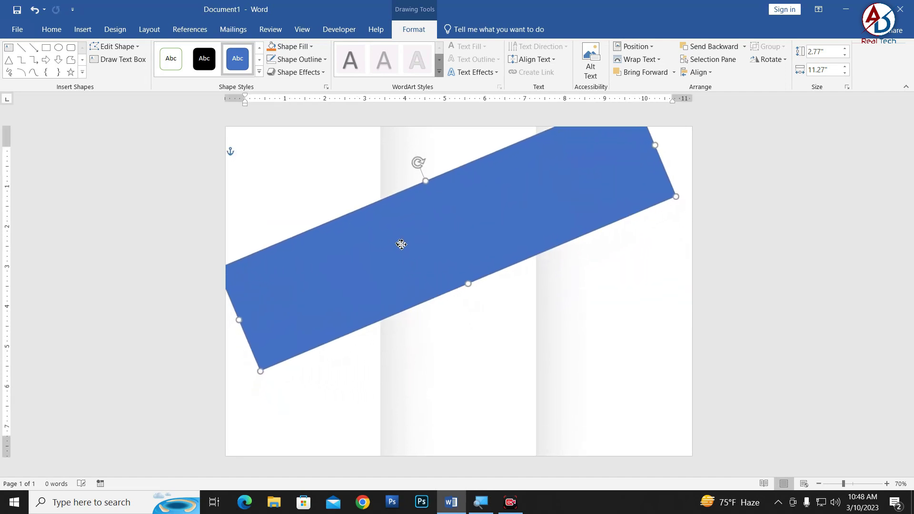
{"action": "left_click_drag", "start_coordinate": [275, 315], "coordinate": [143, 347]}
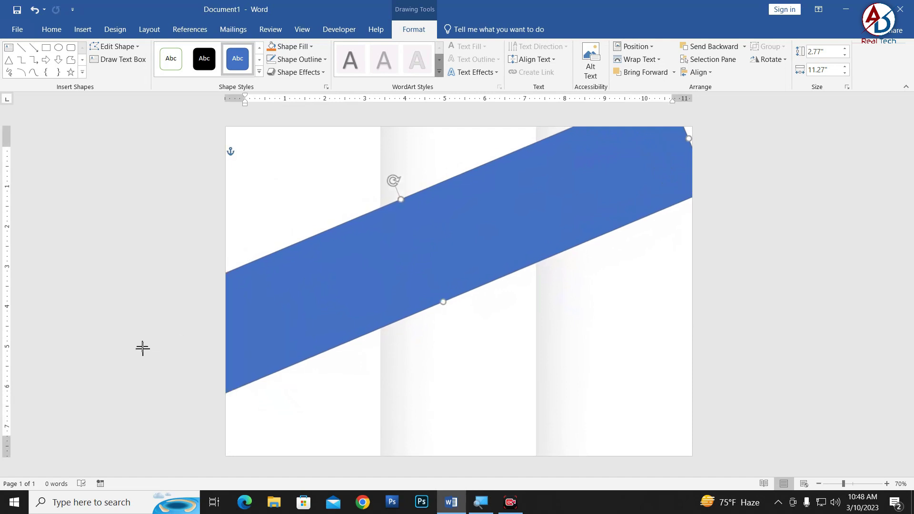
{"action": "mouse_move", "coordinate": [418, 283]}
{"action": "left_mouse_down"}
{"action": "mouse_move", "coordinate": [507, 240]}
{"action": "mouse_move", "coordinate": [465, 228]}
{"action": "mouse_move", "coordinate": [492, 265]}
{"action": "left_mouse_up"}
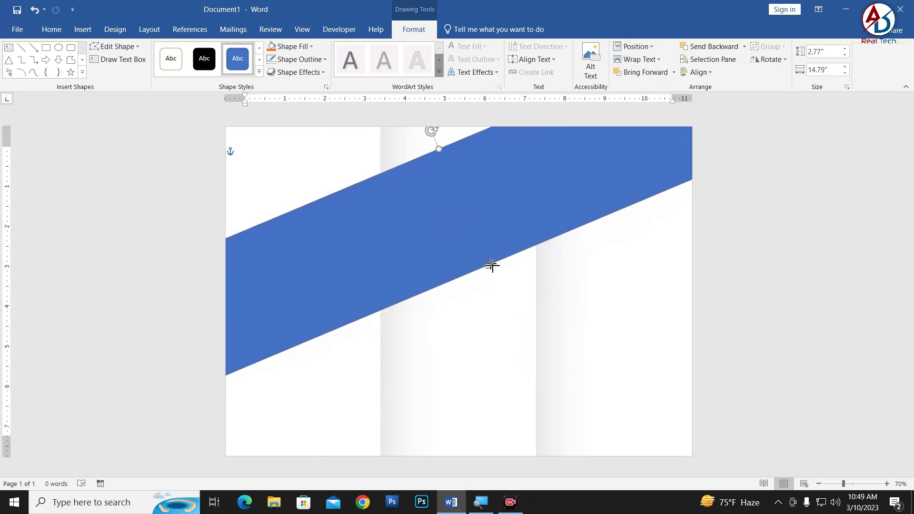
{"action": "scroll", "coordinate": [486, 362], "scroll_direction": "down", "scroll_amount": 5, "text": "ctrl"}
{"action": "scroll", "coordinate": [483, 366], "scroll_direction": "up", "scroll_amount": 2, "text": "ctrl"}
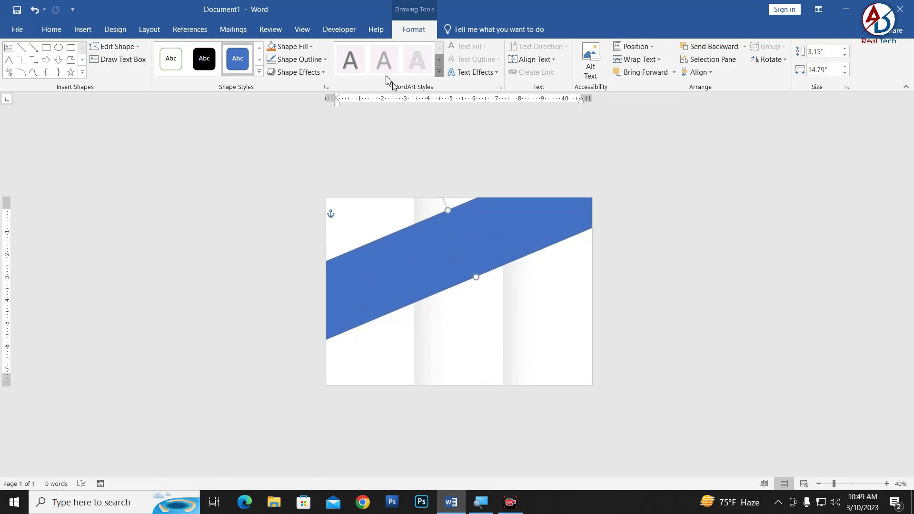
- Remove the band's outline and give it the orange shape style
{"action": "left_click", "coordinate": [285, 59]}
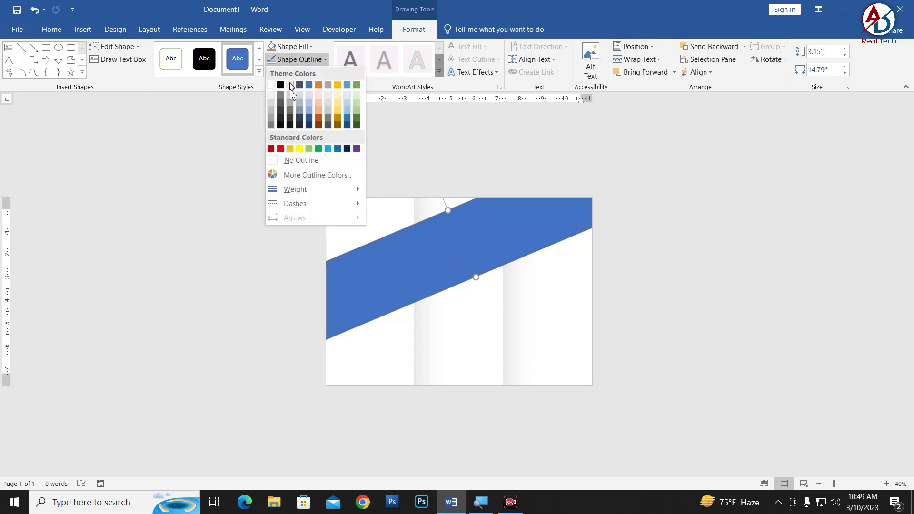
{"action": "left_click", "coordinate": [278, 160]}
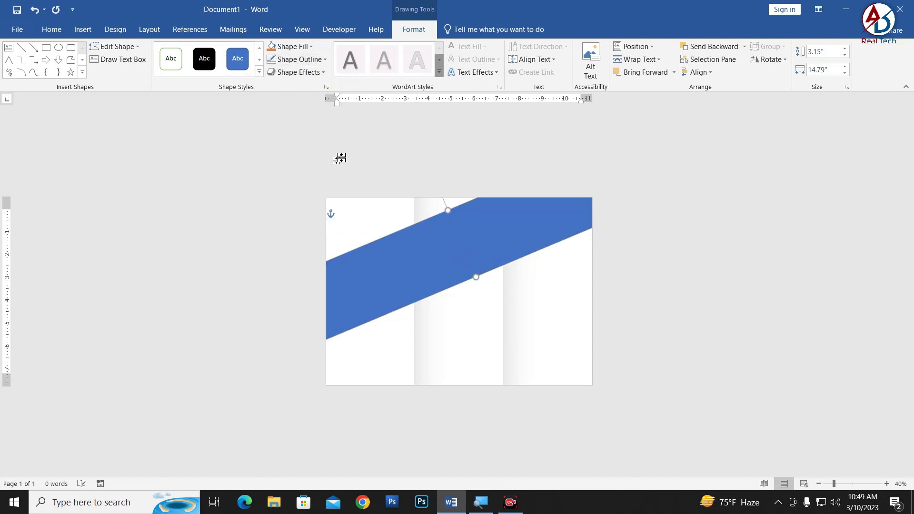
{"action": "left_click", "coordinate": [272, 47]}
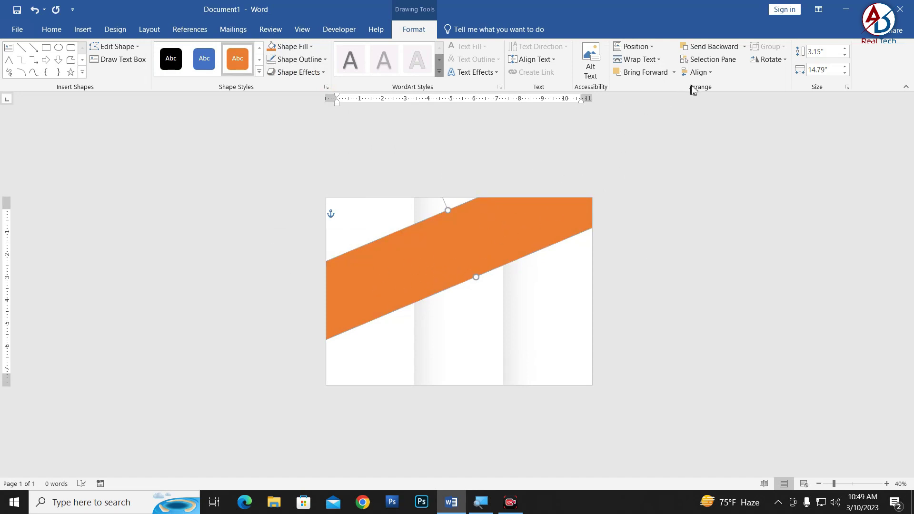
- Send the band backward twice so it sits behind the panels' fold shadows
{"action": "left_click", "coordinate": [719, 48]}
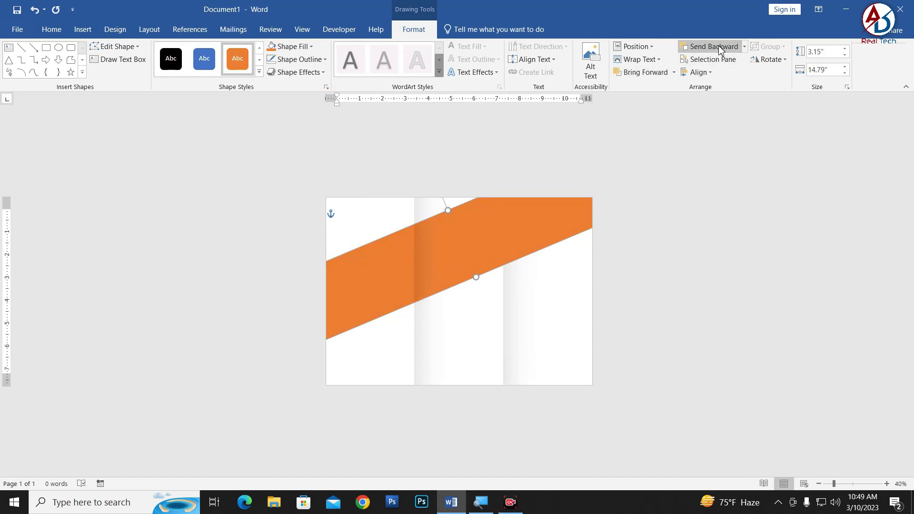
{"action": "left_click", "coordinate": [719, 47]}
{"action": "left_click", "coordinate": [705, 226]}
{"action": "scroll", "coordinate": [543, 255], "scroll_direction": "up", "scroll_amount": 1}
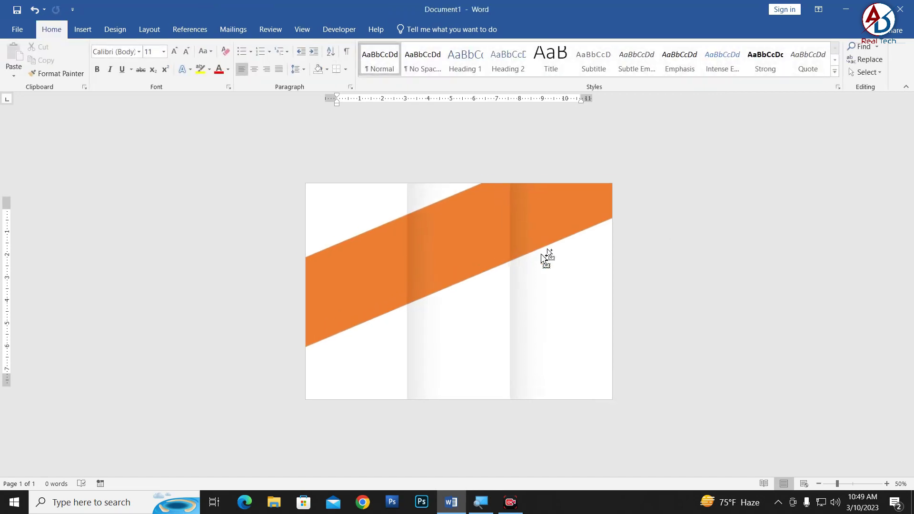
{"action": "scroll", "coordinate": [455, 270], "scroll_direction": "up", "scroll_amount": 1}
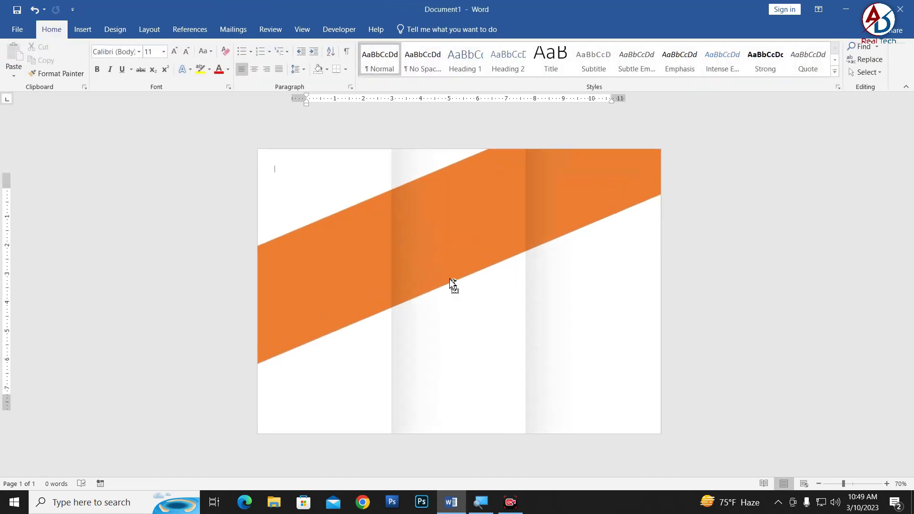
{"action": "scroll", "coordinate": [419, 219], "scroll_direction": "up", "scroll_amount": 1}
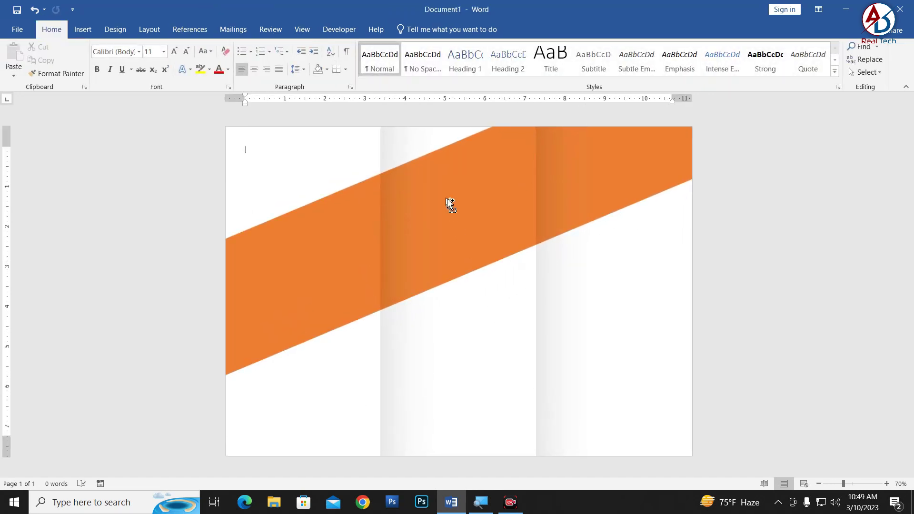
{"action": "scroll", "coordinate": [447, 198], "scroll_direction": "down", "scroll_amount": 4}
{"action": "scroll", "coordinate": [355, 174], "scroll_direction": "up", "scroll_amount": 1}
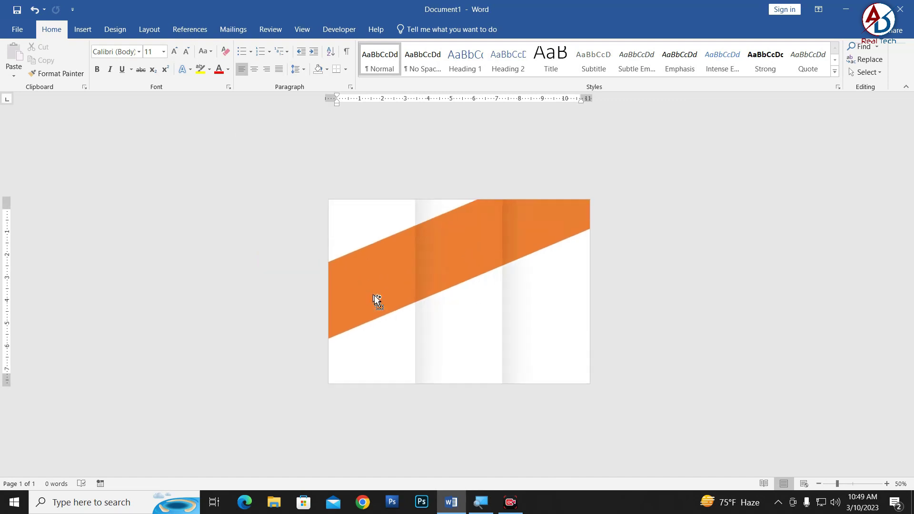
{"action": "scroll", "coordinate": [371, 296], "scroll_direction": "up", "scroll_amount": 1}
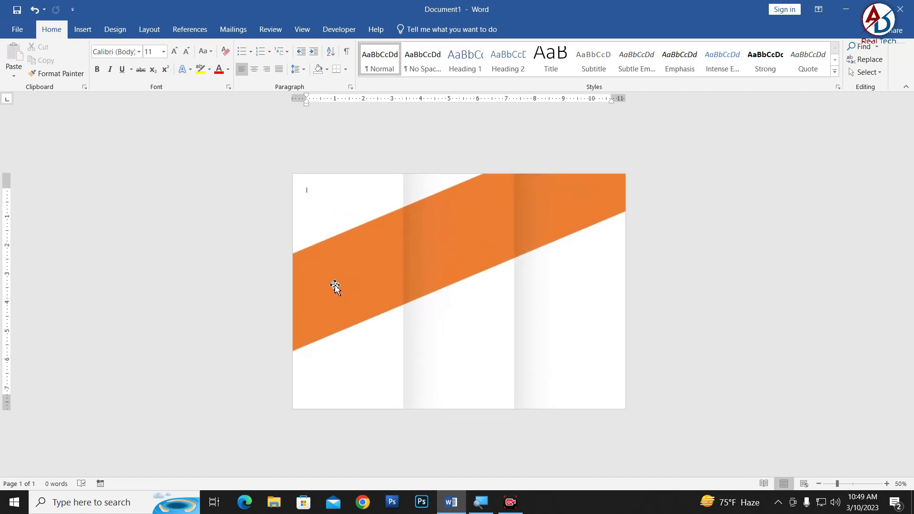
- Choose a picture fill from a file for the selected band
{"action": "left_click", "coordinate": [376, 284]}
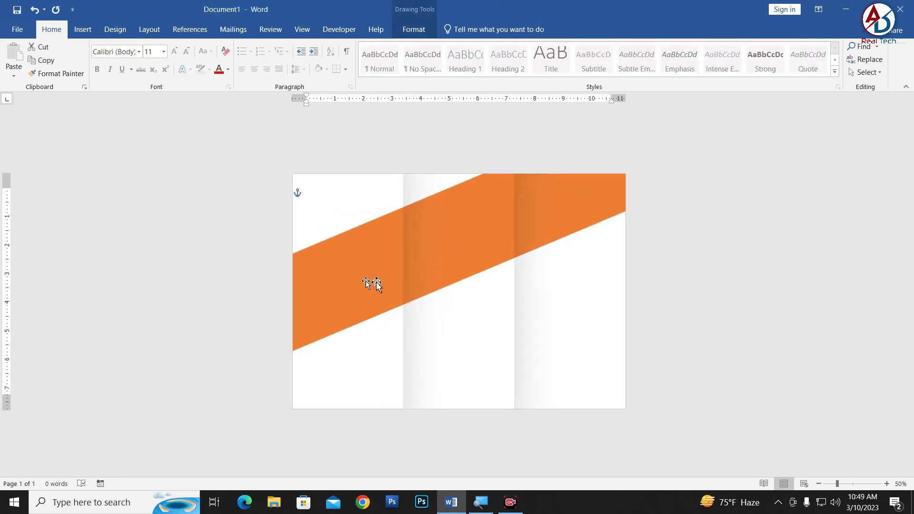
{"action": "scroll", "coordinate": [362, 285], "scroll_direction": "up", "scroll_amount": 2}
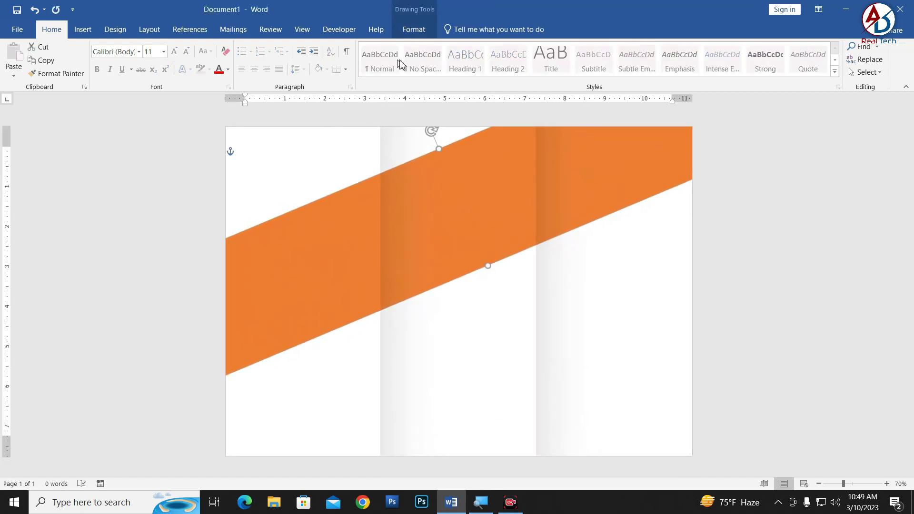
{"action": "left_click", "coordinate": [413, 29]}
{"action": "left_click", "coordinate": [311, 47]}
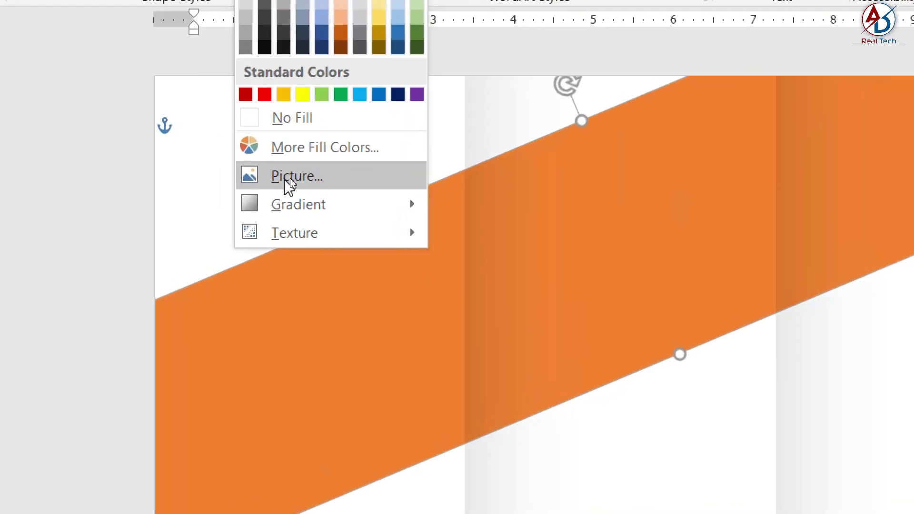
{"action": "left_click", "coordinate": [297, 177]}
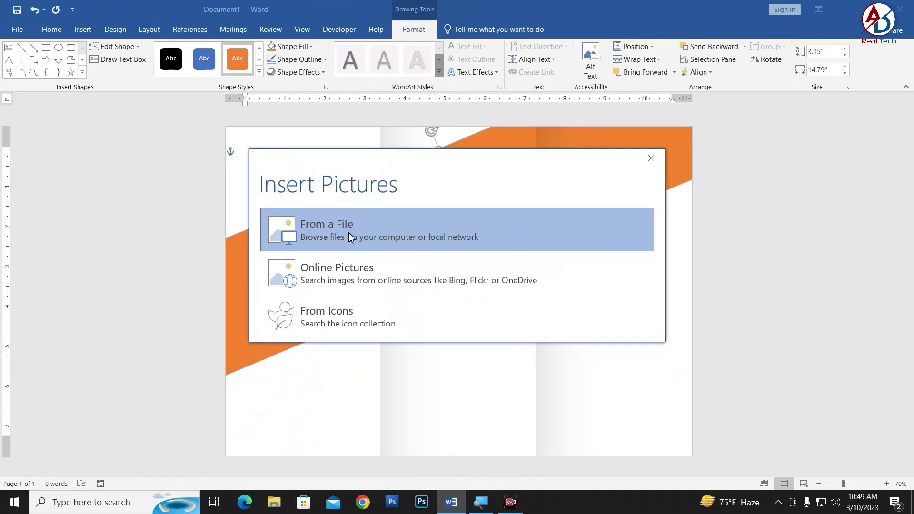
{"action": "left_click", "coordinate": [348, 233]}
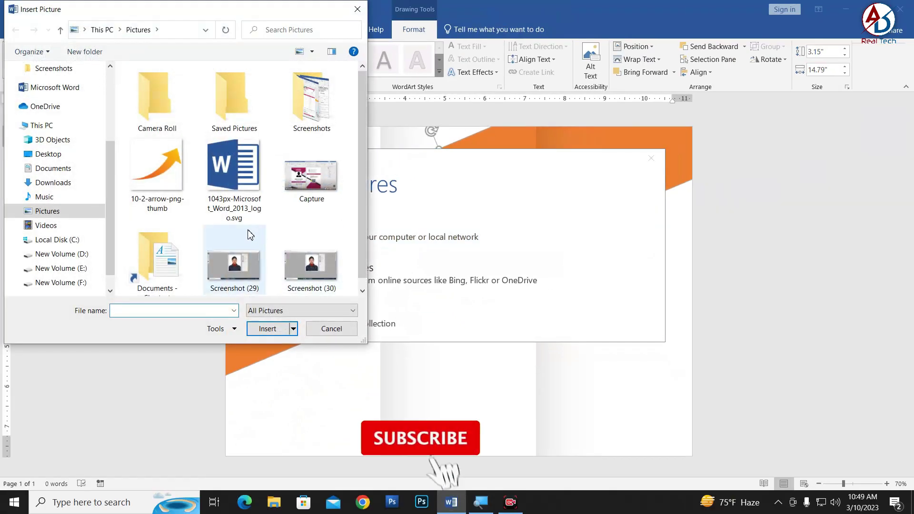
- Browse drive D: and insert the city skyline photo into the band
{"action": "scroll", "coordinate": [238, 233], "scroll_direction": "down", "scroll_amount": 1}
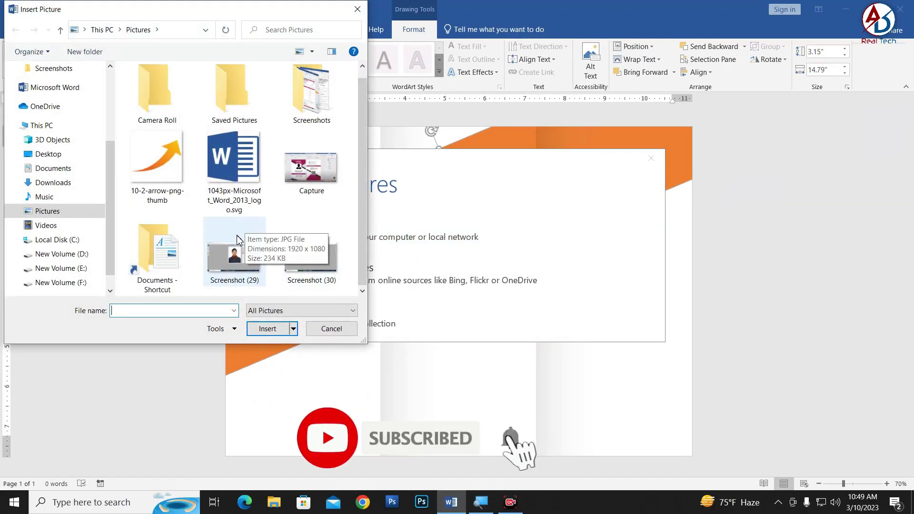
{"action": "left_click", "coordinate": [91, 257]}
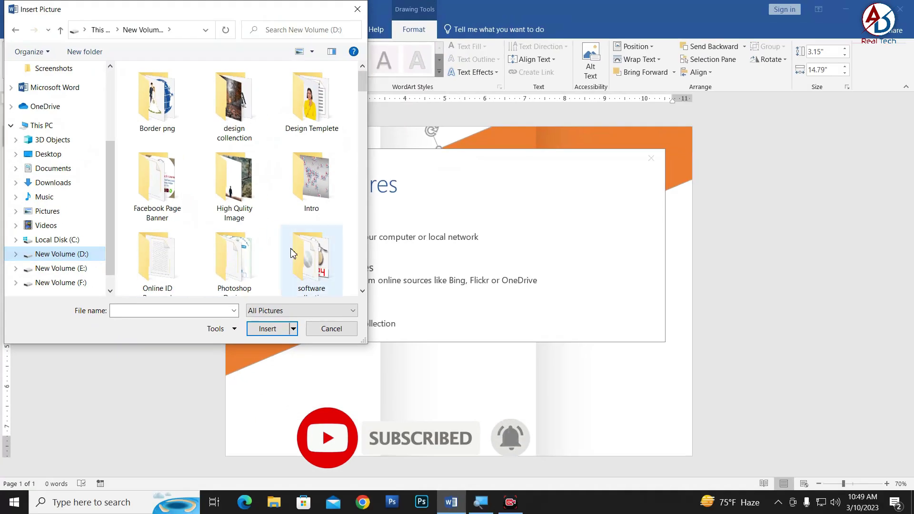
{"action": "scroll", "coordinate": [285, 260], "scroll_direction": "down", "scroll_amount": 5}
{"action": "scroll", "coordinate": [286, 259], "scroll_direction": "down", "scroll_amount": 5}
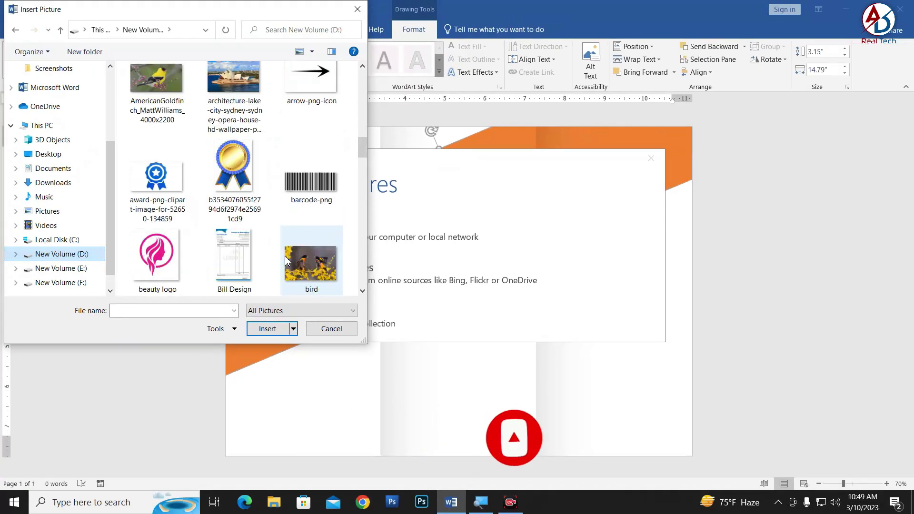
{"action": "scroll", "coordinate": [285, 259], "scroll_direction": "down", "scroll_amount": 3}
{"action": "scroll", "coordinate": [286, 260], "scroll_direction": "down", "scroll_amount": 3}
{"action": "scroll", "coordinate": [285, 260], "scroll_direction": "down", "scroll_amount": 3}
{"action": "scroll", "coordinate": [282, 260], "scroll_direction": "down", "scroll_amount": 3}
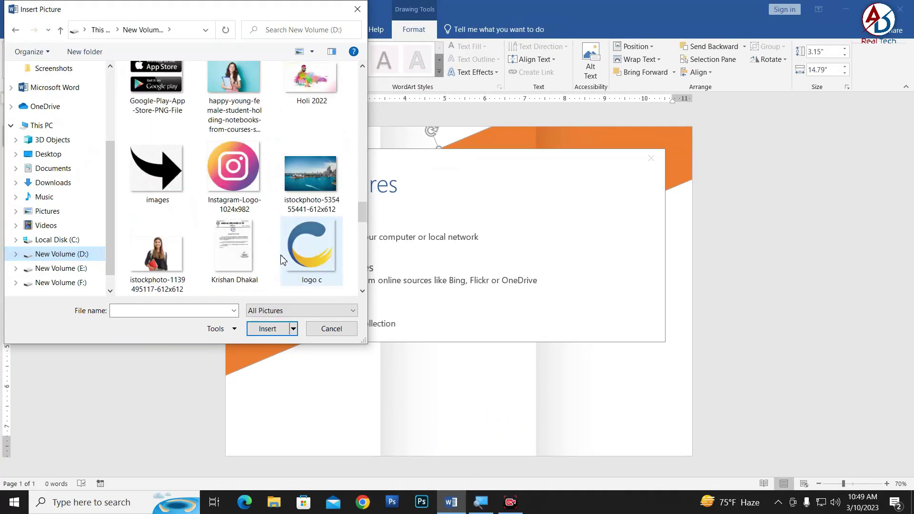
{"action": "scroll", "coordinate": [295, 240], "scroll_direction": "down", "scroll_amount": 3}
{"action": "scroll", "coordinate": [295, 241], "scroll_direction": "down", "scroll_amount": 3}
{"action": "scroll", "coordinate": [286, 238], "scroll_direction": "down", "scroll_amount": 3}
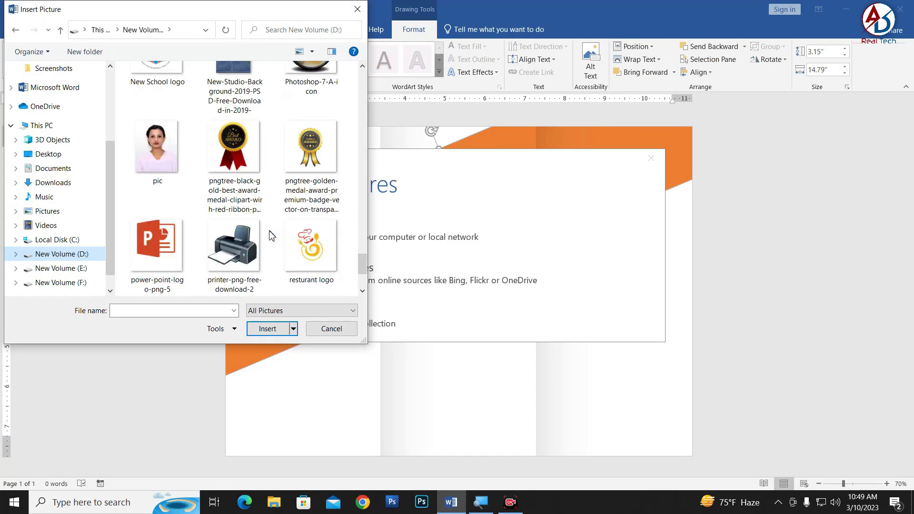
{"action": "scroll", "coordinate": [271, 237], "scroll_direction": "down", "scroll_amount": 3}
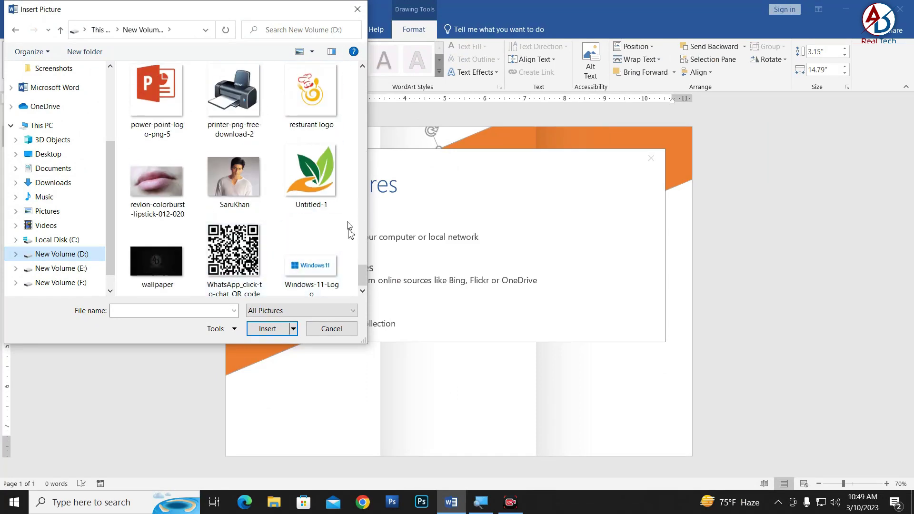
{"action": "left_click_drag", "start_coordinate": [369, 338], "coordinate": [641, 348]}
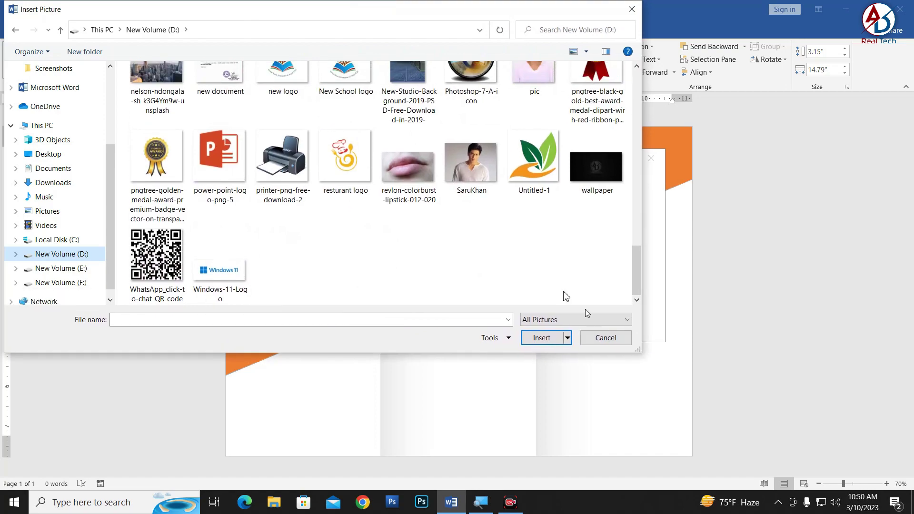
{"action": "left_click", "coordinate": [156, 121]}
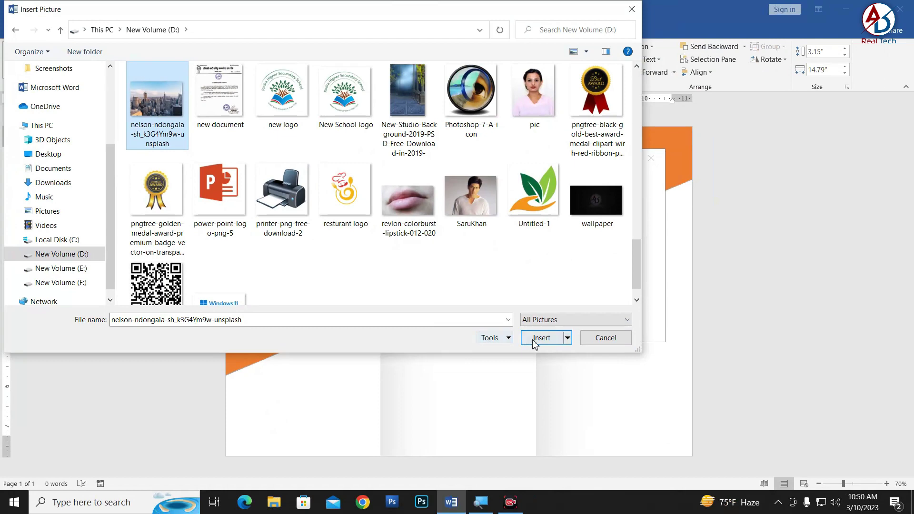
{"action": "left_click", "coordinate": [536, 340]}
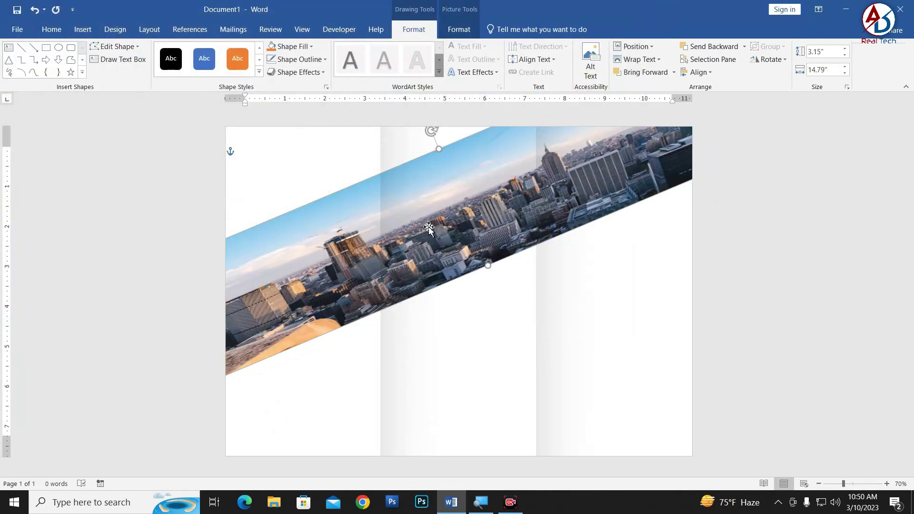
- Turn off Rotate with shape in the band's fill settings so the skyline stays level
{"action": "right_click", "coordinate": [271, 274]}
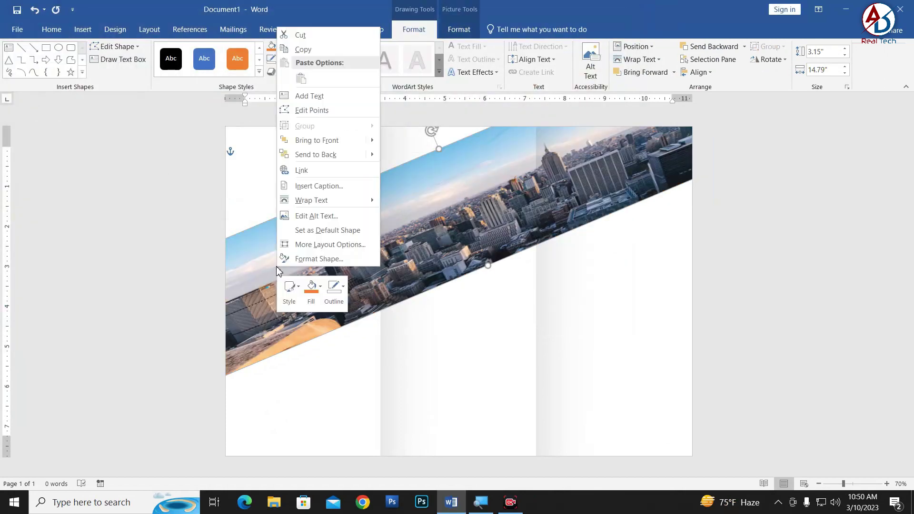
{"action": "left_click", "coordinate": [312, 259]}
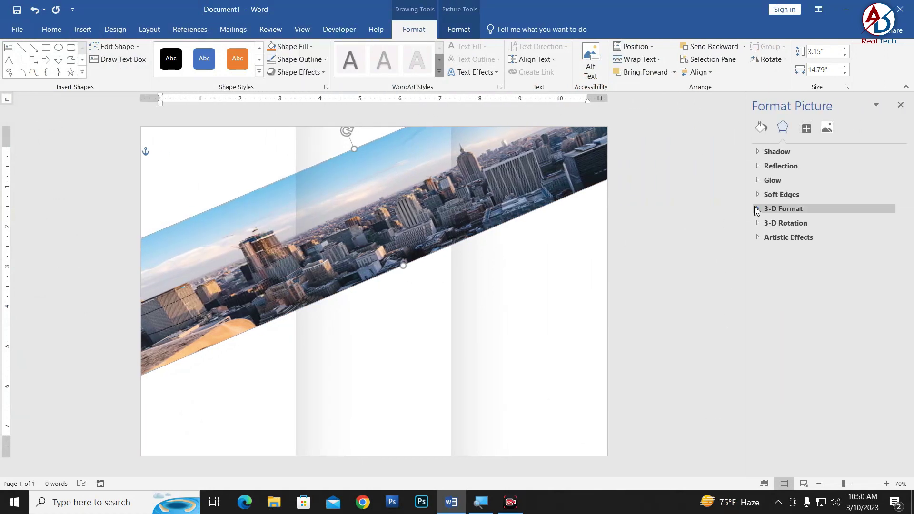
{"action": "left_click", "coordinate": [761, 127]}
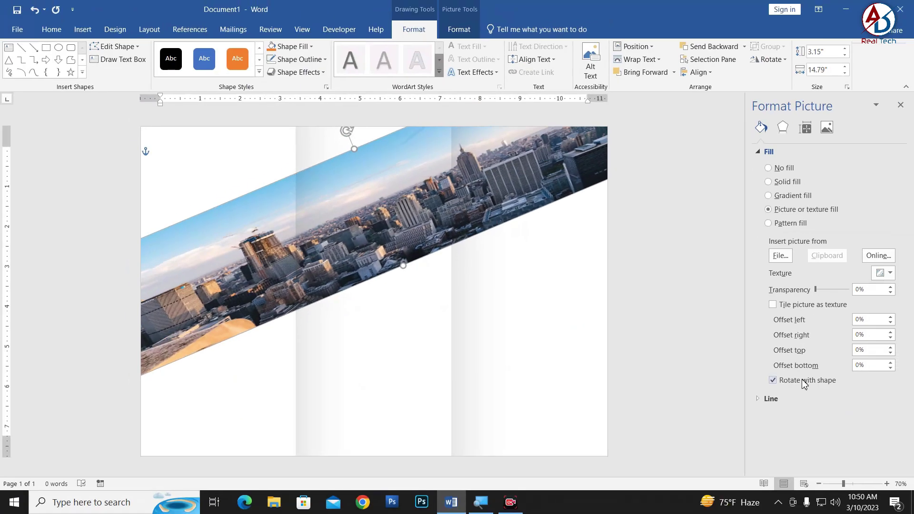
{"action": "left_click", "coordinate": [807, 383]}
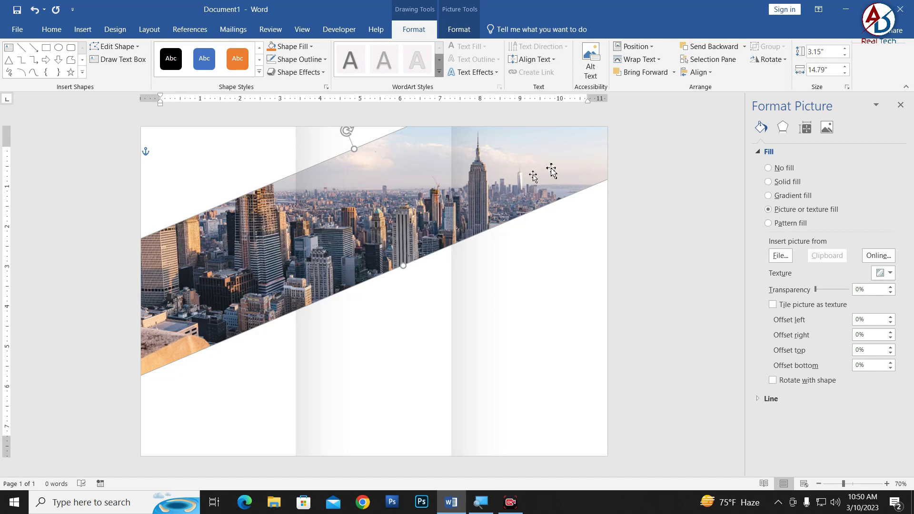
{"action": "left_click", "coordinate": [459, 29]}
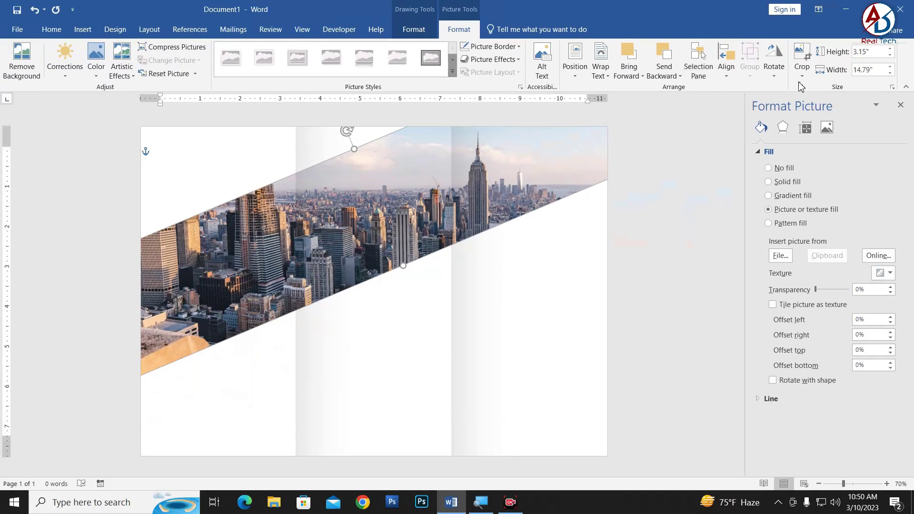
- Crop the city photo and slide it within the crop frame to reframe the skyline in the band
{"action": "left_click", "coordinate": [802, 75]}
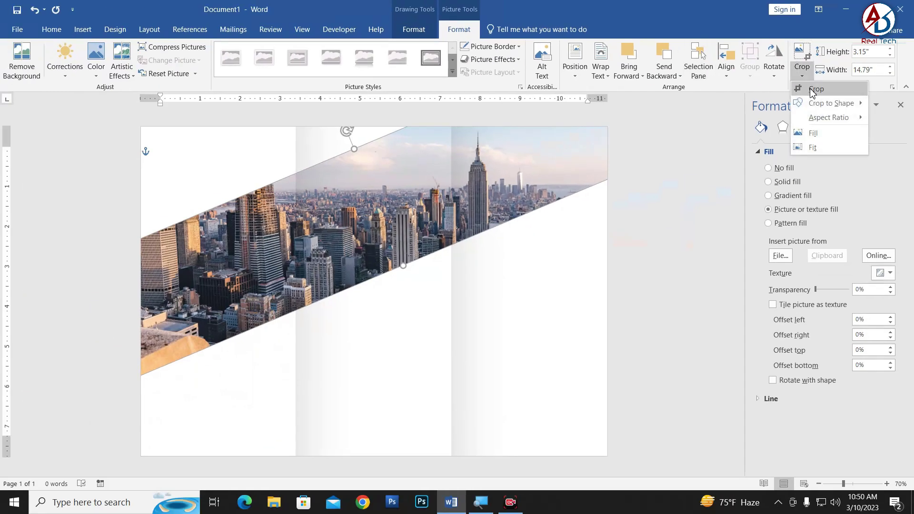
{"action": "left_click", "coordinate": [811, 88]}
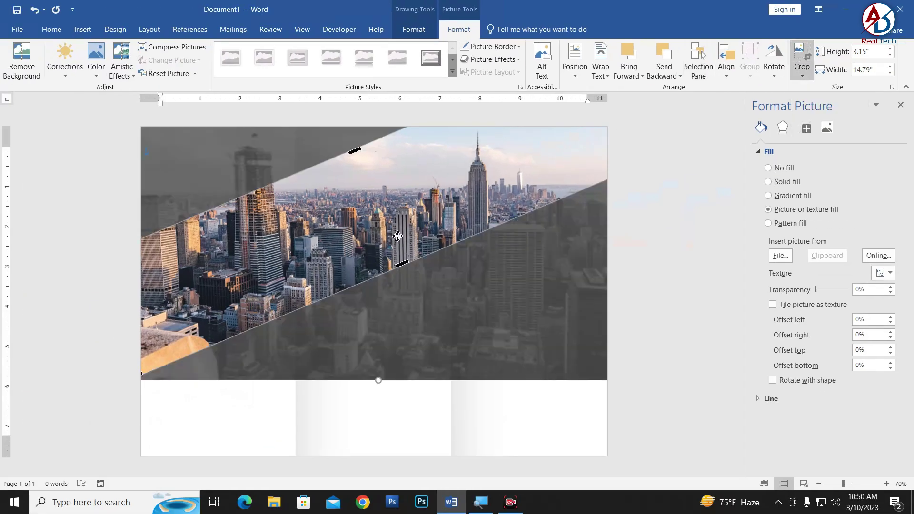
{"action": "left_click_drag", "start_coordinate": [401, 210], "coordinate": [409, 259]}
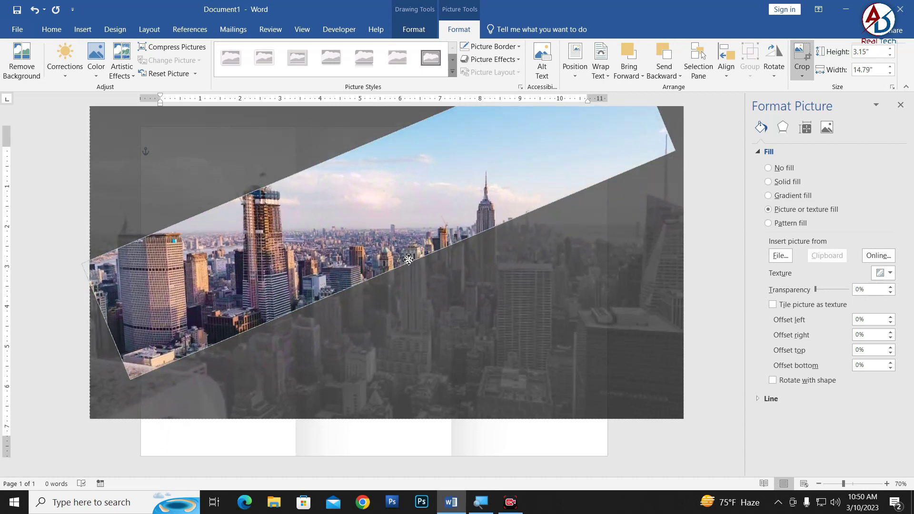
{"action": "left_click_drag", "start_coordinate": [408, 259], "coordinate": [406, 233]}
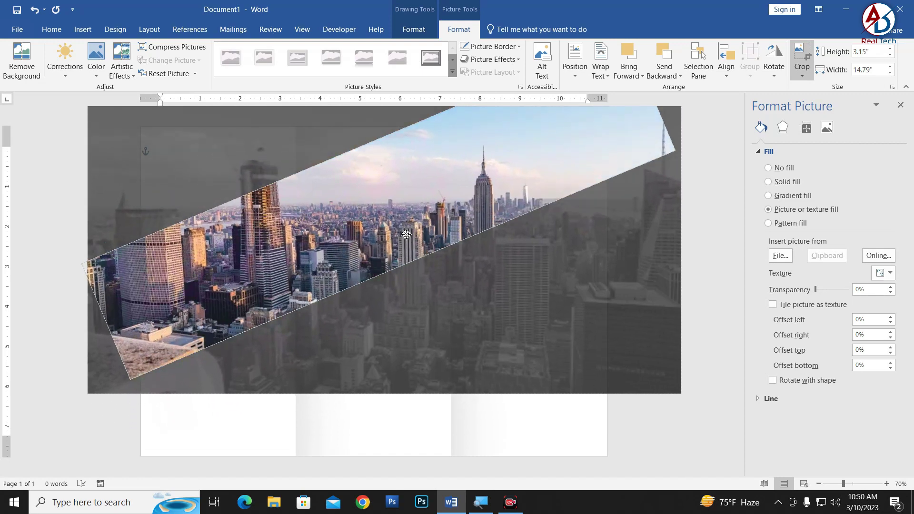
{"action": "scroll", "coordinate": [506, 262], "scroll_direction": "down", "scroll_amount": 2, "text": "ctrl"}
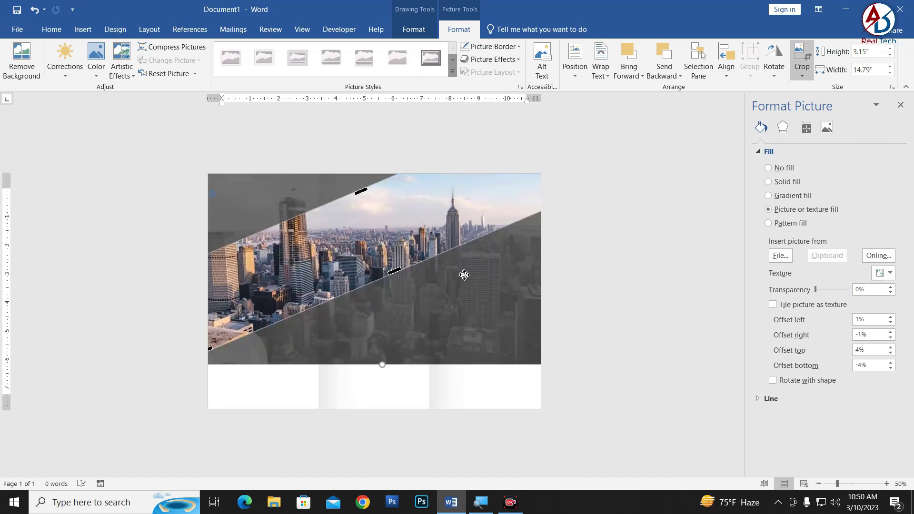
{"action": "mouse_move", "coordinate": [414, 332]}
{"action": "left_mouse_down"}
{"action": "mouse_move", "coordinate": [475, 332]}
{"action": "mouse_move", "coordinate": [494, 280]}
{"action": "left_mouse_up"}
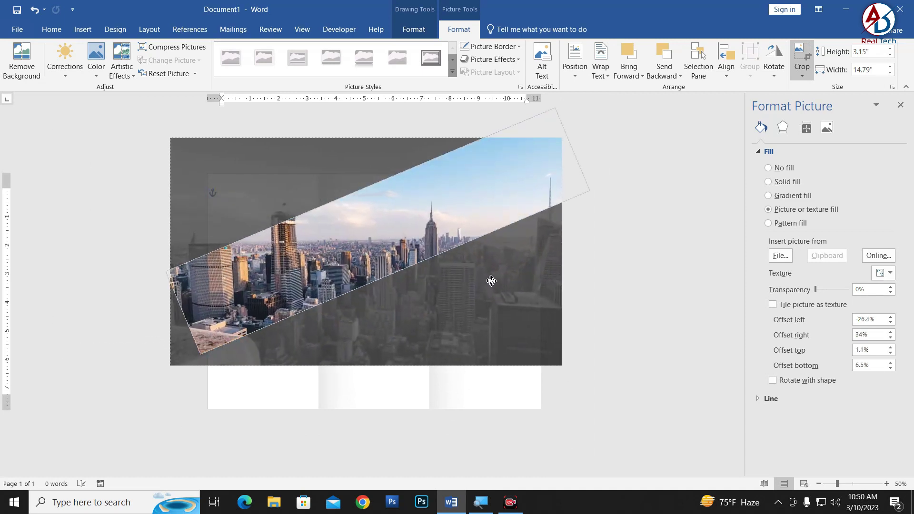
{"action": "mouse_move", "coordinate": [493, 281]}
{"action": "left_mouse_down"}
{"action": "mouse_move", "coordinate": [492, 290]}
{"action": "mouse_move", "coordinate": [503, 285]}
{"action": "left_mouse_up"}
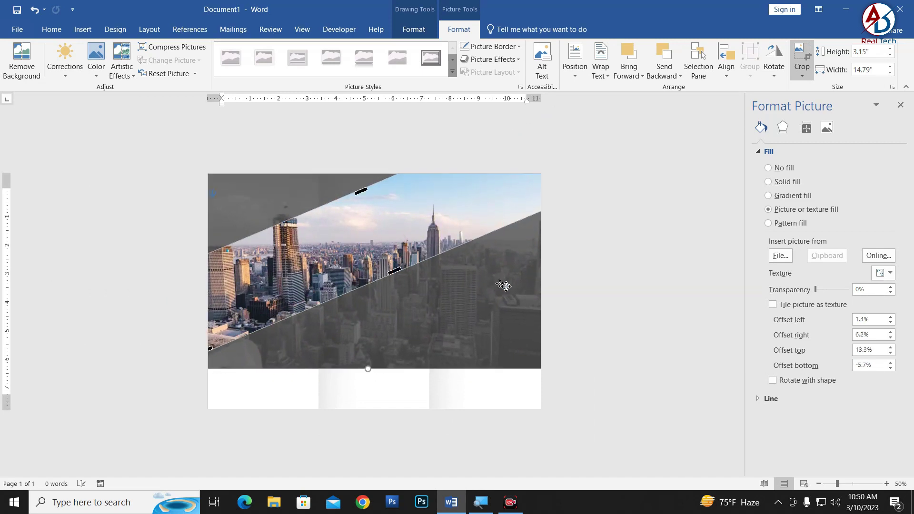
{"action": "left_click", "coordinate": [596, 289]}
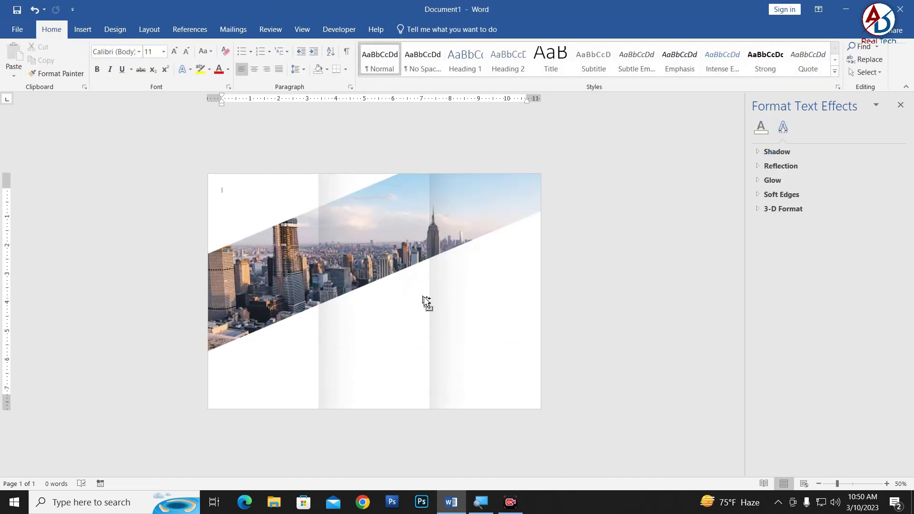
{"action": "scroll", "coordinate": [426, 302], "scroll_direction": "up", "scroll_amount": 1}
- Re-crop the photo, enlarging and shifting it so the skyline and spire fill the diagonal strip
{"action": "left_click", "coordinate": [369, 240]}
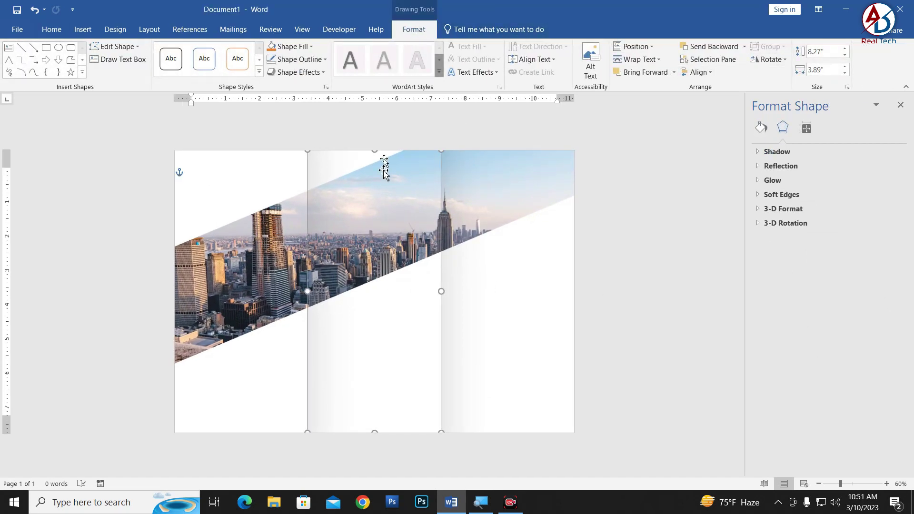
{"action": "left_click", "coordinate": [236, 239]}
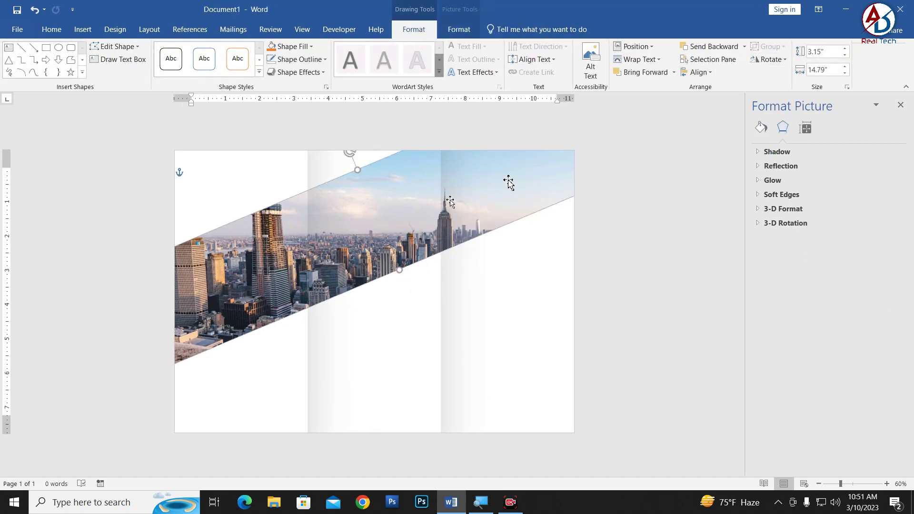
{"action": "left_click", "coordinate": [461, 29]}
{"action": "left_click", "coordinate": [802, 59]}
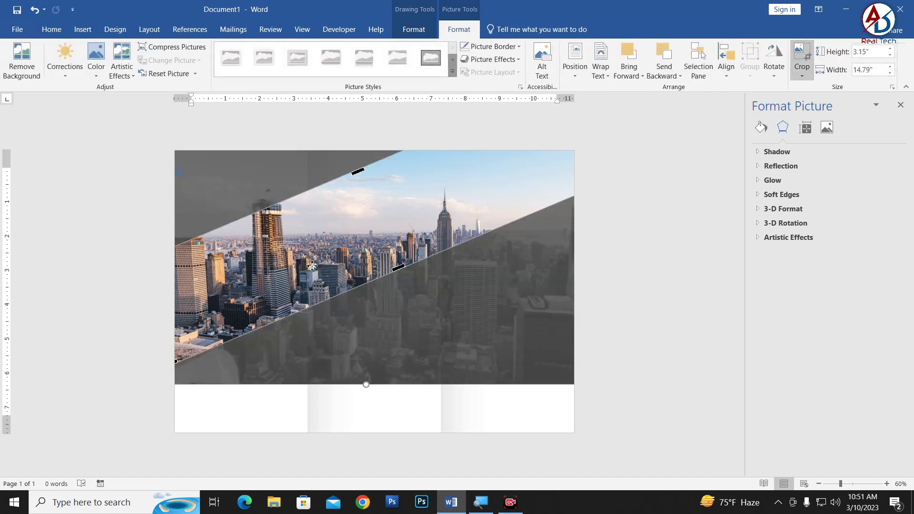
{"action": "left_click_drag", "start_coordinate": [351, 261], "coordinate": [436, 333]}
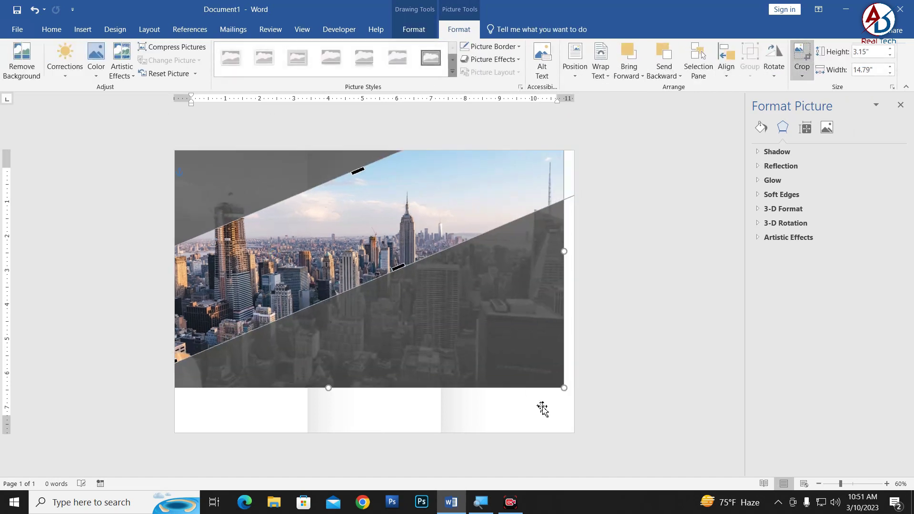
{"action": "left_click_drag", "start_coordinate": [565, 389], "coordinate": [588, 399]}
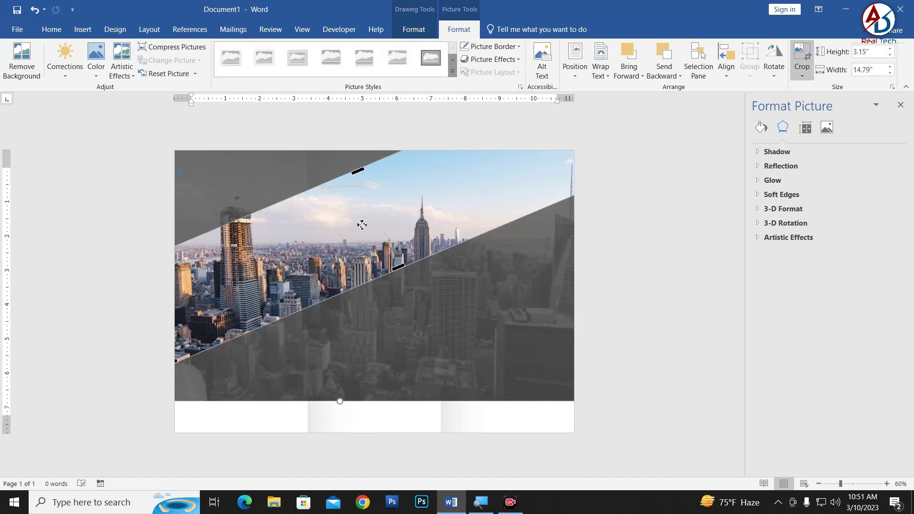
{"action": "mouse_move", "coordinate": [361, 224]}
{"action": "left_mouse_down"}
{"action": "mouse_move", "coordinate": [411, 229]}
{"action": "mouse_move", "coordinate": [412, 196]}
{"action": "left_mouse_up"}
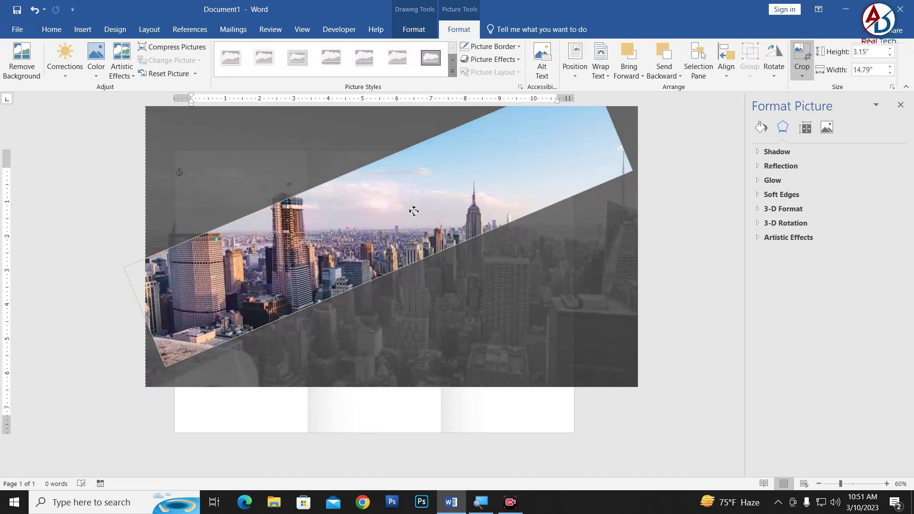
{"action": "left_click_drag", "start_coordinate": [413, 196], "coordinate": [416, 201]}
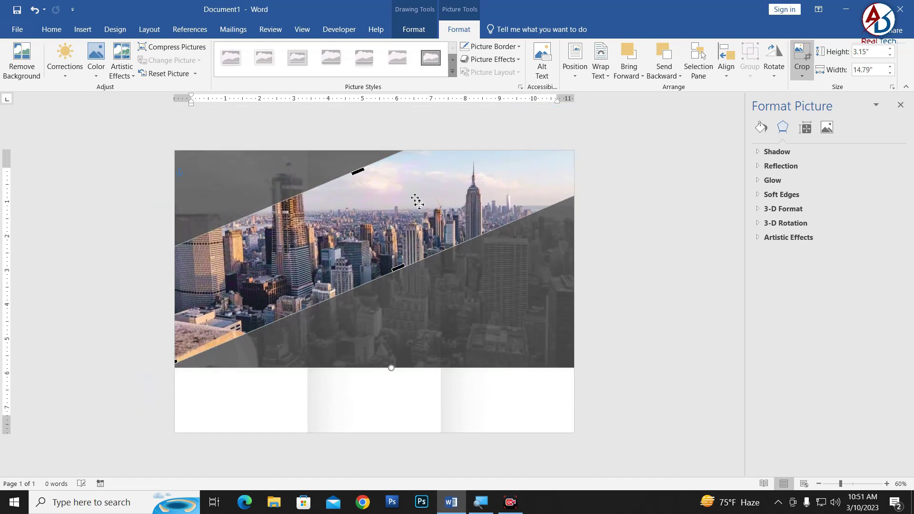
{"action": "left_click", "coordinate": [631, 314]}
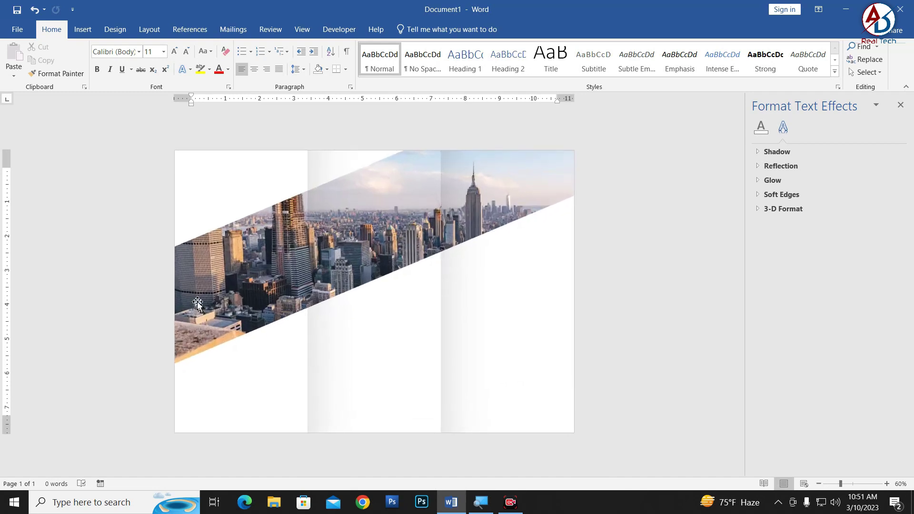
{"action": "left_click", "coordinate": [83, 29]}
- Draw a rectangle over the lower-left panel and remove its outline
{"action": "left_click", "coordinate": [175, 71]}
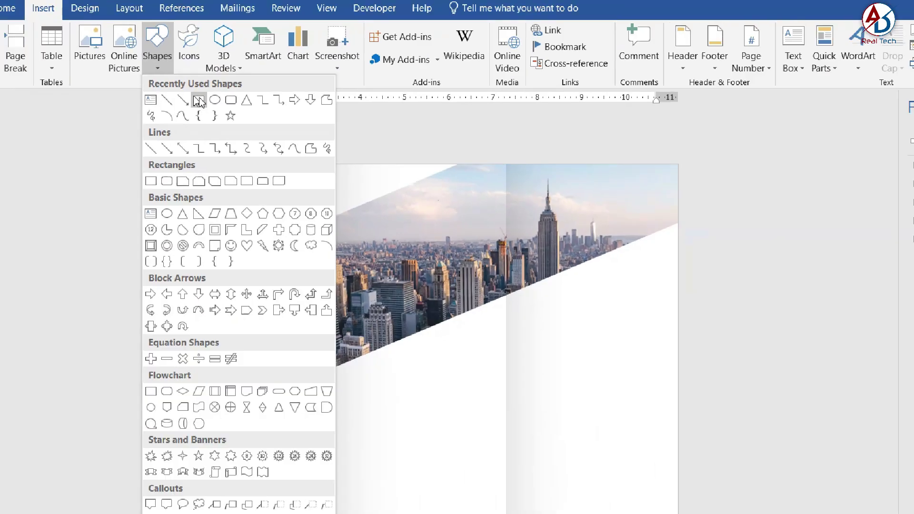
{"action": "left_click", "coordinate": [210, 102]}
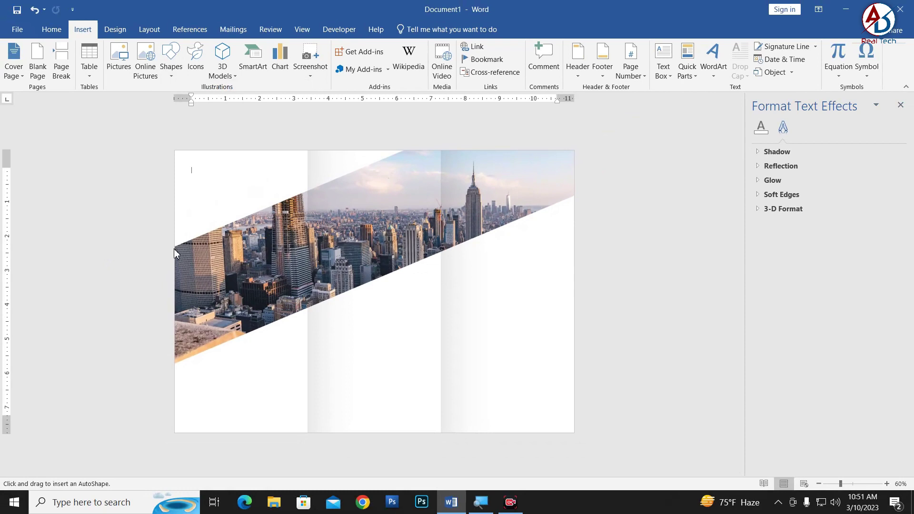
{"action": "left_click_drag", "start_coordinate": [174, 247], "coordinate": [308, 433]}
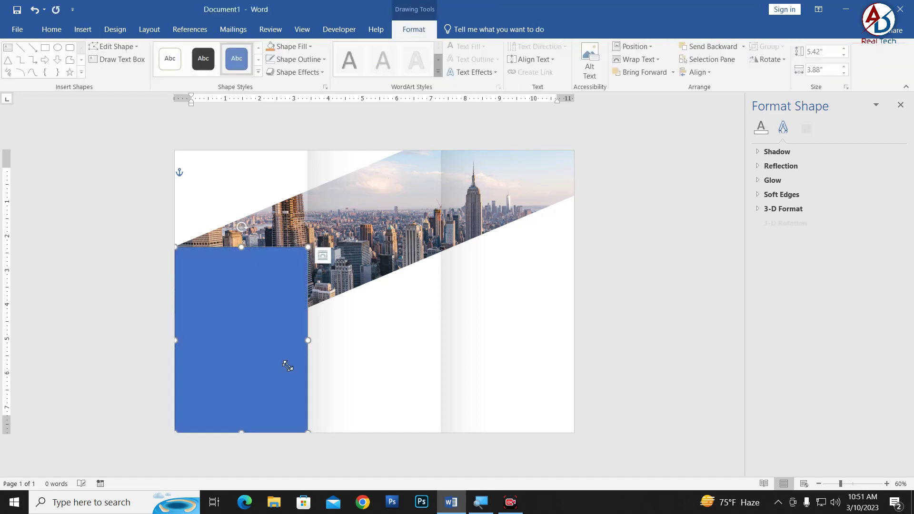
{"action": "scroll", "coordinate": [302, 363], "scroll_direction": "up", "scroll_amount": 2}
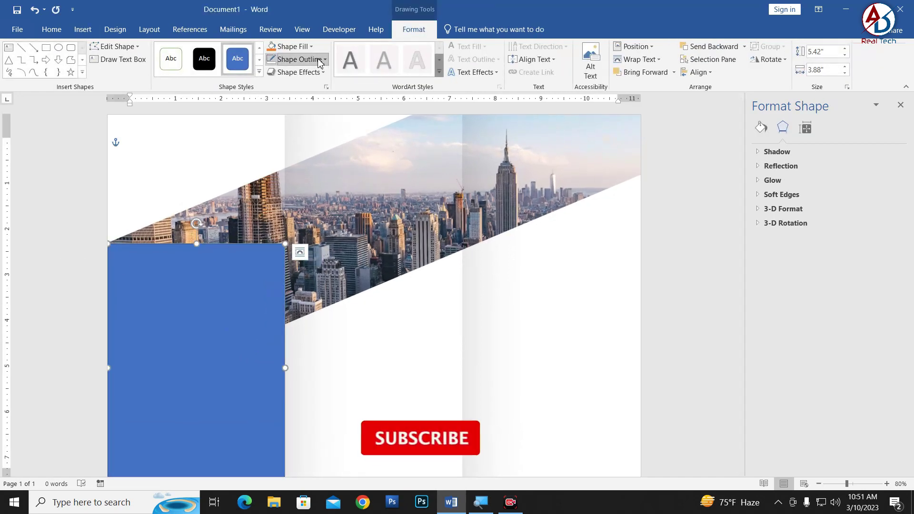
{"action": "left_click", "coordinate": [300, 59]}
{"action": "left_click", "coordinate": [324, 161]}
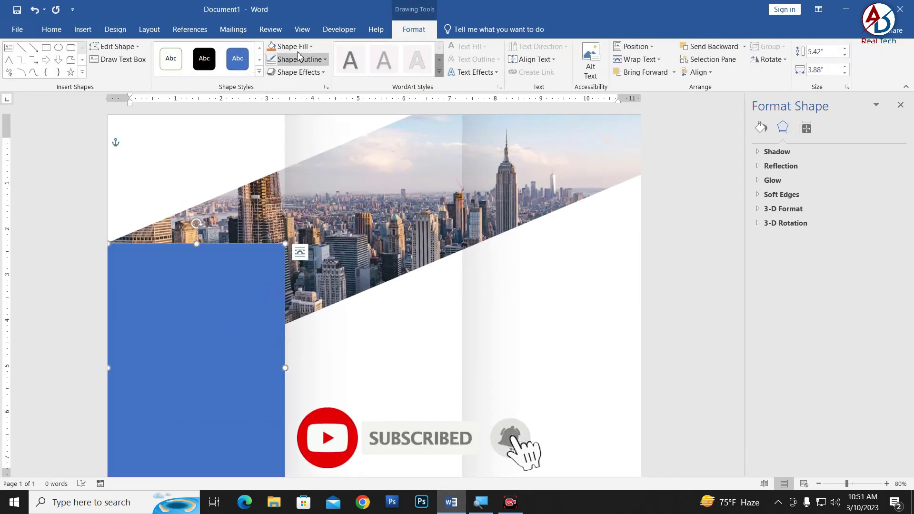
- Fill the rectangle with a darkened orange (RGB 230, 105, 20)
{"action": "left_click", "coordinate": [311, 46]}
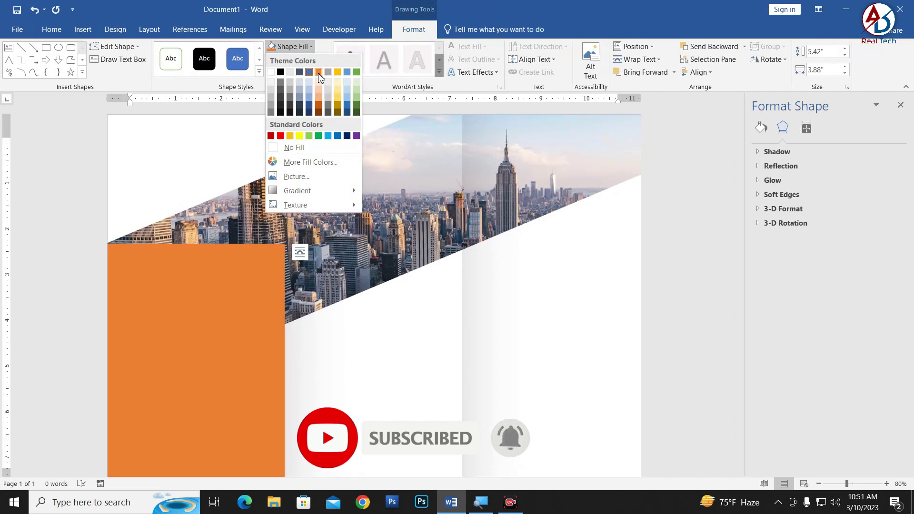
{"action": "left_click", "coordinate": [318, 72]}
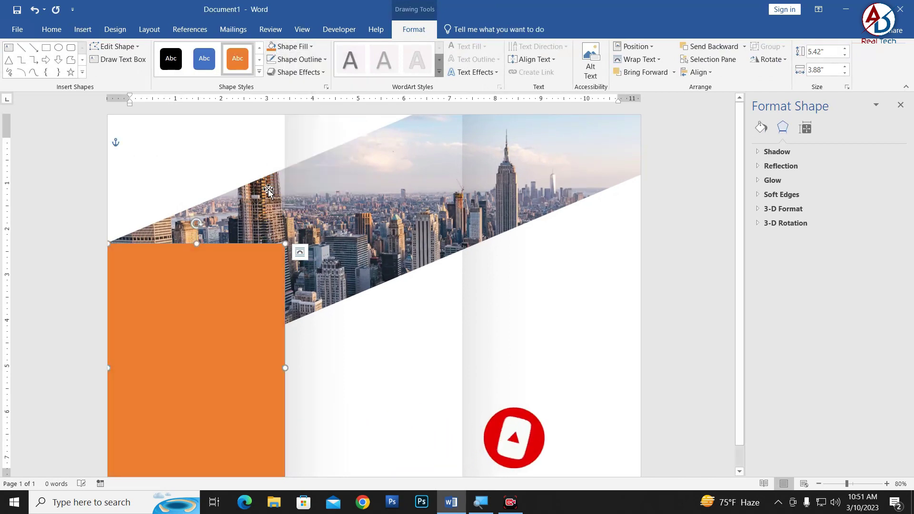
{"action": "left_click", "coordinate": [311, 46]}
{"action": "left_click", "coordinate": [301, 162]}
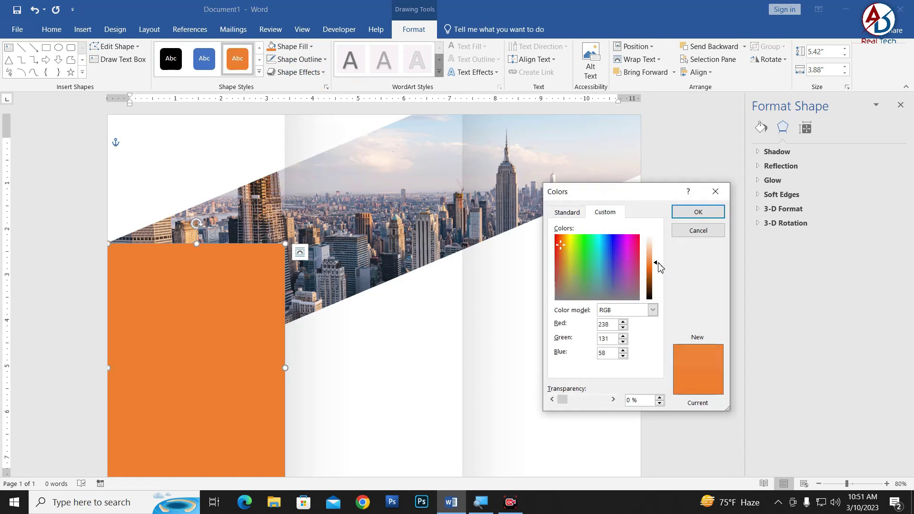
{"action": "left_click_drag", "start_coordinate": [658, 267], "coordinate": [659, 270]}
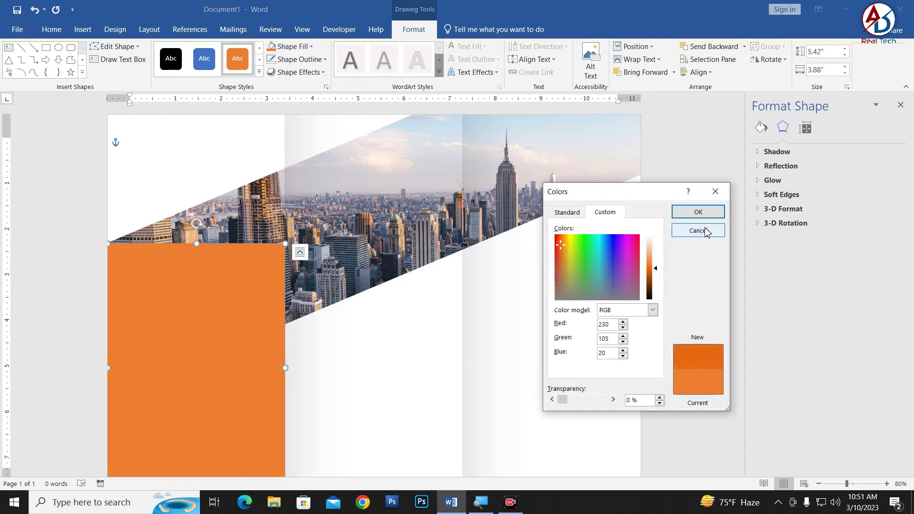
{"action": "left_click", "coordinate": [698, 212]}
{"action": "scroll", "coordinate": [344, 336], "scroll_direction": "down", "scroll_amount": 3, "text": "ctrl"}
{"action": "scroll", "coordinate": [271, 343], "scroll_direction": "up", "scroll_amount": 1, "text": "ctrl"}
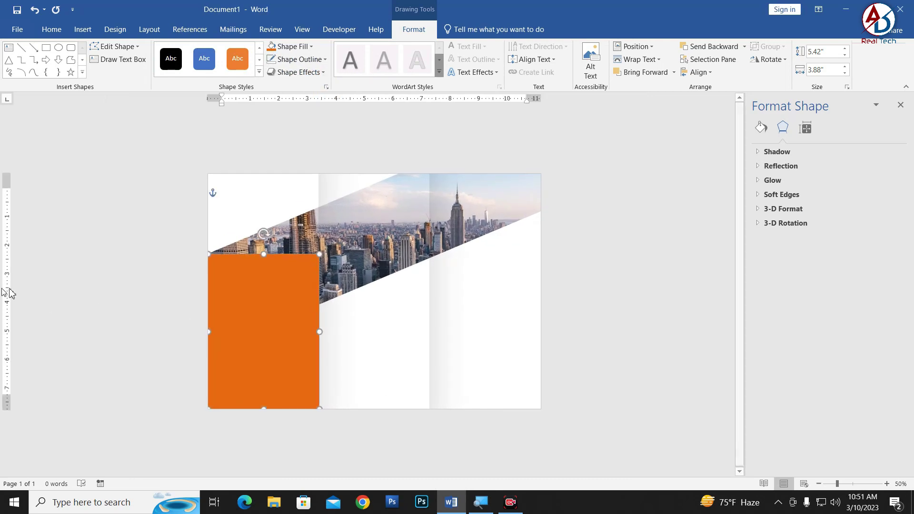
{"action": "scroll", "coordinate": [254, 336], "scroll_direction": "up", "scroll_amount": 1, "text": "ctrl"}
{"action": "scroll", "coordinate": [254, 337], "scroll_direction": "up", "scroll_amount": 2, "text": "ctrl"}
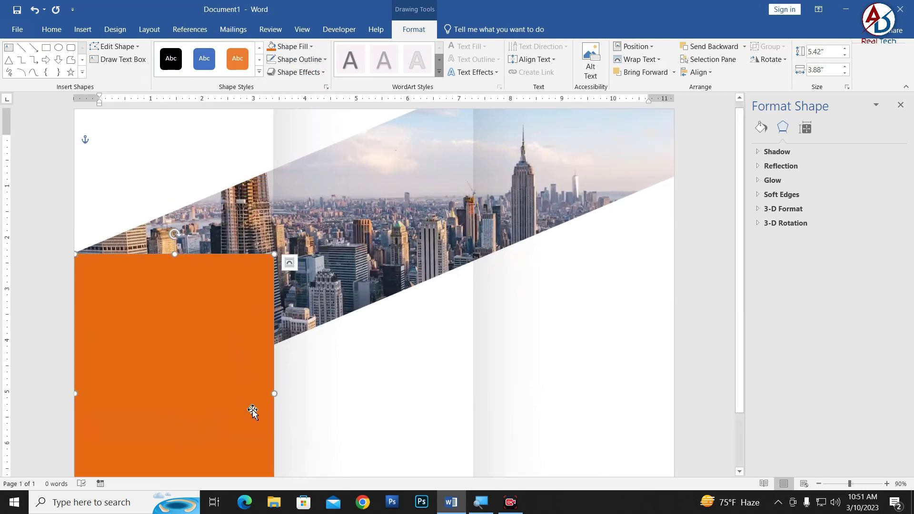
- Undo an accidental resize, then pull the orange rectangle's top-right point down to the photo band
{"action": "left_click_drag", "start_coordinate": [275, 394], "coordinate": [241, 387]}
{"action": "key", "text": "ctrl+z"}
{"action": "left_click", "coordinate": [309, 59]}
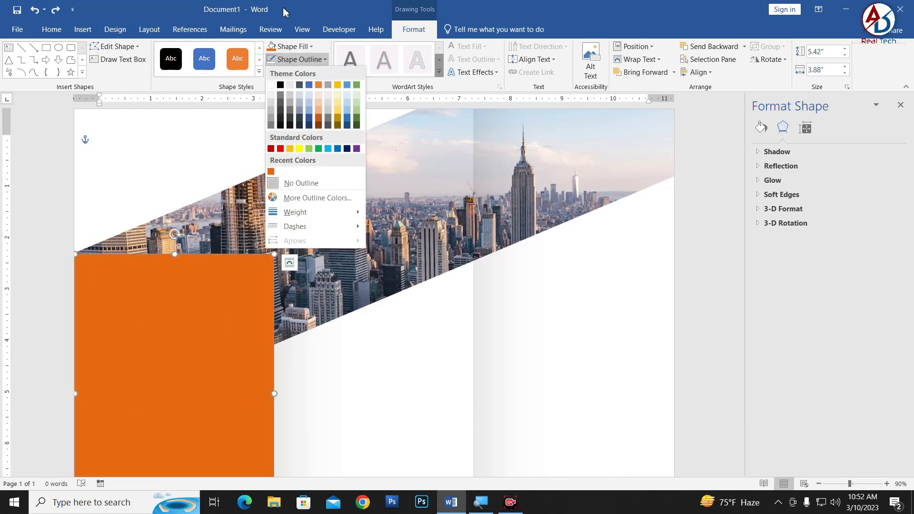
{"action": "left_click", "coordinate": [117, 47]}
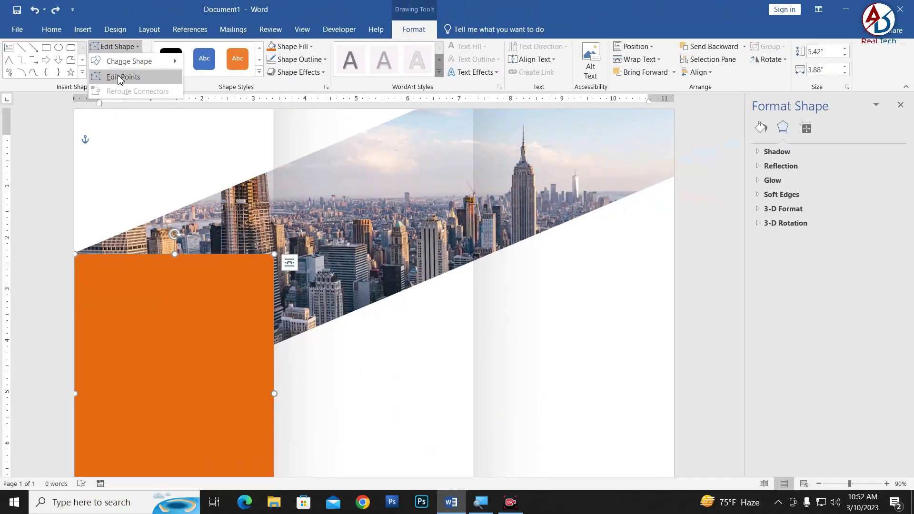
{"action": "left_click", "coordinate": [118, 77]}
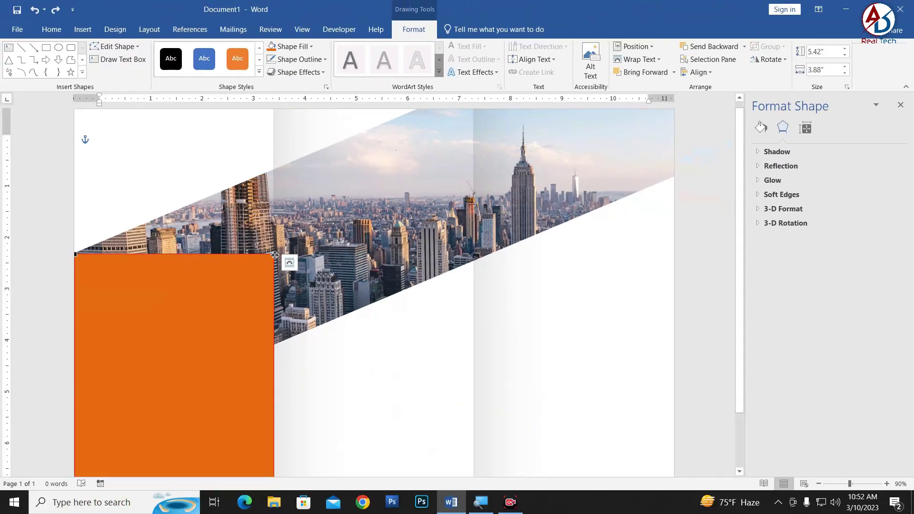
{"action": "left_click", "coordinate": [289, 263]}
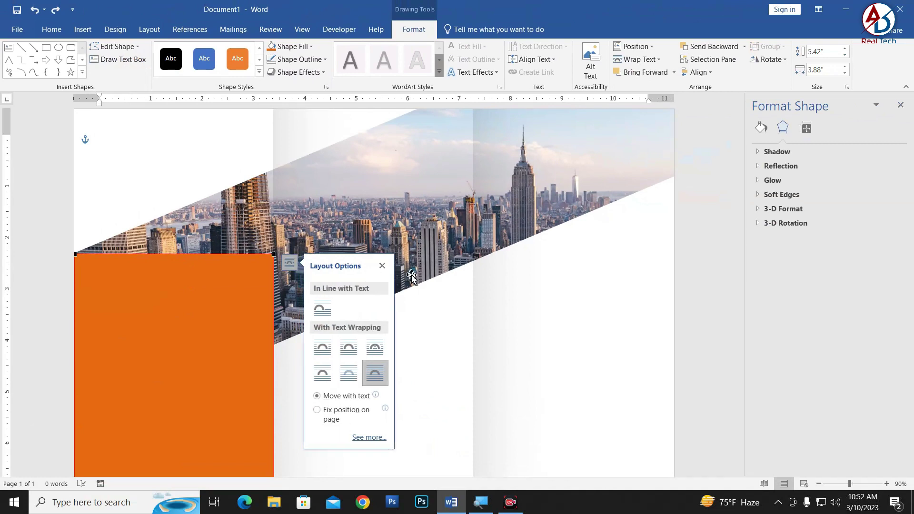
{"action": "left_click", "coordinate": [379, 265]}
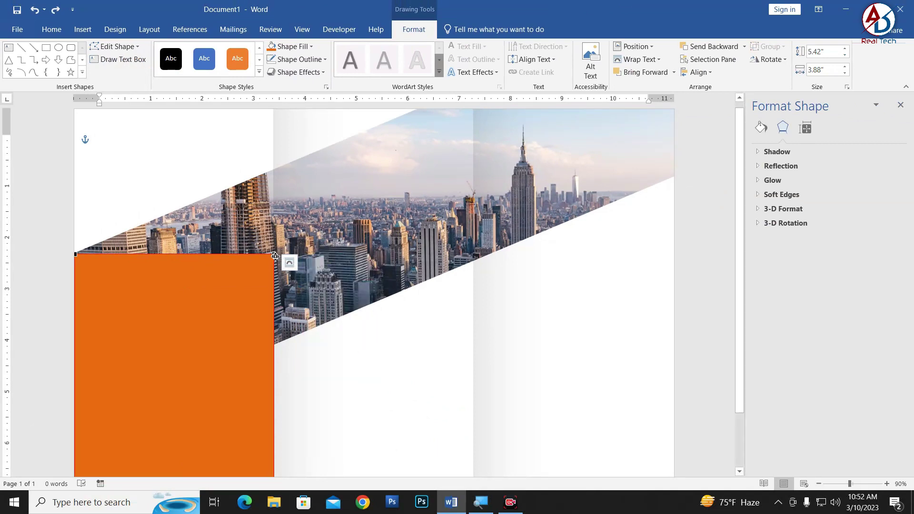
{"action": "left_click_drag", "start_coordinate": [274, 256], "coordinate": [275, 310]}
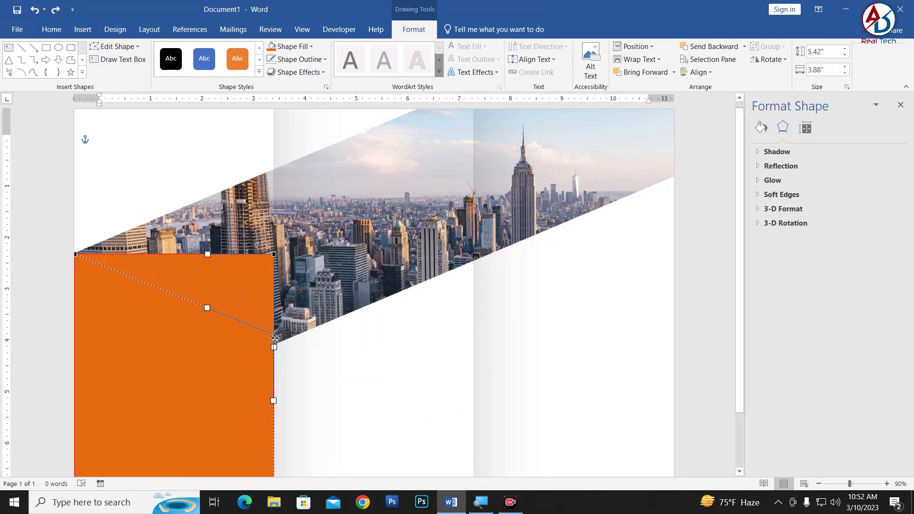
{"action": "left_click_drag", "start_coordinate": [275, 346], "coordinate": [275, 345]}
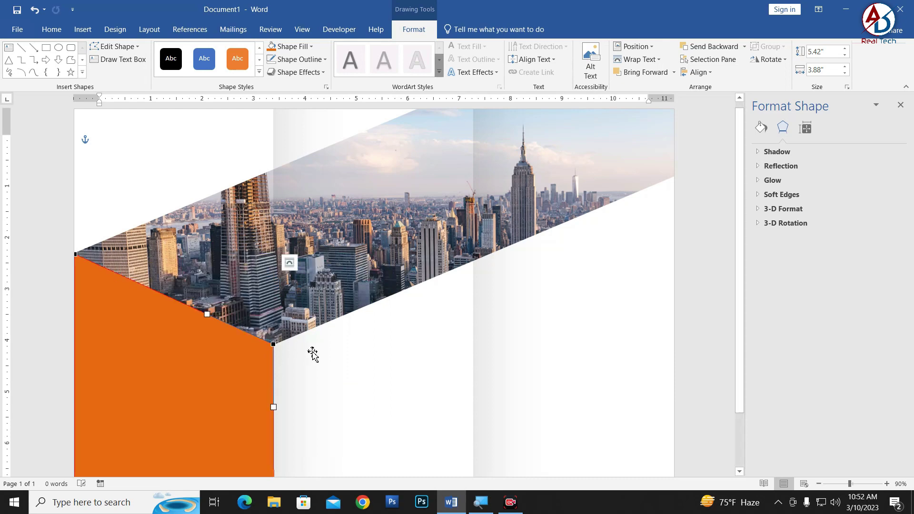
{"action": "scroll", "coordinate": [333, 364], "scroll_direction": "down", "scroll_amount": 3, "text": "ctrl"}
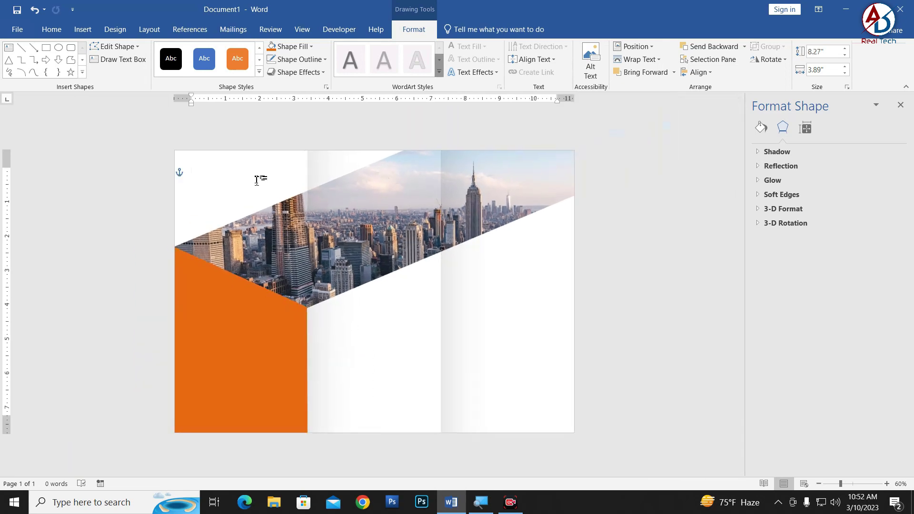
{"action": "left_click", "coordinate": [260, 180]}
{"action": "scroll", "coordinate": [312, 354], "scroll_direction": "up", "scroll_amount": 2, "text": "ctrl"}
{"action": "scroll", "coordinate": [241, 378], "scroll_direction": "up", "scroll_amount": 3, "text": "ctrl"}
{"action": "scroll", "coordinate": [247, 339], "scroll_direction": "up", "scroll_amount": 2, "text": "ctrl"}
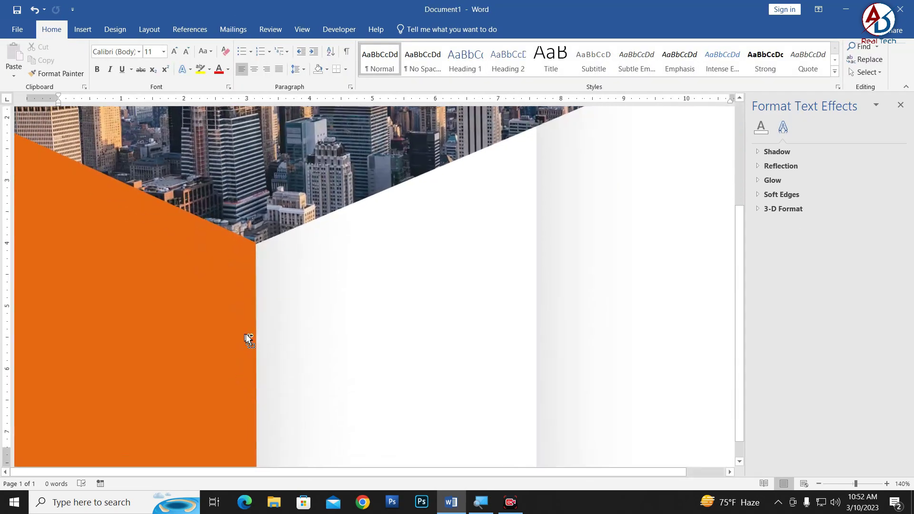
{"action": "scroll", "coordinate": [230, 270], "scroll_direction": "up", "scroll_amount": 2, "text": "ctrl"}
{"action": "scroll", "coordinate": [230, 270], "scroll_direction": "down", "scroll_amount": 10}
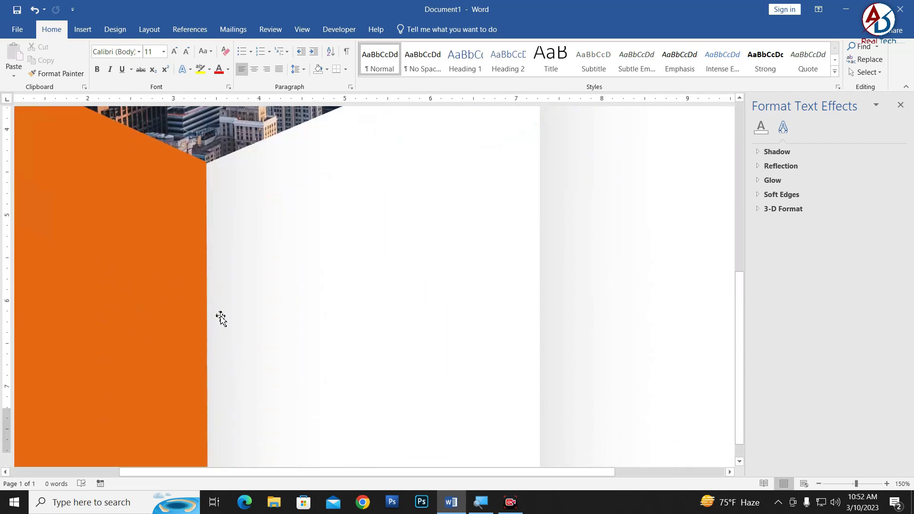
- Re-edit the orange shape's points to nudge its top-right corner onto the band's lower edge
{"action": "left_click", "coordinate": [187, 238]}
{"action": "left_click", "coordinate": [413, 29]}
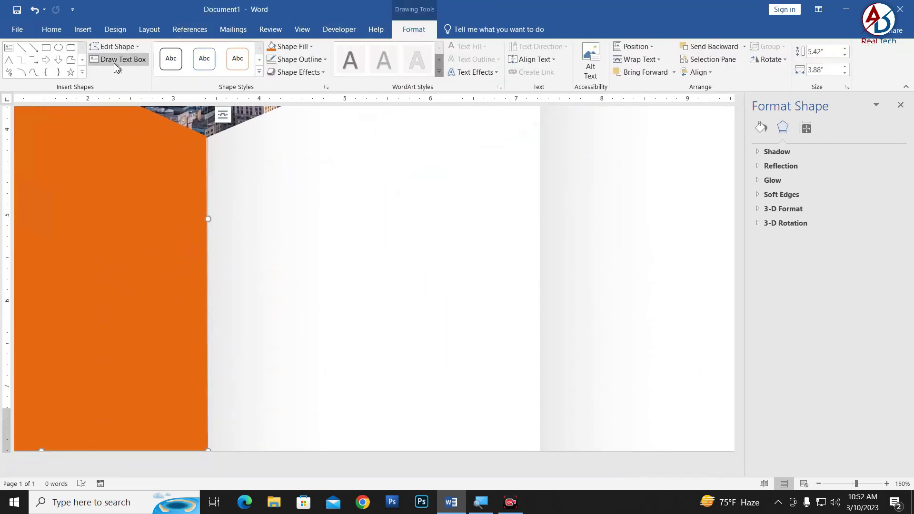
{"action": "left_click", "coordinate": [116, 46]}
{"action": "left_click", "coordinate": [122, 74]}
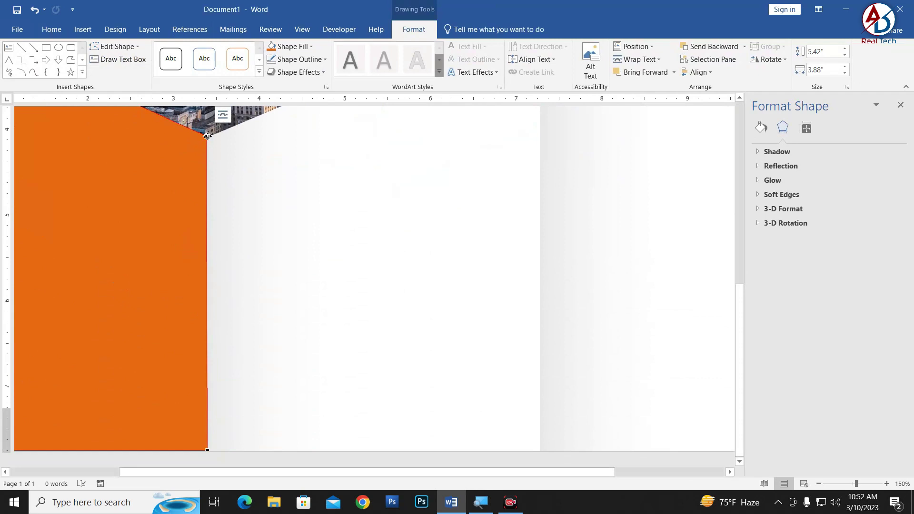
{"action": "left_click_drag", "start_coordinate": [208, 136], "coordinate": [209, 137]}
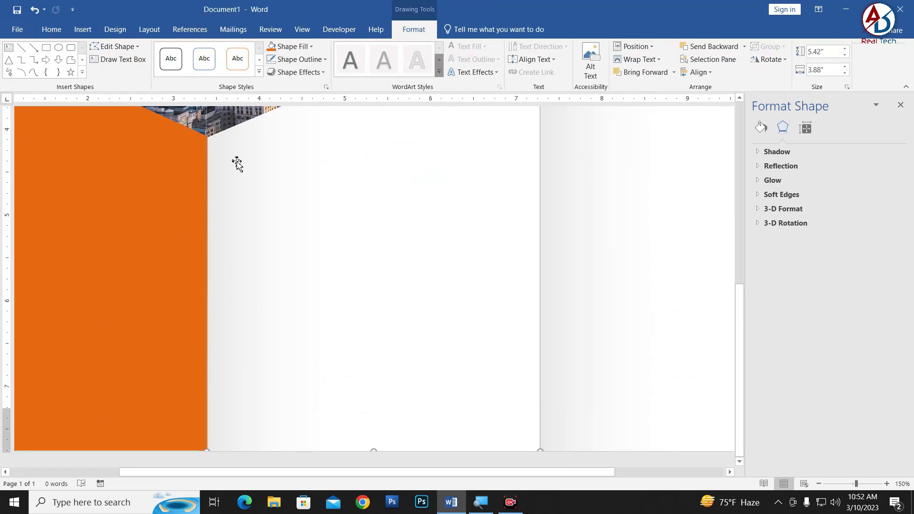
{"action": "scroll", "coordinate": [224, 235], "scroll_direction": "down", "scroll_amount": 10, "text": "ctrl"}
{"action": "scroll", "coordinate": [209, 256], "scroll_direction": "up", "scroll_amount": 1, "text": "ctrl"}
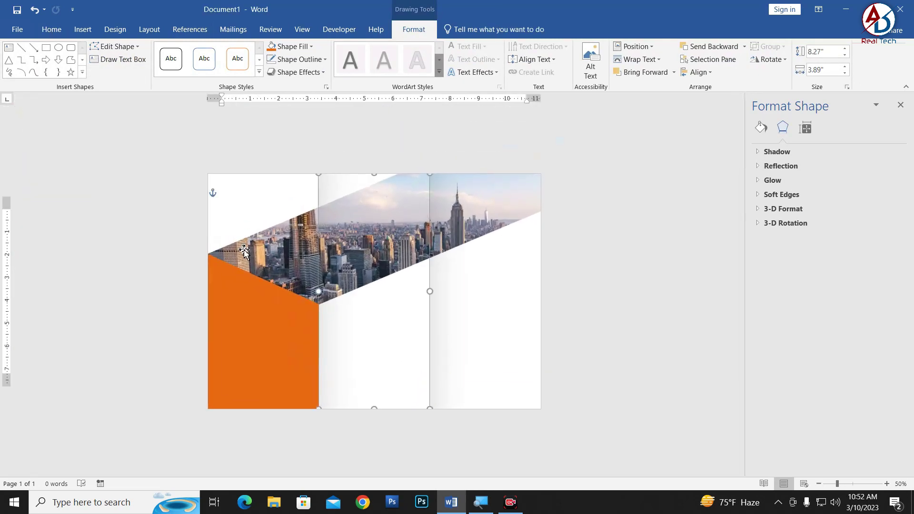
{"action": "scroll", "coordinate": [265, 265], "scroll_direction": "up", "scroll_amount": 2, "text": "ctrl"}
{"action": "scroll", "coordinate": [631, 337], "scroll_direction": "down", "scroll_amount": 3, "text": "ctrl"}
{"action": "left_click", "coordinate": [280, 329]}
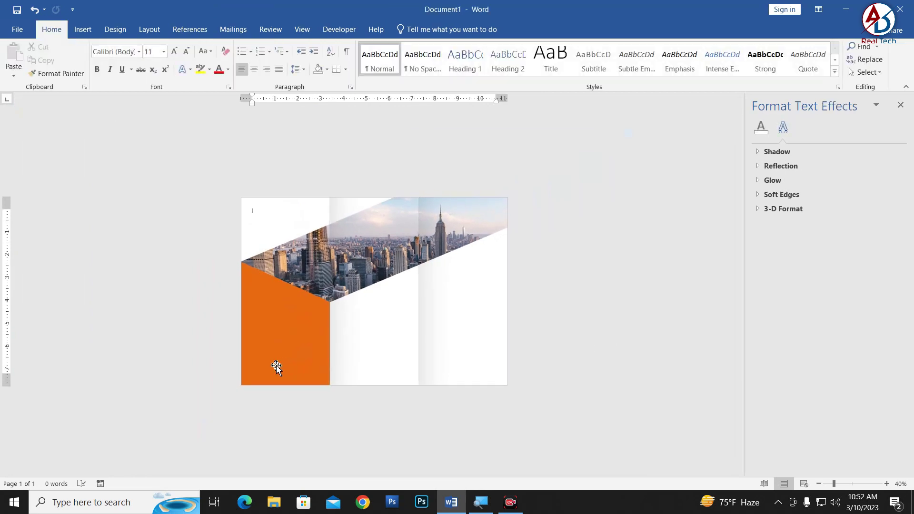
{"action": "scroll", "coordinate": [276, 369], "scroll_direction": "up", "scroll_amount": 1, "text": "ctrl"}
{"action": "scroll", "coordinate": [278, 369], "scroll_direction": "up", "scroll_amount": 1, "text": "ctrl"}
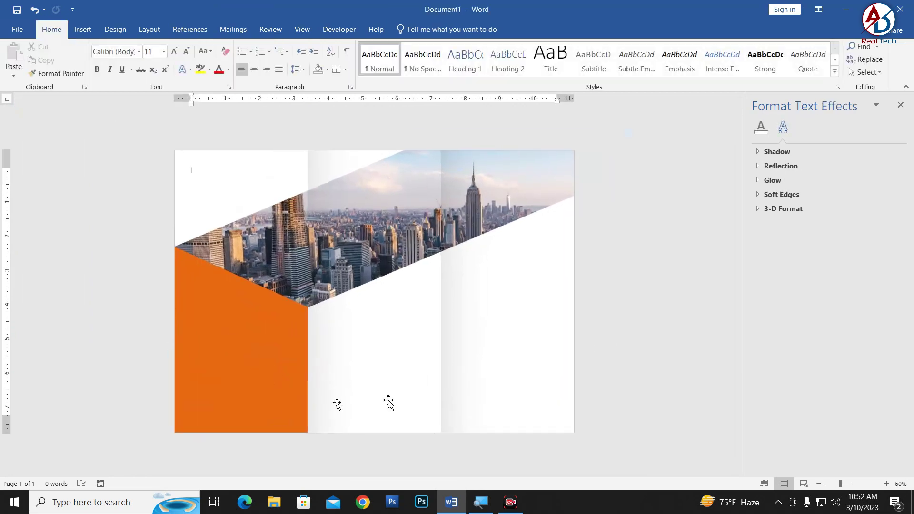
- Drag a copy of the left orange shape into the right panel
{"action": "left_click", "coordinate": [240, 371]}
{"action": "mouse_move", "coordinate": [231, 371]}
{"action": "left_mouse_down", "text": "ctrl"}
{"action": "mouse_move", "coordinate": [491, 381]}
{"action": "mouse_move", "coordinate": [484, 385]}
{"action": "mouse_move", "coordinate": [498, 354]}
{"action": "left_mouse_up", "text": "ctrl"}
{"action": "left_click", "coordinate": [647, 366]}
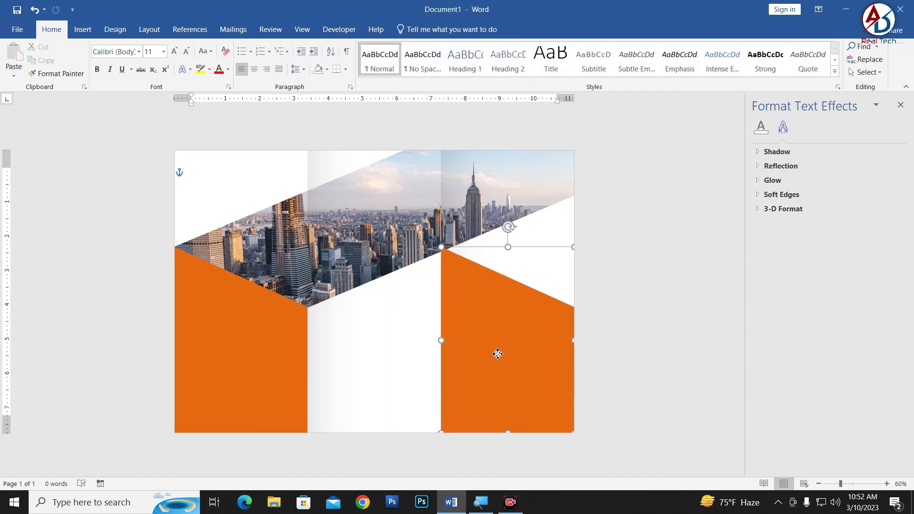
{"action": "scroll", "coordinate": [452, 333], "scroll_direction": "up", "scroll_amount": 6, "text": "ctrl"}
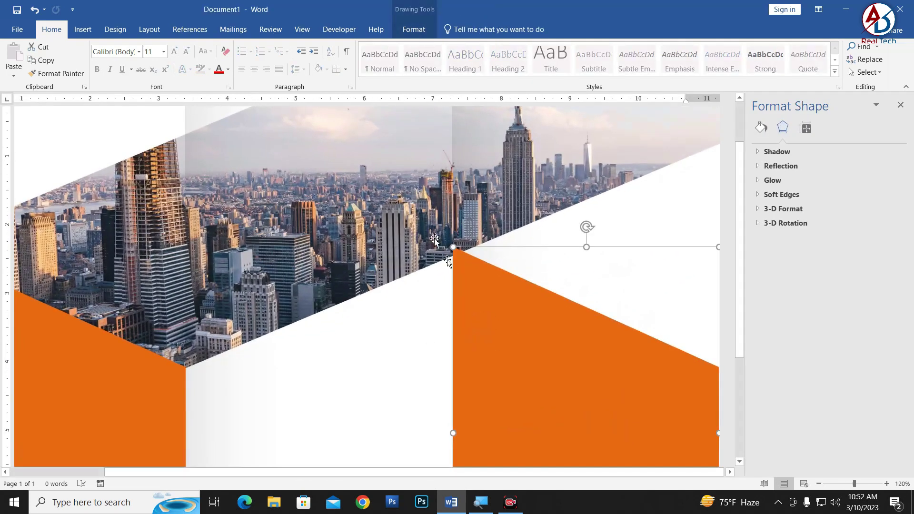
- Edit the copy's points, moving its top corner onto the photo band's lower edge
{"action": "left_click", "coordinate": [413, 29]}
{"action": "left_click", "coordinate": [117, 46]}
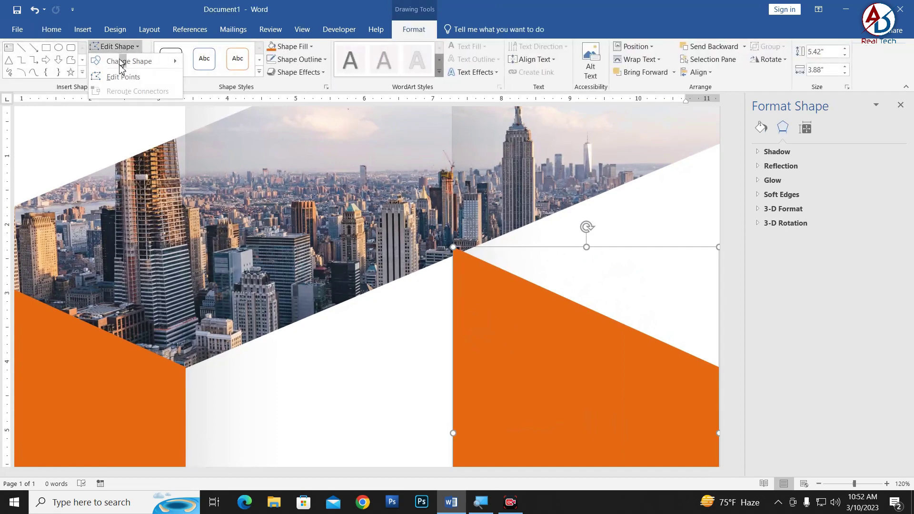
{"action": "left_click", "coordinate": [127, 77]}
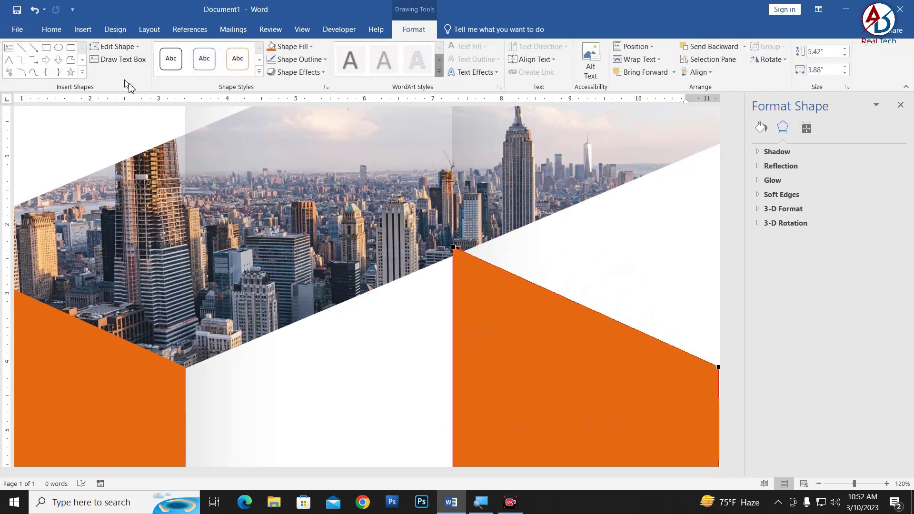
{"action": "left_click", "coordinate": [453, 248]}
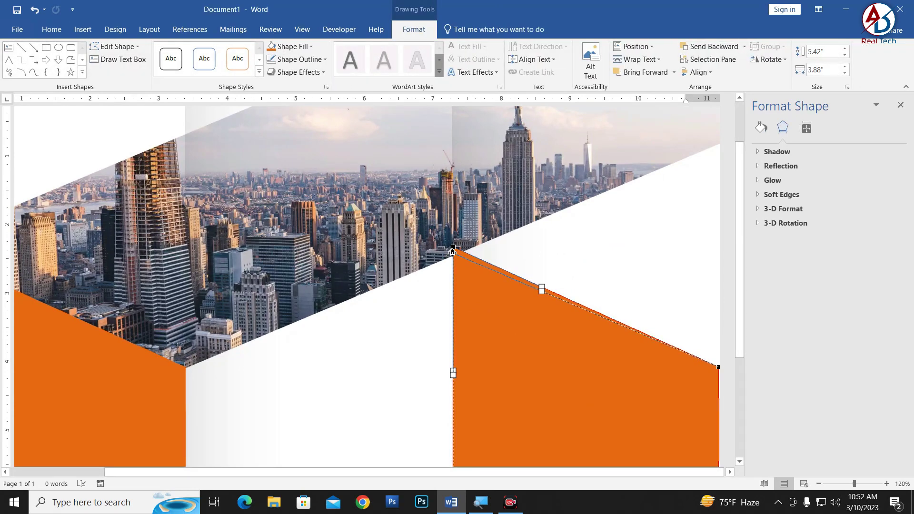
{"action": "left_click_drag", "start_coordinate": [453, 252], "coordinate": [453, 253]}
{"action": "left_click", "coordinate": [425, 326]}
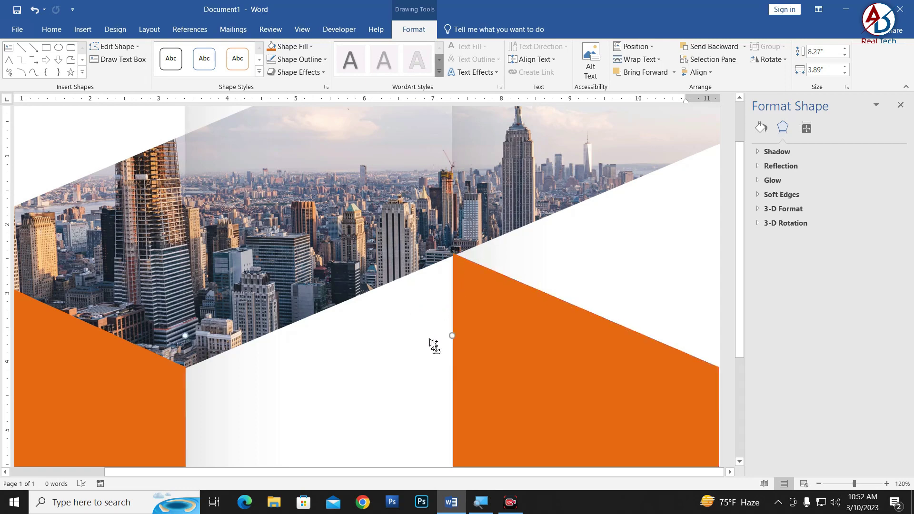
{"action": "scroll", "coordinate": [430, 348], "scroll_direction": "down", "scroll_amount": 4, "text": "ctrl"}
{"action": "scroll", "coordinate": [424, 351], "scroll_direction": "down", "scroll_amount": 6, "text": "ctrl"}
{"action": "scroll", "coordinate": [409, 356], "scroll_direction": "up", "scroll_amount": 2, "text": "ctrl"}
{"action": "scroll", "coordinate": [476, 323], "scroll_direction": "up", "scroll_amount": 4, "text": "ctrl"}
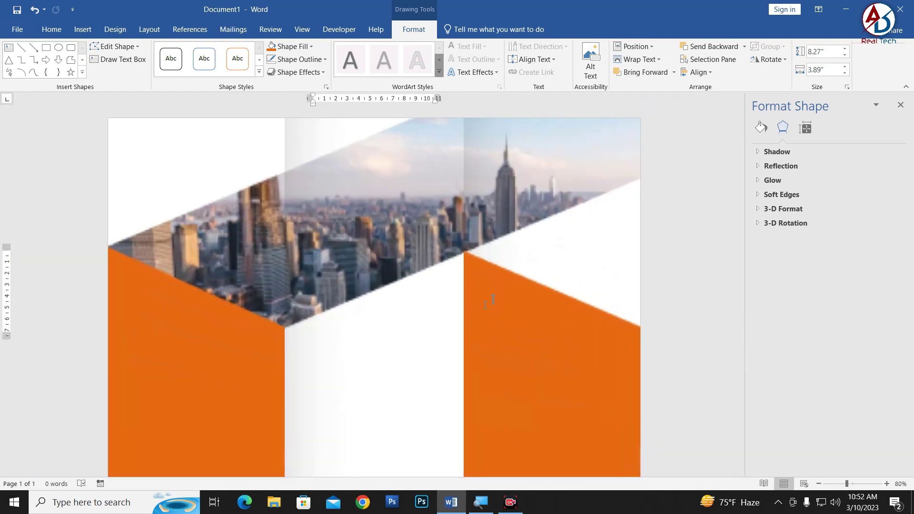
{"action": "scroll", "coordinate": [490, 305], "scroll_direction": "up", "scroll_amount": 2, "text": "ctrl"}
{"action": "scroll", "coordinate": [481, 317], "scroll_direction": "up", "scroll_amount": 2, "text": "ctrl"}
- Send the right orange shape behind the diagonal photo band
{"action": "left_click", "coordinate": [555, 351]}
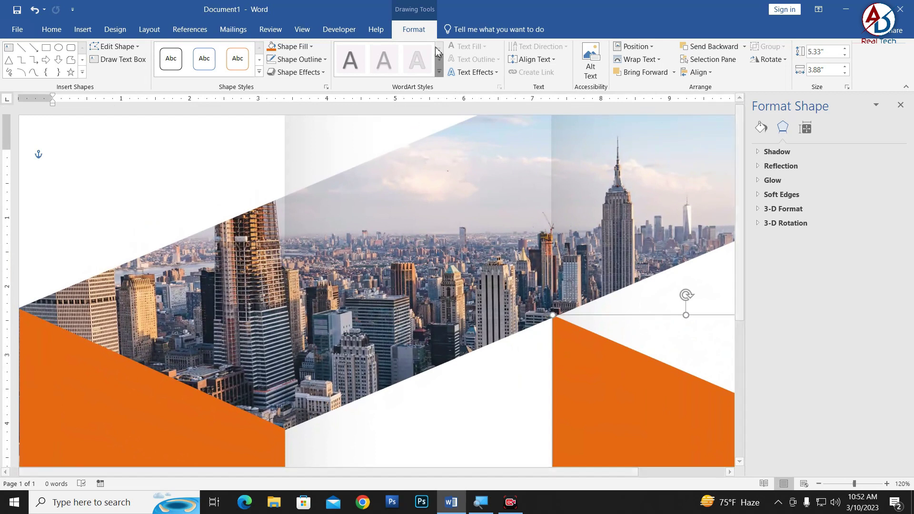
{"action": "left_click", "coordinate": [95, 50]}
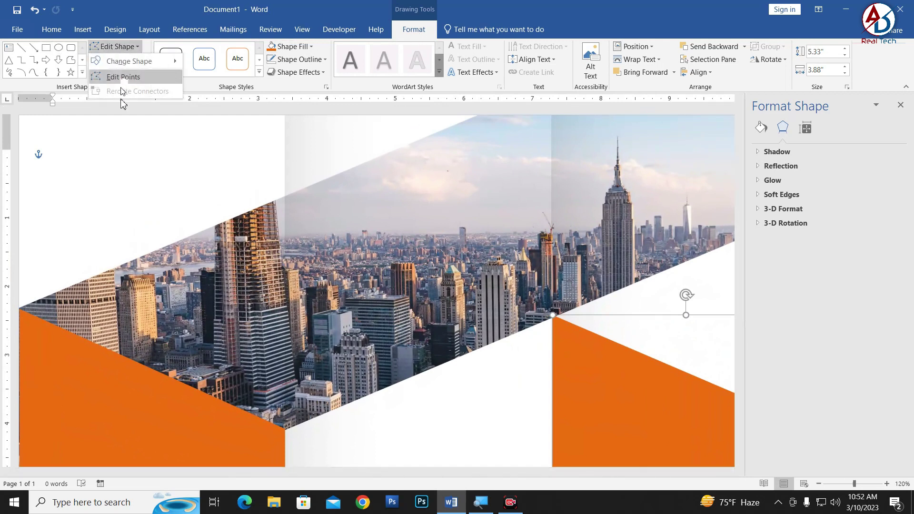
{"action": "left_click", "coordinate": [122, 76]}
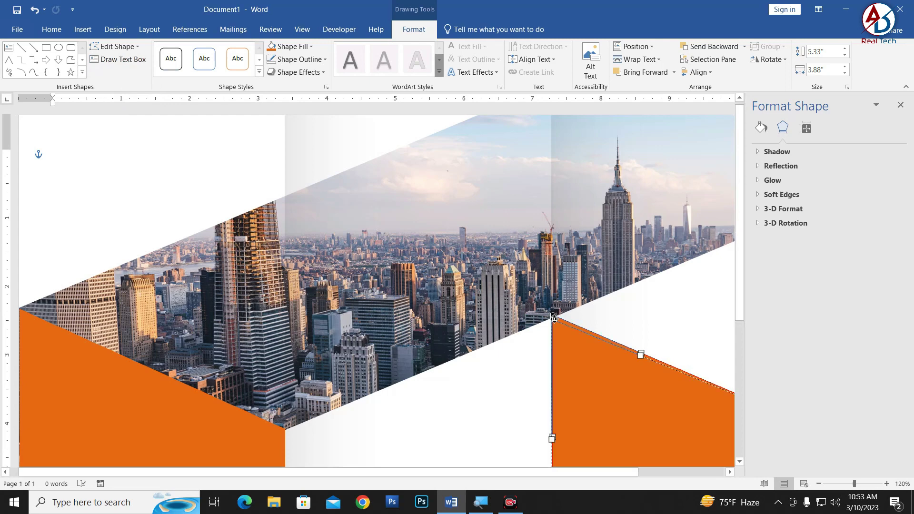
{"action": "left_click", "coordinate": [497, 369]}
{"action": "scroll", "coordinate": [489, 381], "scroll_direction": "down", "scroll_amount": 9, "text": "ctrl"}
{"action": "scroll", "coordinate": [477, 393], "scroll_direction": "up", "scroll_amount": 1, "text": "ctrl"}
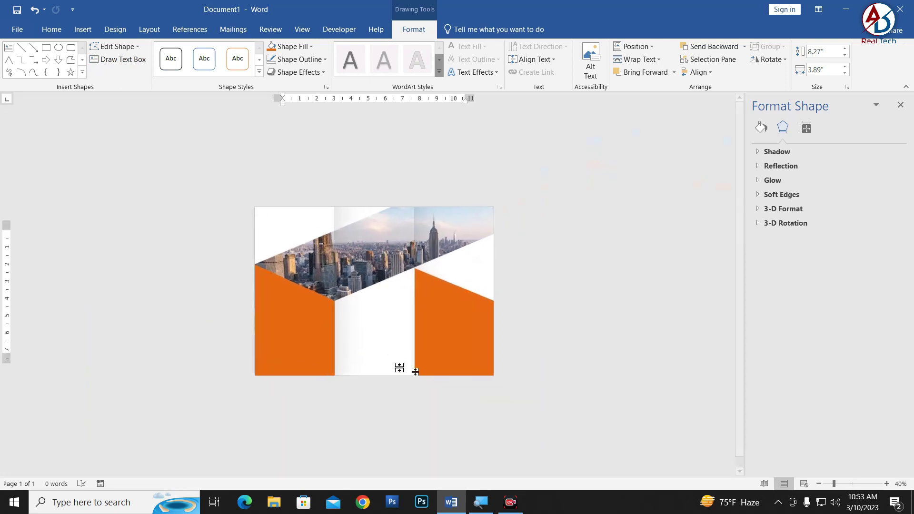
{"action": "left_click", "coordinate": [461, 348]}
{"action": "left_click", "coordinate": [716, 46]}
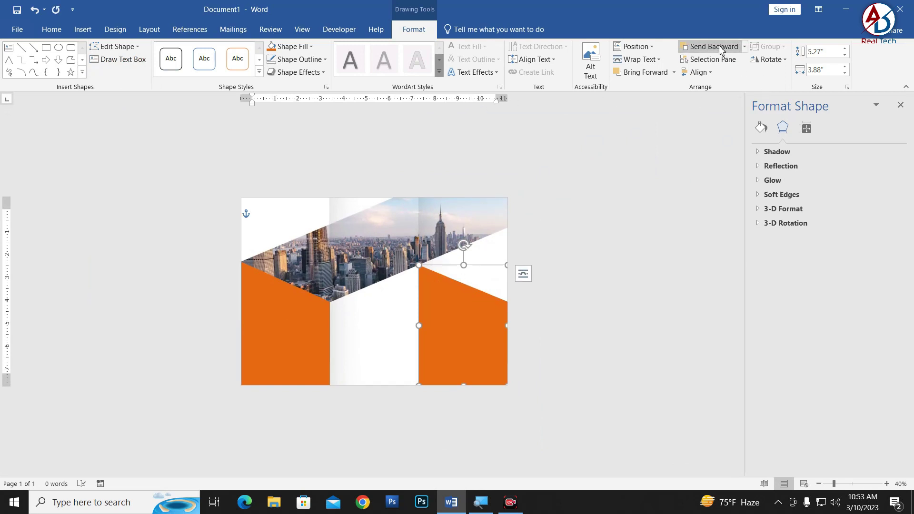
{"action": "left_click", "coordinate": [381, 333]}
- Check both orange blocks beneath the band by selecting the left and right shapes in turn
{"action": "scroll", "coordinate": [433, 333], "scroll_direction": "up", "scroll_amount": 4, "text": "ctrl"}
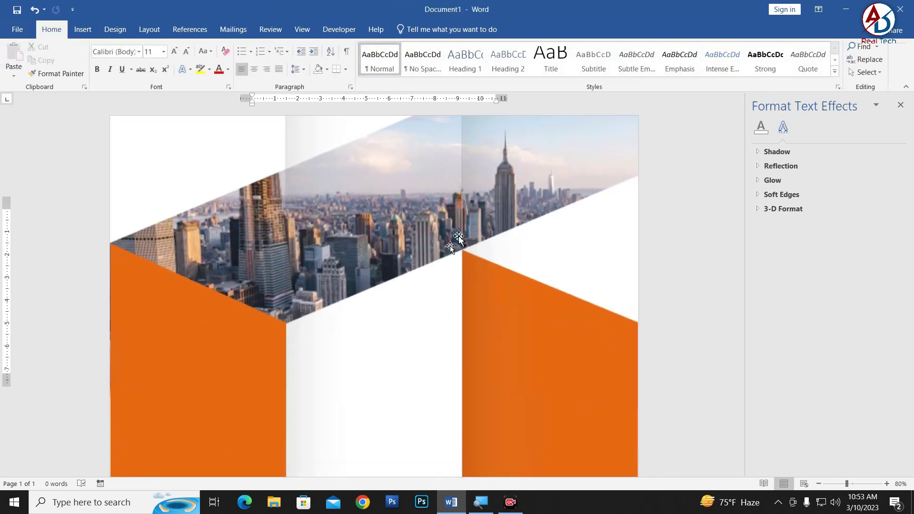
{"action": "scroll", "coordinate": [464, 383], "scroll_direction": "down", "scroll_amount": 4, "text": "ctrl"}
{"action": "left_click", "coordinate": [275, 377]}
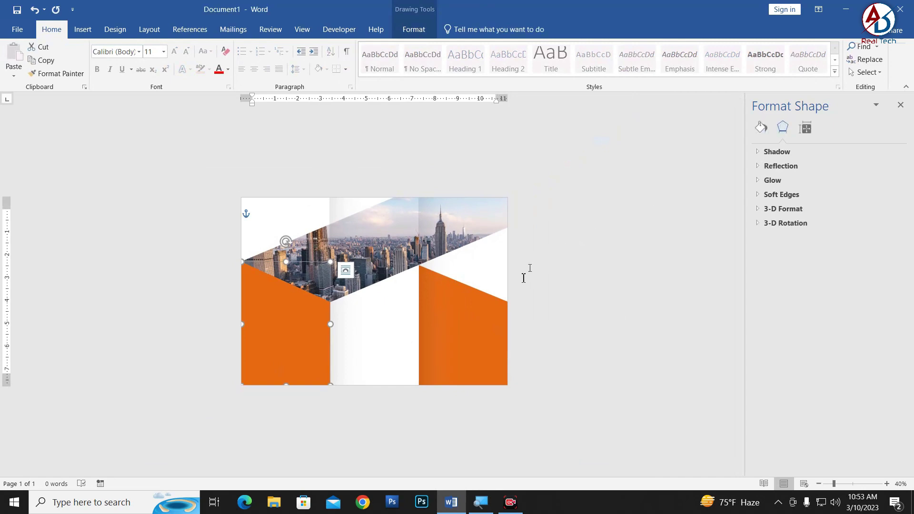
{"action": "left_click", "coordinate": [645, 373]}
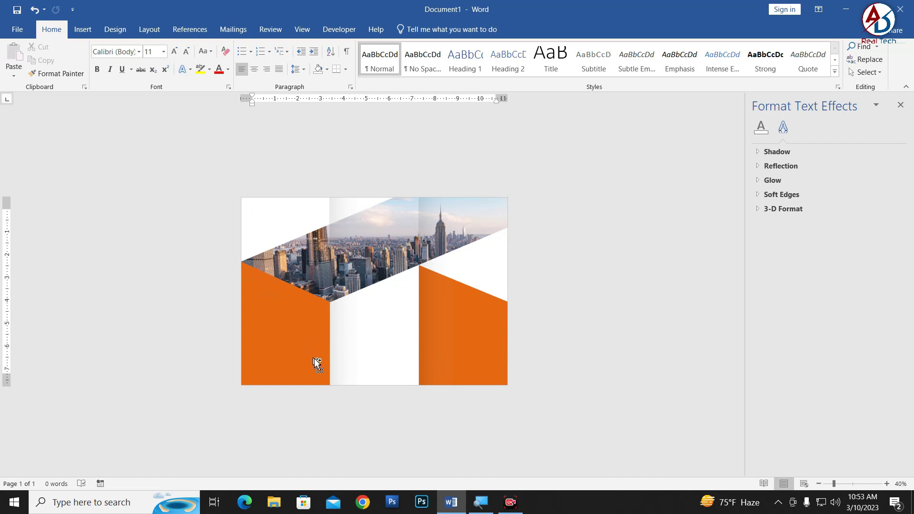
{"action": "scroll", "coordinate": [312, 357], "scroll_direction": "up", "scroll_amount": 2, "text": "ctrl"}
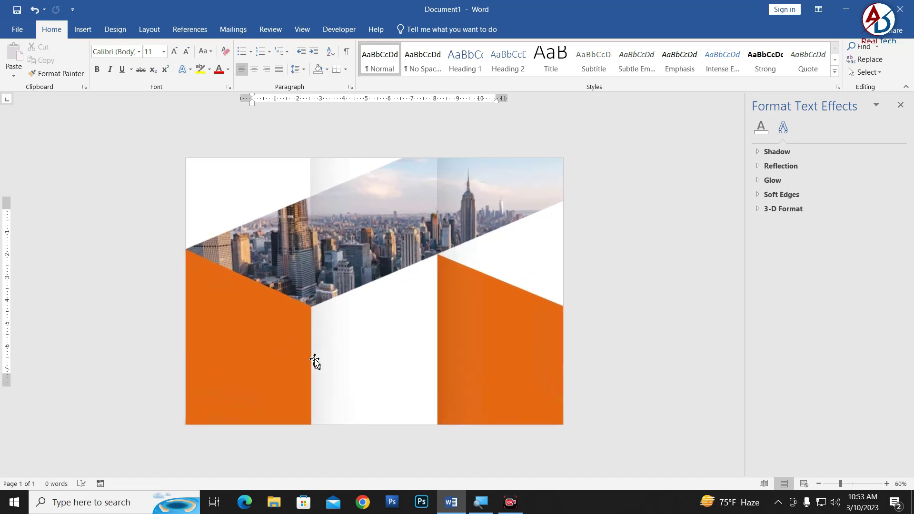
{"action": "left_click", "coordinate": [466, 386]}
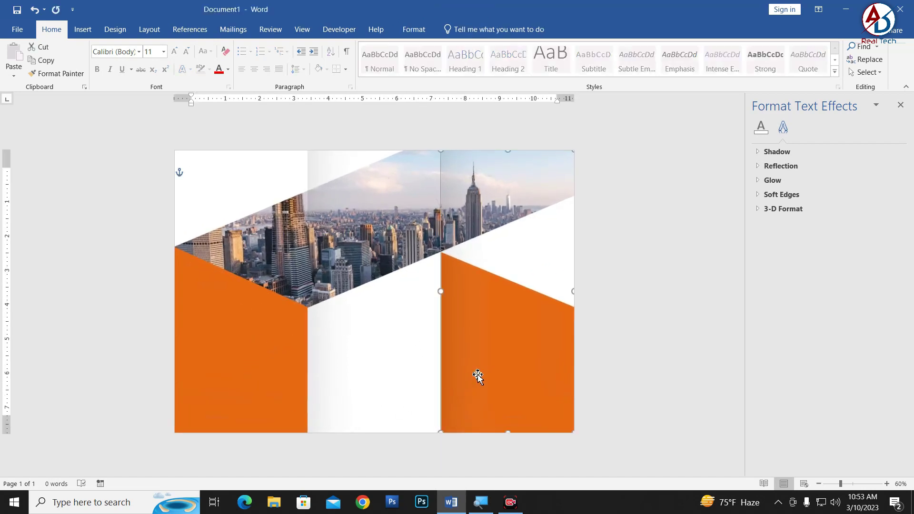
{"action": "left_click", "coordinate": [603, 395]}
{"action": "scroll", "coordinate": [489, 369], "scroll_direction": "down", "scroll_amount": 4, "text": "ctrl"}
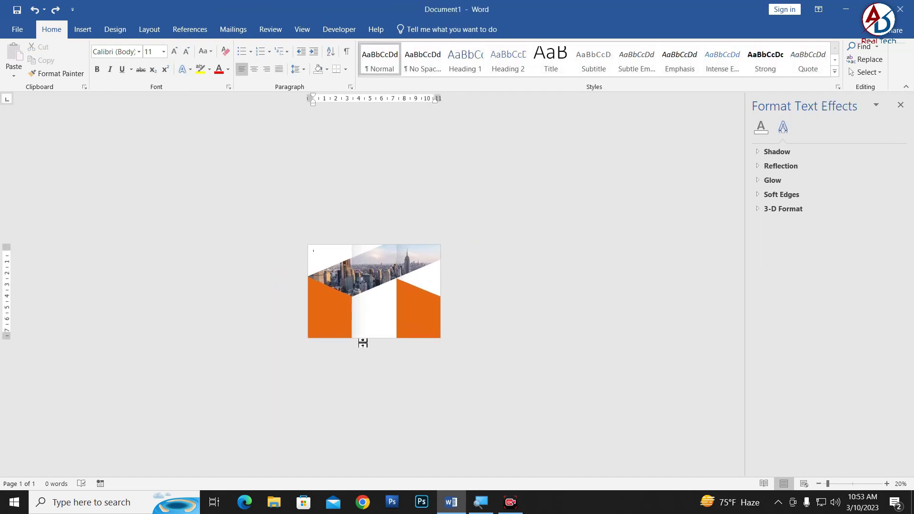
{"action": "scroll", "coordinate": [363, 342], "scroll_direction": "up", "scroll_amount": 2, "text": "ctrl"}
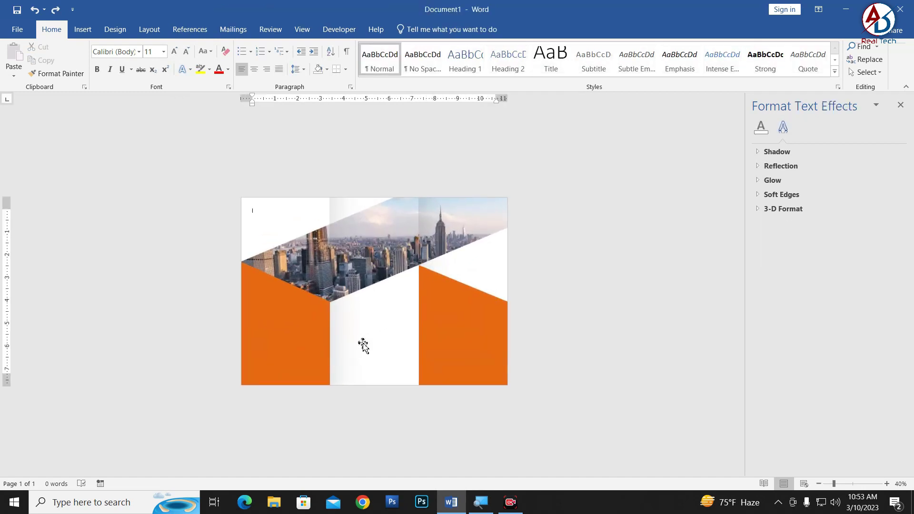
{"action": "scroll", "coordinate": [370, 341], "scroll_direction": "up", "scroll_amount": 2, "text": "ctrl"}
{"action": "scroll", "coordinate": [365, 357], "scroll_direction": "down", "scroll_amount": 3, "text": "ctrl"}
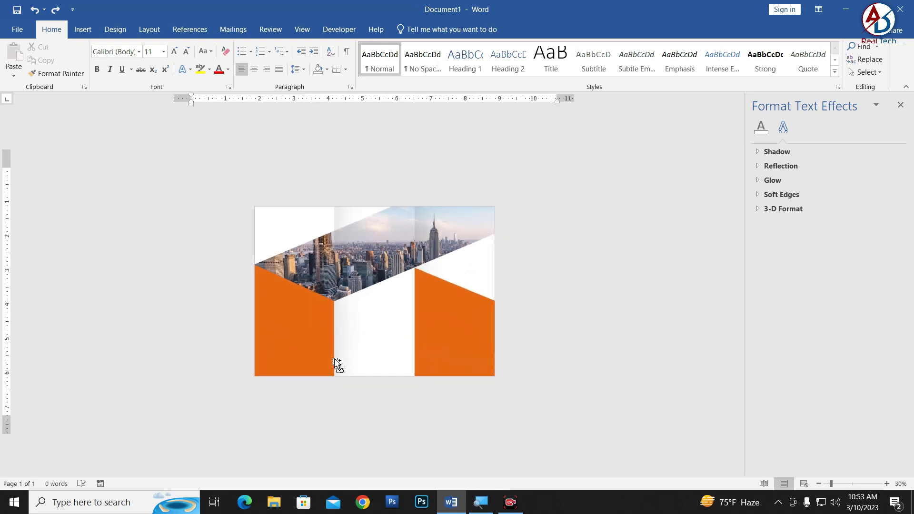
{"action": "scroll", "coordinate": [339, 368], "scroll_direction": "up", "scroll_amount": 1, "text": "ctrl"}
{"action": "scroll", "coordinate": [305, 387], "scroll_direction": "up", "scroll_amount": 2, "text": "ctrl"}
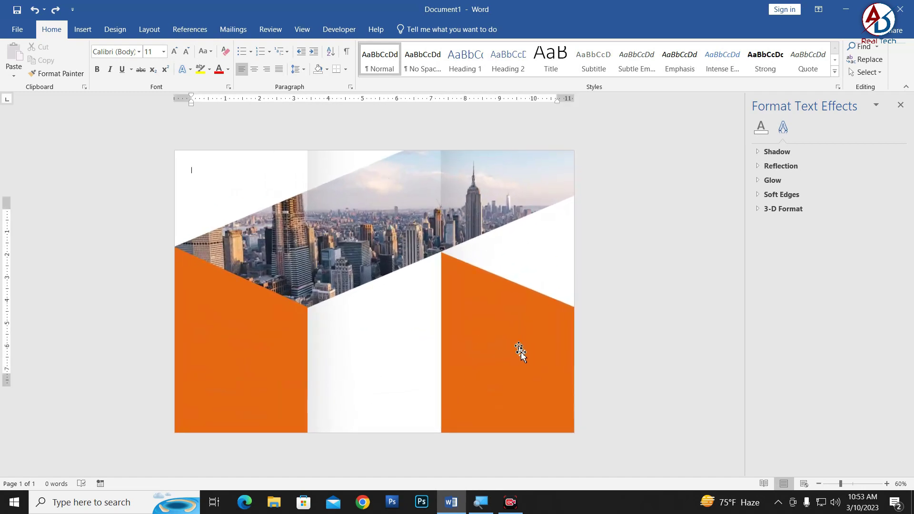
{"action": "scroll", "coordinate": [518, 414], "scroll_direction": "down", "scroll_amount": 1, "text": "ctrl"}
- Raise the right orange shape's bottom-right point so its lower edge tapers into a wedge
{"action": "left_click", "coordinate": [508, 380]}
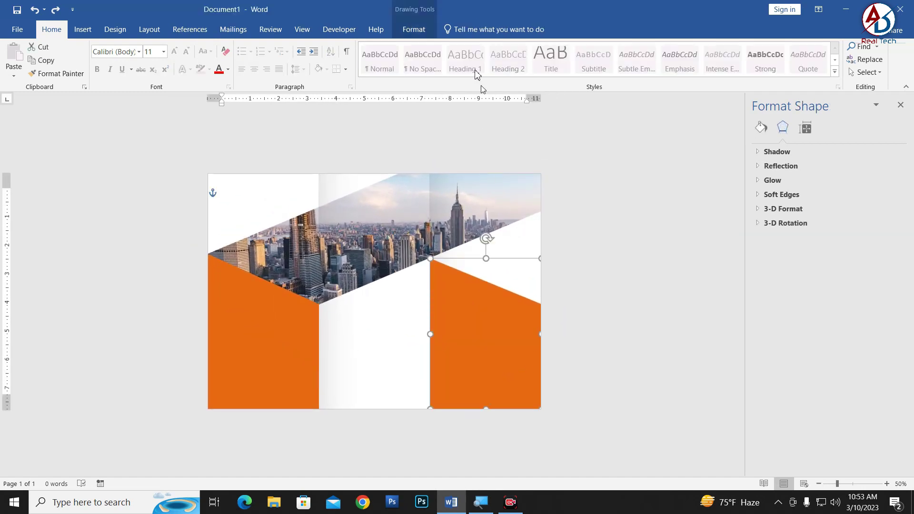
{"action": "left_click", "coordinate": [413, 29]}
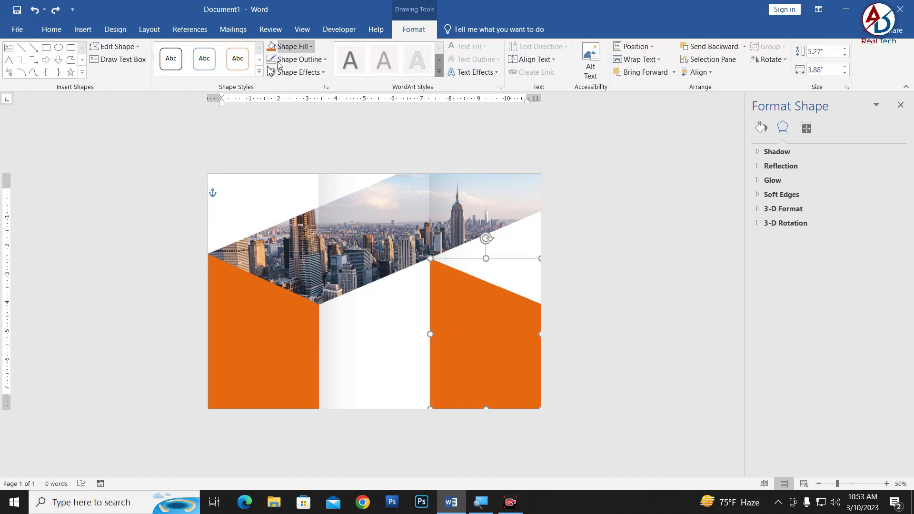
{"action": "left_click", "coordinate": [117, 46]}
{"action": "left_click", "coordinate": [123, 78]}
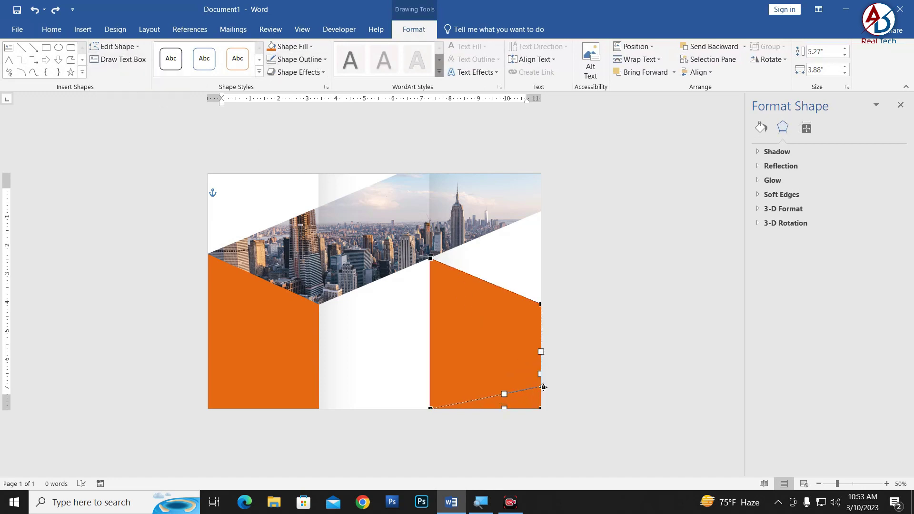
{"action": "left_click_drag", "start_coordinate": [541, 367], "coordinate": [541, 366]}
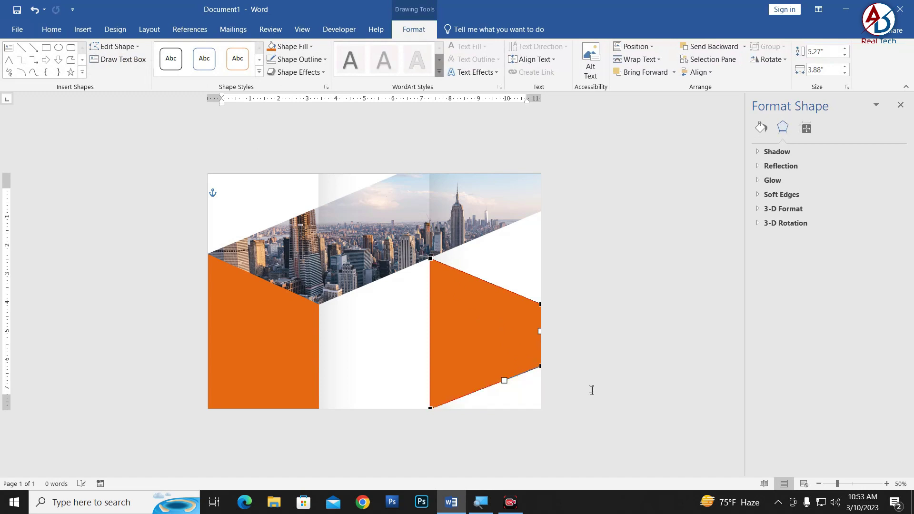
{"action": "left_click", "coordinate": [511, 388]}
{"action": "scroll", "coordinate": [484, 388], "scroll_direction": "down", "scroll_amount": 1}
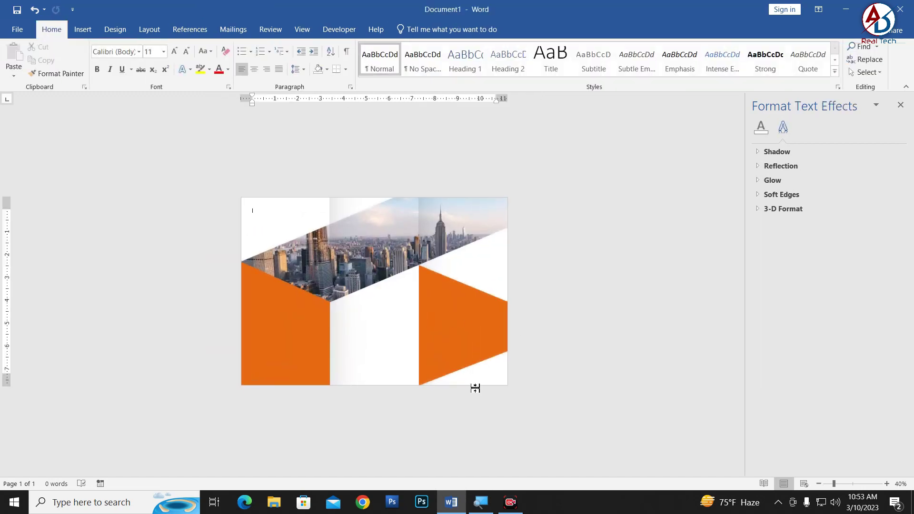
{"action": "scroll", "coordinate": [402, 388], "scroll_direction": "down", "scroll_amount": 1}
{"action": "scroll", "coordinate": [351, 337], "scroll_direction": "up", "scroll_amount": 1}
{"action": "scroll", "coordinate": [351, 338], "scroll_direction": "down", "scroll_amount": 1}
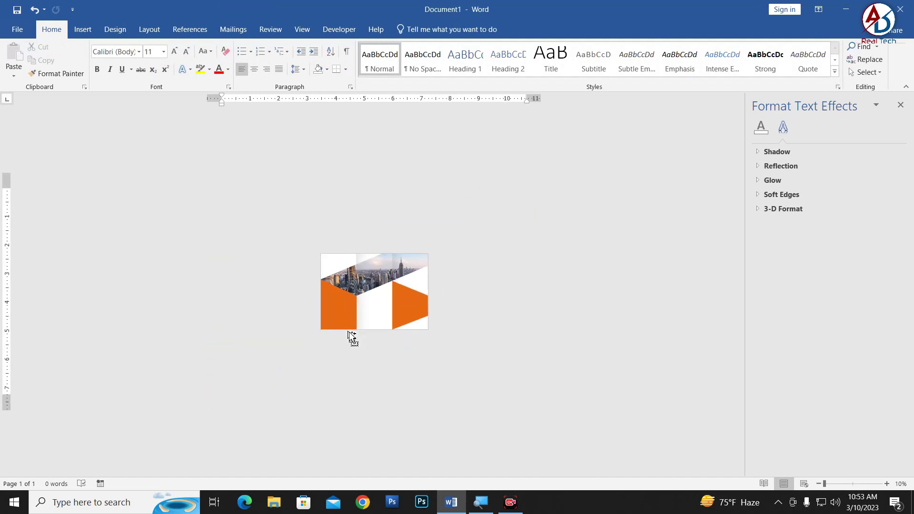
{"action": "scroll", "coordinate": [266, 311], "scroll_direction": "up", "scroll_amount": 1}
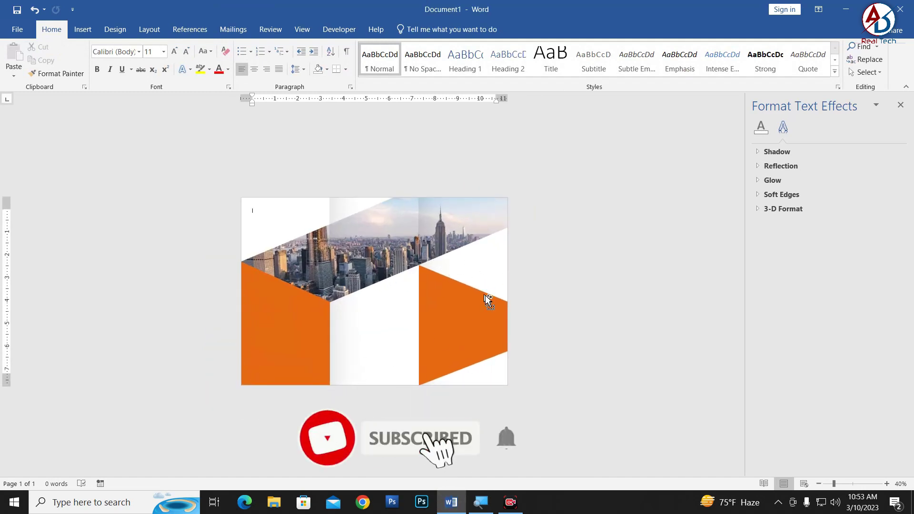
{"action": "scroll", "coordinate": [486, 300], "scroll_direction": "up", "scroll_amount": 2}
- Draw a triangle in the middle panel and rotate it to point left
{"action": "left_click", "coordinate": [83, 29]}
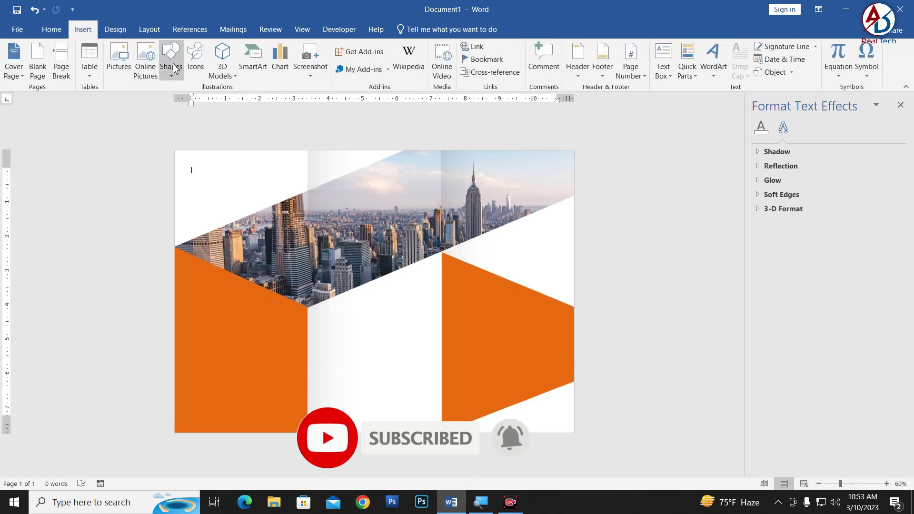
{"action": "left_click", "coordinate": [171, 62]}
{"action": "left_click", "coordinate": [241, 102]}
{"action": "left_click_drag", "start_coordinate": [391, 280], "coordinate": [487, 363]}
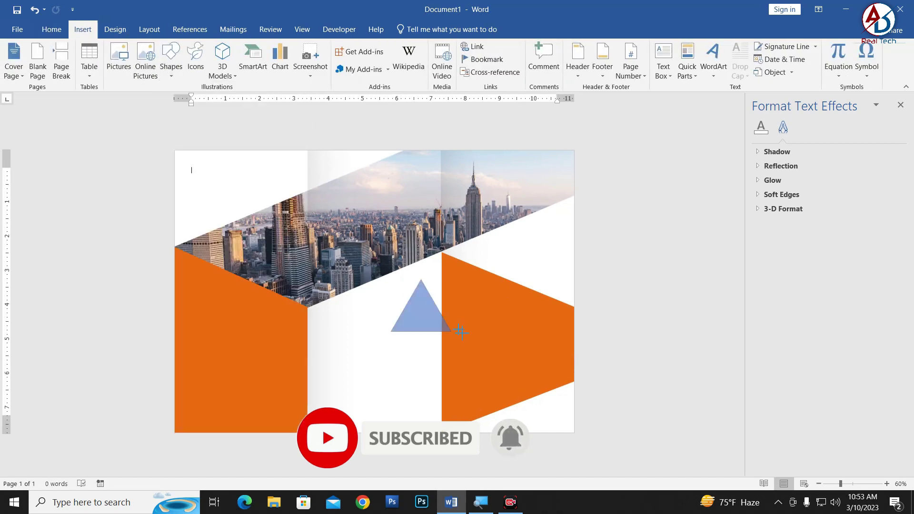
{"action": "mouse_move", "coordinate": [439, 260]}
{"action": "left_mouse_down"}
{"action": "mouse_move", "coordinate": [417, 321]}
{"action": "mouse_move", "coordinate": [483, 260]}
{"action": "mouse_move", "coordinate": [574, 252]}
{"action": "left_mouse_up"}
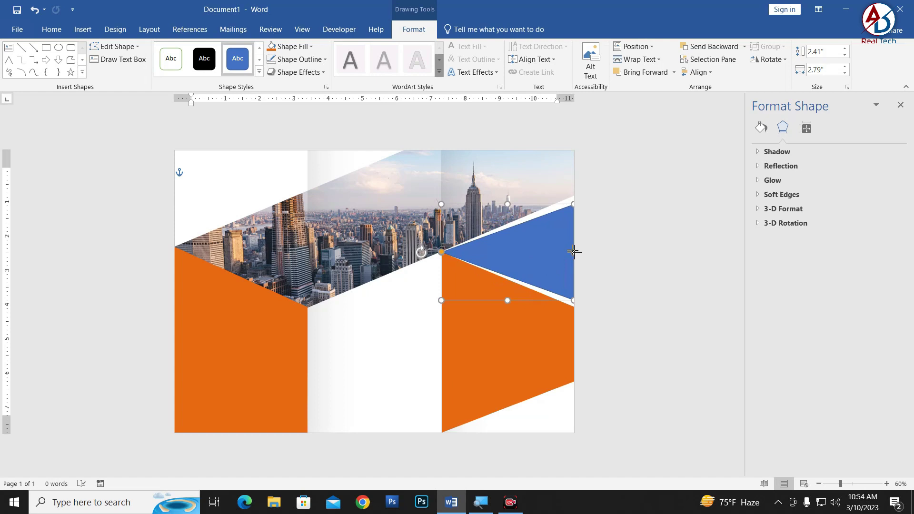
- Edit the triangle's points so it stretches from the photo edge down to the orange block
{"action": "scroll", "coordinate": [515, 230], "scroll_direction": "up", "scroll_amount": 1}
{"action": "scroll", "coordinate": [522, 248], "scroll_direction": "up", "scroll_amount": 2}
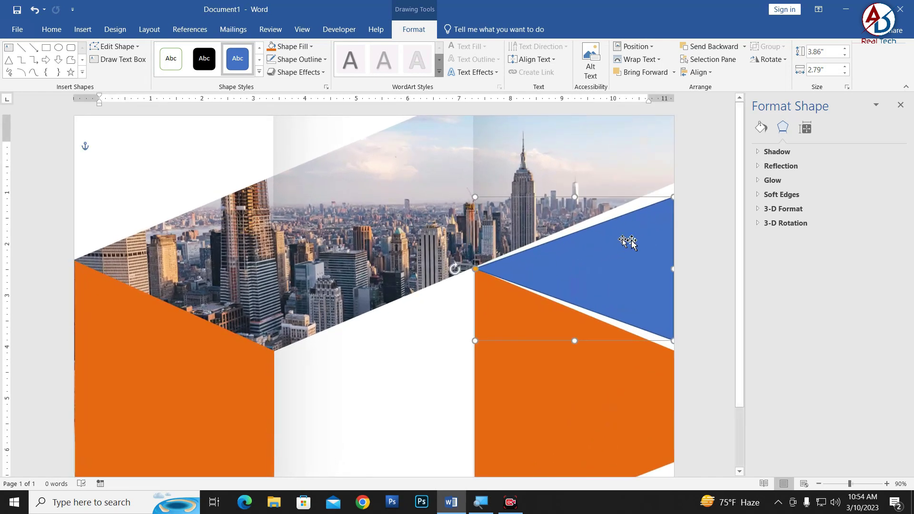
{"action": "left_click", "coordinate": [116, 47]}
{"action": "left_click", "coordinate": [117, 74]}
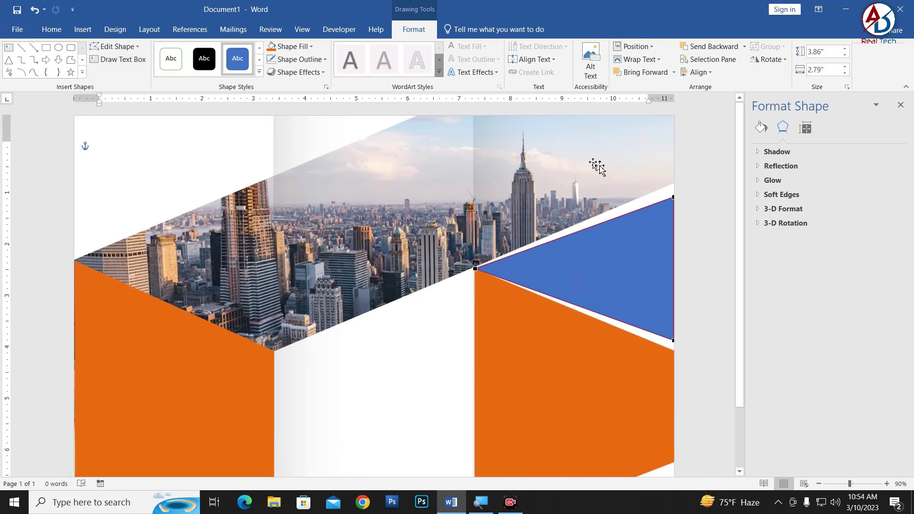
{"action": "left_click_drag", "start_coordinate": [673, 197], "coordinate": [673, 184]}
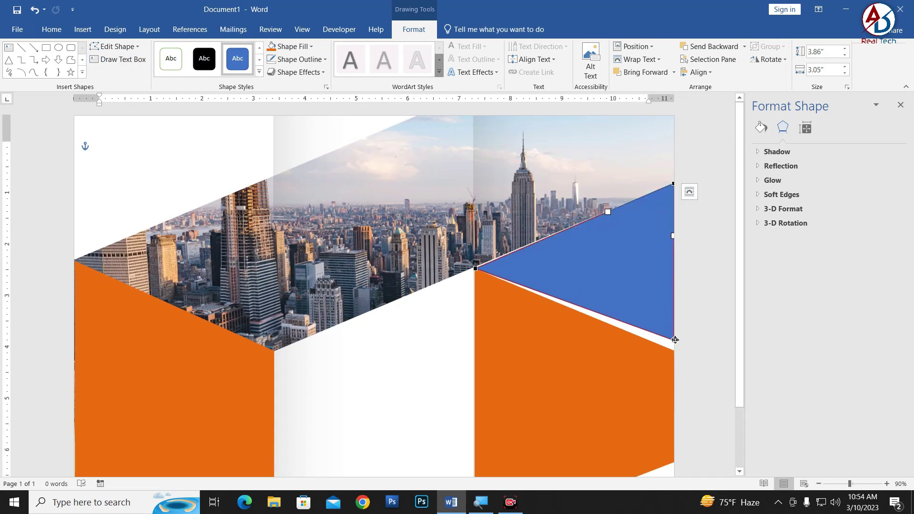
{"action": "left_click", "coordinate": [675, 349], "text": "shift"}
{"action": "left_click_drag", "start_coordinate": [676, 349], "coordinate": [675, 350]}
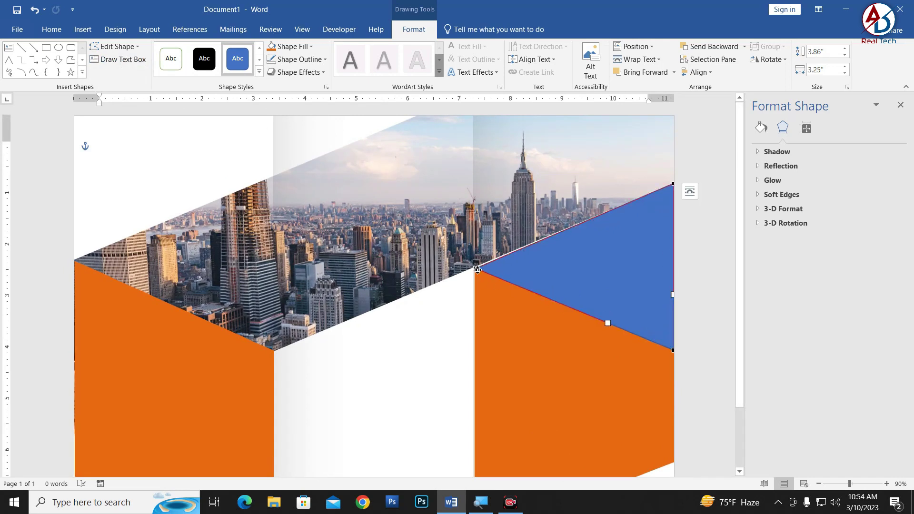
- Remove the triangle's outline and fill it black
{"action": "left_click", "coordinate": [476, 268]}
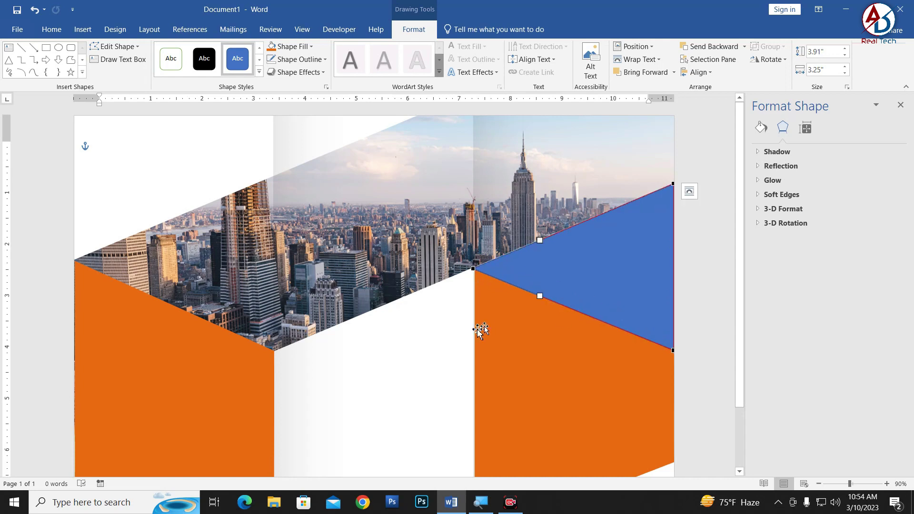
{"action": "left_click", "coordinate": [300, 59]}
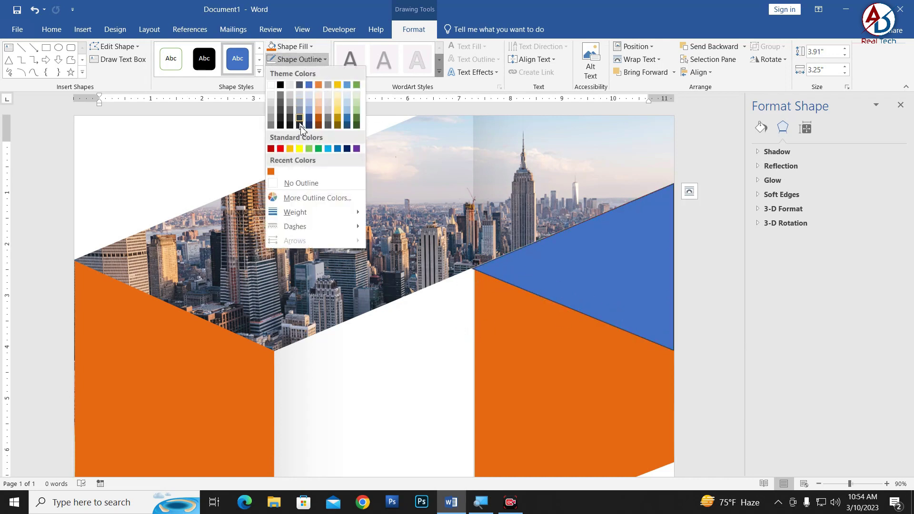
{"action": "left_click", "coordinate": [299, 182]}
{"action": "left_click", "coordinate": [288, 46]}
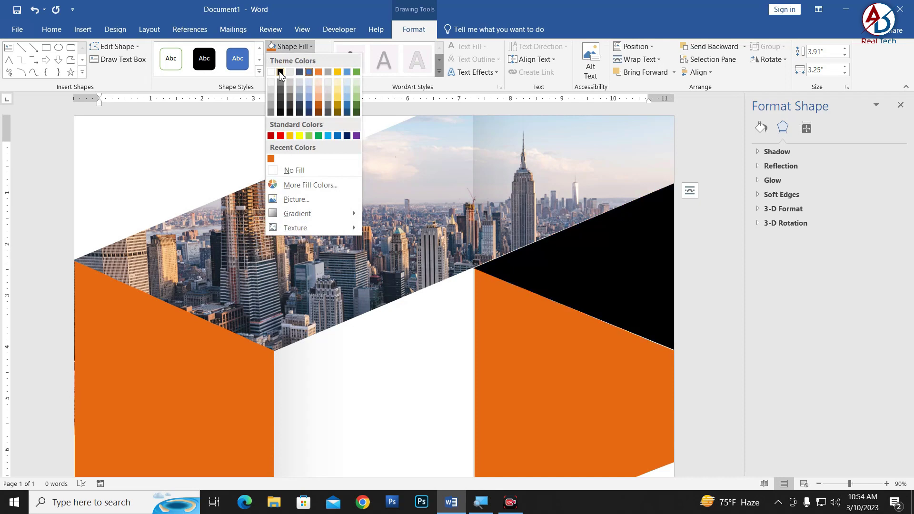
{"action": "left_click", "coordinate": [292, 112]}
{"action": "left_click", "coordinate": [288, 46]}
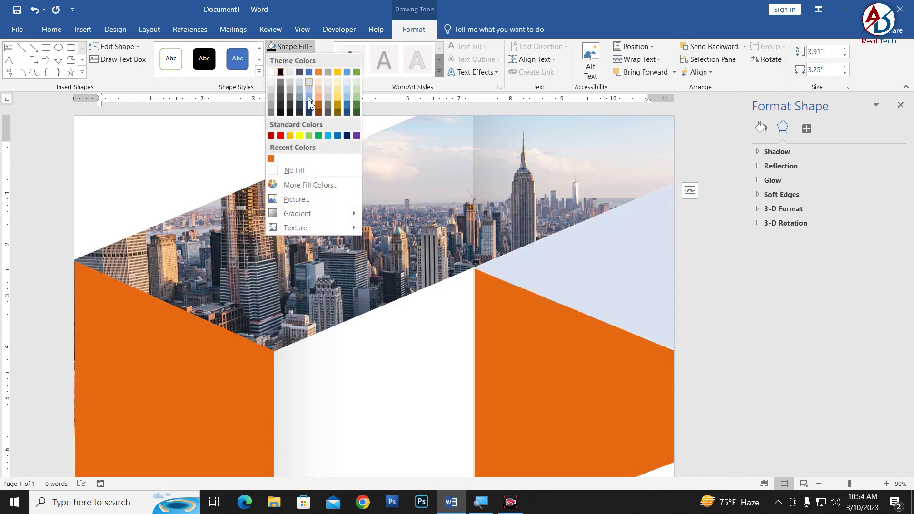
{"action": "left_click", "coordinate": [538, 292]}
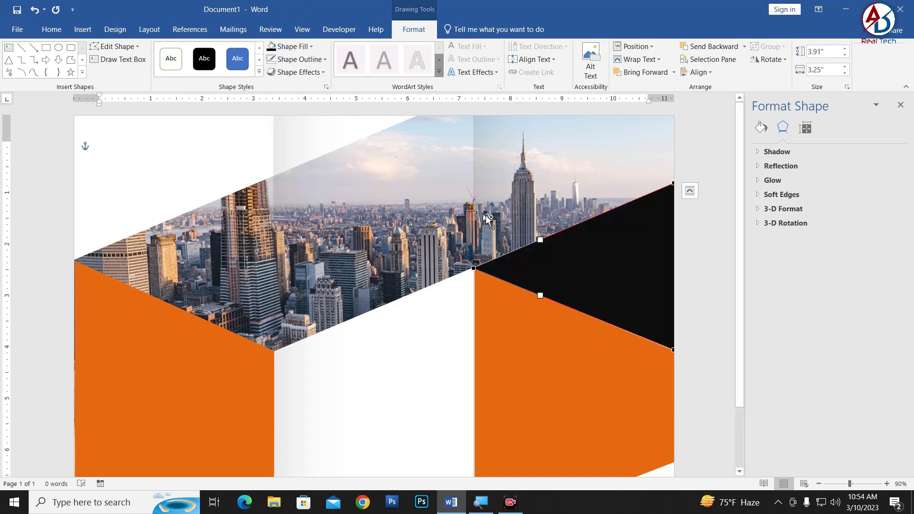
- Nudge the black triangle slightly upward, then deselect it
{"action": "scroll", "coordinate": [528, 287], "scroll_direction": "up", "scroll_amount": 2, "text": "ctrl"}
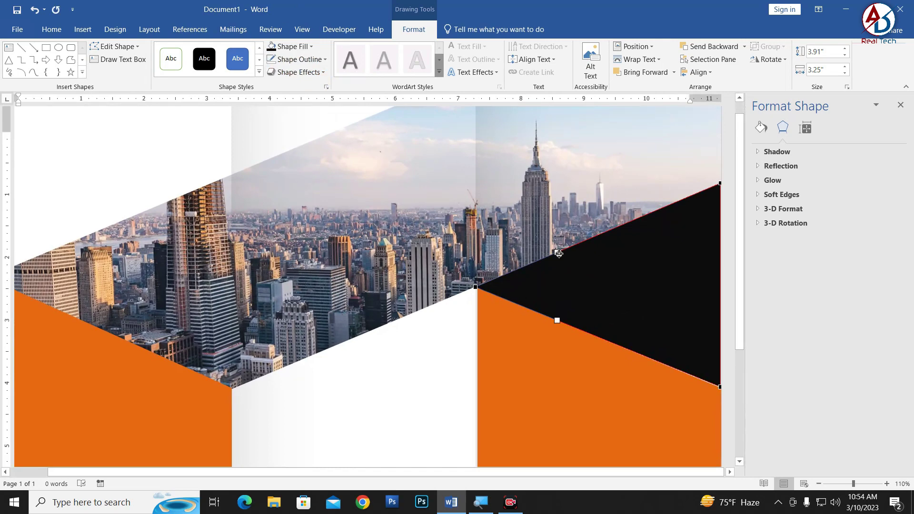
{"action": "scroll", "coordinate": [537, 300], "scroll_direction": "up", "scroll_amount": 6, "text": "ctrl"}
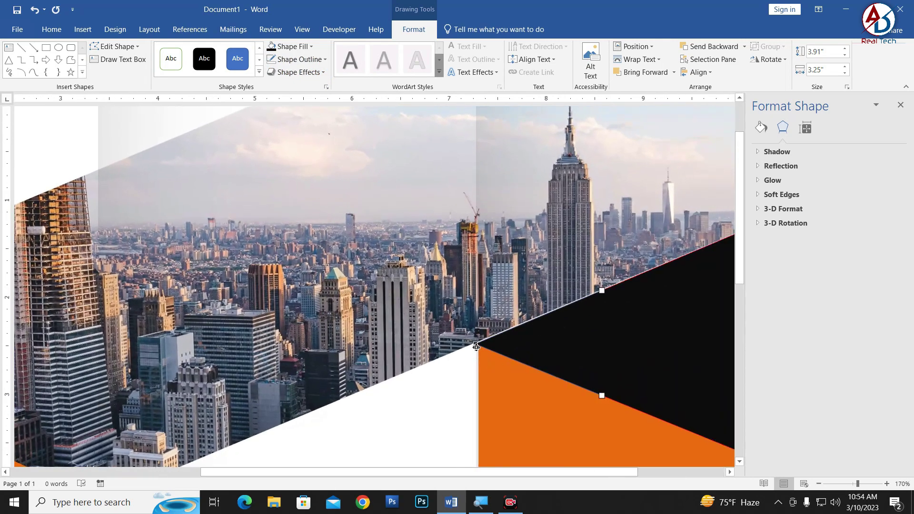
{"action": "left_click_drag", "start_coordinate": [475, 344], "coordinate": [476, 343]}
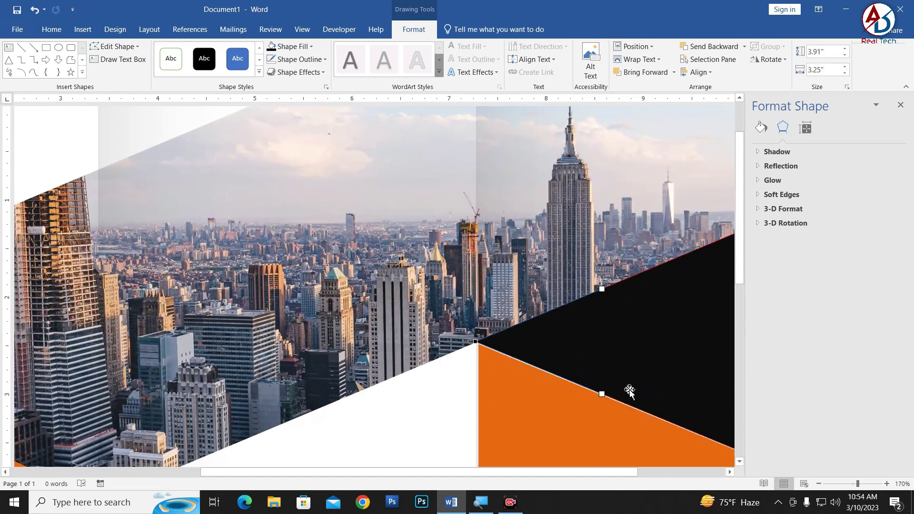
{"action": "scroll", "coordinate": [629, 392], "scroll_direction": "down", "scroll_amount": 2}
{"action": "scroll", "coordinate": [642, 331], "scroll_direction": "down", "scroll_amount": 6, "text": "ctrl"}
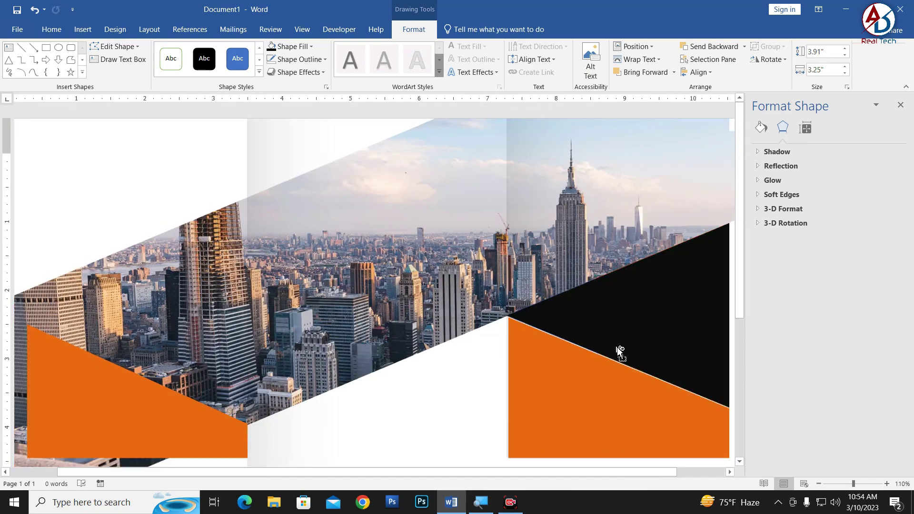
{"action": "scroll", "coordinate": [656, 366], "scroll_direction": "down", "scroll_amount": 4, "text": "ctrl"}
{"action": "scroll", "coordinate": [652, 342], "scroll_direction": "up", "scroll_amount": 2, "text": "ctrl"}
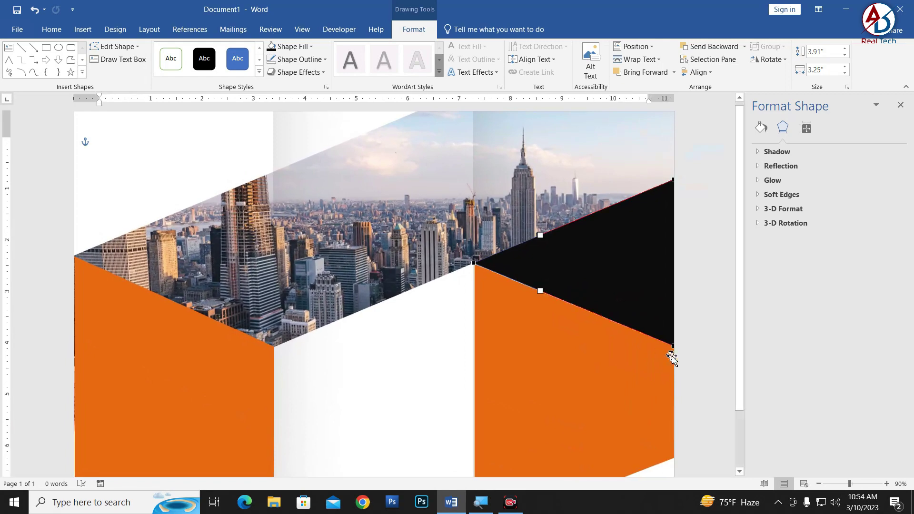
{"action": "left_click", "coordinate": [699, 349]}
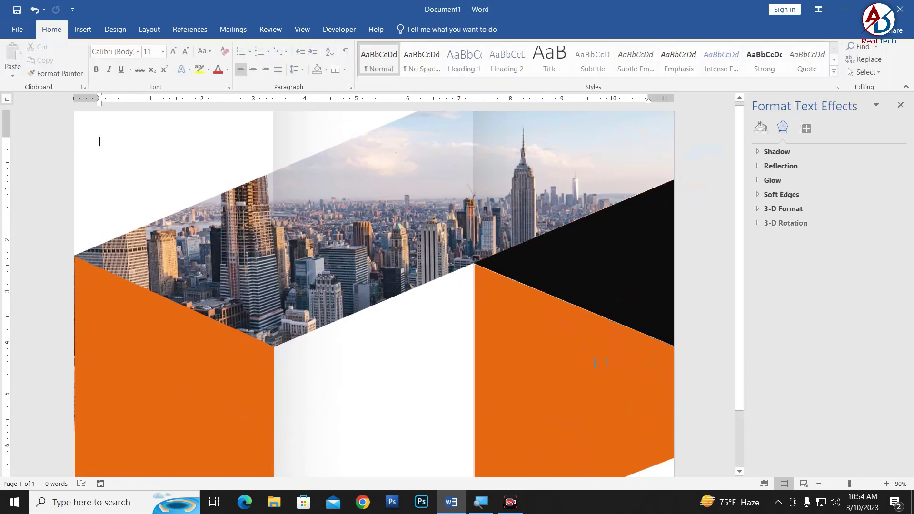
{"action": "scroll", "coordinate": [461, 379], "scroll_direction": "down", "scroll_amount": 4, "text": "ctrl"}
{"action": "scroll", "coordinate": [597, 338], "scroll_direction": "down", "scroll_amount": 1, "text": "ctrl"}
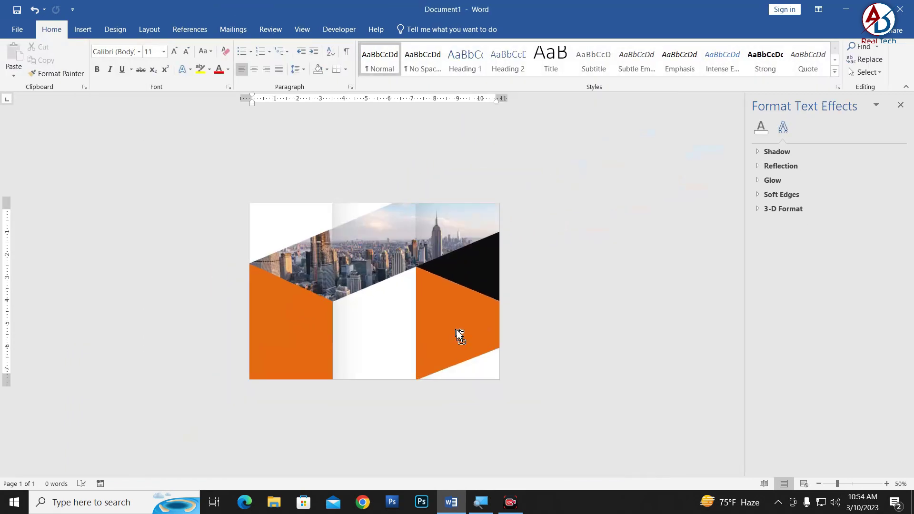
{"action": "scroll", "coordinate": [457, 331], "scroll_direction": "up", "scroll_amount": 1, "text": "ctrl"}
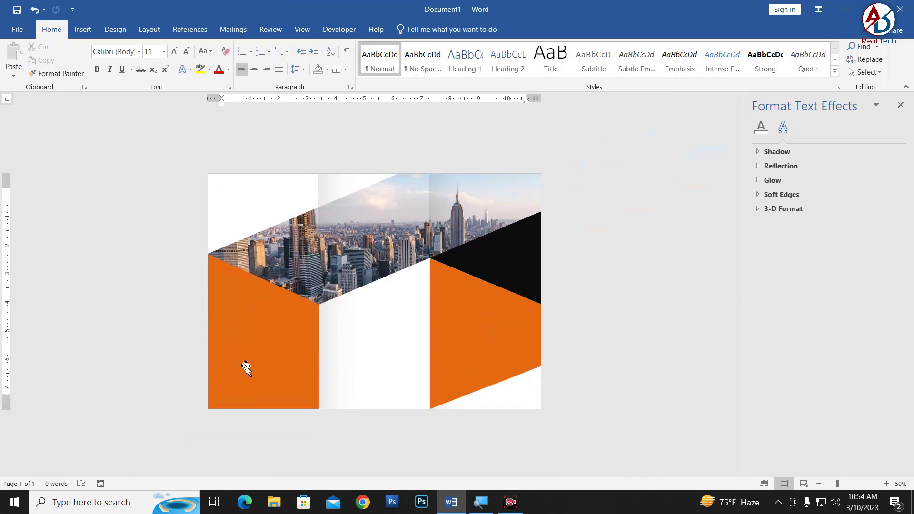
- Draw a triangle on the left orange panel, rotate it left, and move it to the lower-left edge
{"action": "left_click", "coordinate": [83, 29]}
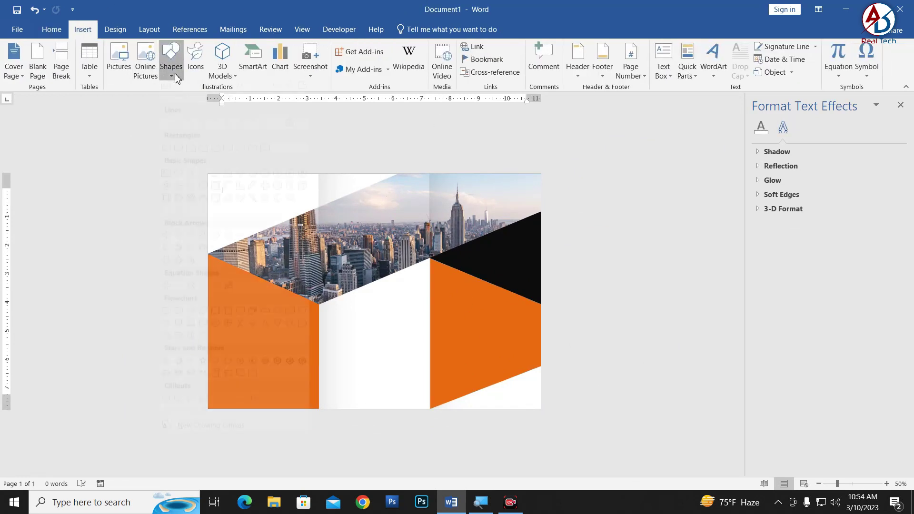
{"action": "left_click", "coordinate": [171, 62]}
{"action": "left_click", "coordinate": [240, 102]}
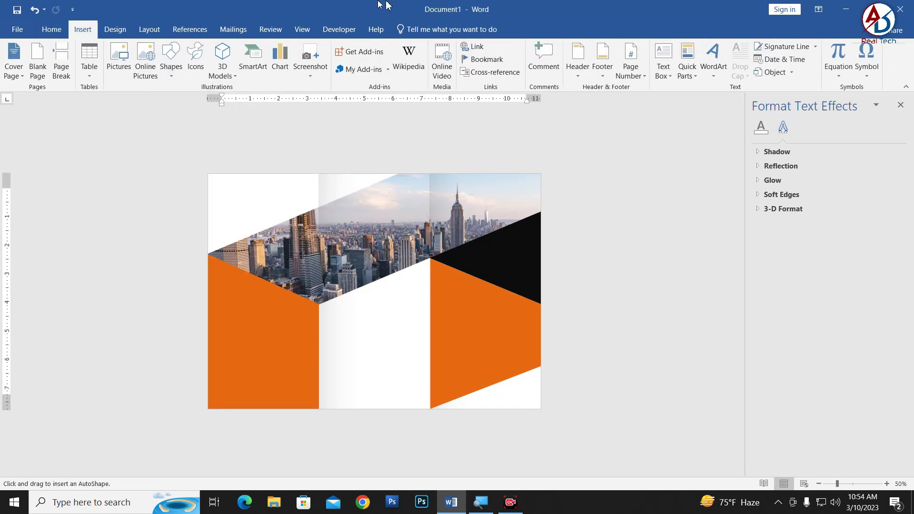
{"action": "left_click_drag", "start_coordinate": [249, 329], "coordinate": [300, 374]}
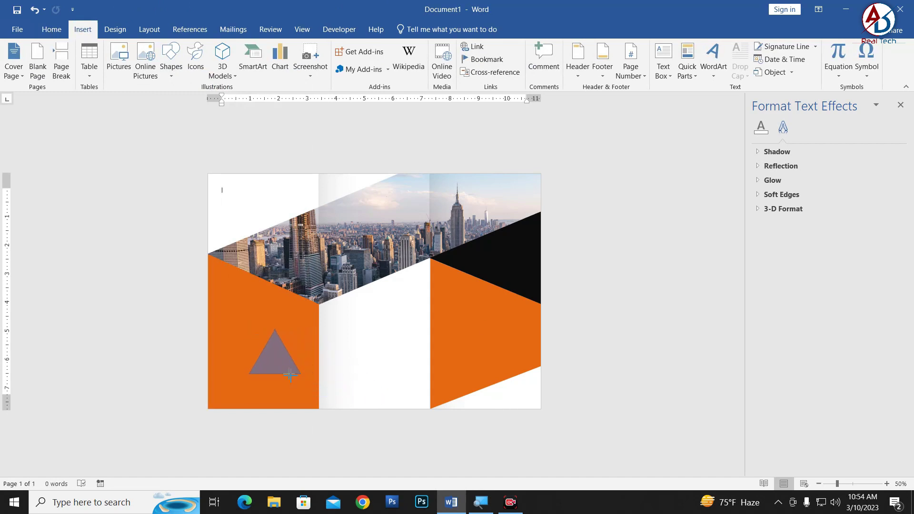
{"action": "mouse_move", "coordinate": [254, 317]}
{"action": "left_mouse_down"}
{"action": "mouse_move", "coordinate": [223, 351]}
{"action": "mouse_move", "coordinate": [346, 366]}
{"action": "left_mouse_up"}
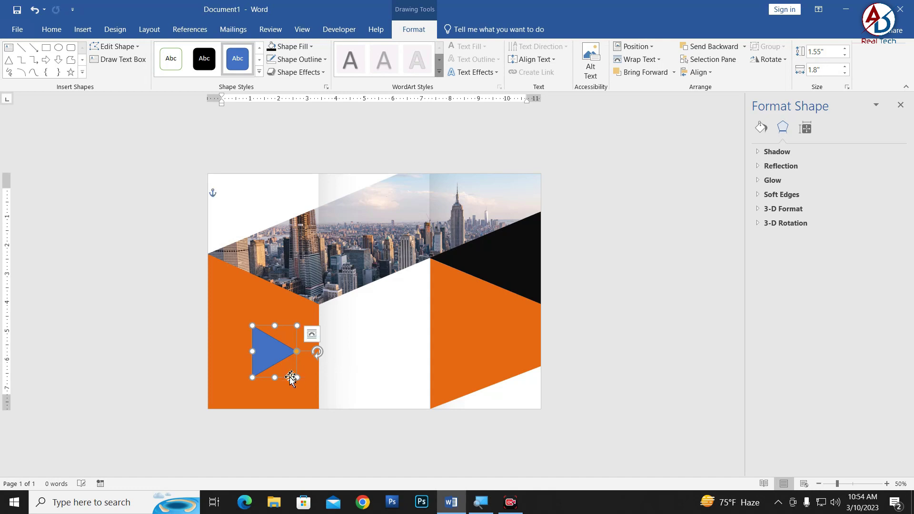
{"action": "left_click_drag", "start_coordinate": [263, 361], "coordinate": [252, 393]}
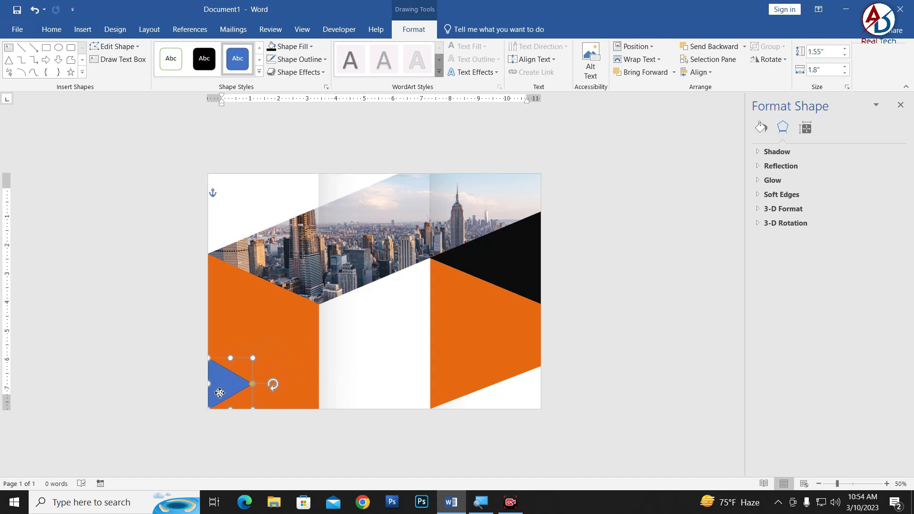
- Edit the triangle's points to pull its corner down to the page's bottom edge
{"action": "left_click", "coordinate": [119, 46]}
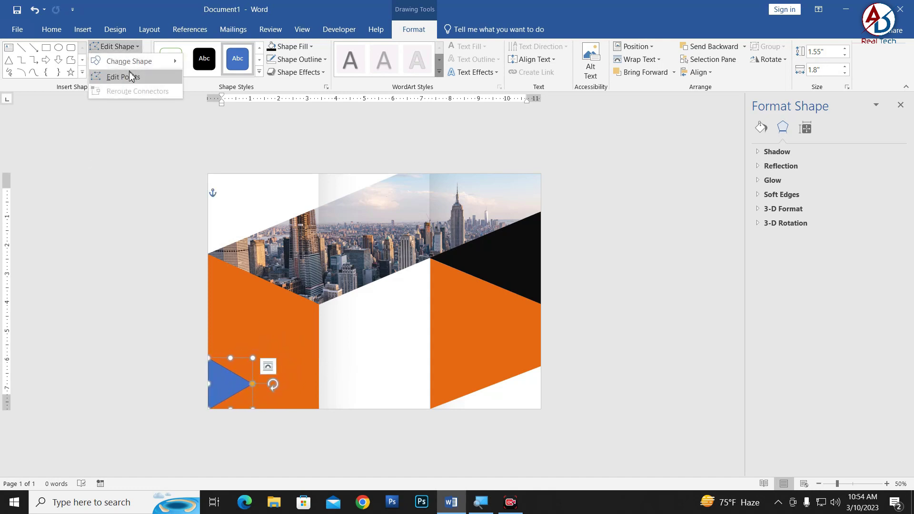
{"action": "left_click", "coordinate": [129, 76]}
{"action": "left_click_drag", "start_coordinate": [253, 386], "coordinate": [319, 408]}
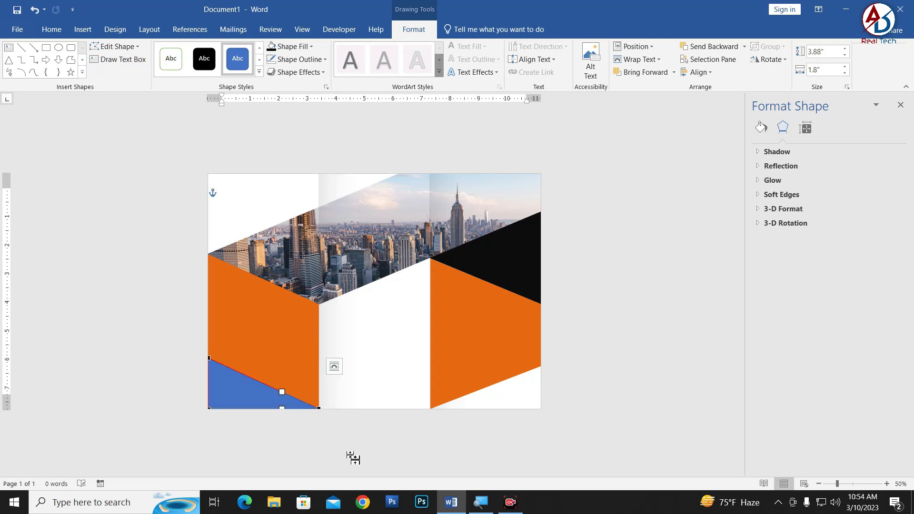
{"action": "scroll", "coordinate": [339, 437], "scroll_direction": "up", "scroll_amount": 5, "text": "ctrl"}
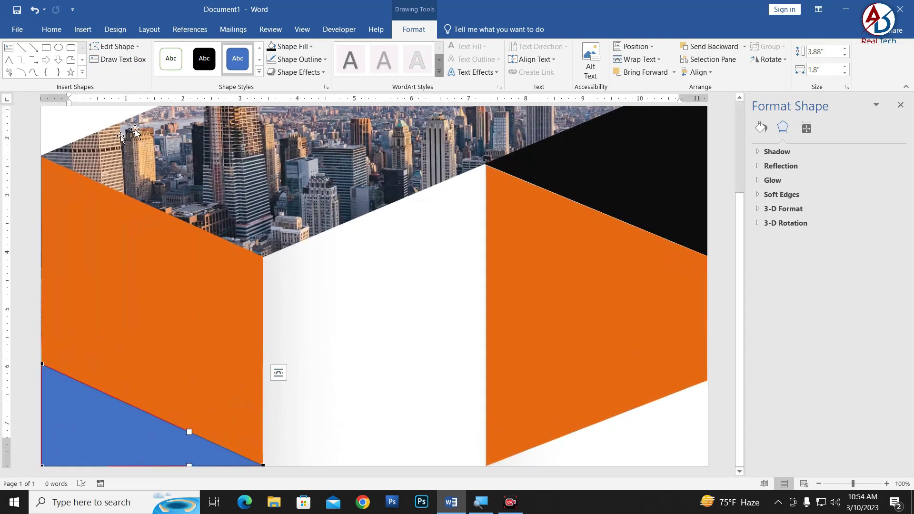
- Fill the triangle black and finish editing its points
{"action": "left_click", "coordinate": [272, 46]}
{"action": "left_click", "coordinate": [106, 445]}
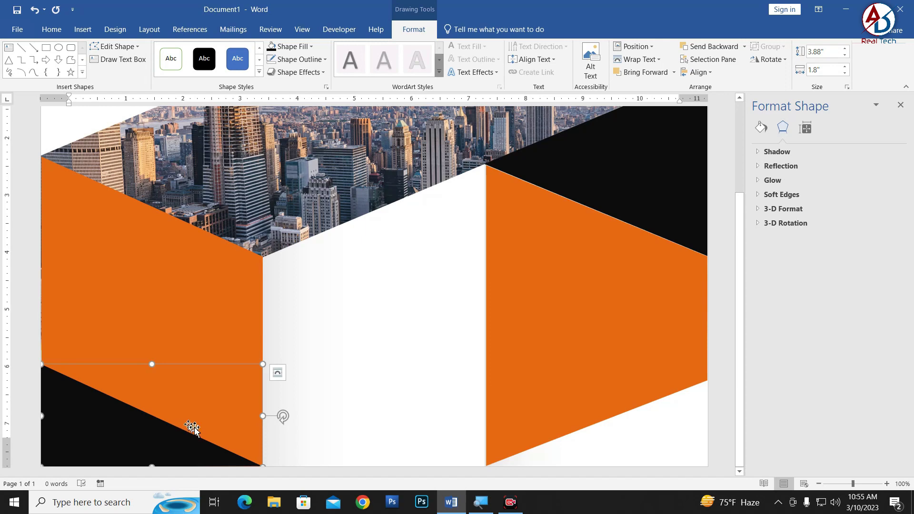
{"action": "scroll", "coordinate": [191, 428], "scroll_direction": "down", "scroll_amount": 3, "text": "ctrl"}
{"action": "left_click", "coordinate": [214, 438]}
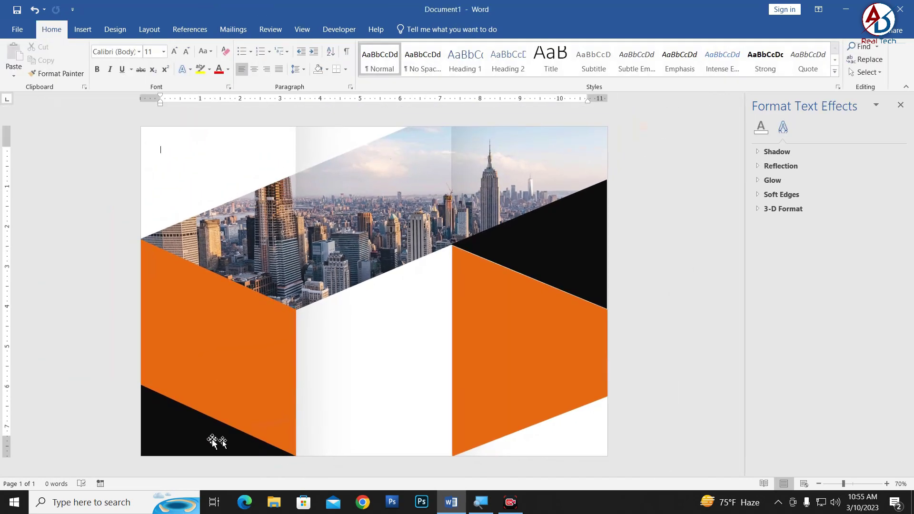
{"action": "scroll", "coordinate": [214, 438], "scroll_direction": "down", "scroll_amount": 1, "text": "ctrl"}
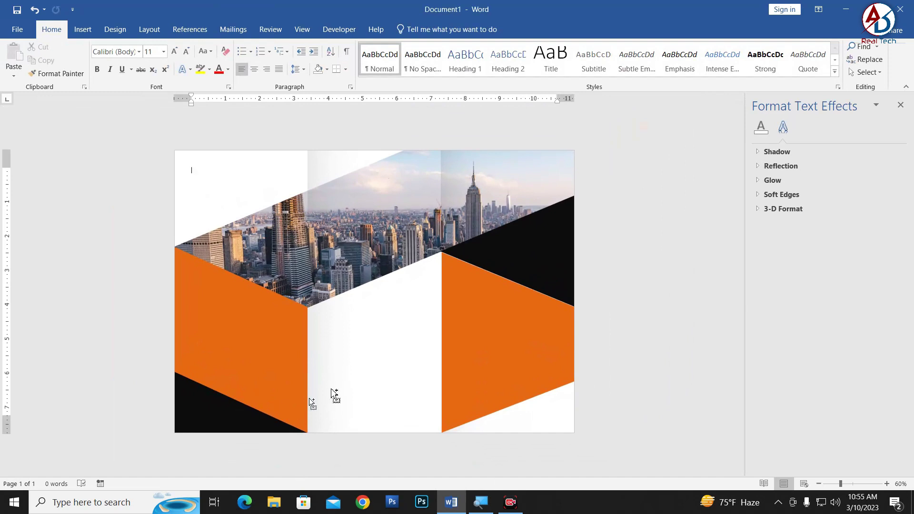
{"action": "scroll", "coordinate": [334, 395], "scroll_direction": "up", "scroll_amount": 4, "text": "ctrl"}
{"action": "scroll", "coordinate": [652, 330], "scroll_direction": "up", "scroll_amount": 2, "text": "ctrl"}
- Delete the old black triangle above the right panel
{"action": "left_click", "coordinate": [641, 326]}
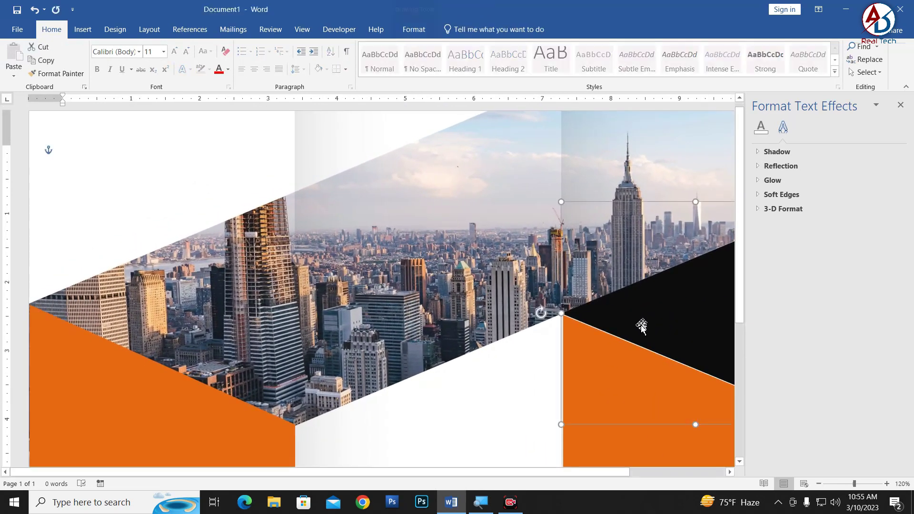
{"action": "left_click_drag", "start_coordinate": [469, 471], "coordinate": [827, 469]}
{"action": "key", "text": "Delete"}
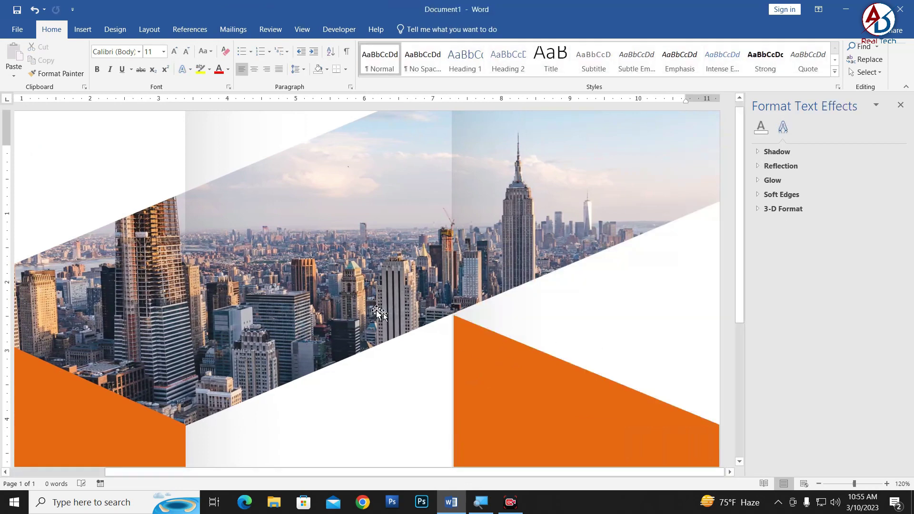
{"action": "scroll", "coordinate": [214, 181], "scroll_direction": "down", "scroll_amount": 7}
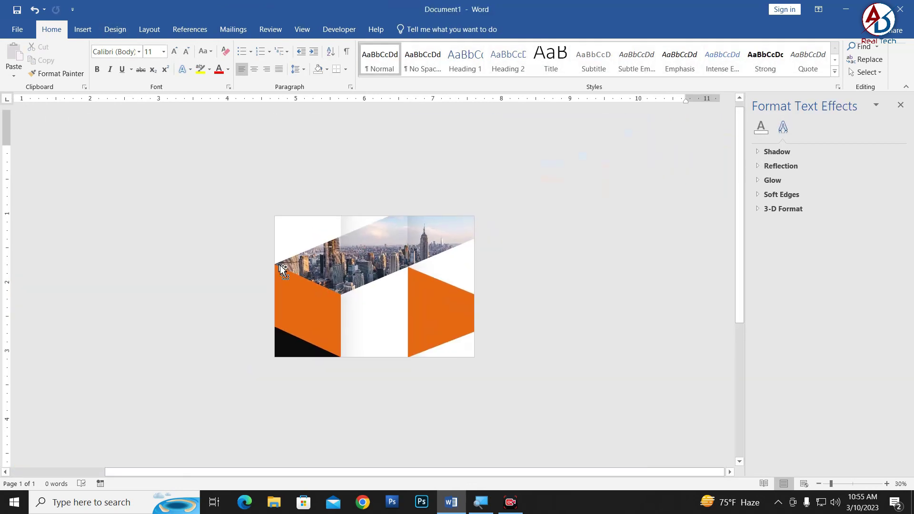
- Draw a new right triangle at the page's top right
{"action": "left_click", "coordinate": [83, 29]}
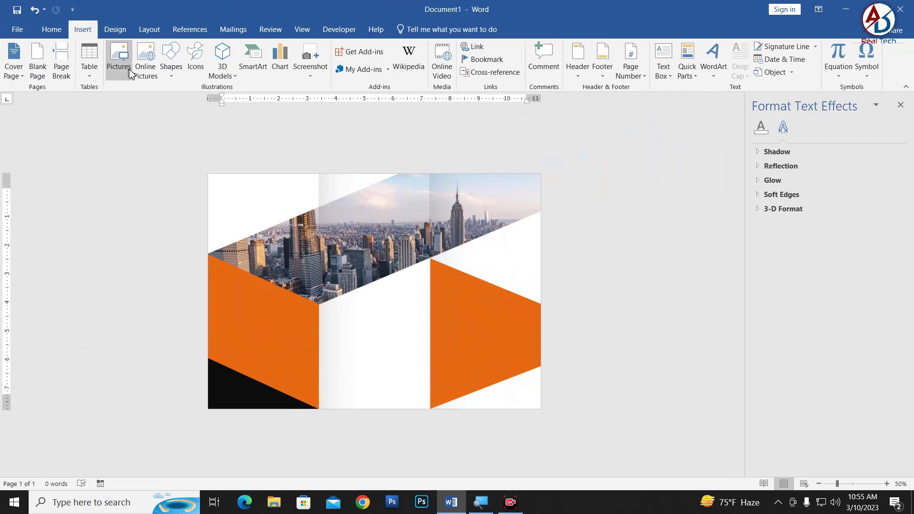
{"action": "left_click", "coordinate": [171, 61]}
{"action": "left_click", "coordinate": [305, 101]}
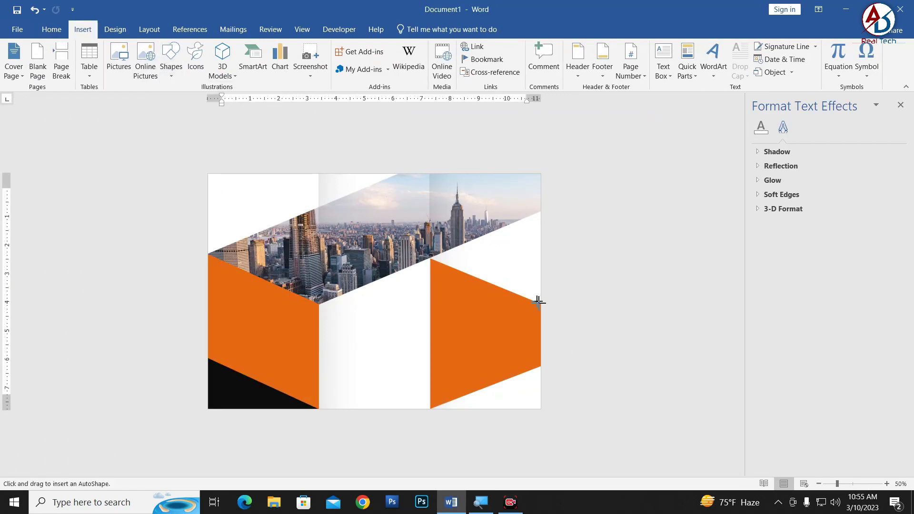
{"action": "mouse_move", "coordinate": [541, 305]}
{"action": "left_mouse_down"}
{"action": "mouse_move", "coordinate": [449, 261]}
{"action": "mouse_move", "coordinate": [429, 207]}
{"action": "left_mouse_up"}
{"action": "scroll", "coordinate": [576, 176], "scroll_direction": "up", "scroll_amount": 4, "text": "ctrl"}
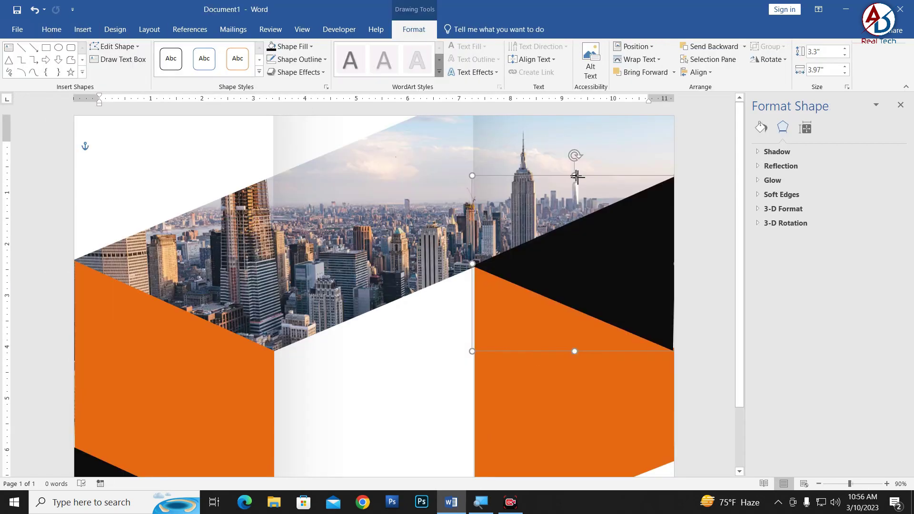
{"action": "scroll", "coordinate": [555, 307], "scroll_direction": "down", "scroll_amount": 1, "text": "ctrl"}
{"action": "scroll", "coordinate": [555, 307], "scroll_direction": "down", "scroll_amount": 3, "text": "ctrl"}
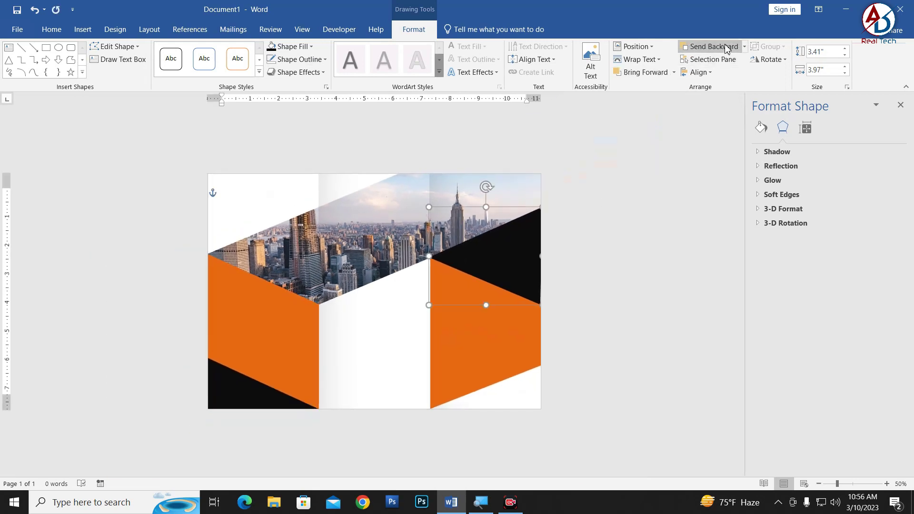
- Send the new triangle behind the orange panel and close the text effects pane
{"action": "left_click", "coordinate": [727, 49]}
{"action": "left_click", "coordinate": [616, 271]}
{"action": "left_click", "coordinate": [468, 325]}
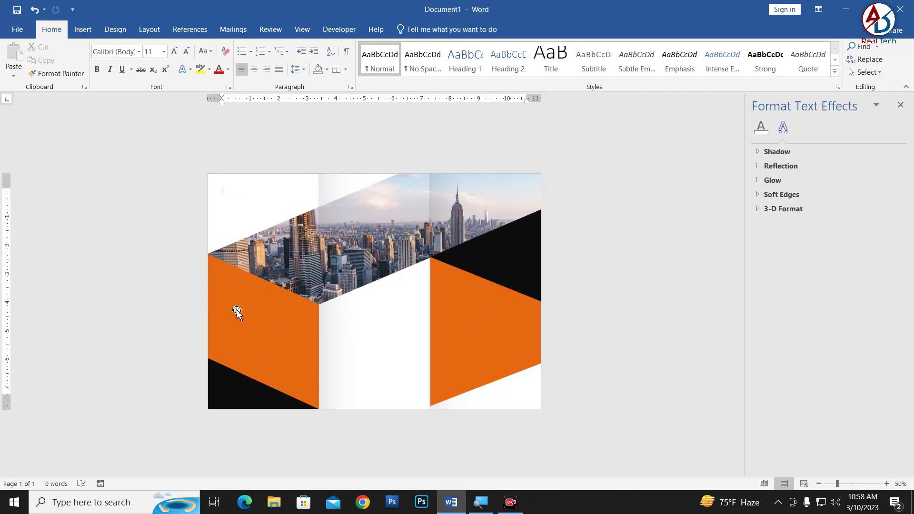
{"action": "left_click", "coordinate": [901, 105]}
{"action": "scroll", "coordinate": [493, 282], "scroll_direction": "up", "scroll_amount": 1}
{"action": "scroll", "coordinate": [445, 292], "scroll_direction": "down", "scroll_amount": 2}
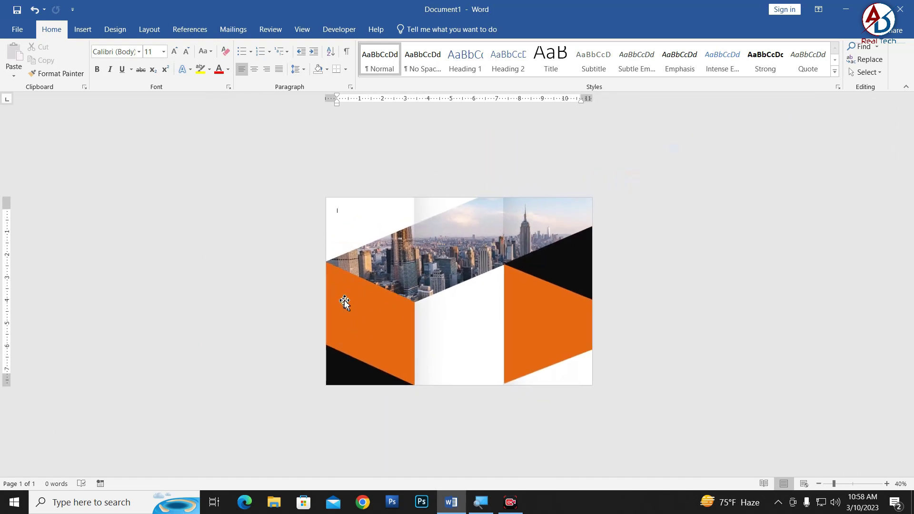
- Insert a WordArt text box using the No Spacing style and Exo 2.0 font
{"action": "left_click", "coordinate": [83, 30]}
{"action": "left_click", "coordinate": [713, 62]}
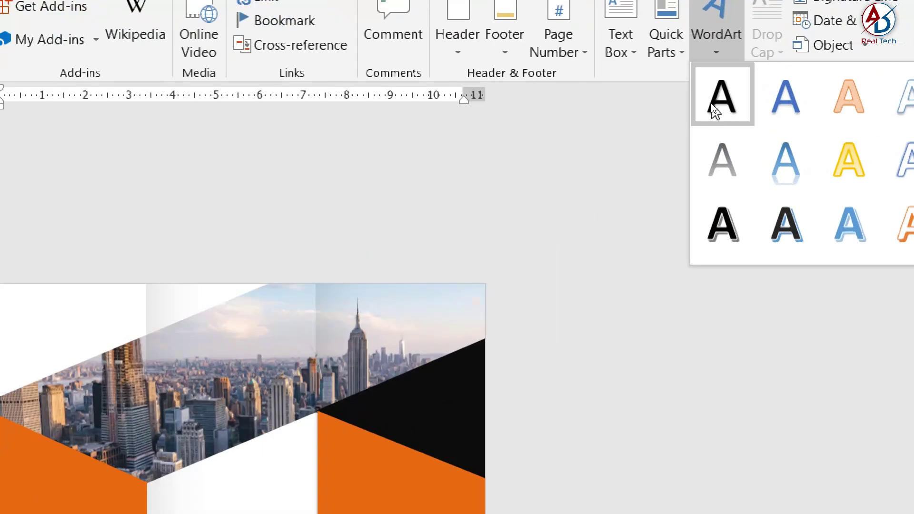
{"action": "left_click", "coordinate": [715, 102]}
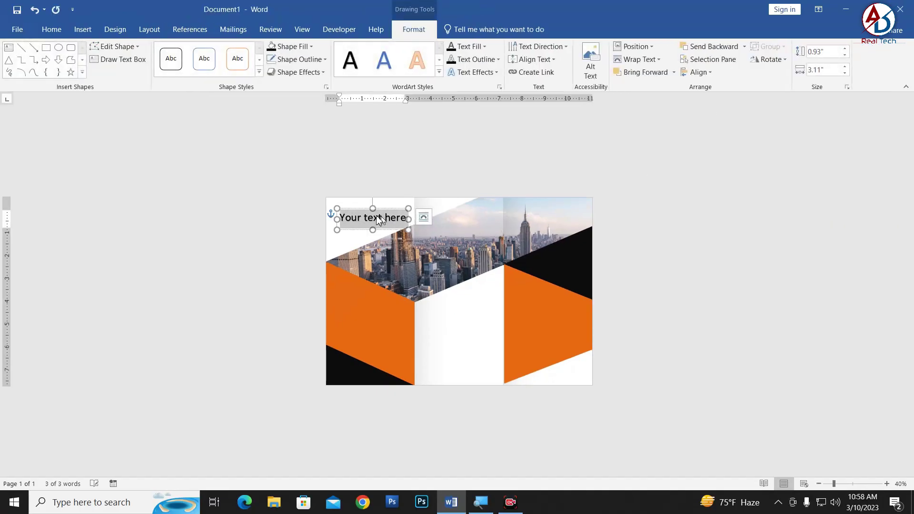
{"action": "scroll", "coordinate": [347, 214], "scroll_direction": "up", "scroll_amount": 4, "text": "ctrl"}
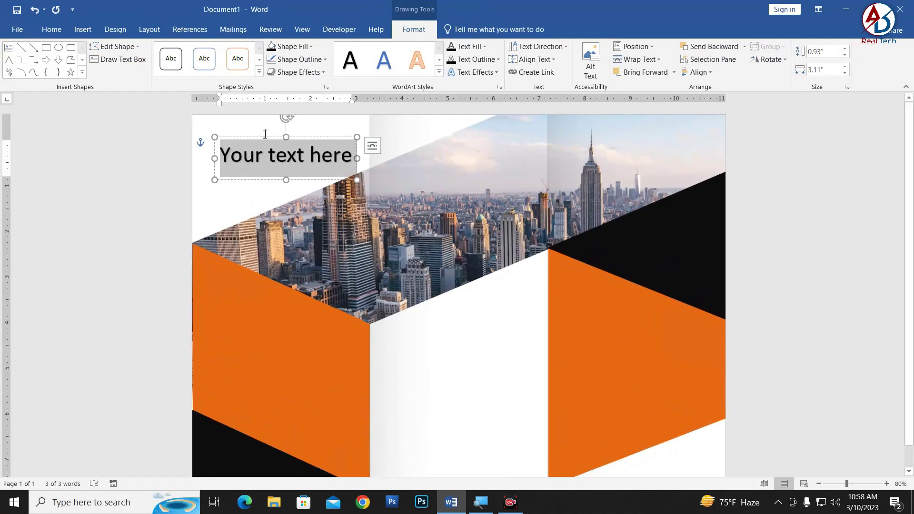
{"action": "left_click", "coordinate": [52, 30]}
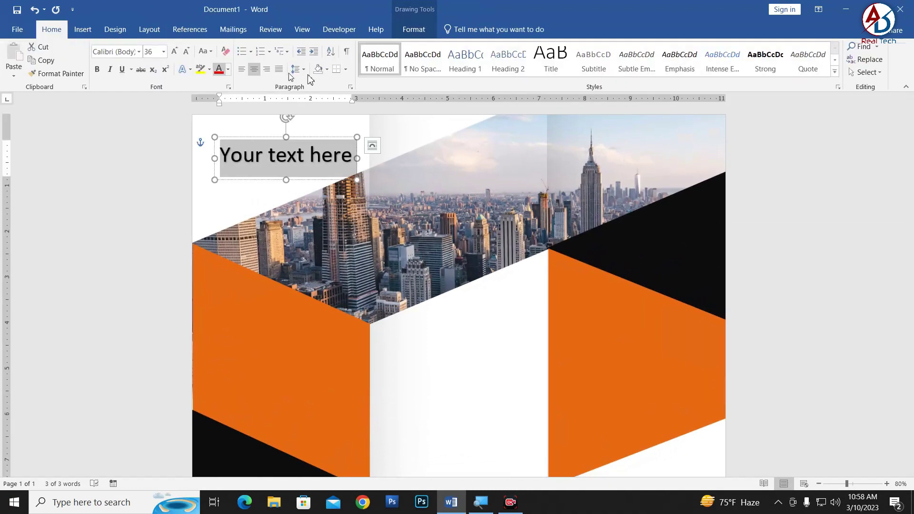
{"action": "left_click", "coordinate": [423, 59]}
{"action": "left_click", "coordinate": [138, 51]}
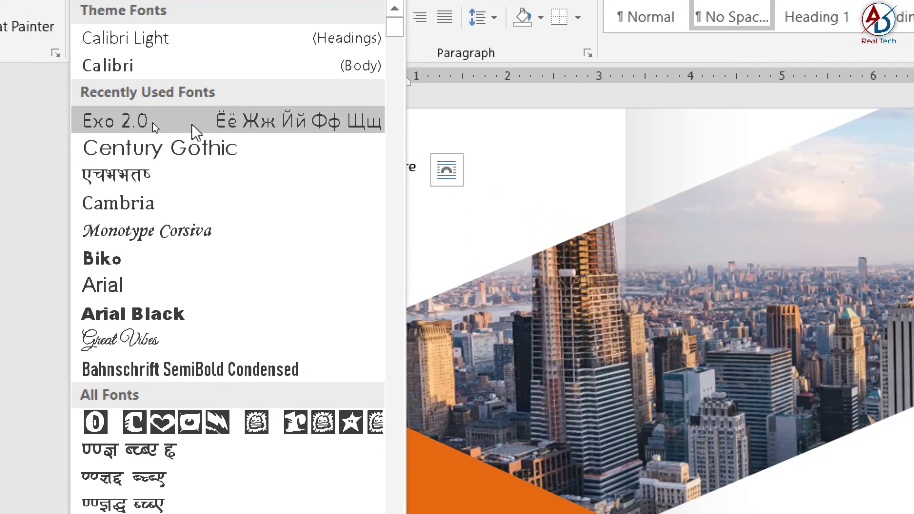
{"action": "left_click", "coordinate": [168, 129]}
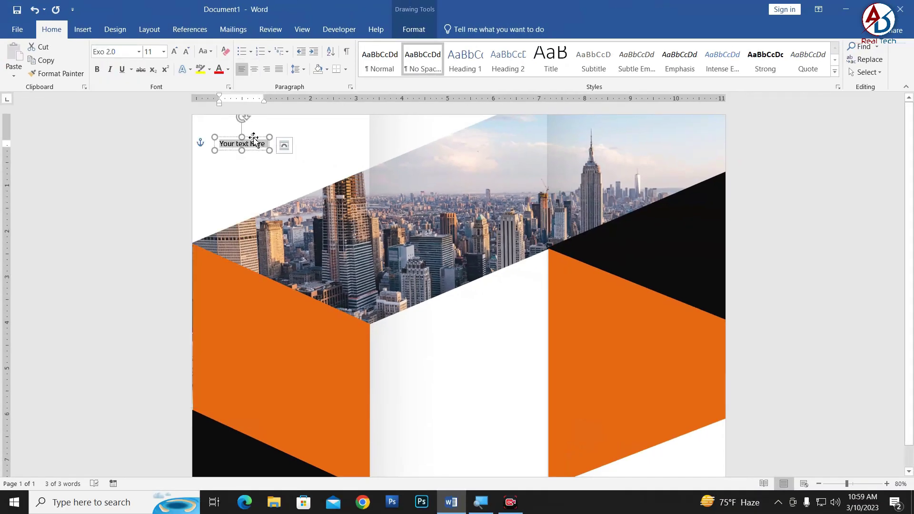
{"action": "left_click_drag", "start_coordinate": [254, 139], "coordinate": [268, 148]}
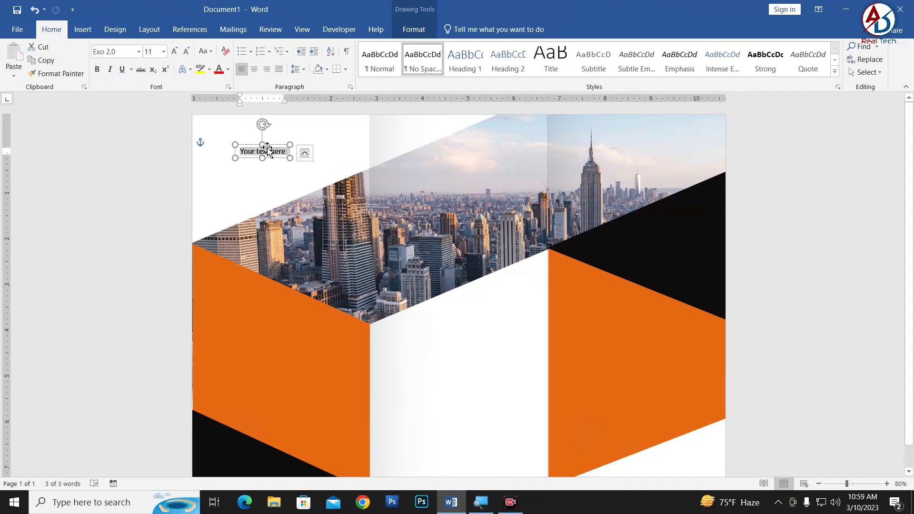
- Type HEADLINE, grow it to 48 pt, and move it to the top-left corner
{"action": "type", "text": "HEAD"}
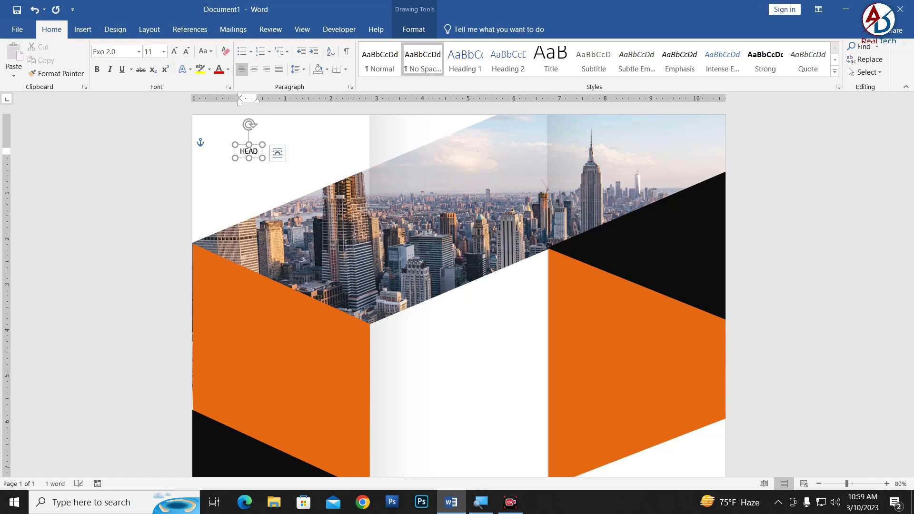
{"action": "type", "text": "LINE"}
{"action": "key", "text": "ctrl+a"}
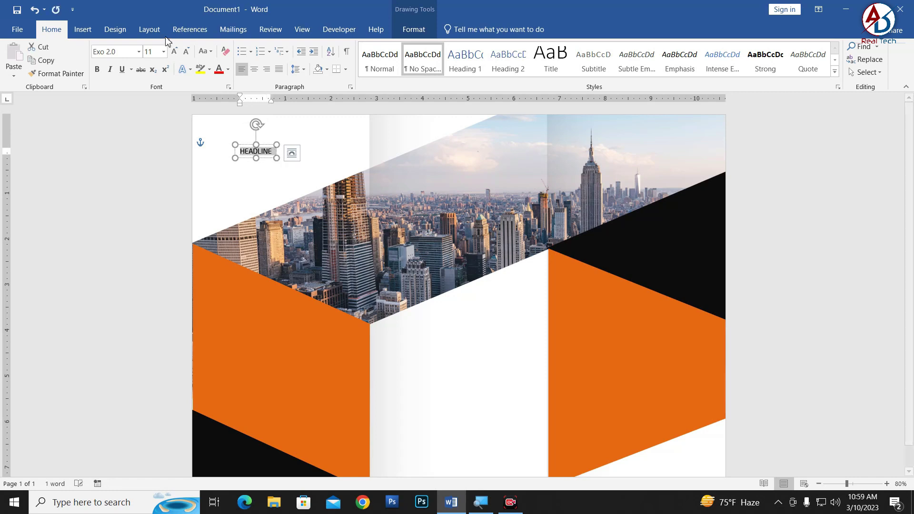
{"action": "left_click", "coordinate": [175, 50]}
{"action": "left_click", "coordinate": [174, 51]}
{"action": "left_click", "coordinate": [174, 50]}
{"action": "left_click", "coordinate": [174, 50]}
{"action": "left_click", "coordinate": [174, 50]}
{"action": "left_click", "coordinate": [175, 50]}
{"action": "left_click", "coordinate": [174, 50]}
{"action": "left_click", "coordinate": [174, 50]}
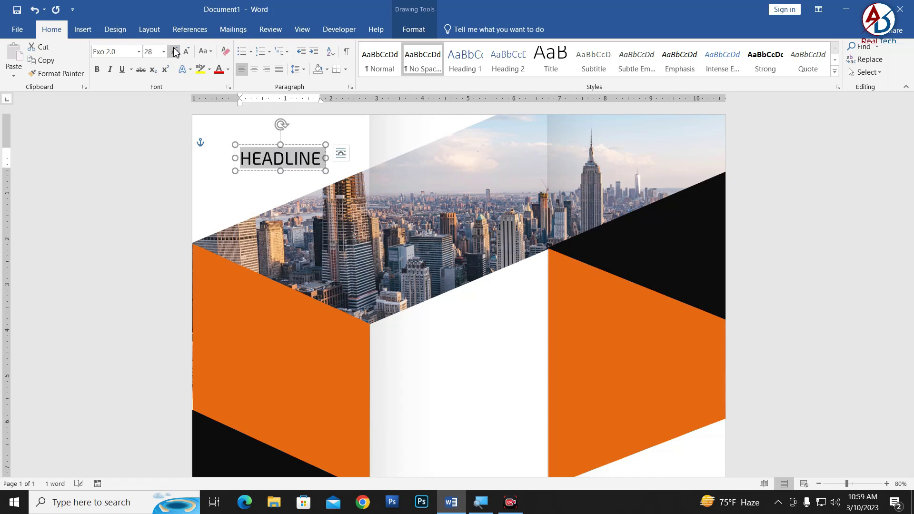
{"action": "left_click", "coordinate": [174, 51]}
{"action": "left_click", "coordinate": [174, 51]}
{"action": "left_click_drag", "start_coordinate": [324, 144], "coordinate": [284, 114]}
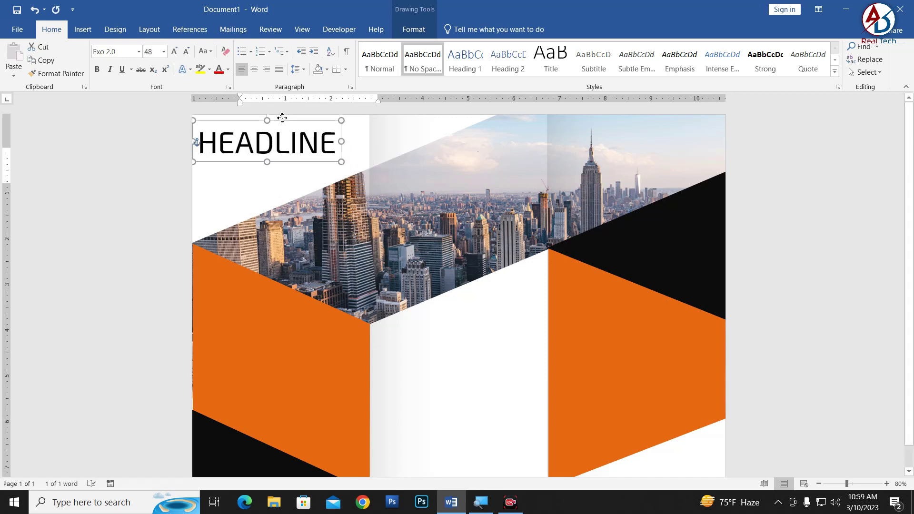
- Duplicate the HEADLINE box below it, retype the copy as COVER, and move it closer
{"action": "left_click_drag", "start_coordinate": [304, 165], "coordinate": [305, 196]}
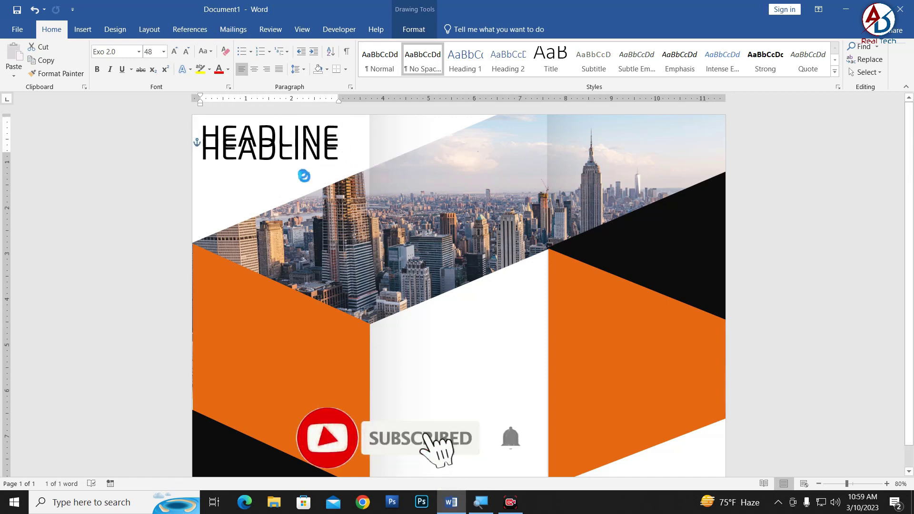
{"action": "left_click", "coordinate": [305, 173]}
{"action": "double_click", "coordinate": [305, 172]}
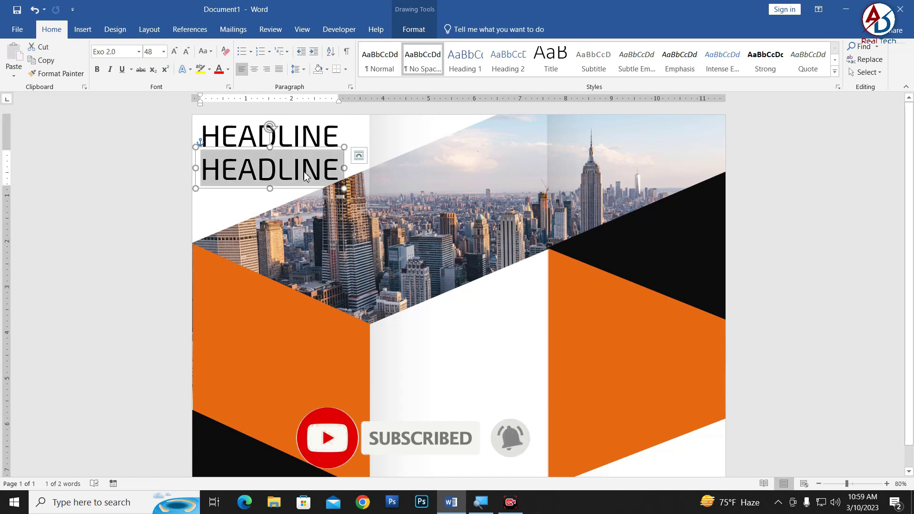
{"action": "type", "text": "COVER"}
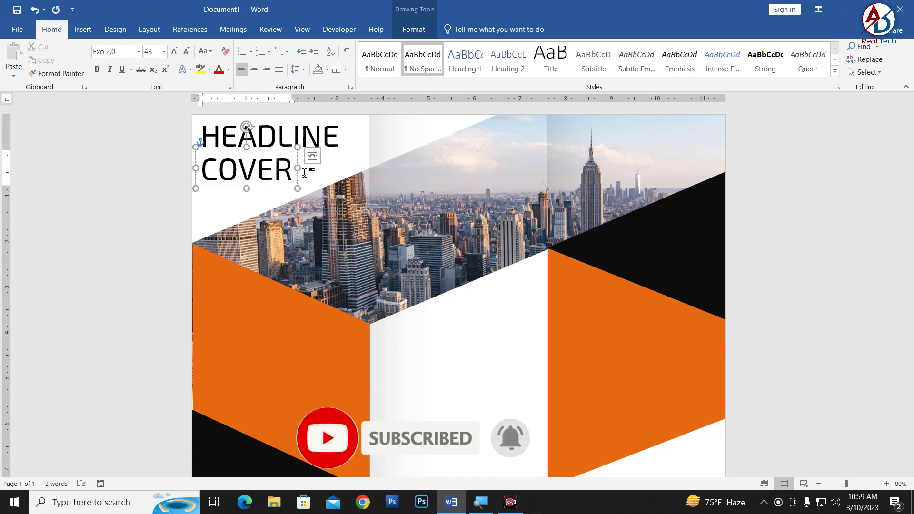
{"action": "left_click", "coordinate": [311, 156]}
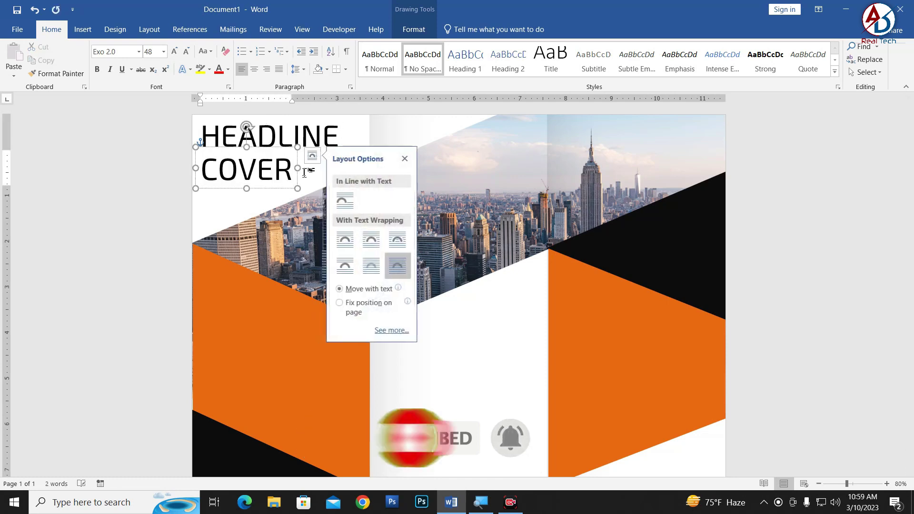
{"action": "left_click", "coordinate": [404, 158]}
{"action": "left_click_drag", "start_coordinate": [289, 190], "coordinate": [288, 182]}
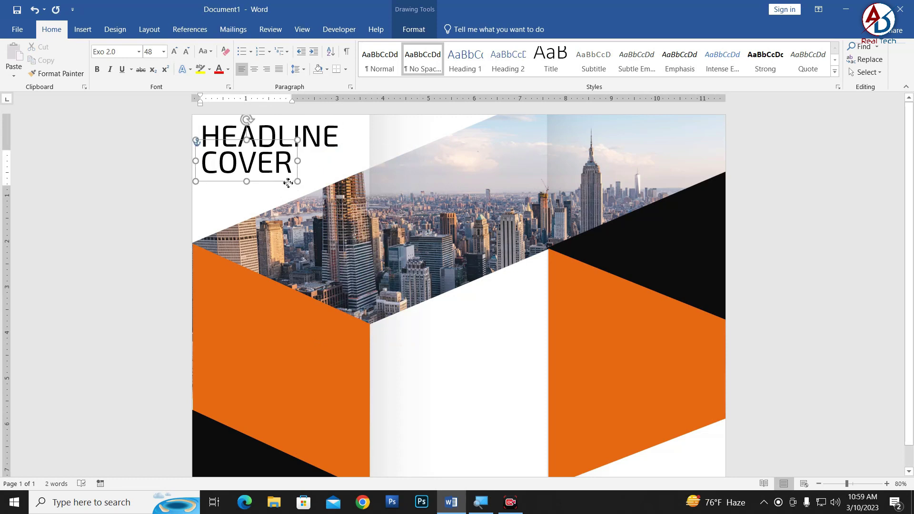
- Make the HEADLINE text orange
{"action": "double_click", "coordinate": [267, 136]}
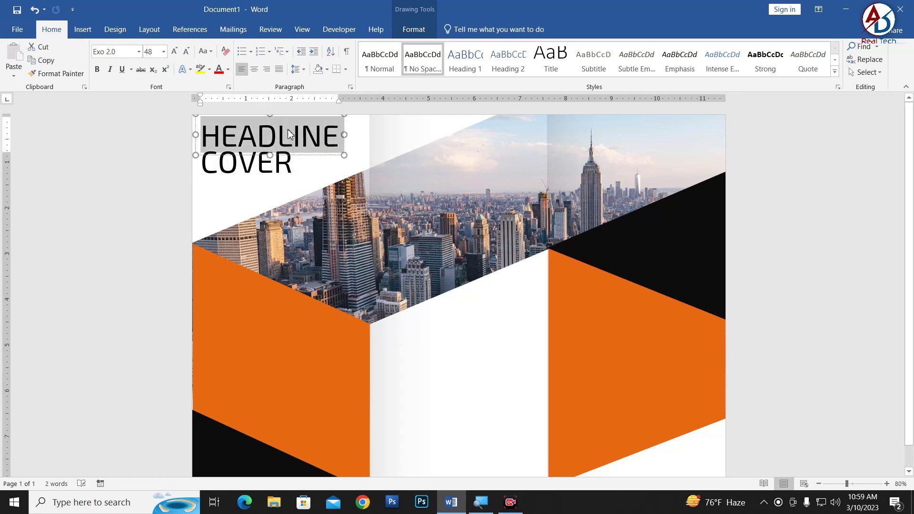
{"action": "left_click", "coordinate": [227, 70]}
{"action": "left_click", "coordinate": [219, 194]}
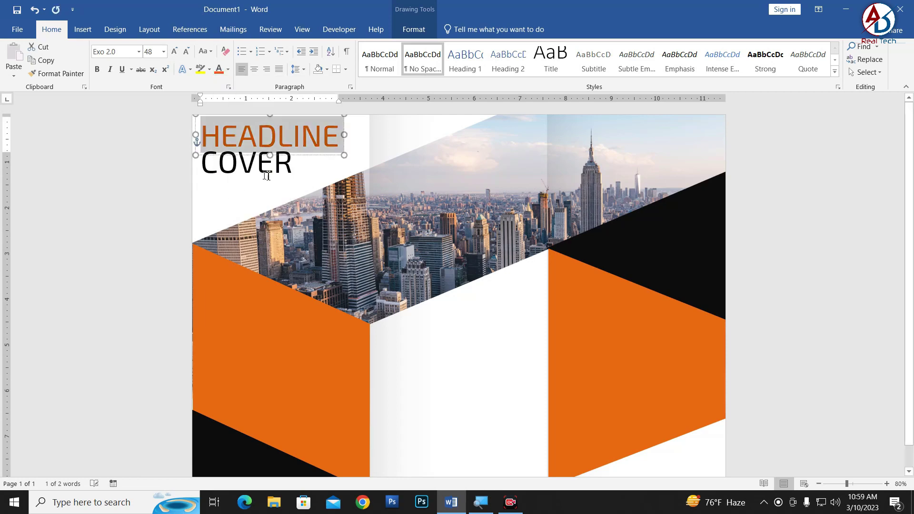
{"action": "left_click", "coordinate": [258, 189]}
{"action": "scroll", "coordinate": [277, 282], "scroll_direction": "down", "scroll_amount": 5, "text": "ctrl"}
{"action": "scroll", "coordinate": [384, 281], "scroll_direction": "up", "scroll_amount": 4, "text": "ctrl"}
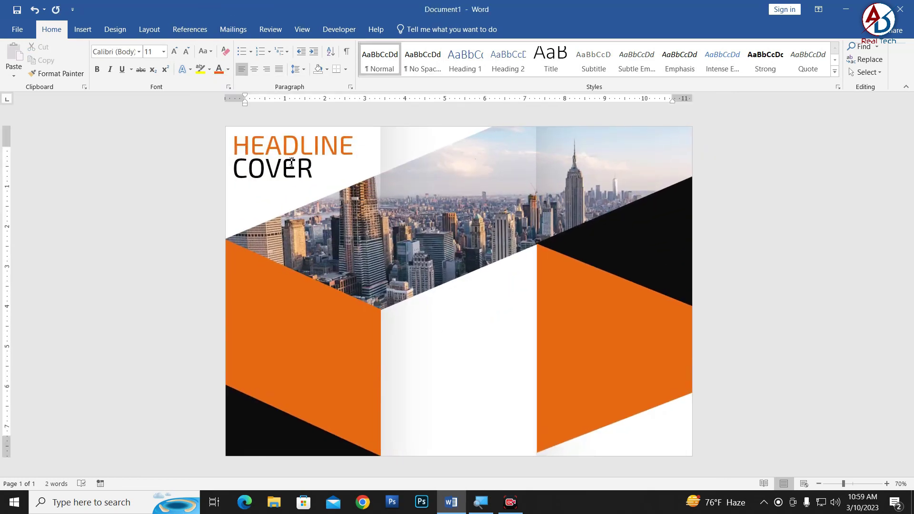
- Keep the COVER text at 48 pt after a trial enlargement
{"action": "double_click", "coordinate": [295, 164]}
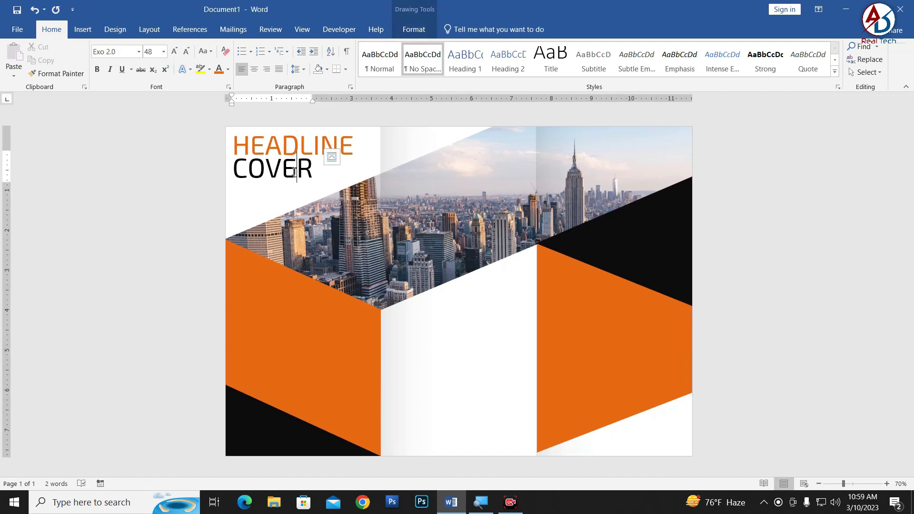
{"action": "left_click", "coordinate": [173, 51]}
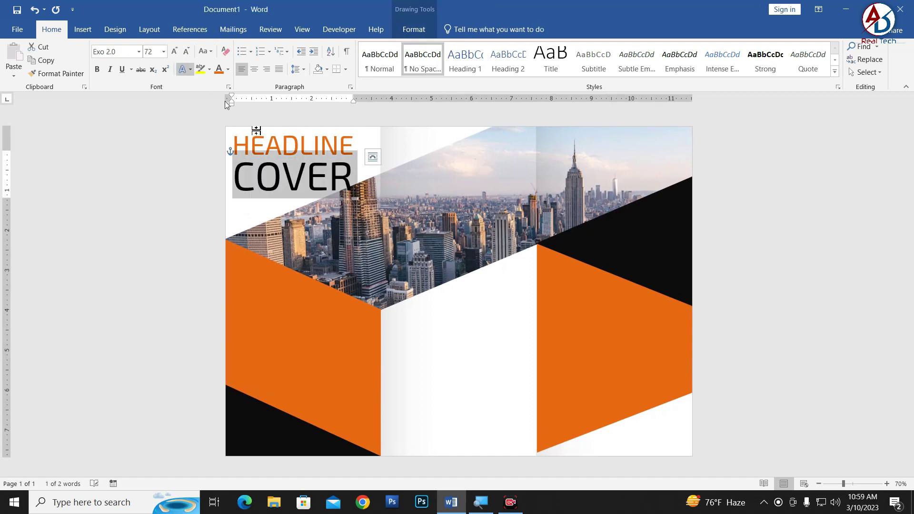
{"action": "left_click", "coordinate": [186, 52]}
{"action": "left_click", "coordinate": [297, 167]}
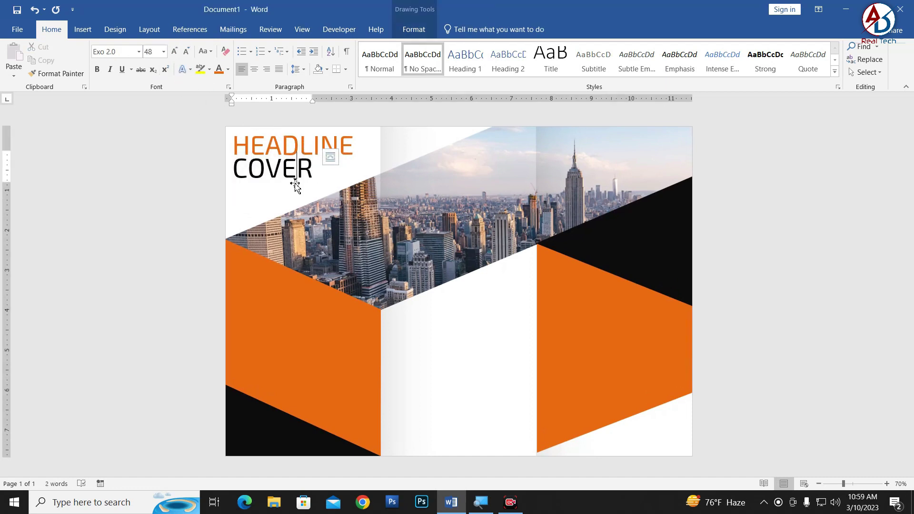
- Nudge the COVER and HEADLINE boxes slightly lower on the page
{"action": "scroll", "coordinate": [295, 175], "scroll_direction": "up", "scroll_amount": 3, "text": "ctrl"}
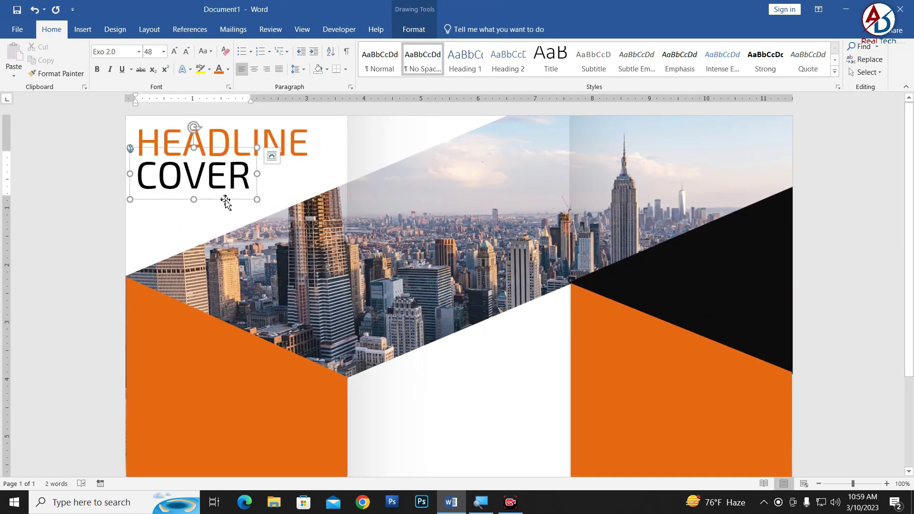
{"action": "left_click_drag", "start_coordinate": [226, 201], "coordinate": [226, 215]}
{"action": "left_click", "coordinate": [229, 165]}
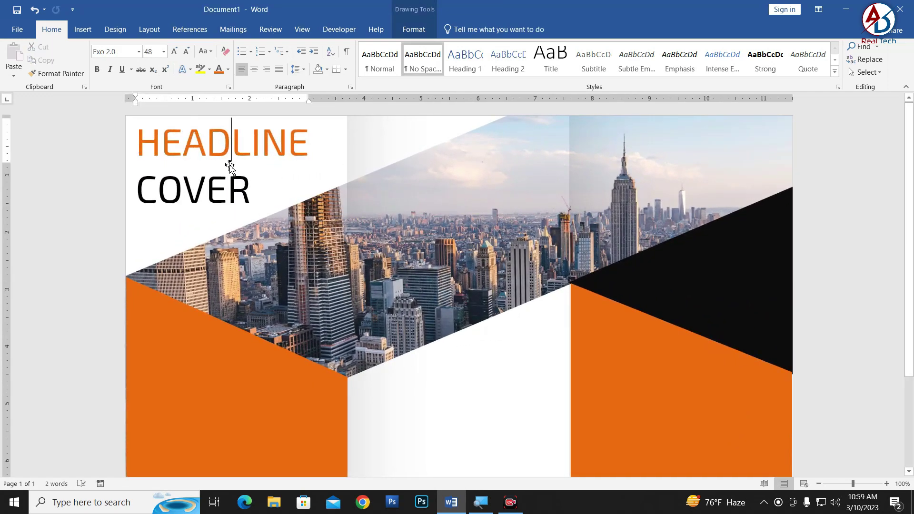
{"action": "scroll", "coordinate": [242, 156], "scroll_direction": "up", "scroll_amount": 2, "text": "ctrl"}
{"action": "left_click_drag", "start_coordinate": [216, 178], "coordinate": [219, 190]}
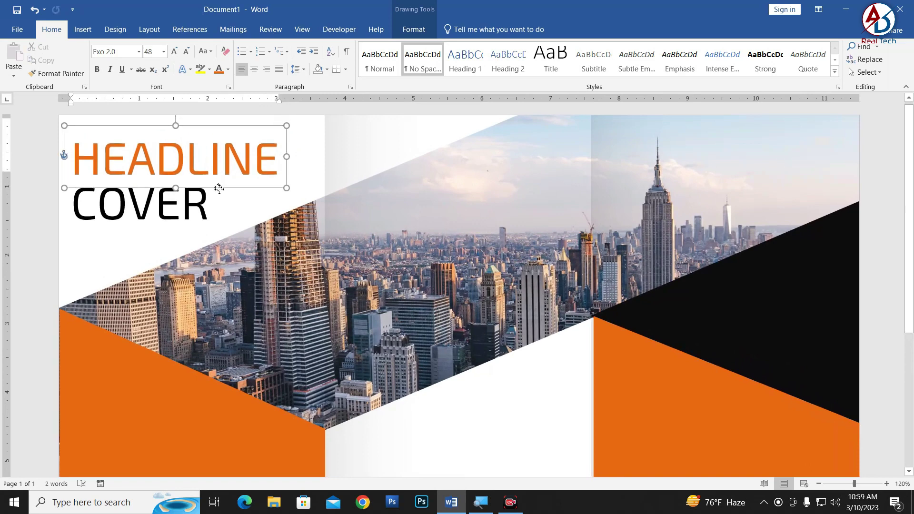
{"action": "scroll", "coordinate": [214, 250], "scroll_direction": "down", "scroll_amount": 5, "text": "ctrl"}
{"action": "scroll", "coordinate": [289, 299], "scroll_direction": "down", "scroll_amount": 2, "text": "ctrl"}
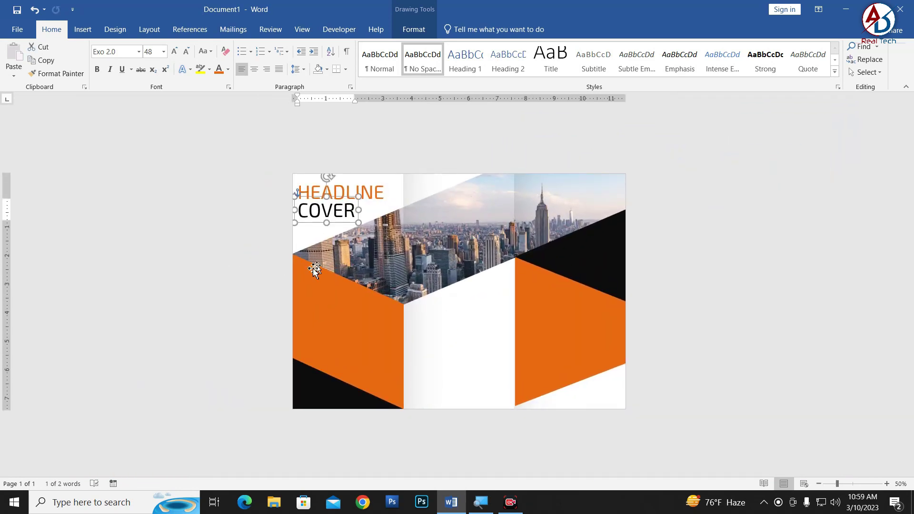
{"action": "scroll", "coordinate": [311, 232], "scroll_direction": "up", "scroll_amount": 3, "text": "ctrl"}
{"action": "scroll", "coordinate": [183, 202], "scroll_direction": "up", "scroll_amount": 1, "text": "ctrl"}
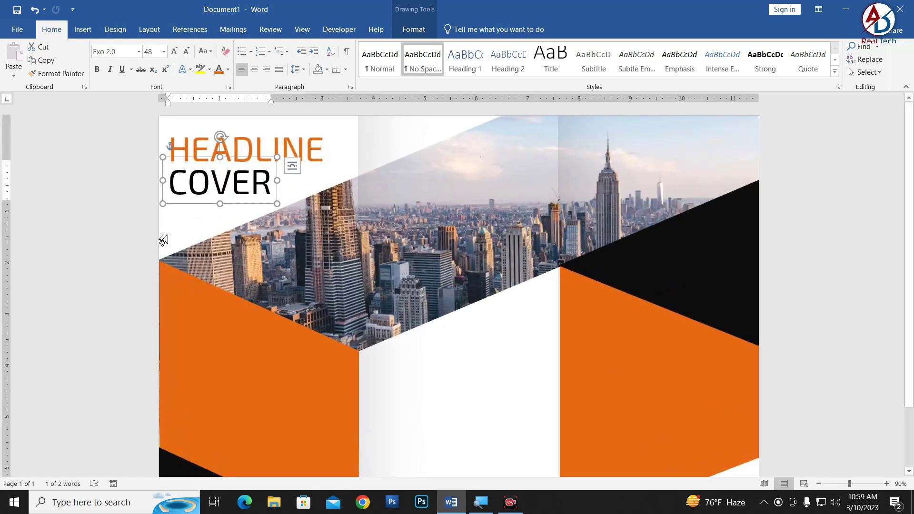
{"action": "left_click", "coordinate": [864, 317]}
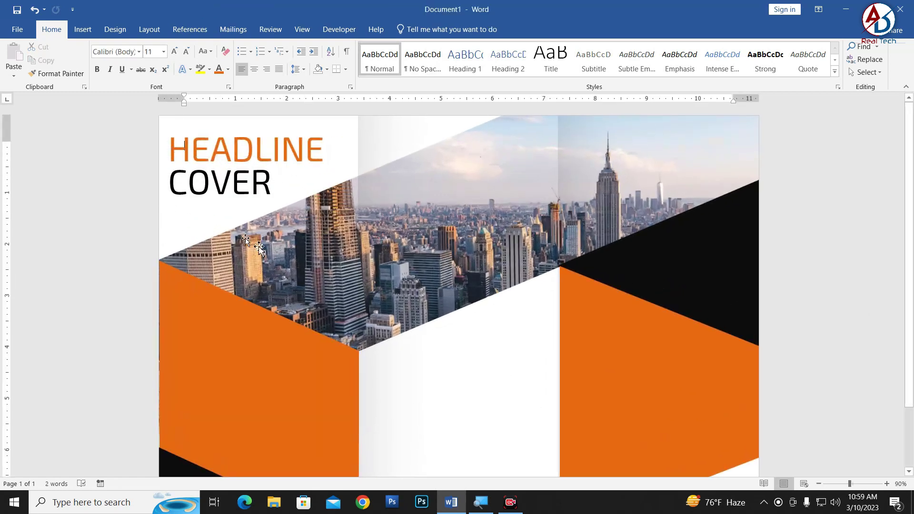
- Draw a small square rectangle just below COVER
{"action": "left_click", "coordinate": [83, 29]}
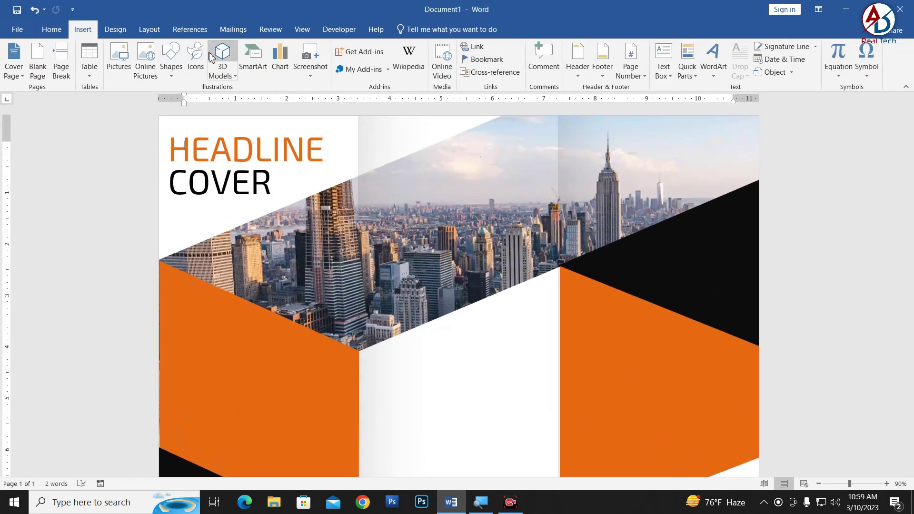
{"action": "left_click", "coordinate": [170, 62]}
{"action": "left_click", "coordinate": [203, 101]}
{"action": "left_click_drag", "start_coordinate": [169, 203], "coordinate": [205, 240]}
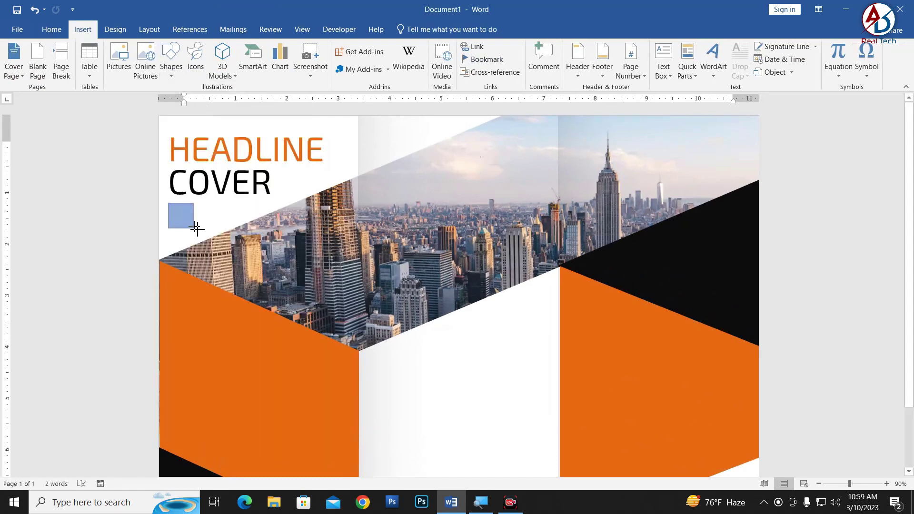
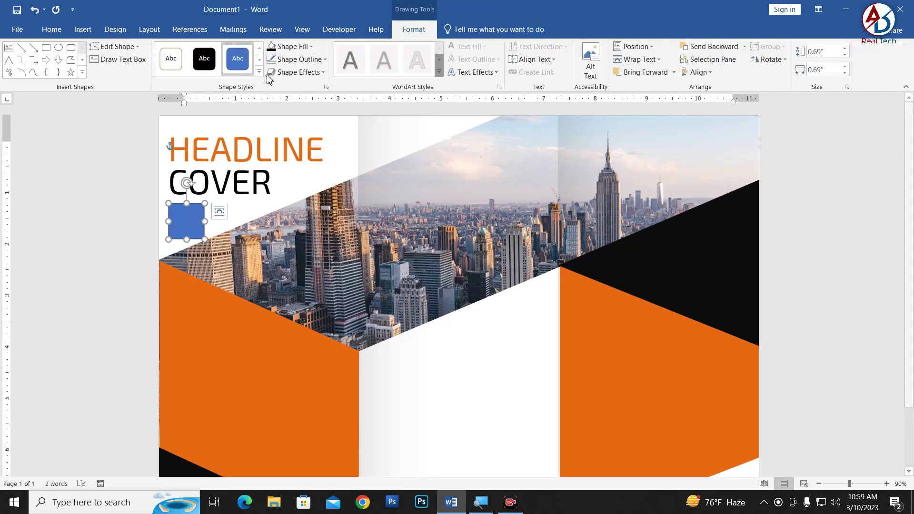
- Give the square an orange outline with no fill, and duplicate the COVER text box lower down
{"action": "left_click", "coordinate": [288, 59]}
{"action": "left_click", "coordinate": [271, 173]}
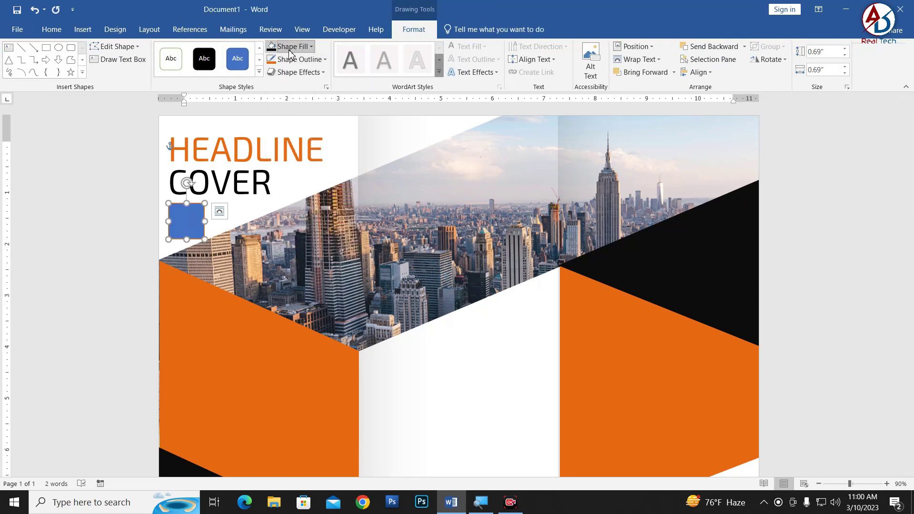
{"action": "left_click", "coordinate": [289, 46]}
{"action": "left_click", "coordinate": [294, 172]}
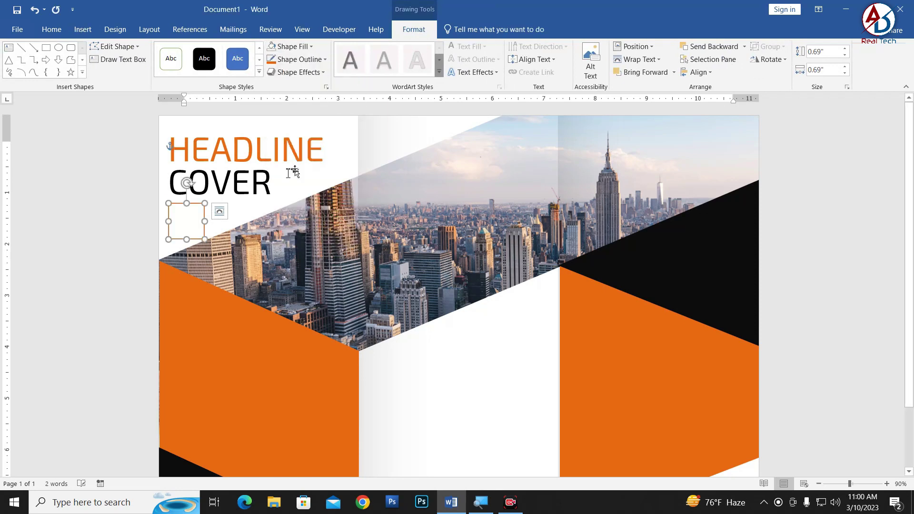
{"action": "left_click", "coordinate": [225, 176]}
{"action": "left_click_drag", "start_coordinate": [244, 204], "coordinate": [374, 339], "text": "ctrl"}
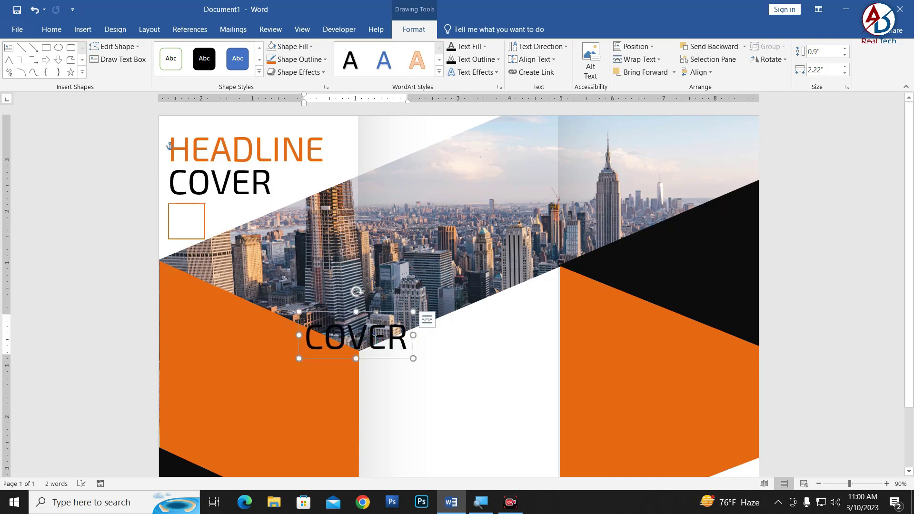
- Replace the copied COVER text with LOGO and reduce its size
{"action": "double_click", "coordinate": [375, 339]}
{"action": "type", "text": "LOGO"}
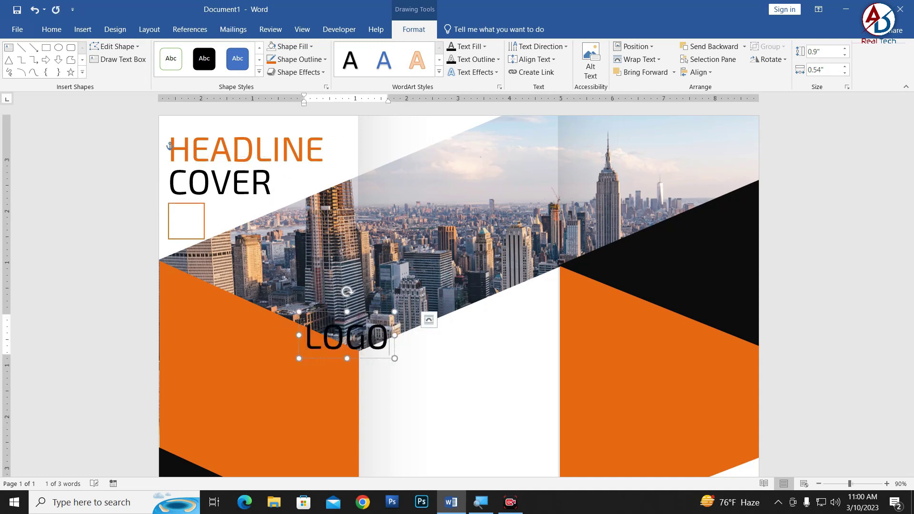
{"action": "type", "text": "E"}
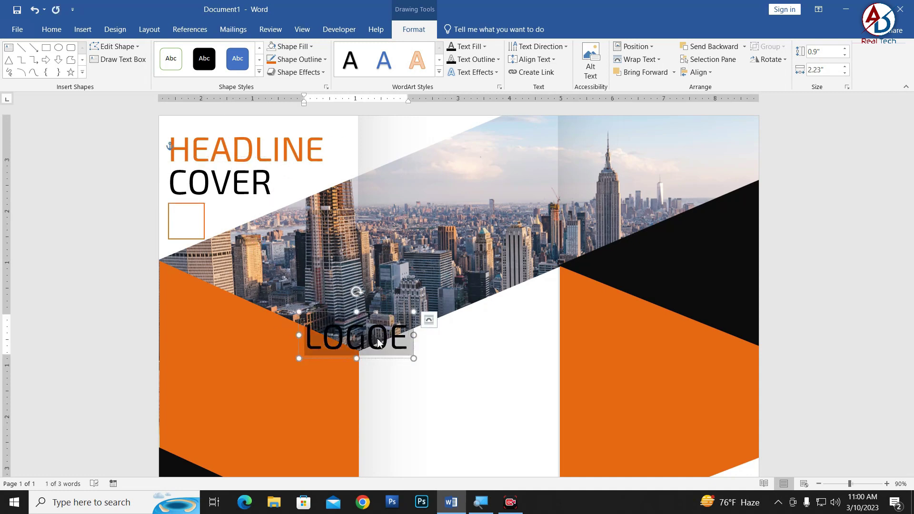
{"action": "key", "text": "BackSpace"}
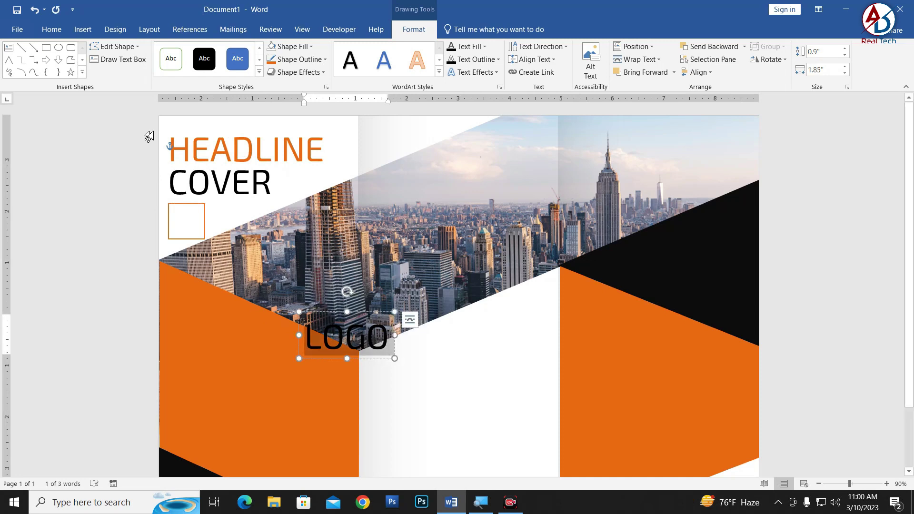
{"action": "key", "text": "ctrl+shift+comma"}
{"action": "key", "text": "ctrl+shift+comma"}
{"action": "key", "text": "ctrl+shift+comma"}
{"action": "key", "text": "ctrl+shift+comma"}
{"action": "key", "text": "ctrl+shift+comma"}
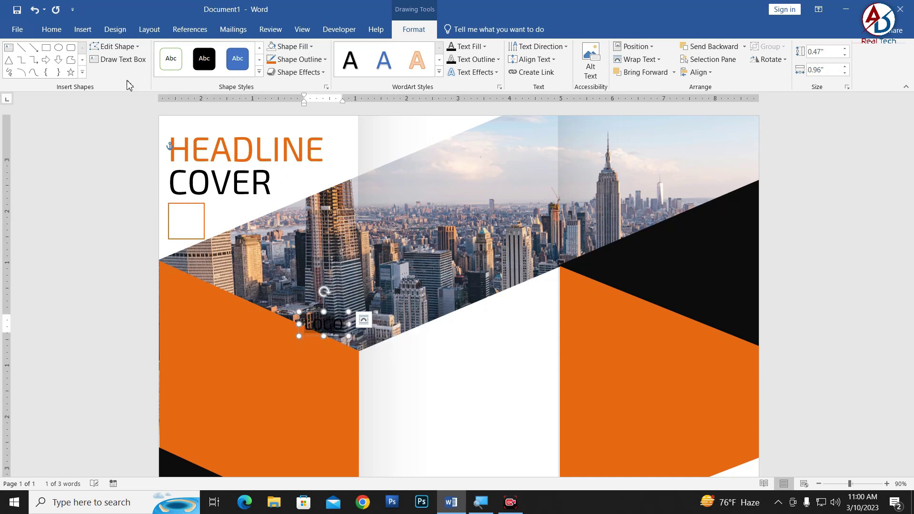
- Move LOGO into the orange square, shrink it further and centre it there
{"action": "left_click_drag", "start_coordinate": [316, 316], "coordinate": [176, 217]}
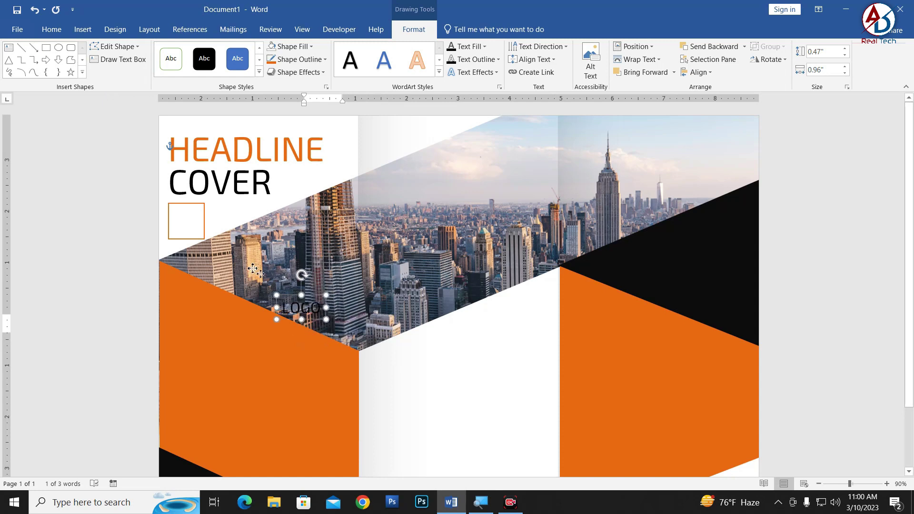
{"action": "key", "text": "ctrl+shift+comma"}
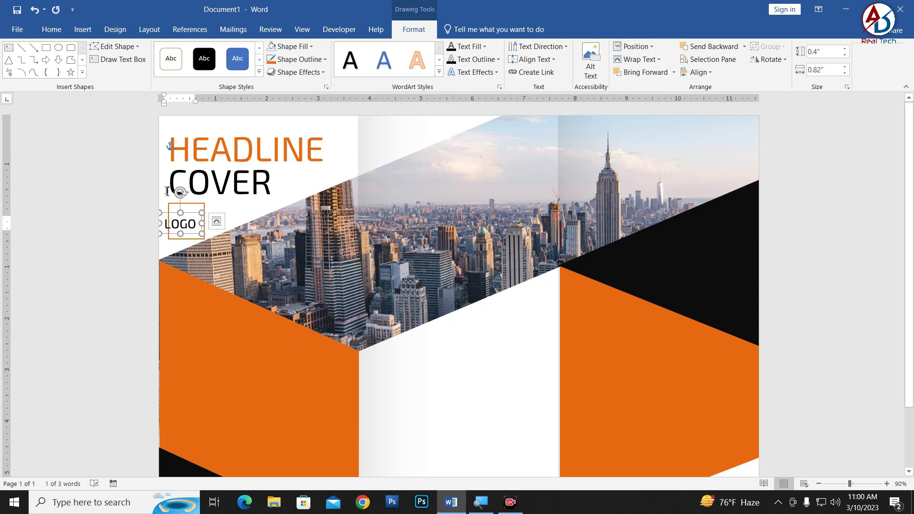
{"action": "key", "text": "ctrl+shift+comma"}
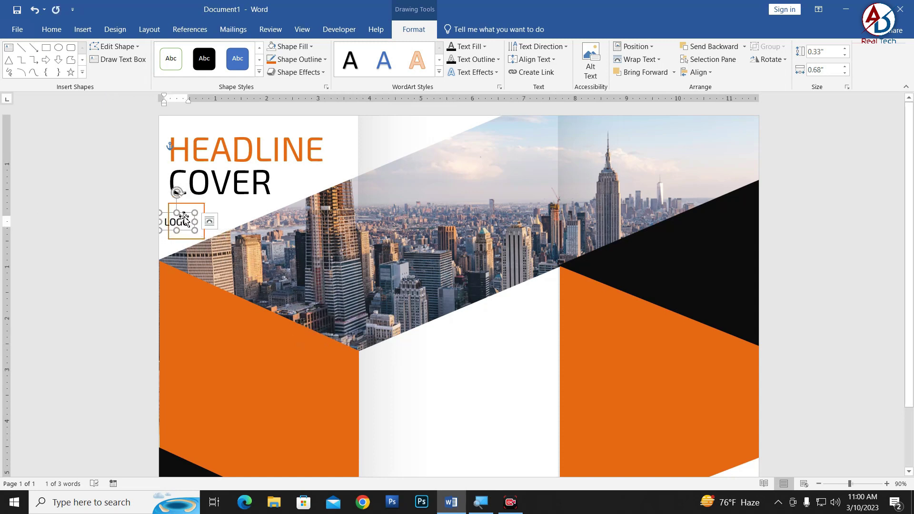
{"action": "left_click_drag", "start_coordinate": [189, 215], "coordinate": [198, 215]}
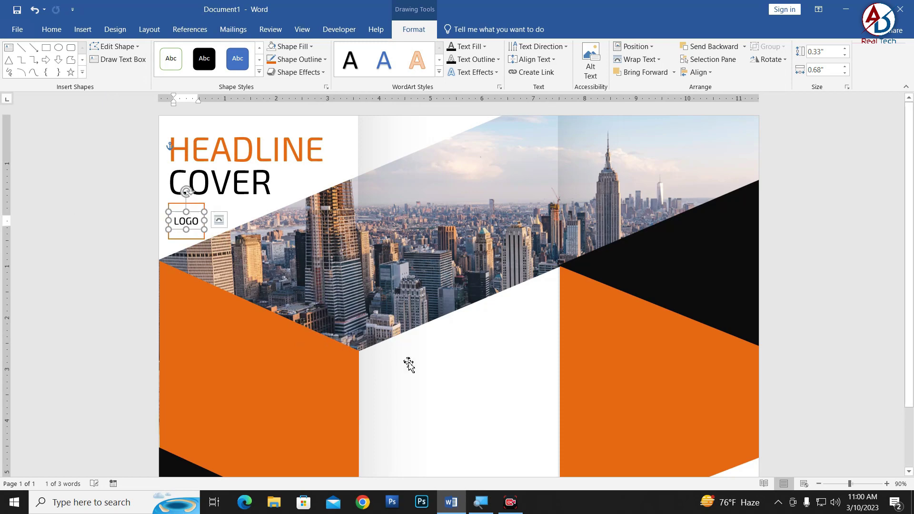
{"action": "left_click", "coordinate": [426, 366]}
{"action": "scroll", "coordinate": [426, 366], "scroll_direction": "down", "scroll_amount": 3}
{"action": "scroll", "coordinate": [662, 361], "scroll_direction": "down", "scroll_amount": 3}
{"action": "left_click", "coordinate": [781, 326]}
{"action": "scroll", "coordinate": [153, 251], "scroll_direction": "up", "scroll_amount": 3}
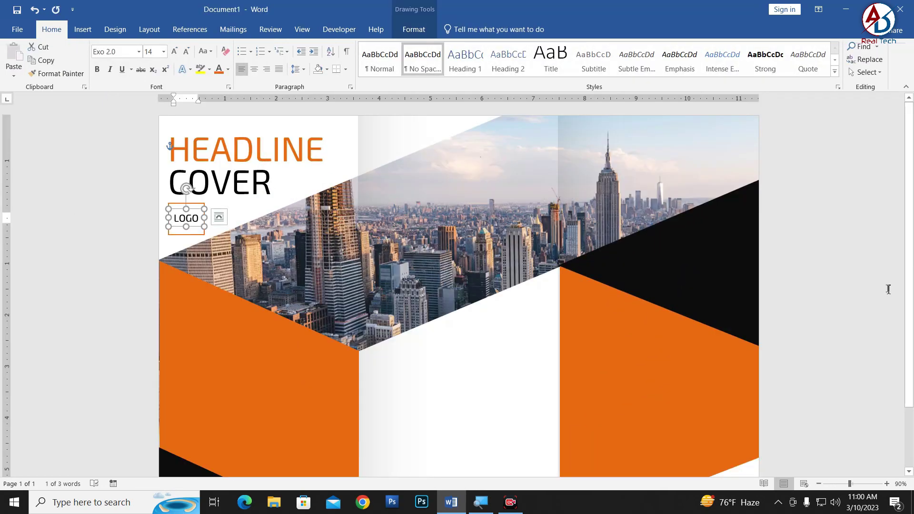
{"action": "scroll", "coordinate": [398, 337], "scroll_direction": "down", "scroll_amount": 2}
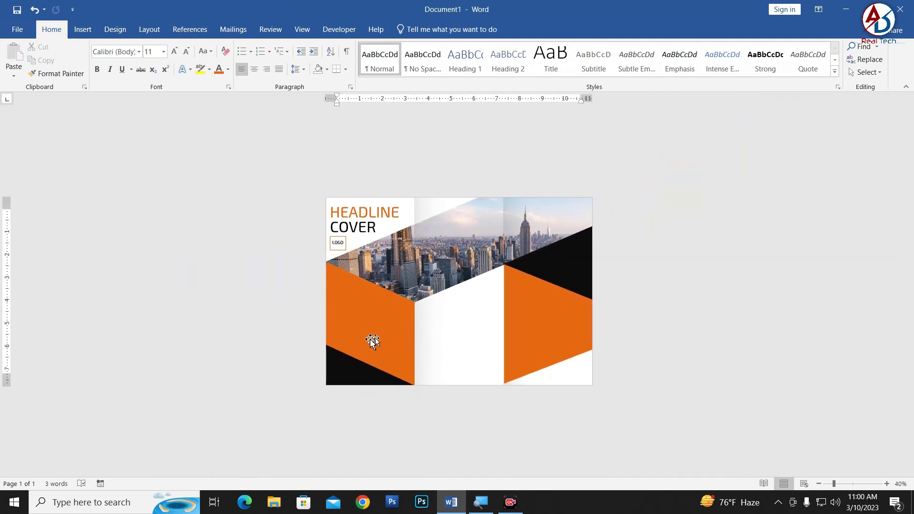
- Copy COVER onto the left orange panel and make its text white
{"action": "scroll", "coordinate": [296, 328], "scroll_direction": "up", "scroll_amount": 2}
{"action": "scroll", "coordinate": [296, 329], "scroll_direction": "up", "scroll_amount": 1}
{"action": "left_click", "coordinate": [276, 175]}
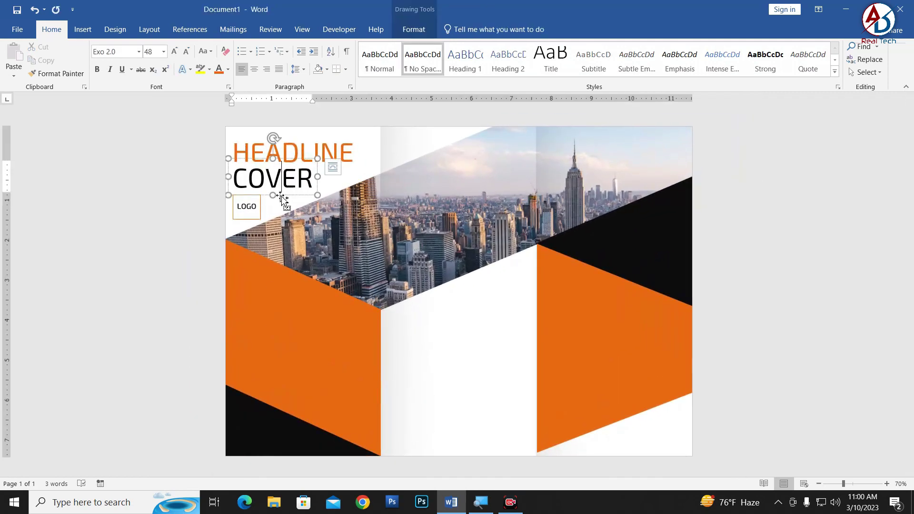
{"action": "left_click_drag", "start_coordinate": [287, 202], "coordinate": [282, 284]}
{"action": "left_click", "coordinate": [284, 280]}
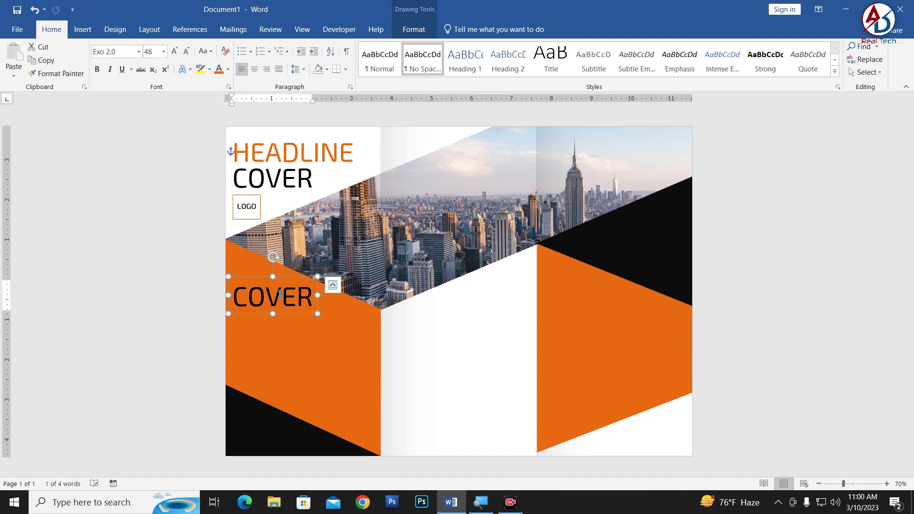
{"action": "double_click", "coordinate": [272, 297]}
{"action": "left_click", "coordinate": [228, 69]}
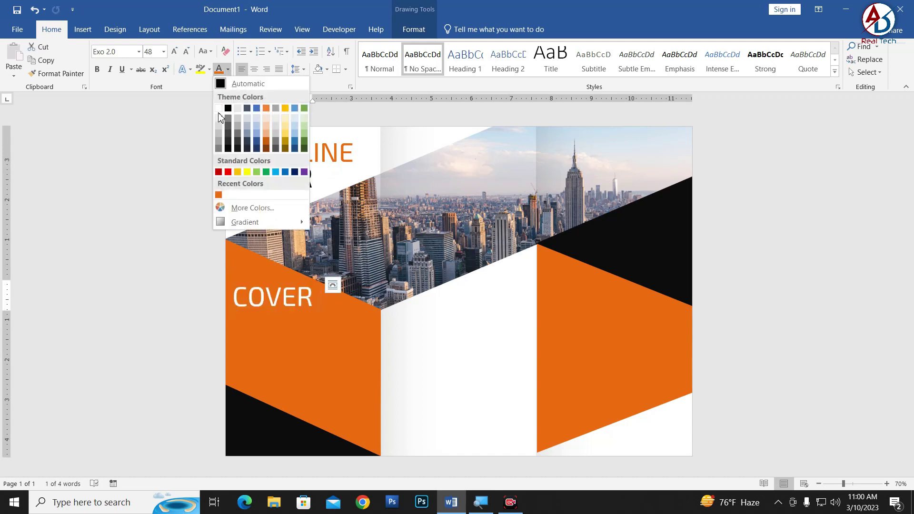
{"action": "left_click", "coordinate": [220, 102]}
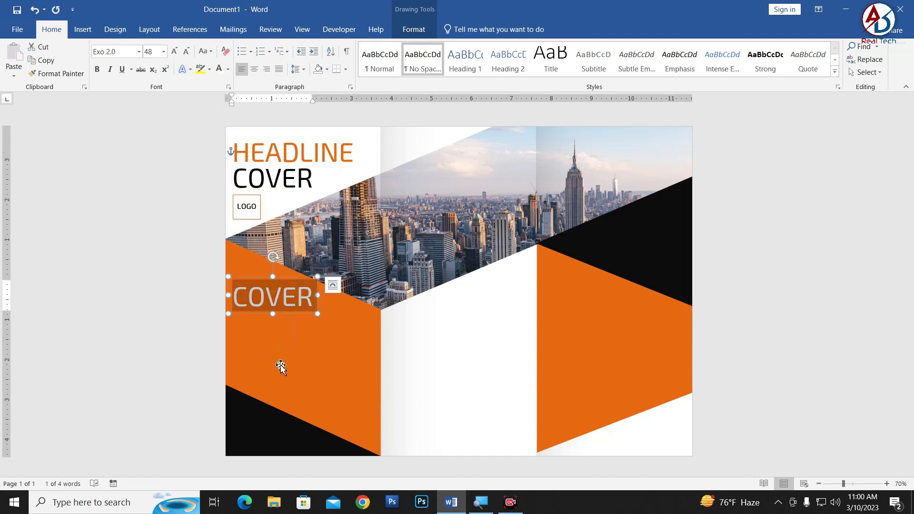
- Duplicate the white COVER box below it and change the copy's text to HEADLINE
{"action": "left_click", "coordinate": [288, 316]}
{"action": "left_click_drag", "start_coordinate": [288, 300], "coordinate": [286, 327]}
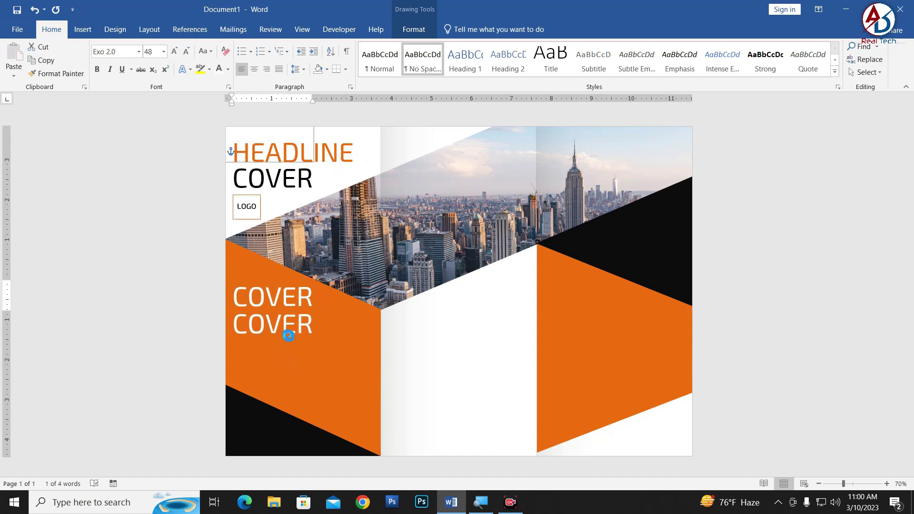
{"action": "type", "text": "HEAD"}
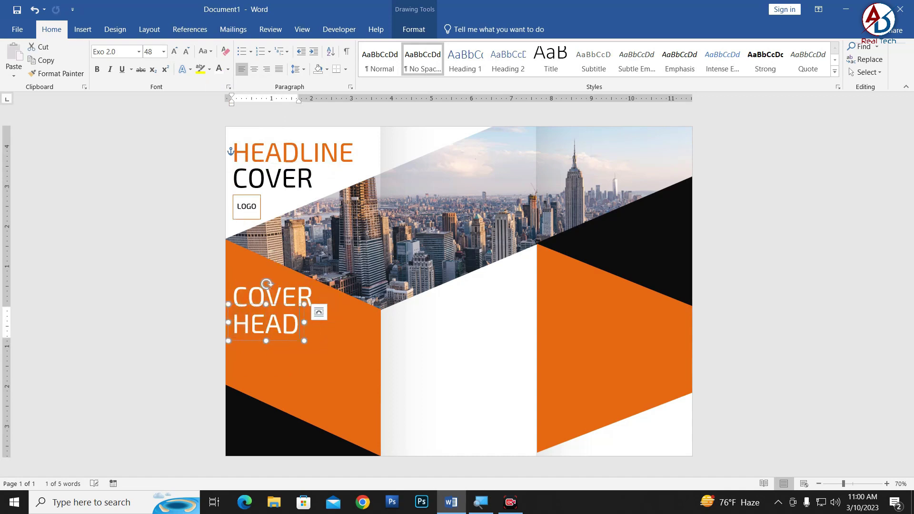
{"action": "type", "text": "LINE"}
{"action": "left_click", "coordinate": [270, 387]}
{"action": "scroll", "coordinate": [269, 388], "scroll_direction": "up", "scroll_amount": 2}
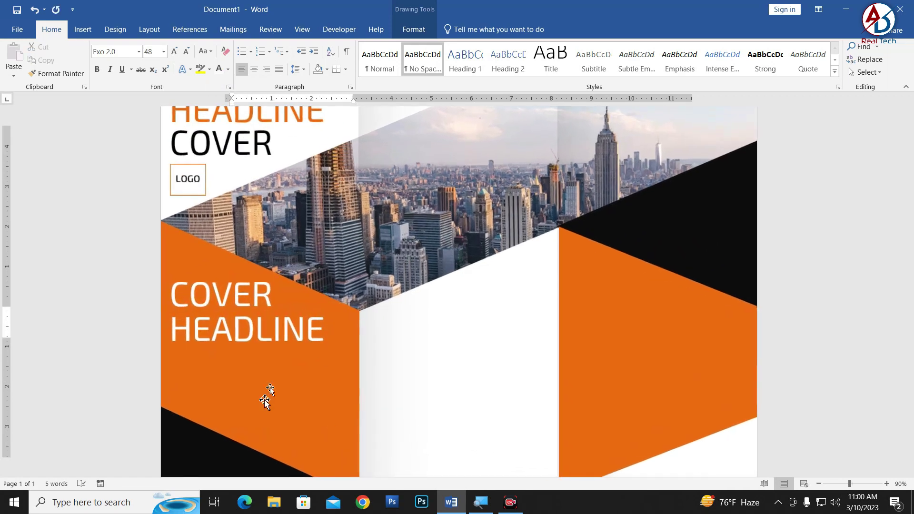
{"action": "scroll", "coordinate": [457, 381], "scroll_direction": "up", "scroll_amount": 1}
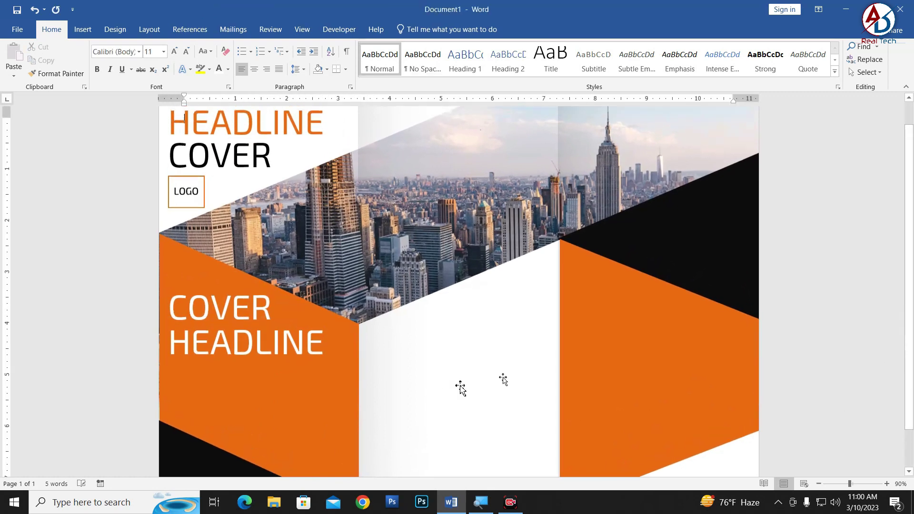
- Resize the HEADLINE text, settling on 36 pt
{"action": "double_click", "coordinate": [279, 352]}
{"action": "left_click", "coordinate": [187, 52]}
{"action": "left_click", "coordinate": [187, 52]}
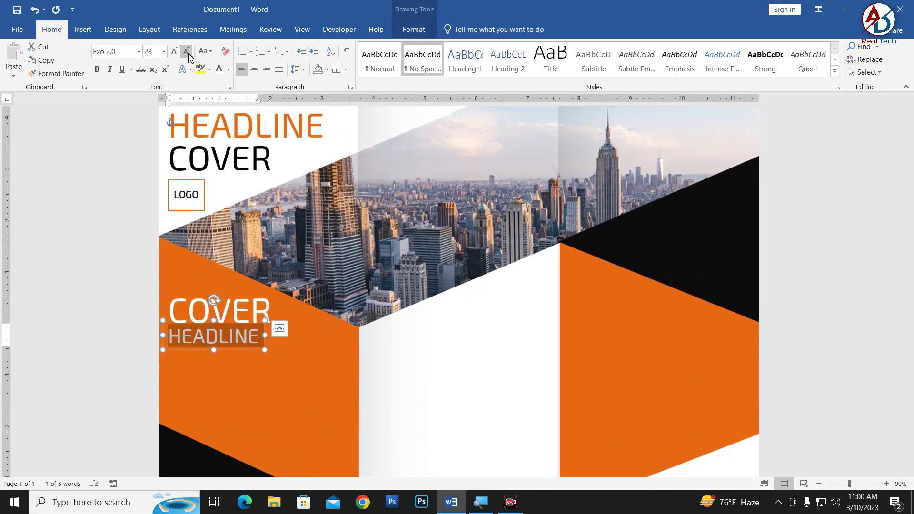
{"action": "left_click", "coordinate": [242, 309]}
{"action": "left_click", "coordinate": [288, 292]}
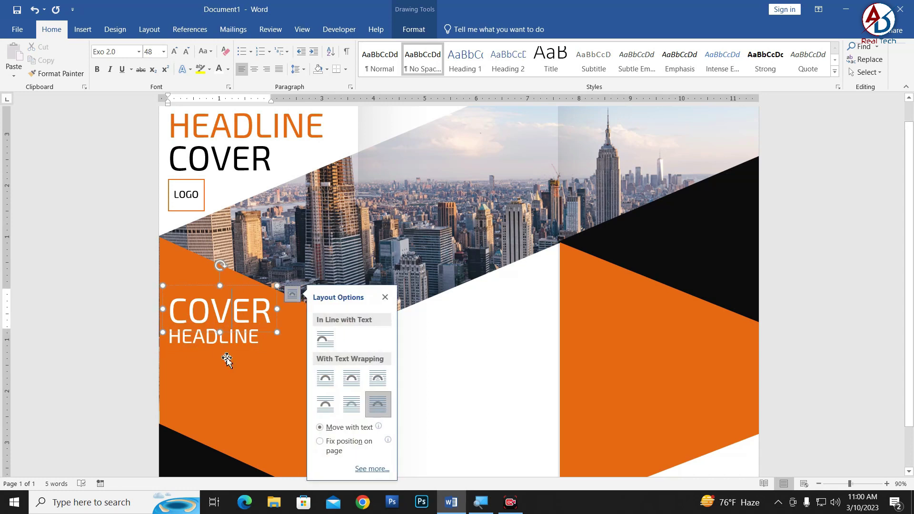
{"action": "left_click", "coordinate": [224, 357]}
{"action": "left_click", "coordinate": [174, 51]}
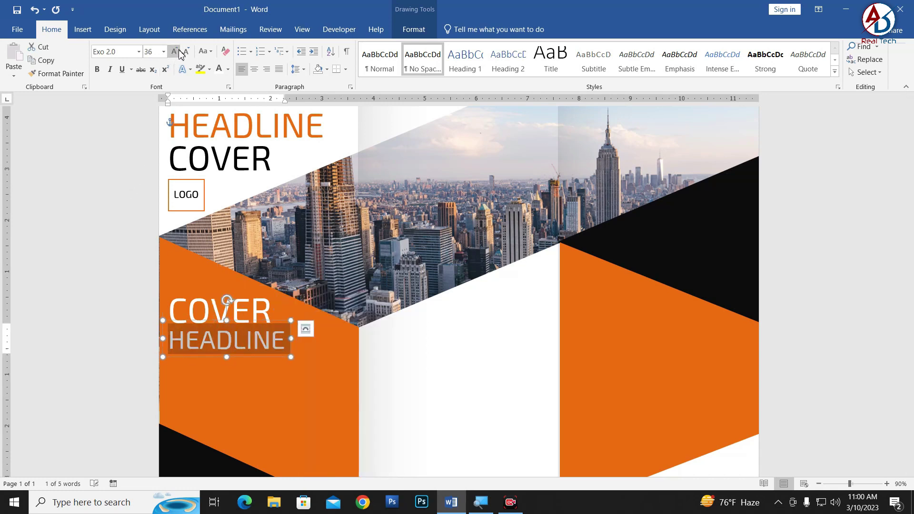
- Shrink the lower COVER text and move COVER and HEADLINE up so they stack tightly
{"action": "double_click", "coordinate": [250, 311]}
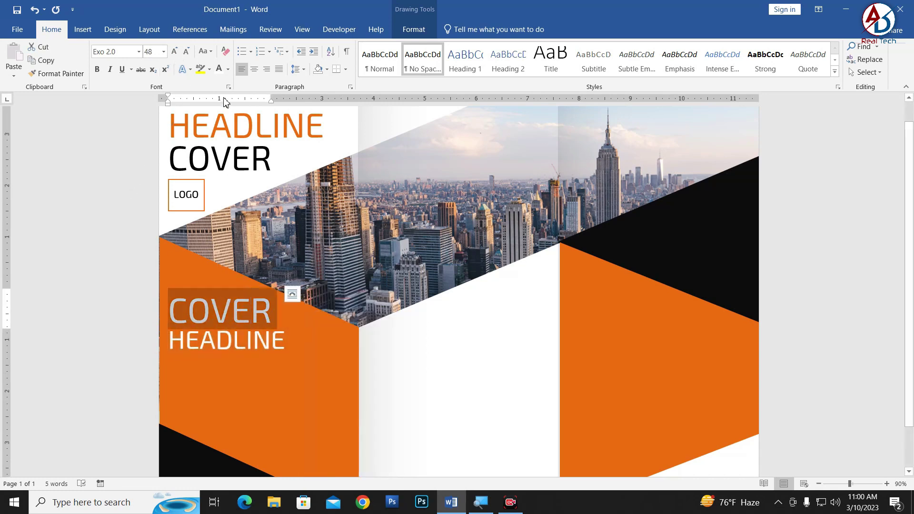
{"action": "left_click", "coordinate": [186, 51]}
{"action": "left_click", "coordinate": [213, 298]}
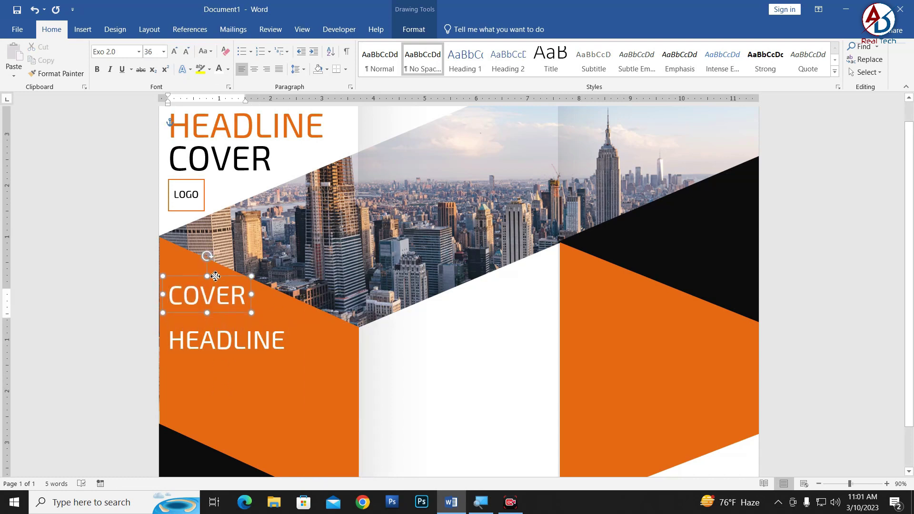
{"action": "left_click_drag", "start_coordinate": [217, 287], "coordinate": [217, 275]}
{"action": "left_click", "coordinate": [227, 344]}
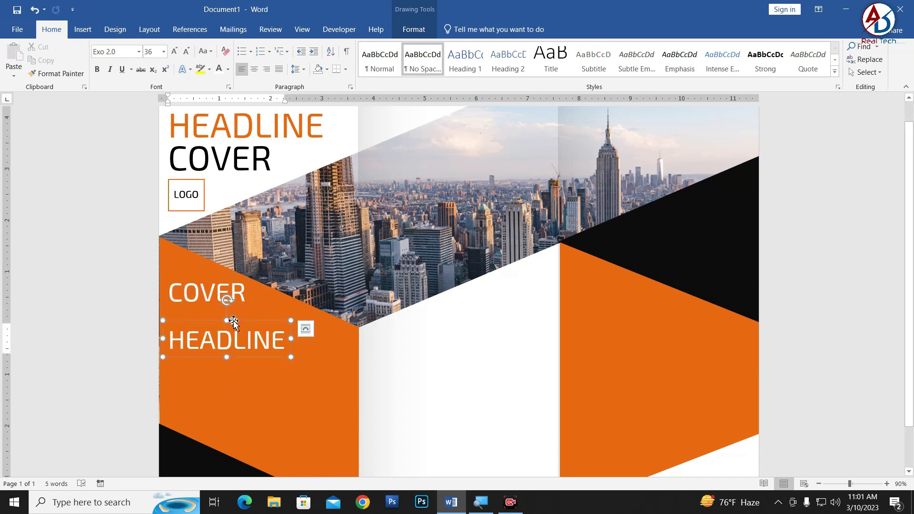
{"action": "left_click_drag", "start_coordinate": [233, 322], "coordinate": [234, 300]}
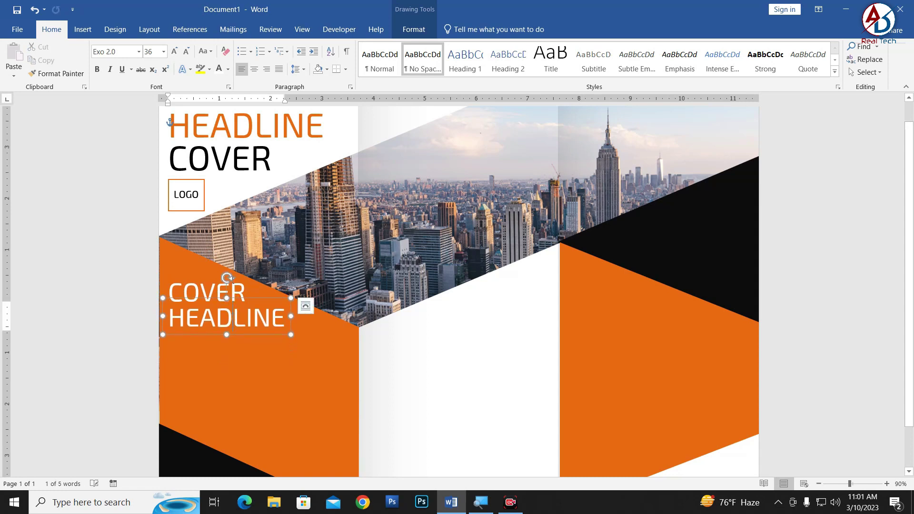
- Try a different colour on the headline text, then undo it
{"action": "left_click", "coordinate": [227, 69]}
{"action": "left_click", "coordinate": [226, 84]}
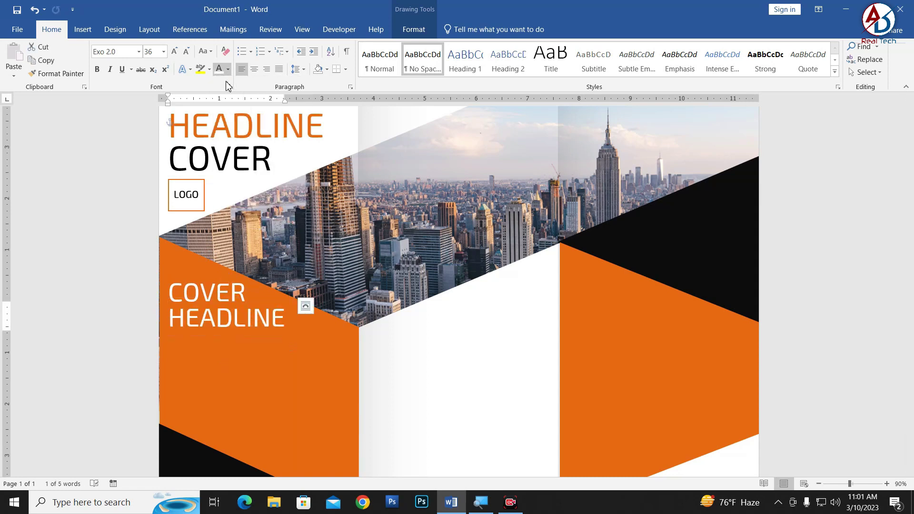
{"action": "key", "text": "ctrl+z"}
- Draw a new text box under COVER HEADLINE and apply the No Spacing style to it
{"action": "left_click", "coordinate": [352, 371]}
{"action": "scroll", "coordinate": [352, 371], "scroll_direction": "down", "scroll_amount": 1}
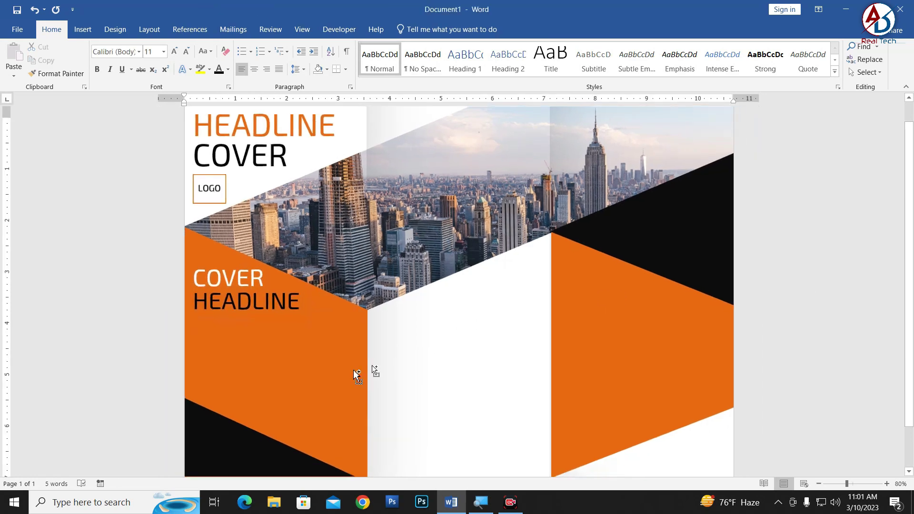
{"action": "scroll", "coordinate": [341, 379], "scroll_direction": "down", "scroll_amount": 4}
{"action": "scroll", "coordinate": [379, 369], "scroll_direction": "up", "scroll_amount": 4}
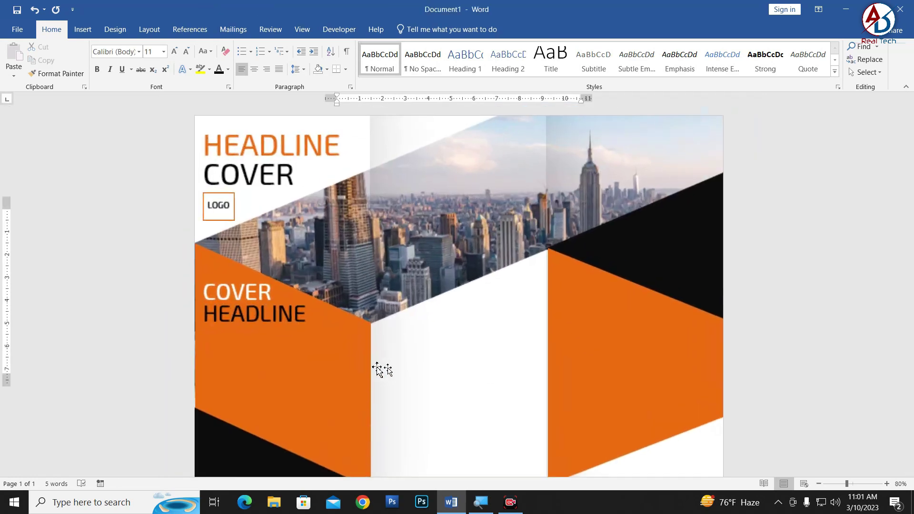
{"action": "left_click", "coordinate": [82, 29]}
{"action": "left_click", "coordinate": [171, 59]}
{"action": "left_click", "coordinate": [166, 100]}
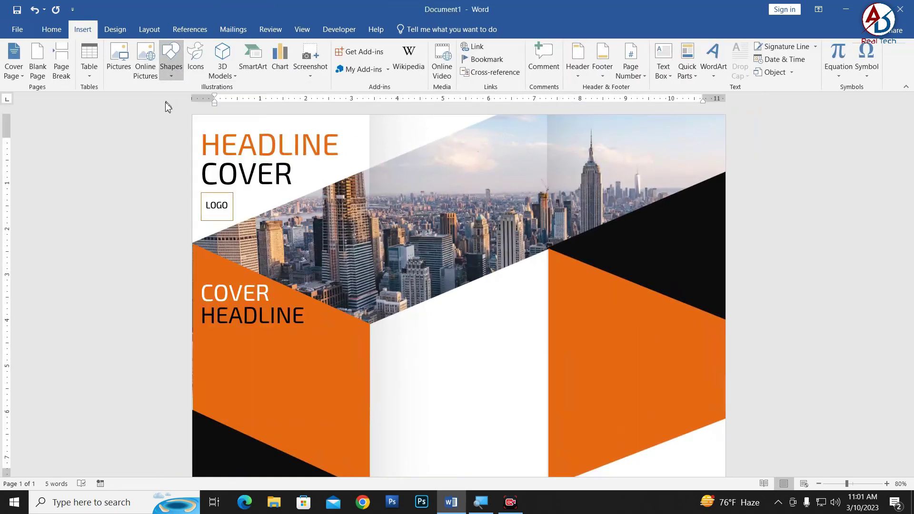
{"action": "left_click_drag", "start_coordinate": [201, 329], "coordinate": [336, 410]}
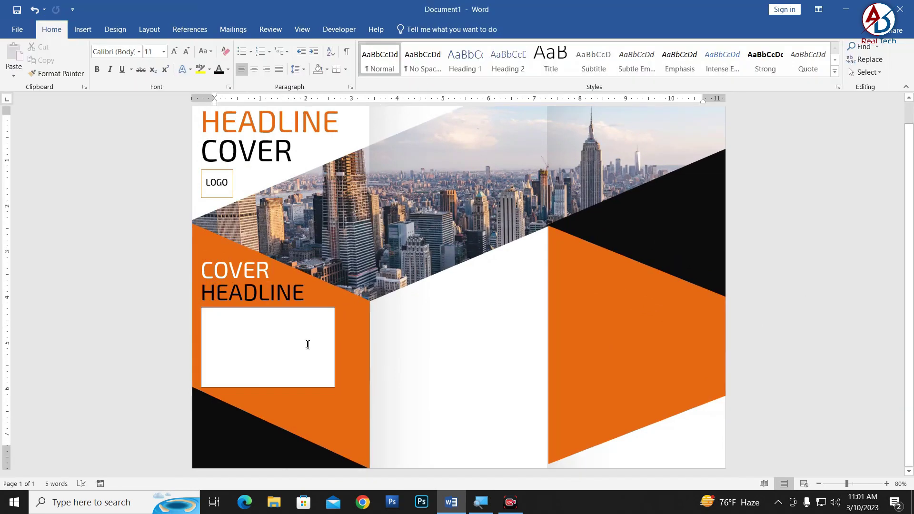
{"action": "scroll", "coordinate": [306, 340], "scroll_direction": "up", "scroll_amount": 3}
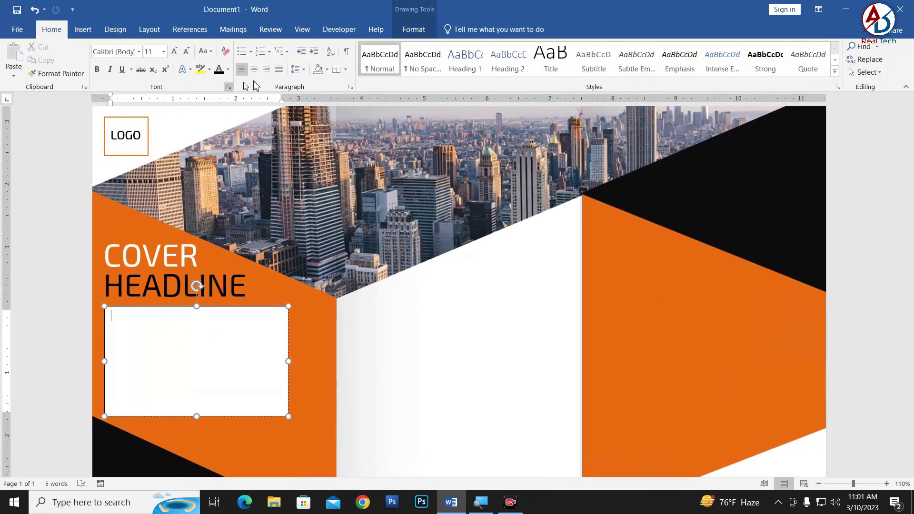
{"action": "left_click", "coordinate": [423, 60]}
{"action": "type", "text": "="}
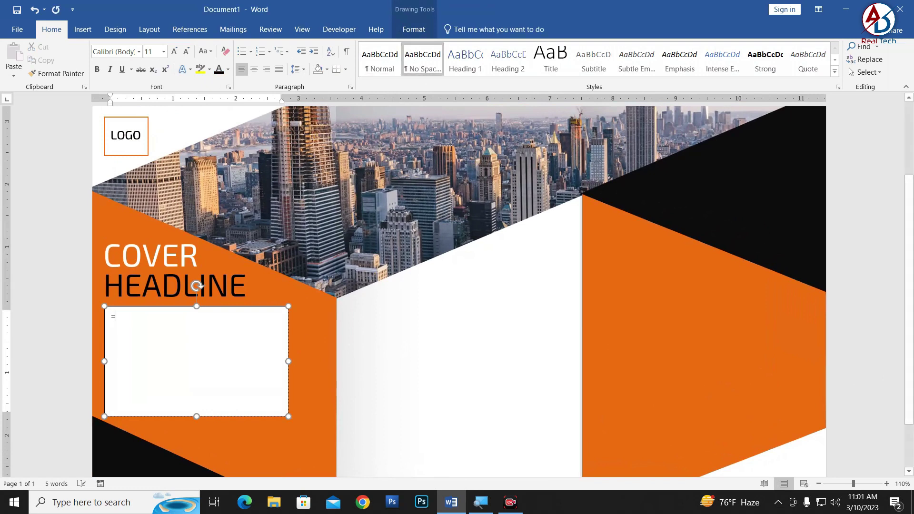
- Fill the box with =RAND(1) sample text, justified and coloured white
{"action": "type", "text": "RAND(1"}
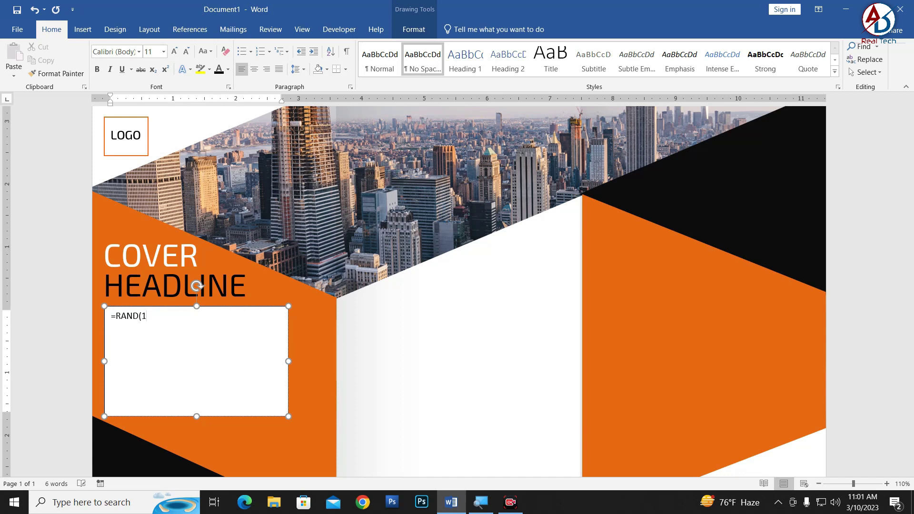
{"action": "key", "text": "Return"}
{"action": "key", "text": "ctrl+a"}
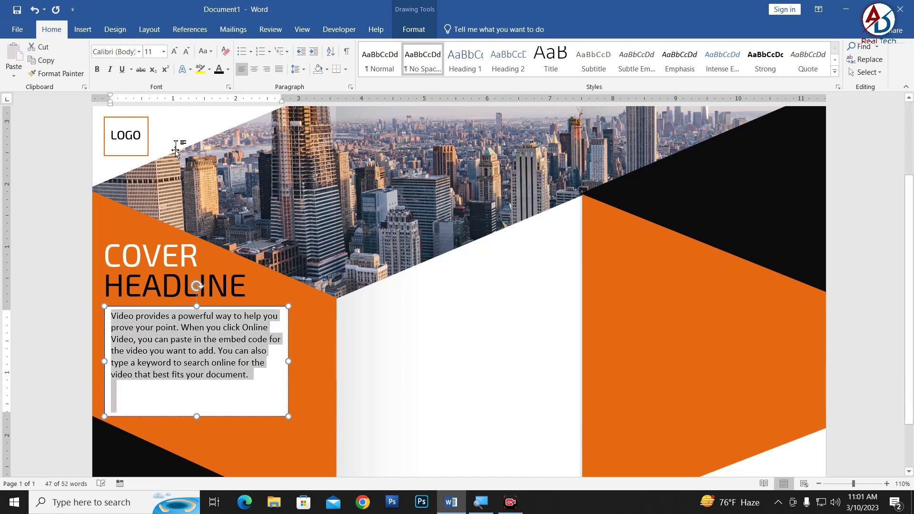
{"action": "left_click", "coordinate": [278, 69]}
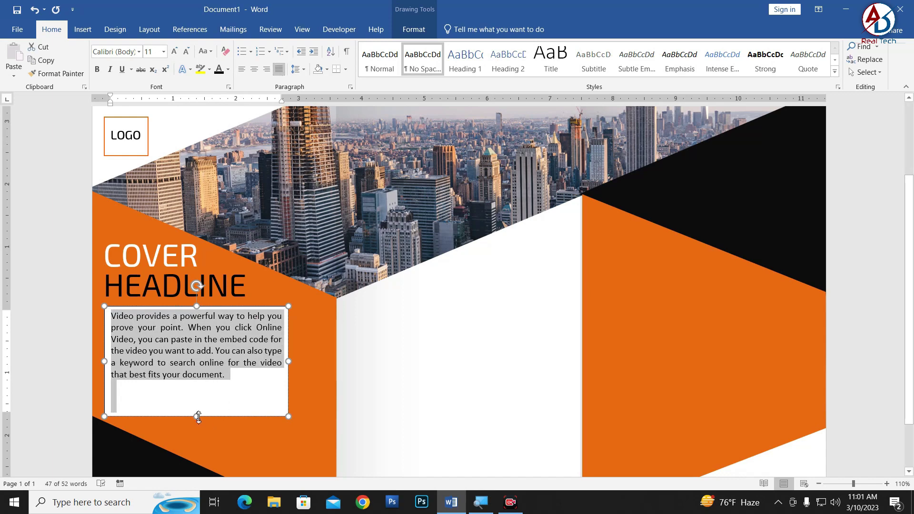
{"action": "left_click_drag", "start_coordinate": [199, 417], "coordinate": [196, 385]}
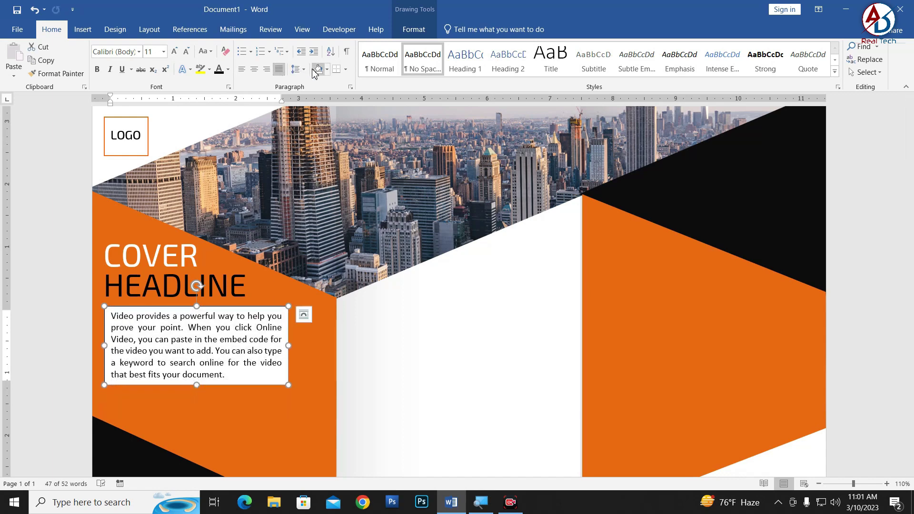
{"action": "left_click", "coordinate": [228, 70]}
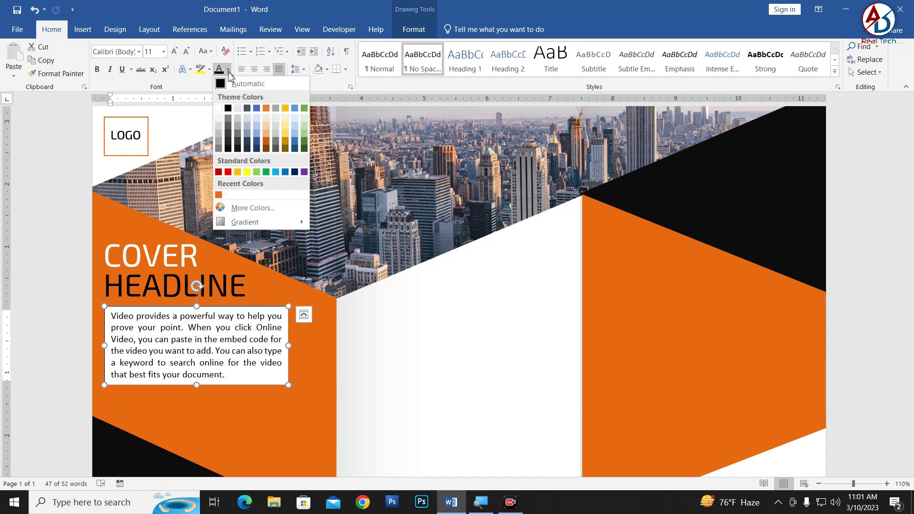
{"action": "left_click", "coordinate": [218, 108]}
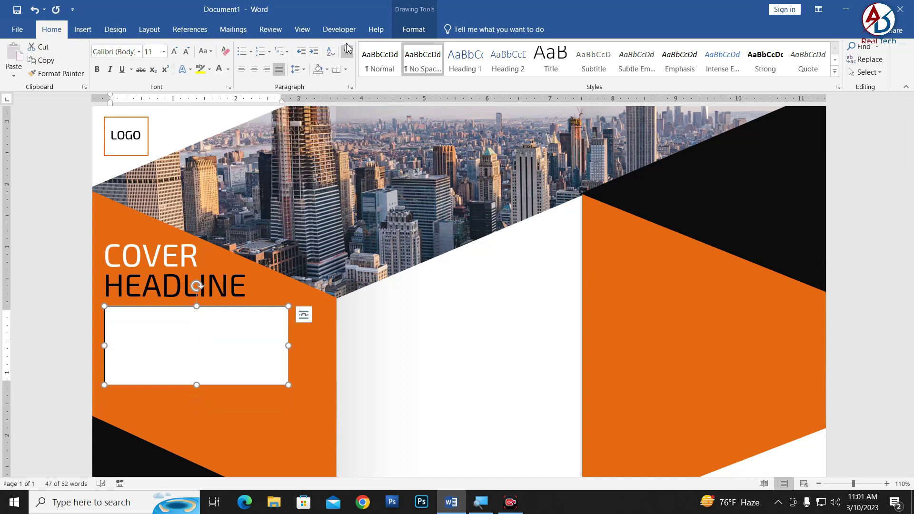
- Remove the text box outline and resize it to fit under the headline
{"action": "left_click", "coordinate": [414, 29]}
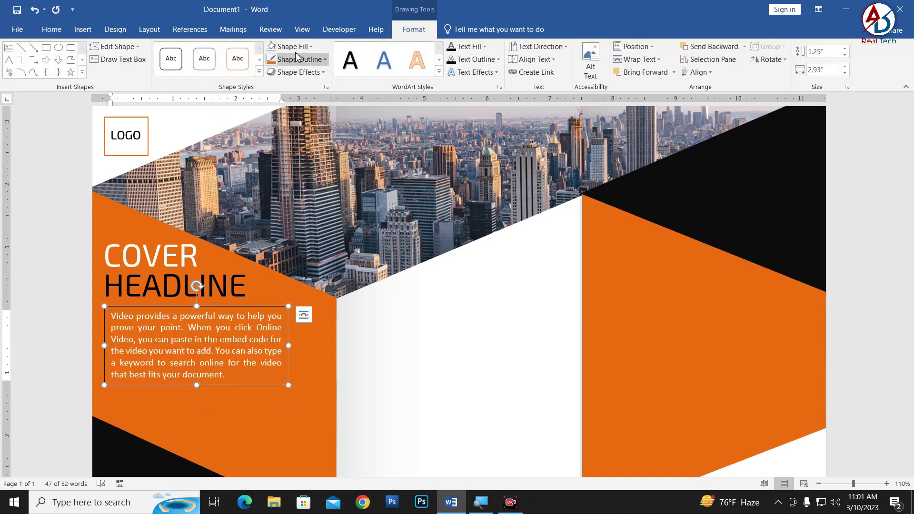
{"action": "left_click", "coordinate": [297, 59]}
{"action": "left_click", "coordinate": [301, 183]}
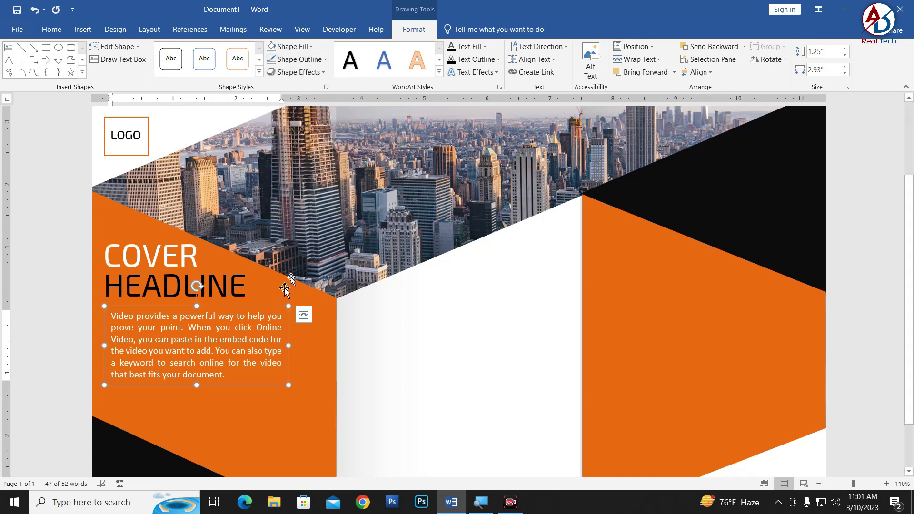
{"action": "left_click_drag", "start_coordinate": [261, 308], "coordinate": [253, 301]}
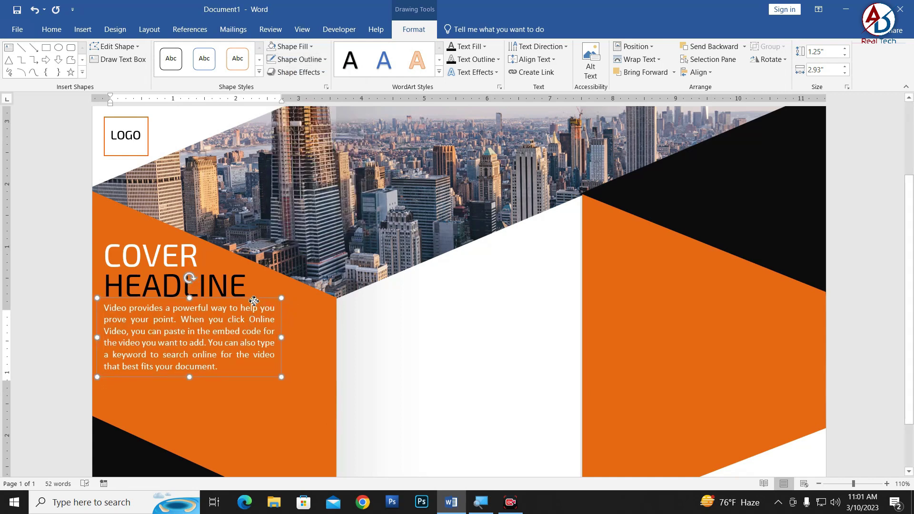
{"action": "left_click_drag", "start_coordinate": [280, 338], "coordinate": [253, 337]}
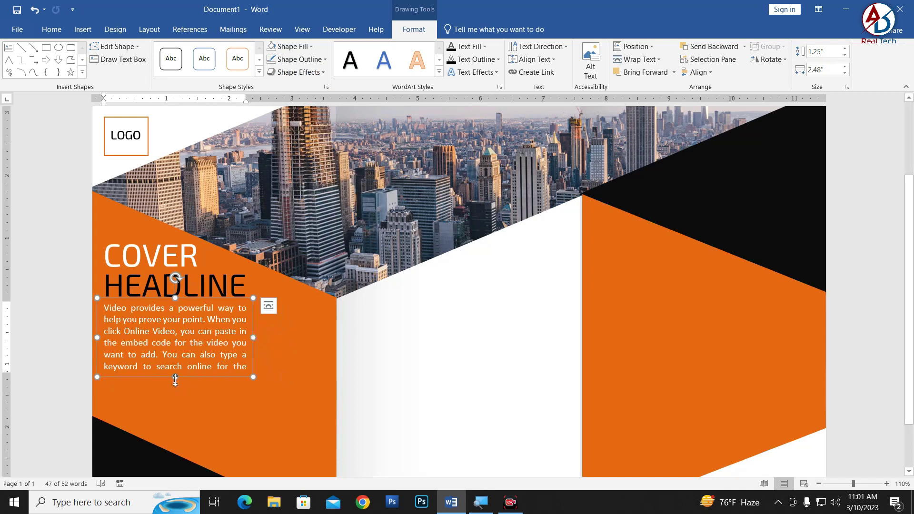
{"action": "left_click_drag", "start_coordinate": [175, 381], "coordinate": [174, 410]}
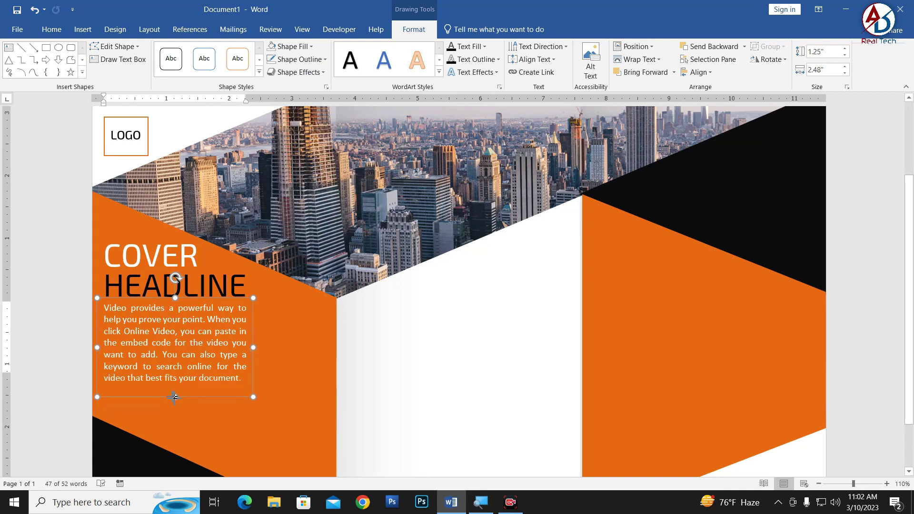
- Duplicate the paragraph box lower on the panel
{"action": "scroll", "coordinate": [310, 398], "scroll_direction": "down", "scroll_amount": 1, "text": "ctrl"}
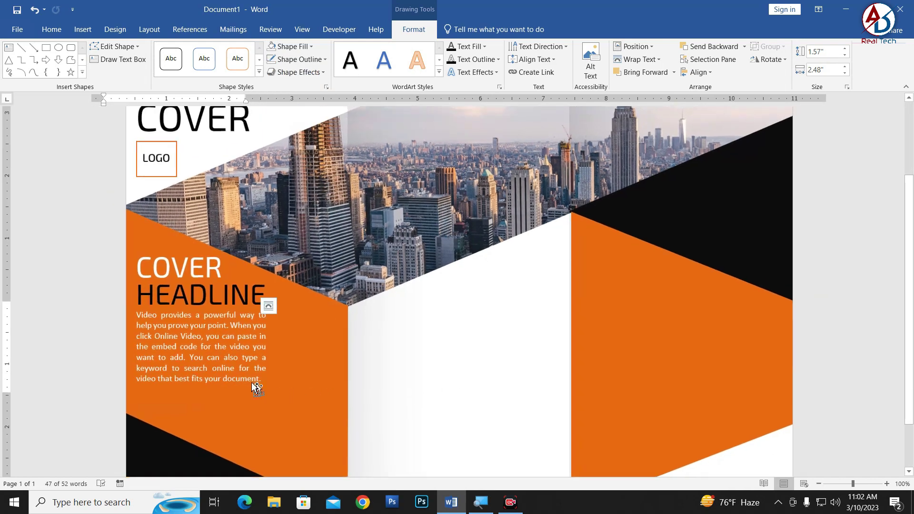
{"action": "scroll", "coordinate": [304, 380], "scroll_direction": "down", "scroll_amount": 3, "text": "ctrl"}
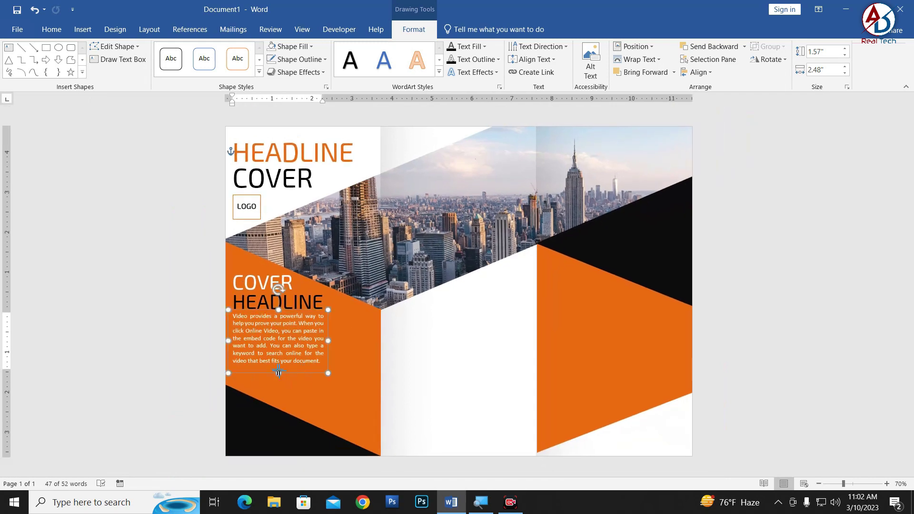
{"action": "mouse_move", "coordinate": [281, 374]}
{"action": "left_mouse_down"}
{"action": "mouse_move", "coordinate": [327, 396]}
{"action": "mouse_move", "coordinate": [340, 420]}
{"action": "left_mouse_up"}
{"action": "scroll", "coordinate": [339, 420], "scroll_direction": "up", "scroll_amount": 3, "text": "ctrl"}
- Widen the copied box leftward and left-align its text
{"action": "scroll", "coordinate": [338, 418], "scroll_direction": "up", "scroll_amount": 2, "text": "ctrl"}
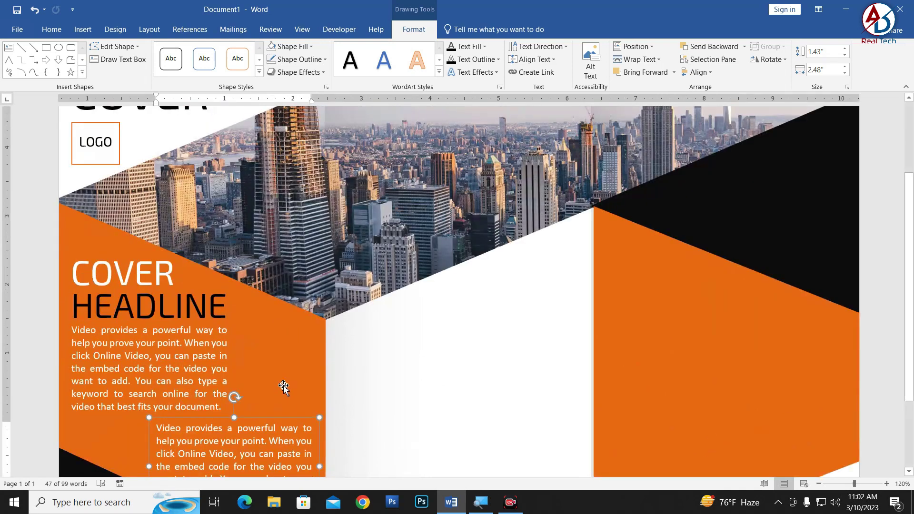
{"action": "left_click", "coordinate": [83, 29]}
{"action": "scroll", "coordinate": [151, 361], "scroll_direction": "down", "scroll_amount": 3}
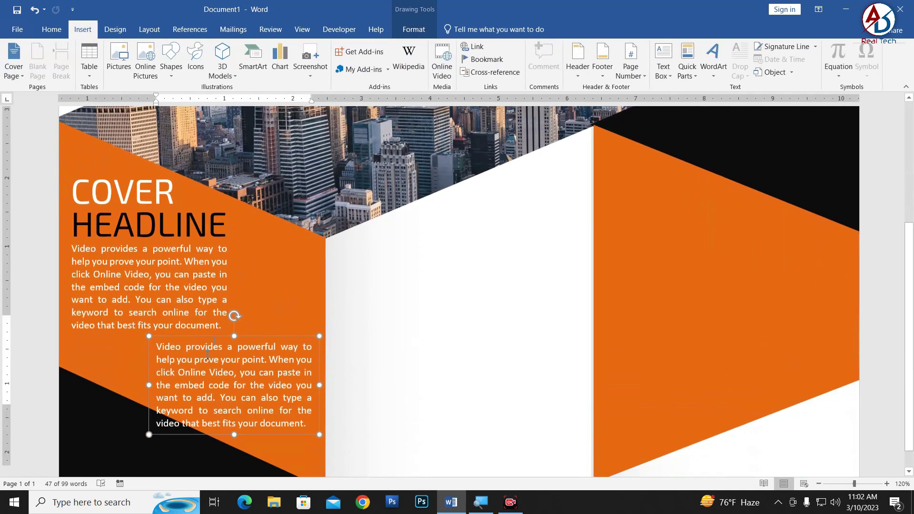
{"action": "left_click_drag", "start_coordinate": [151, 360], "coordinate": [90, 359]}
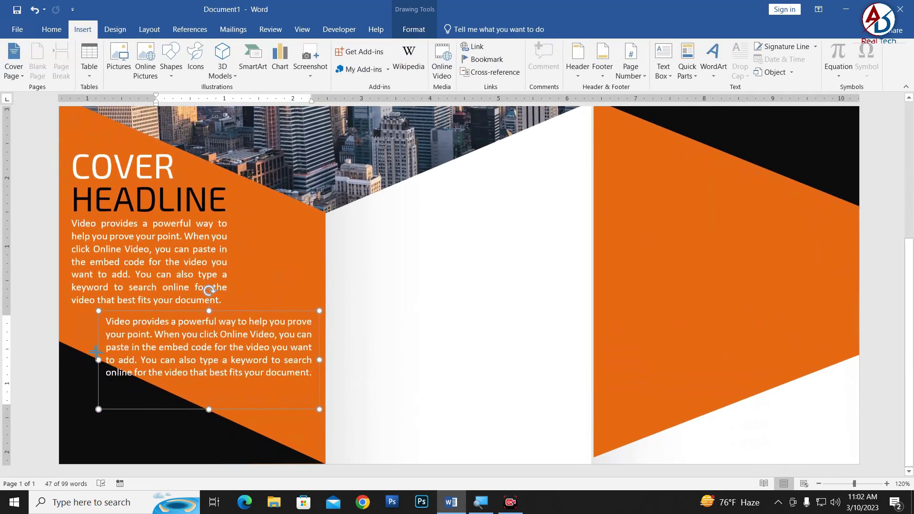
{"action": "left_click", "coordinate": [52, 29]}
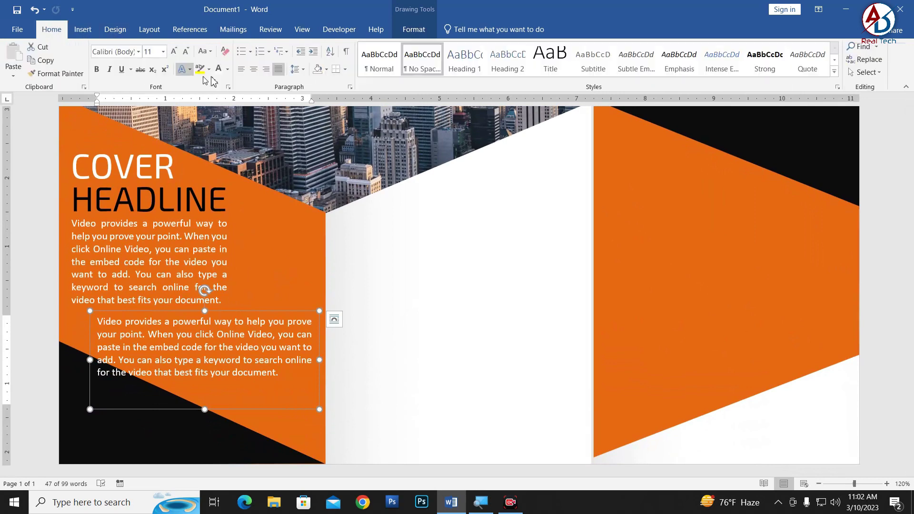
{"action": "left_click", "coordinate": [242, 69]}
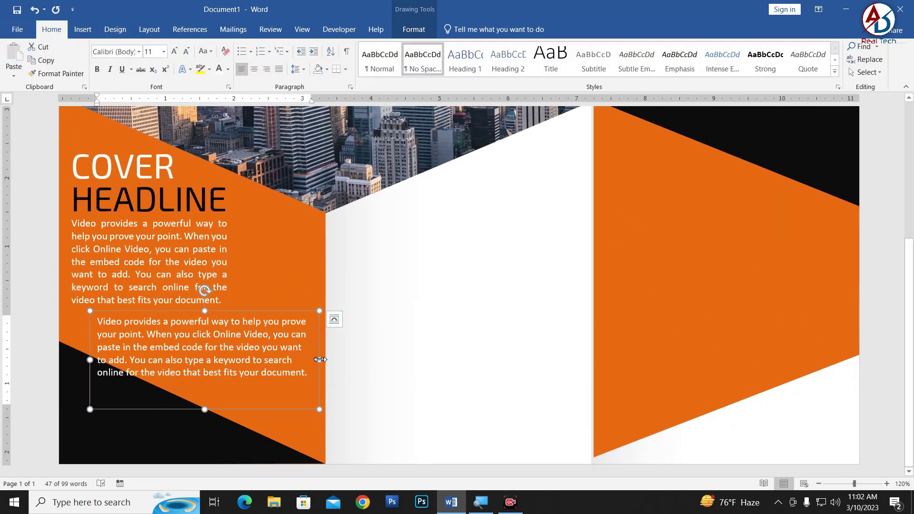
{"action": "left_click_drag", "start_coordinate": [320, 360], "coordinate": [314, 360]}
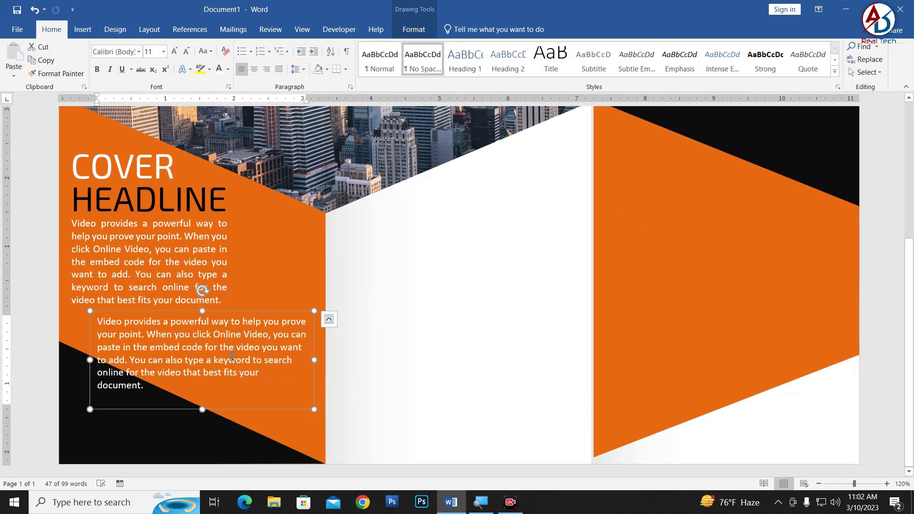
- Delete the second half of the copied text and trim the box to three lines
{"action": "left_click_drag", "start_coordinate": [262, 350], "coordinate": [145, 386]}
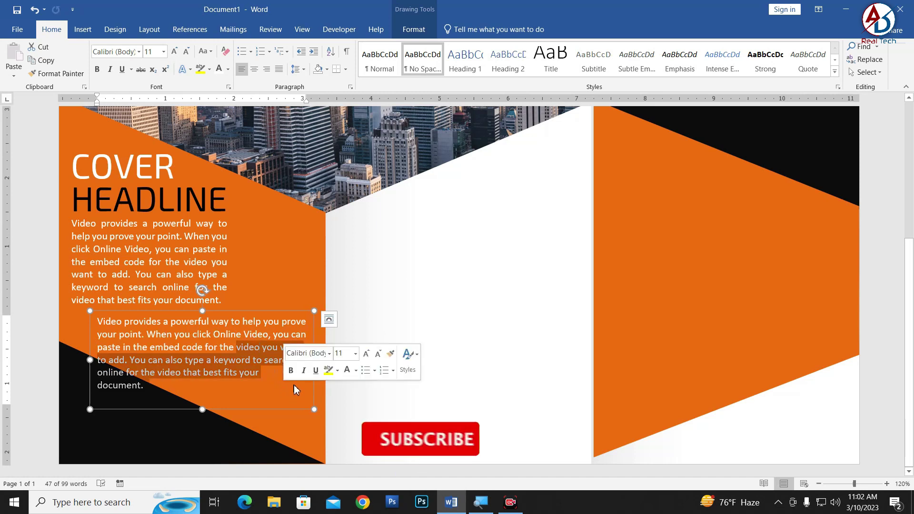
{"action": "key", "text": "Delete"}
{"action": "left_click_drag", "start_coordinate": [202, 409], "coordinate": [203, 360]}
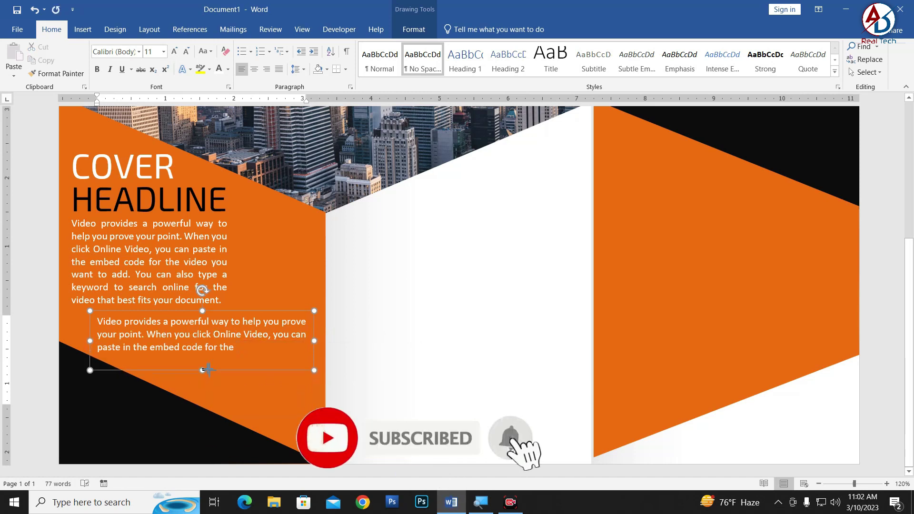
{"action": "left_click_drag", "start_coordinate": [257, 367], "coordinate": [268, 375]}
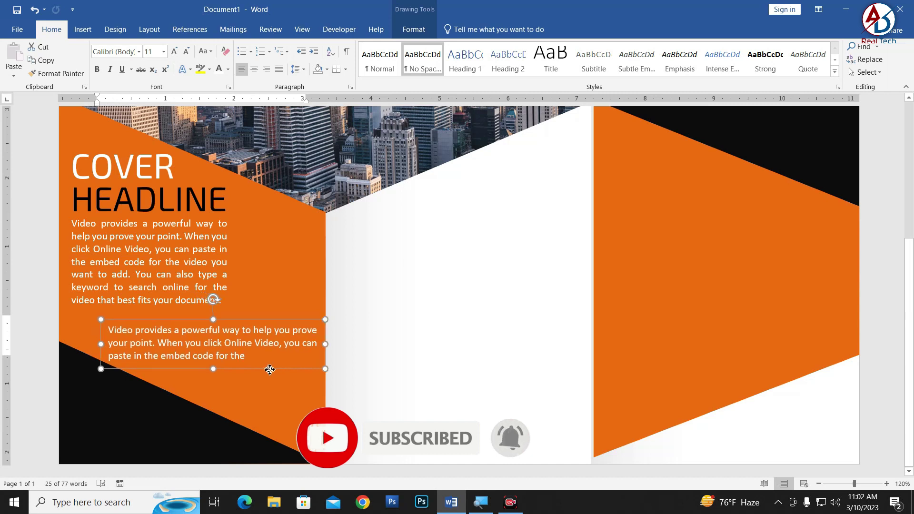
{"action": "mouse_move", "coordinate": [326, 346]}
{"action": "left_mouse_down"}
{"action": "mouse_move", "coordinate": [282, 346]}
{"action": "mouse_move", "coordinate": [298, 369]}
{"action": "mouse_move", "coordinate": [292, 376]}
{"action": "left_mouse_up"}
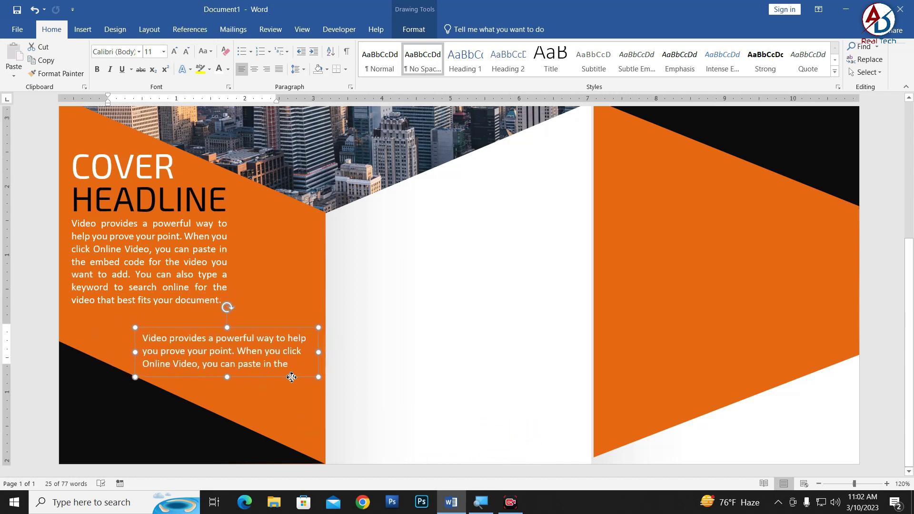
- Make the lower sample text black and copy the COVER headline box to the middle panel
{"action": "left_click", "coordinate": [229, 69]}
{"action": "left_click", "coordinate": [245, 81]}
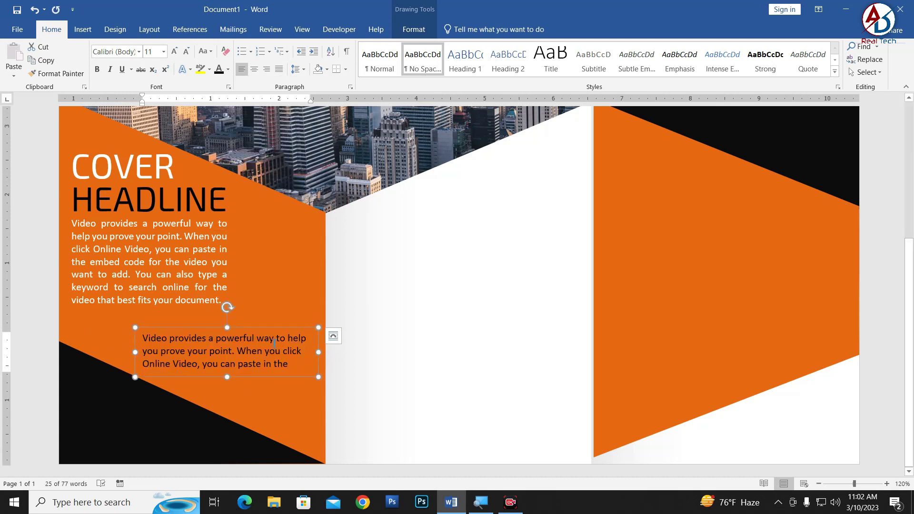
{"action": "left_click", "coordinate": [137, 172]}
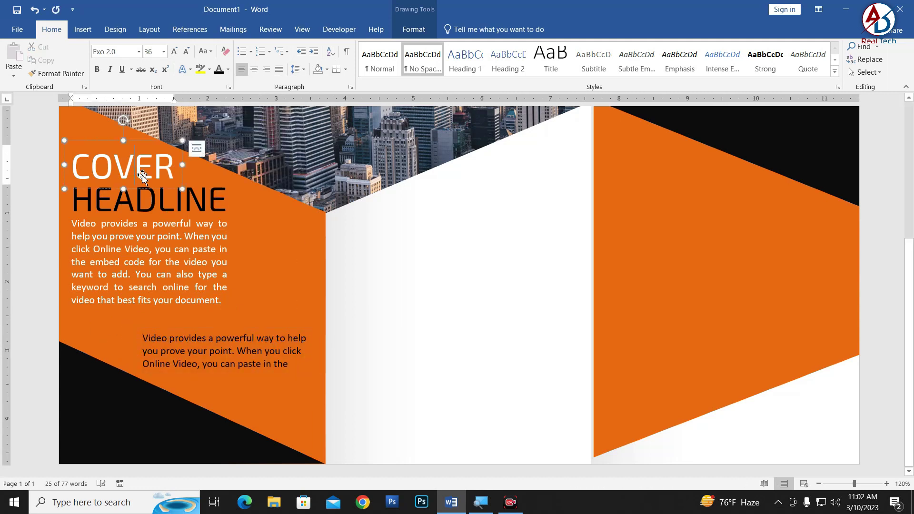
{"action": "left_click_drag", "start_coordinate": [149, 195], "coordinate": [457, 302]}
{"action": "left_click", "coordinate": [457, 303]}
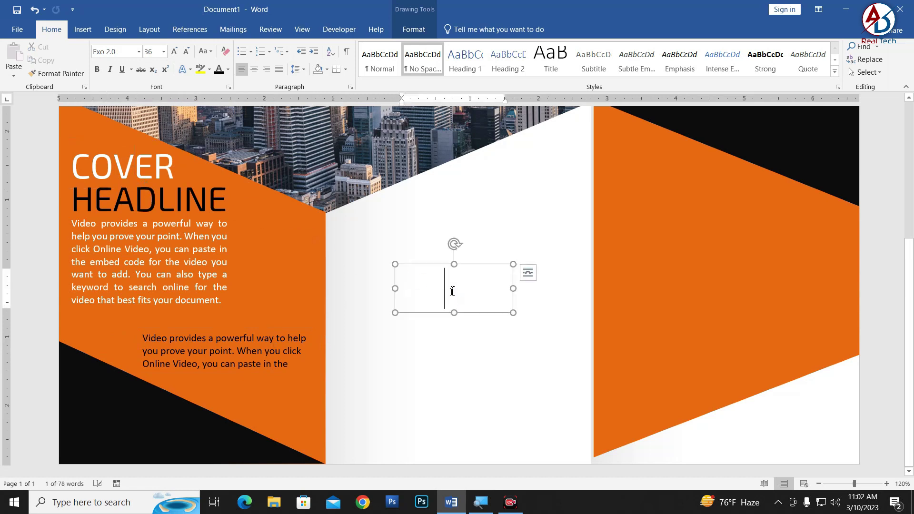
{"action": "key", "text": "ctrl+a"}
- Turn the copy into a black quote mark left of the text, with a second copy on the right
{"action": "left_click", "coordinate": [216, 71]}
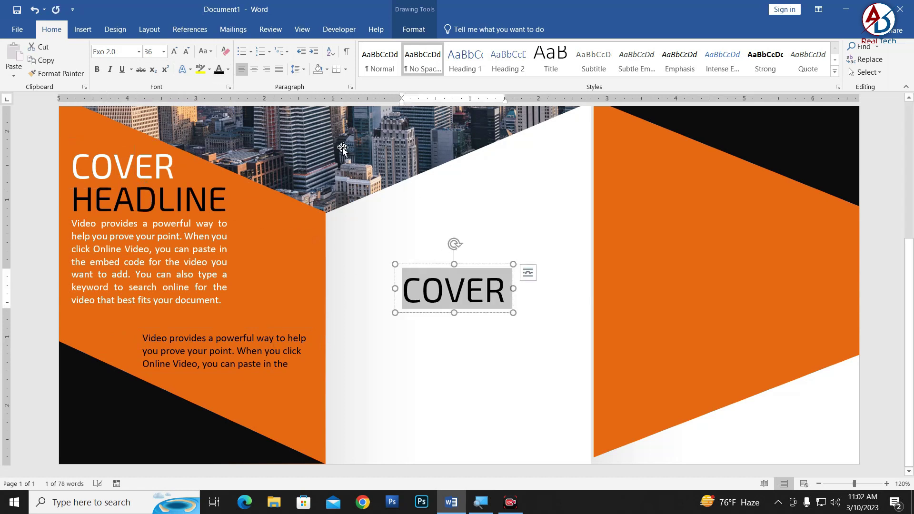
{"action": "key", "text": "BackSpace"}
{"action": "type", "text": "\""}
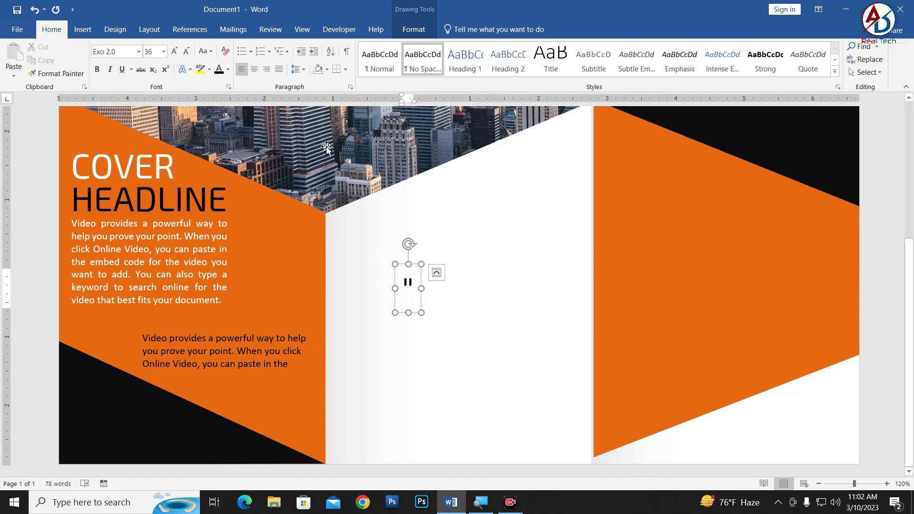
{"action": "left_click_drag", "start_coordinate": [419, 266], "coordinate": [142, 316]}
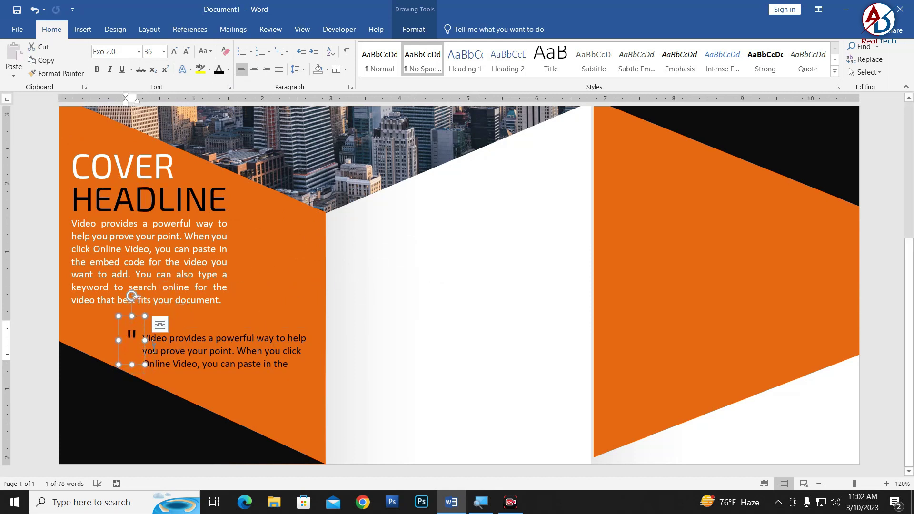
{"action": "left_click", "coordinate": [160, 325]}
{"action": "left_click_drag", "start_coordinate": [141, 366], "coordinate": [138, 384]}
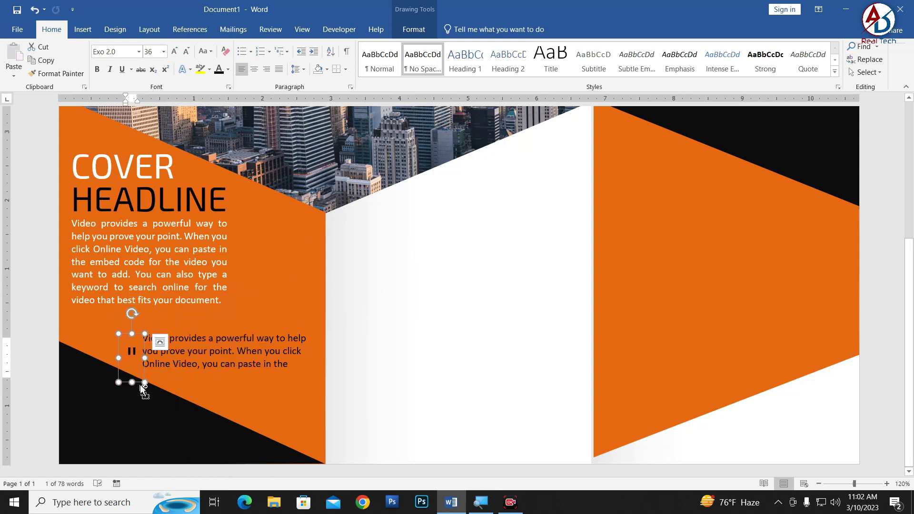
{"action": "left_click_drag", "start_coordinate": [141, 387], "coordinate": [315, 387]}
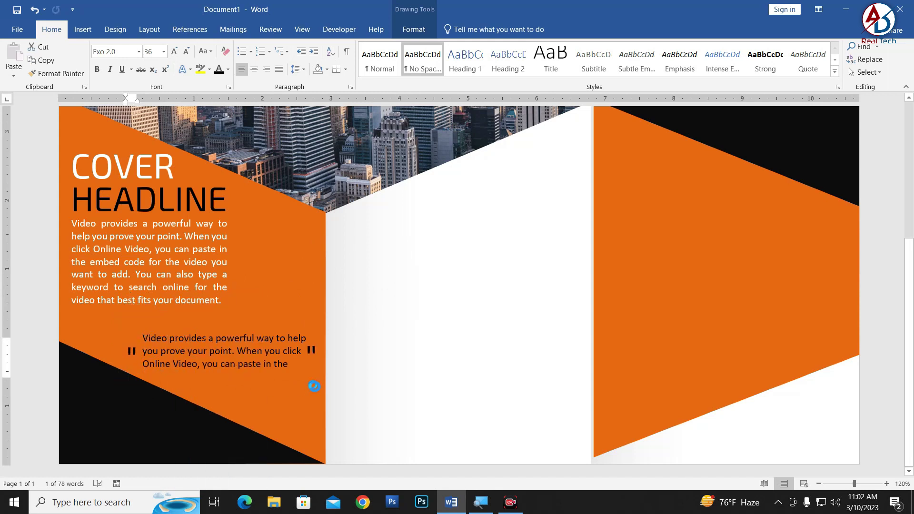
- Lengthen the quote text box to show a fourth line and nudge it up slightly
{"action": "left_click", "coordinate": [391, 357]}
{"action": "scroll", "coordinate": [355, 363], "scroll_direction": "down", "scroll_amount": 8, "text": "ctrl"}
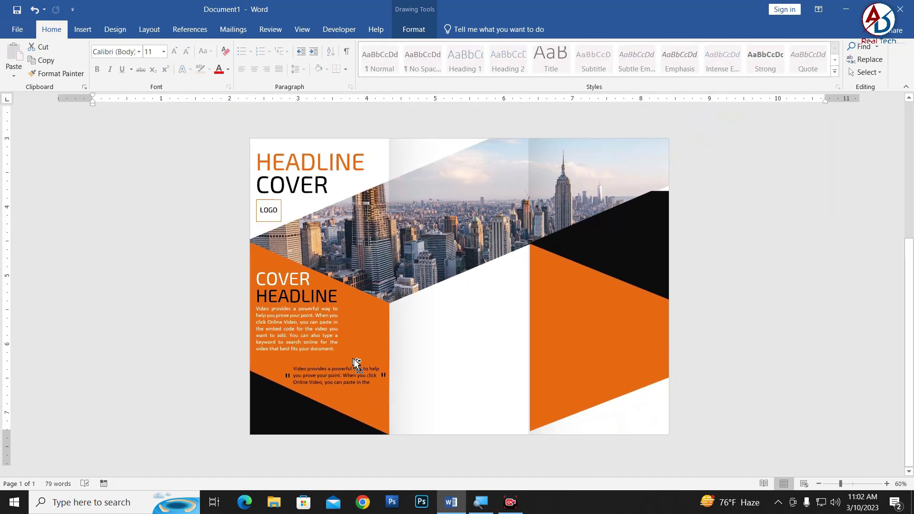
{"action": "scroll", "coordinate": [385, 369], "scroll_direction": "down", "scroll_amount": 3, "text": "ctrl"}
{"action": "scroll", "coordinate": [385, 368], "scroll_direction": "up", "scroll_amount": 9, "text": "ctrl"}
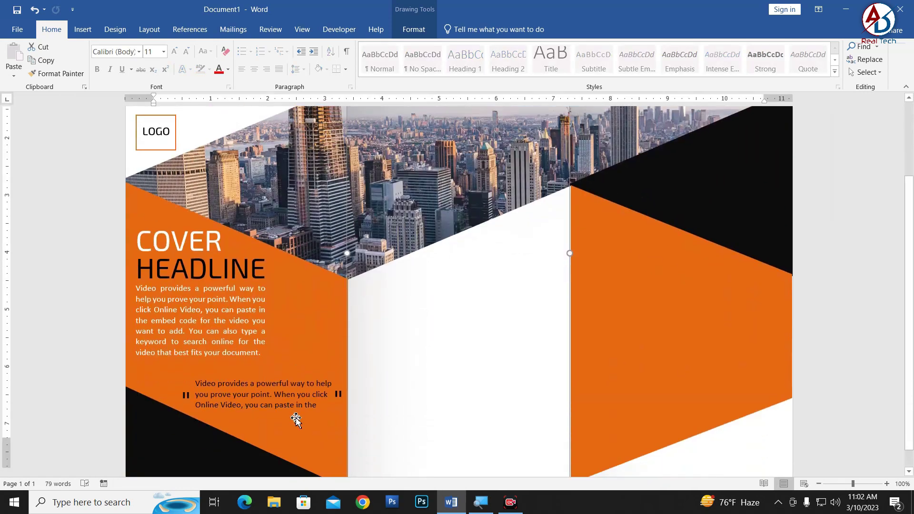
{"action": "left_click", "coordinate": [252, 372]}
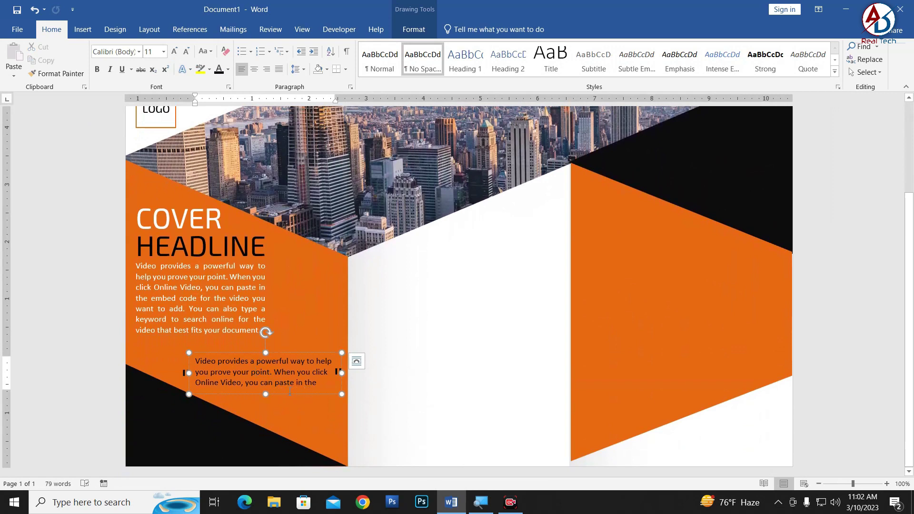
{"action": "left_click_drag", "start_coordinate": [266, 395], "coordinate": [265, 399]}
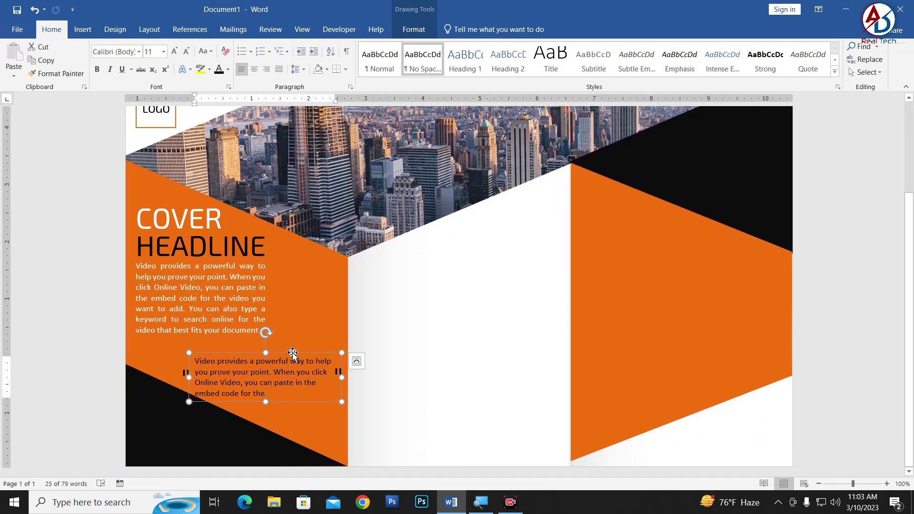
{"action": "left_click_drag", "start_coordinate": [292, 354], "coordinate": [292, 348]}
{"action": "left_click", "coordinate": [383, 396]}
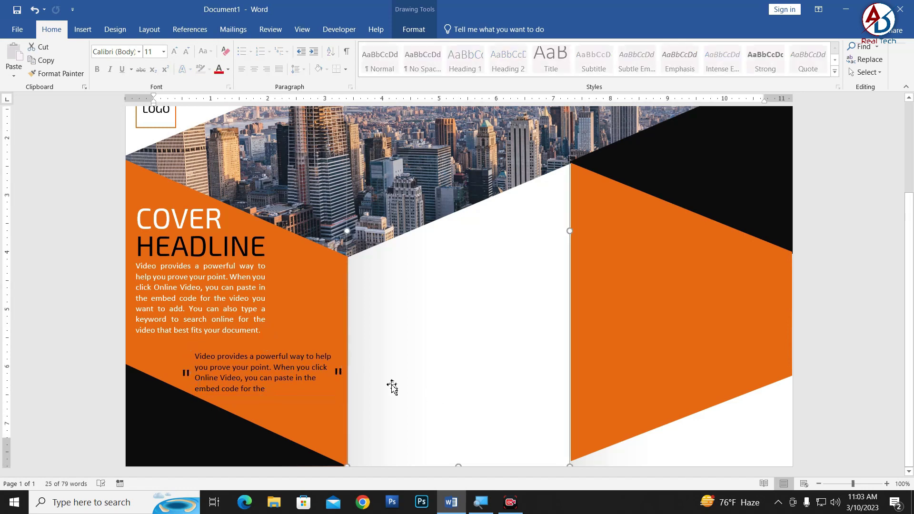
- Select the white middle panel shape, then reselect the quoted text box
{"action": "scroll", "coordinate": [604, 357], "scroll_direction": "down", "scroll_amount": 5, "text": "ctrl"}
{"action": "left_click", "coordinate": [457, 367]}
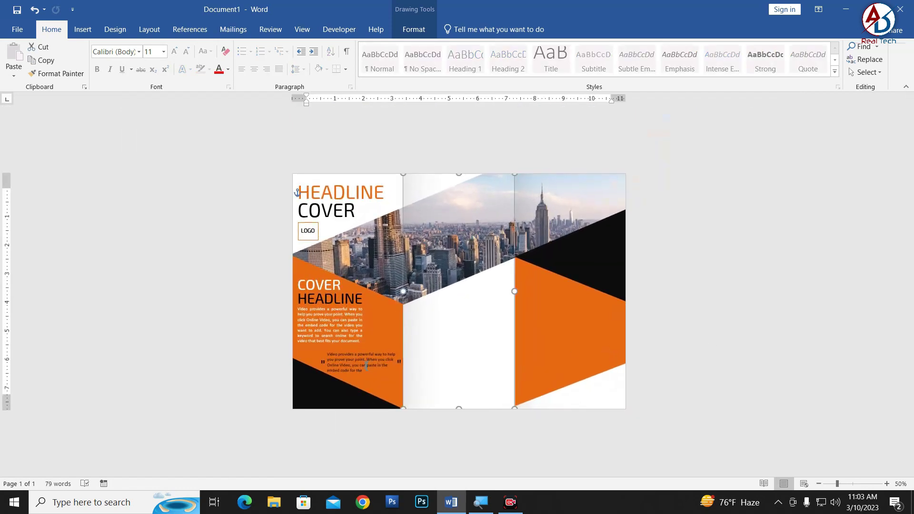
{"action": "scroll", "coordinate": [306, 405], "scroll_direction": "up", "scroll_amount": 3, "text": "ctrl"}
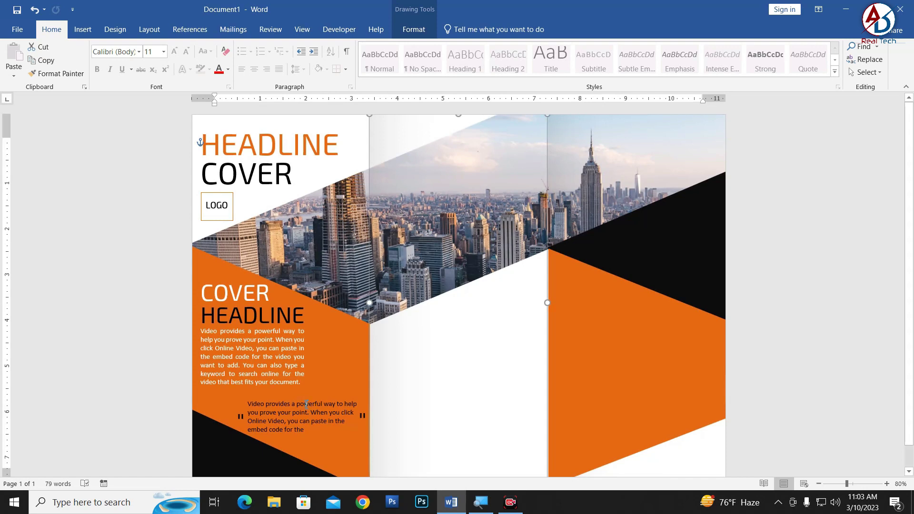
{"action": "scroll", "coordinate": [280, 409], "scroll_direction": "down", "scroll_amount": 1}
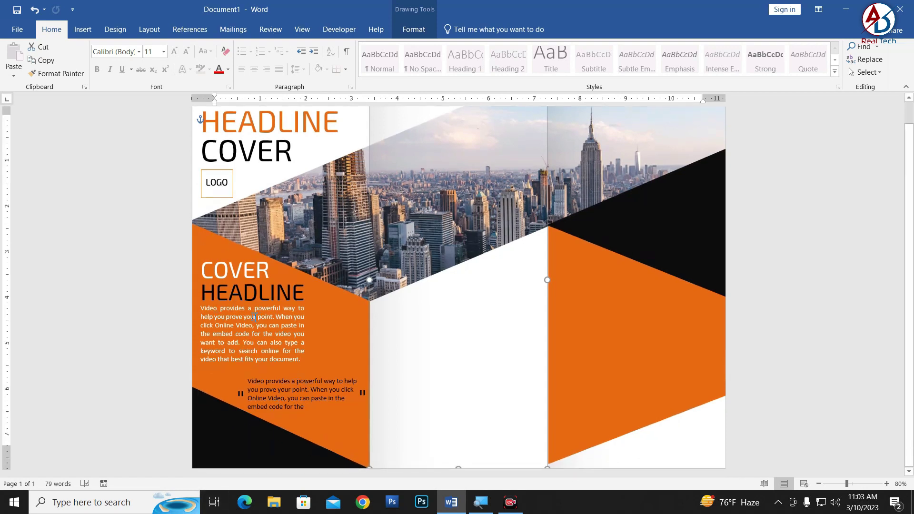
{"action": "left_click", "coordinate": [283, 394]}
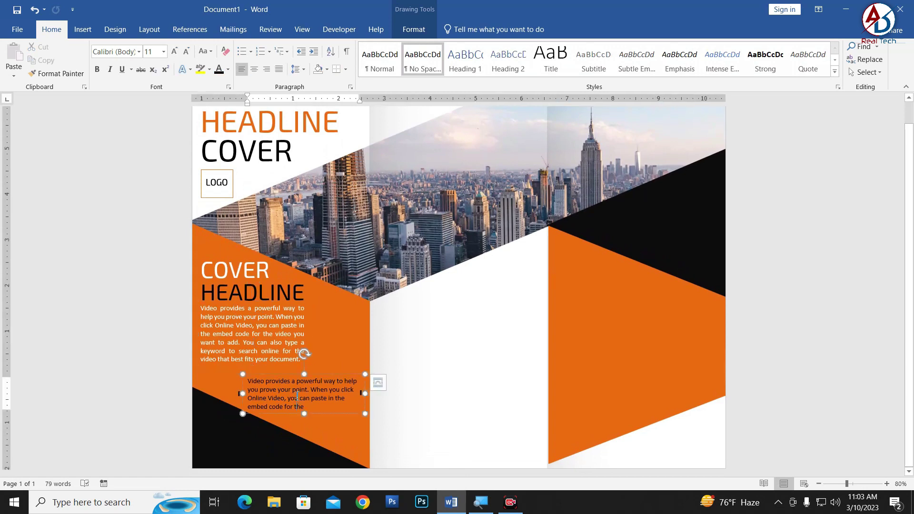
- Copy the quote text box to the black bottom-left corner, narrowed and with white text
{"action": "left_click_drag", "start_coordinate": [329, 393], "coordinate": [297, 418]}
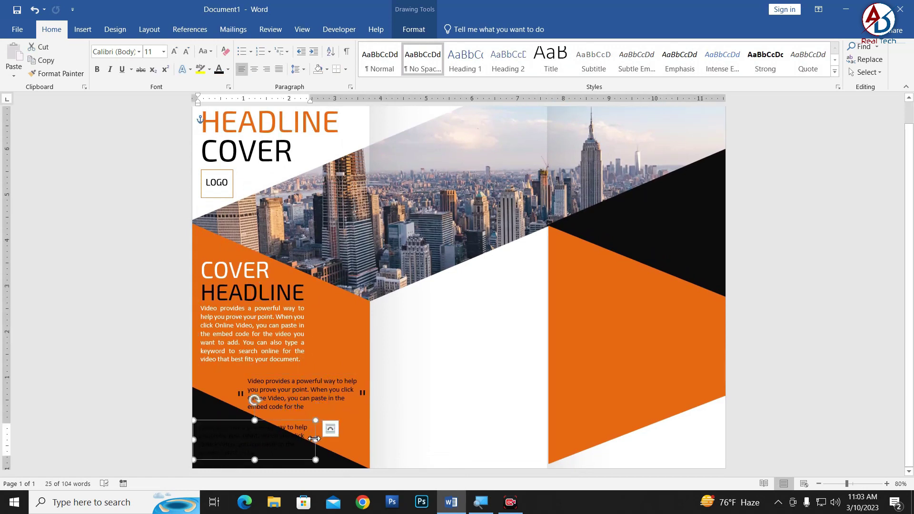
{"action": "left_click_drag", "start_coordinate": [315, 438], "coordinate": [266, 438]}
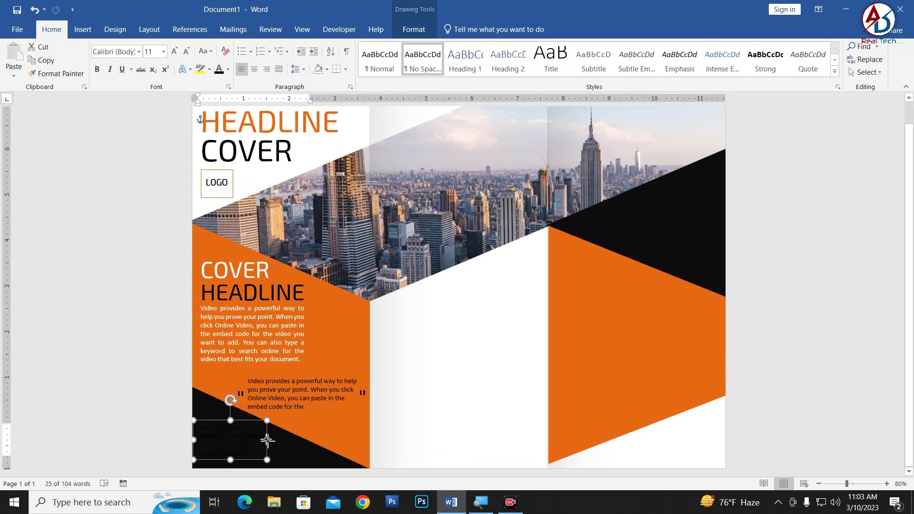
{"action": "left_click", "coordinate": [228, 69]}
{"action": "left_click", "coordinate": [219, 109]}
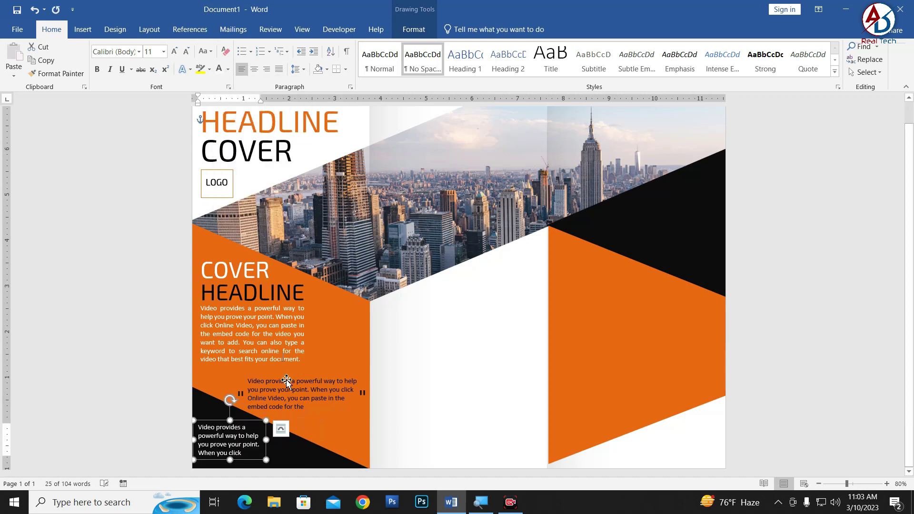
{"action": "left_click", "coordinate": [806, 374]}
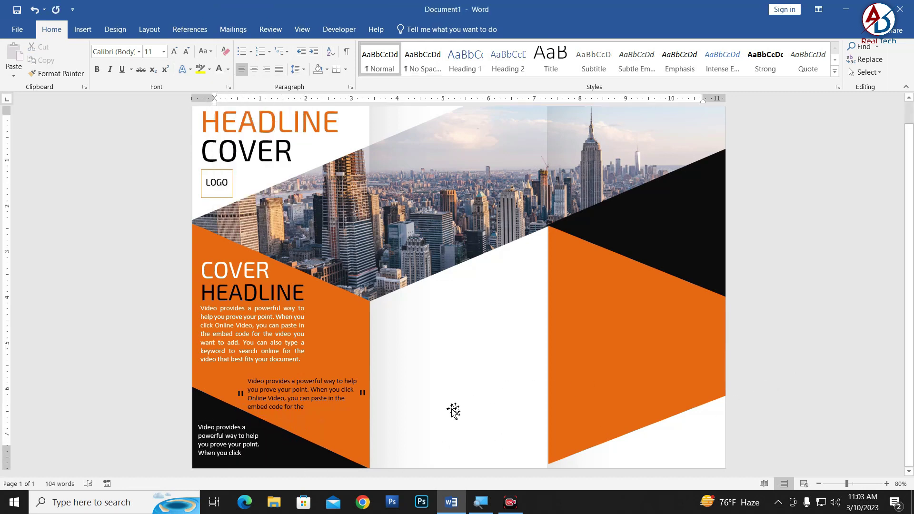
{"action": "left_click", "coordinate": [242, 448]}
{"action": "scroll", "coordinate": [311, 418], "scroll_direction": "down", "scroll_amount": 3}
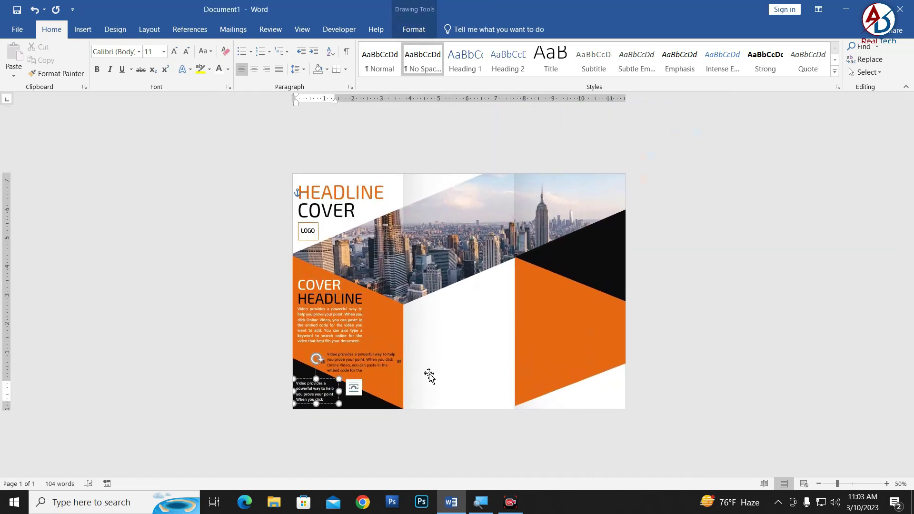
{"action": "scroll", "coordinate": [438, 377], "scroll_direction": "down", "scroll_amount": 1}
{"action": "scroll", "coordinate": [395, 373], "scroll_direction": "up", "scroll_amount": 1}
{"action": "scroll", "coordinate": [291, 367], "scroll_direction": "up", "scroll_amount": 1}
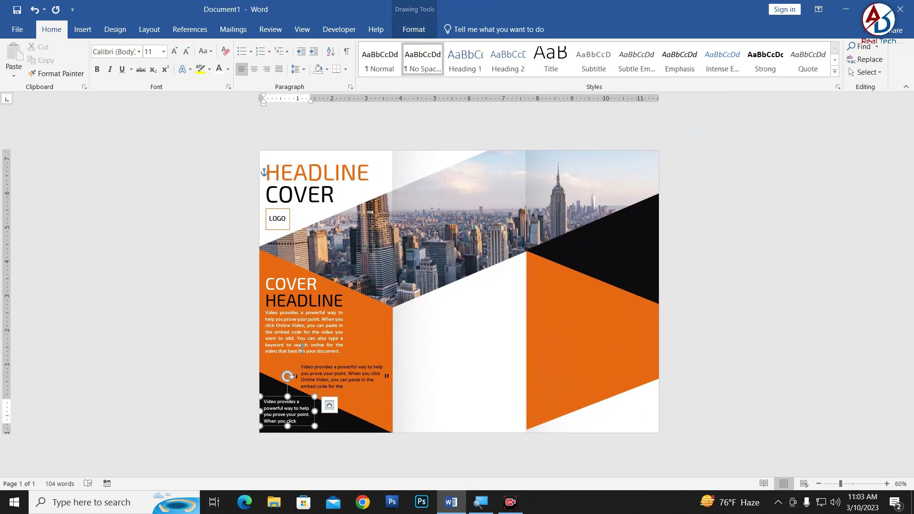
{"action": "scroll", "coordinate": [302, 348], "scroll_direction": "up", "scroll_amount": 1}
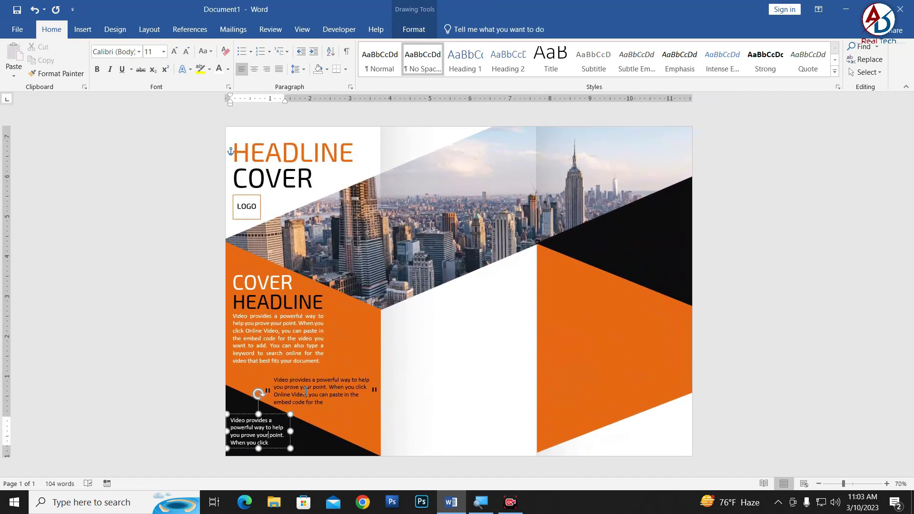
{"action": "left_click", "coordinate": [305, 392]}
- Copy the sample text and a HEADLINE box into the middle panel, retitling it 'Lorem ipsum dolor'
{"action": "left_click_drag", "start_coordinate": [344, 376], "coordinate": [449, 328]}
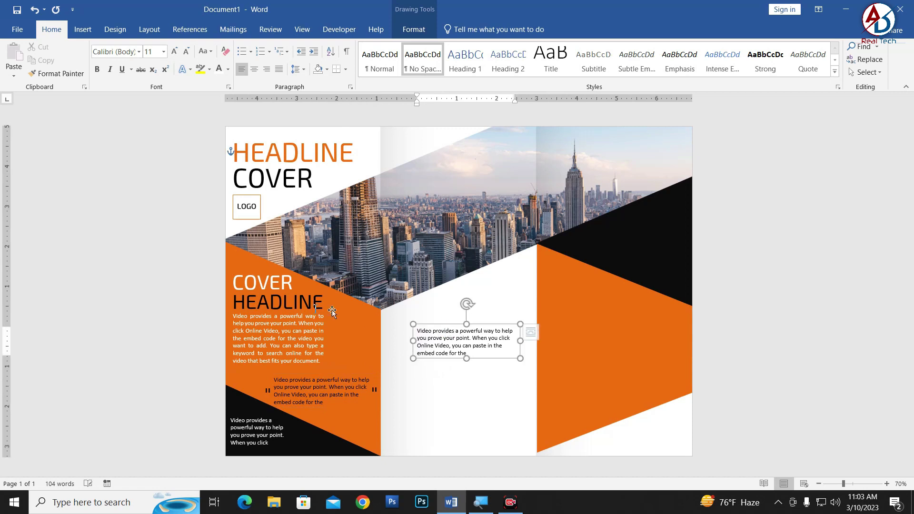
{"action": "left_click", "coordinate": [291, 290]}
{"action": "left_click_drag", "start_coordinate": [297, 285], "coordinate": [468, 314]}
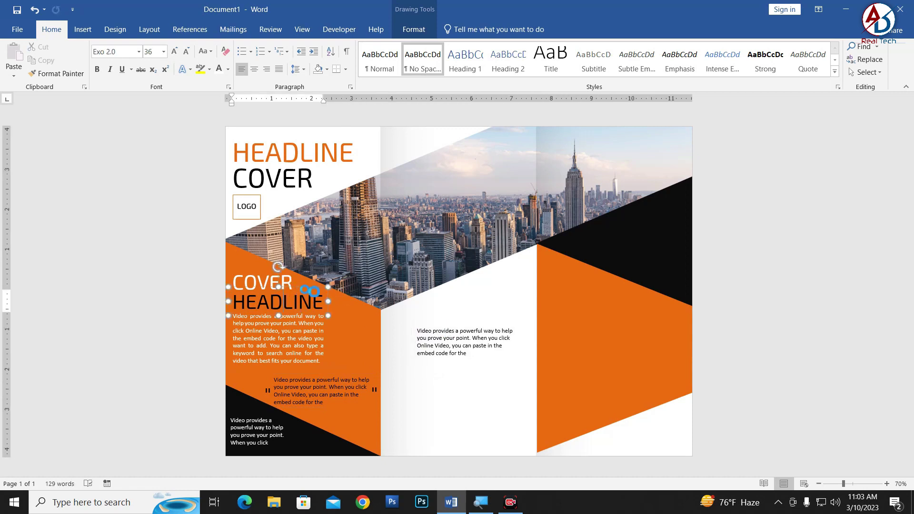
{"action": "double_click", "coordinate": [469, 314]}
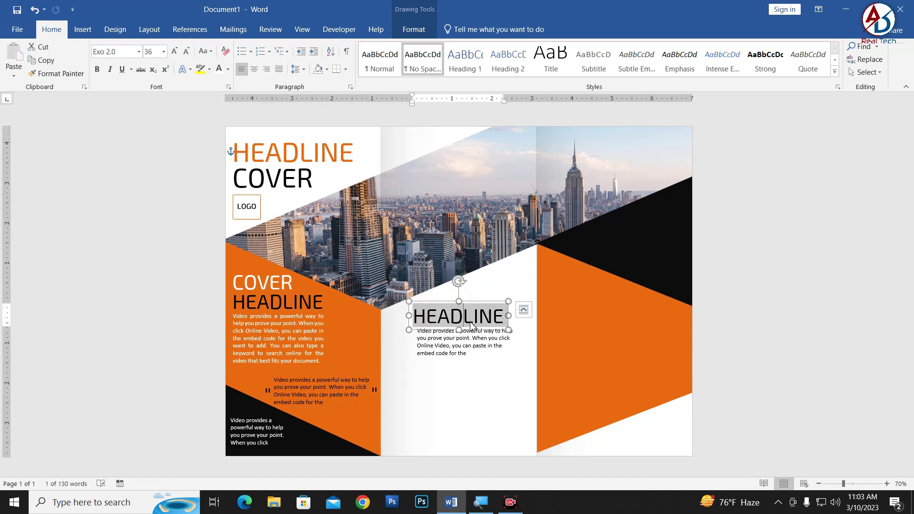
{"action": "type", "text": "Lorem ipsum dolor"}
- Shrink the 'Lorem ipsum dolor' heading to 18 pt and make it bold
{"action": "triple_click", "coordinate": [471, 323]}
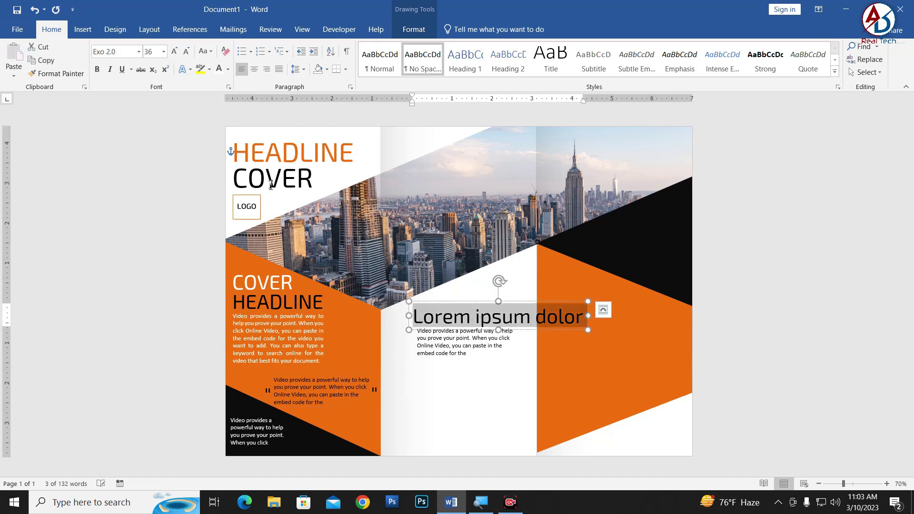
{"action": "left_click", "coordinate": [186, 53]}
{"action": "left_click", "coordinate": [185, 54]}
{"action": "left_click", "coordinate": [186, 53]}
{"action": "left_click", "coordinate": [185, 53]}
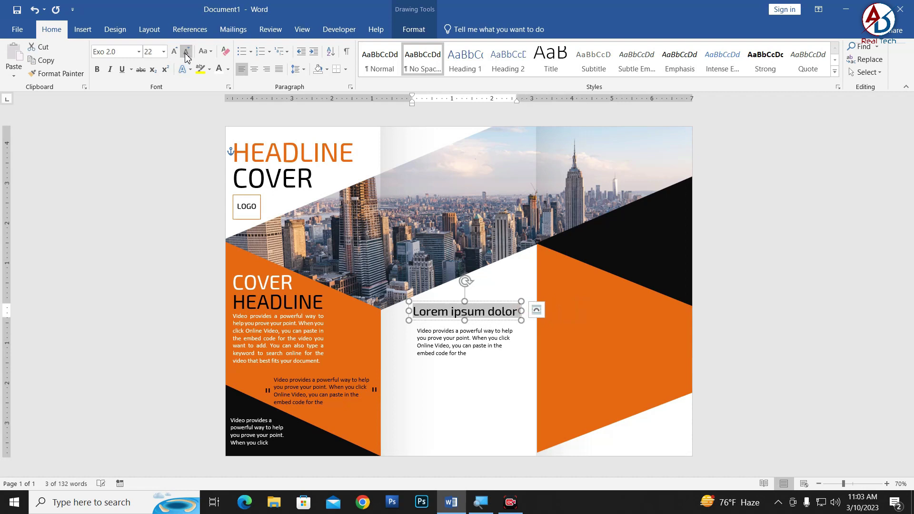
{"action": "left_click", "coordinate": [185, 53]}
{"action": "left_click", "coordinate": [186, 52]}
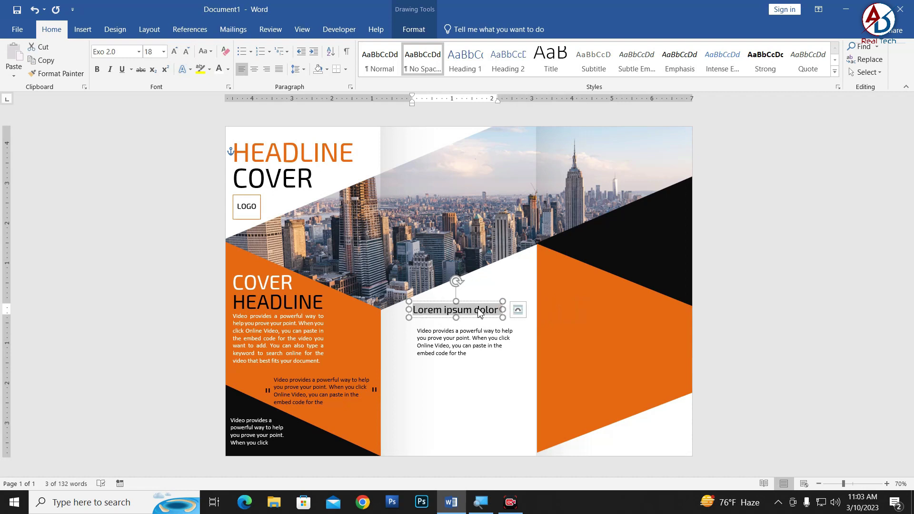
{"action": "left_click", "coordinate": [99, 72]}
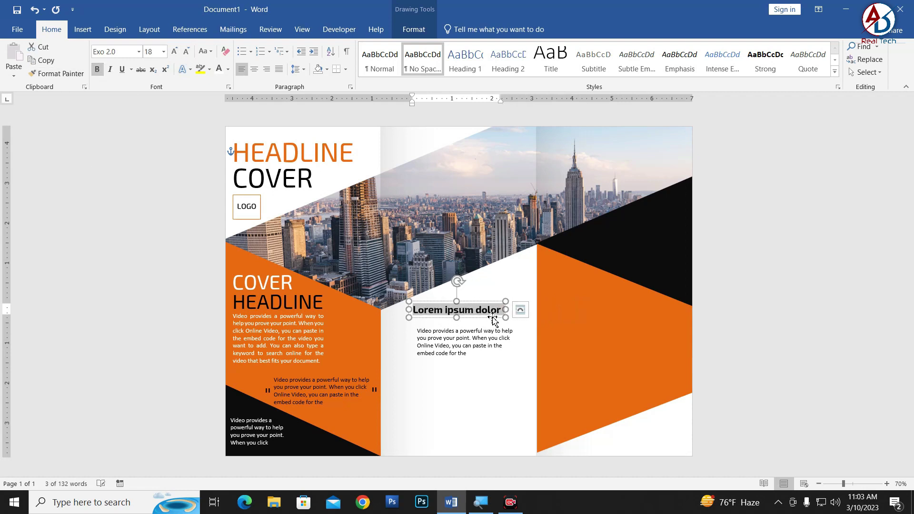
- Nudge the heading box slightly right and down, just above its body text
{"action": "left_click_drag", "start_coordinate": [481, 304], "coordinate": [484, 305]}
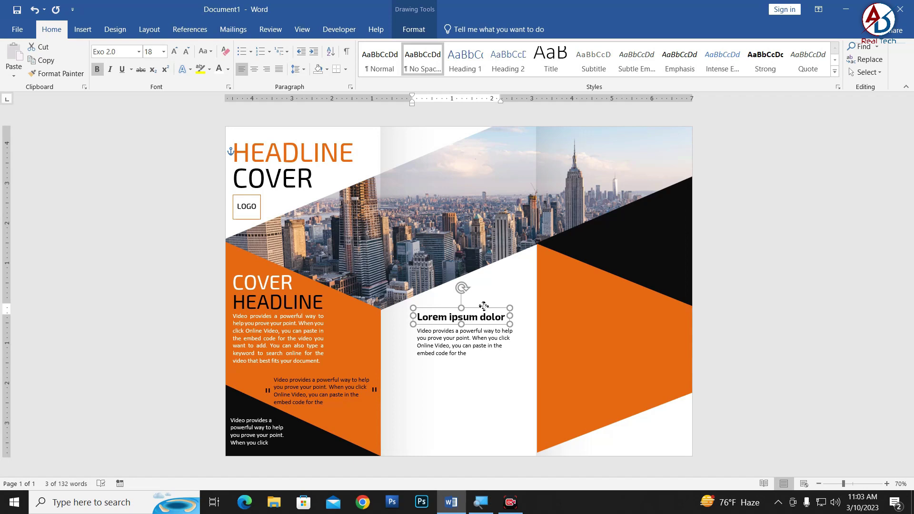
{"action": "left_click", "coordinate": [495, 355]}
{"action": "scroll", "coordinate": [490, 349], "scroll_direction": "up", "scroll_amount": 6, "text": "ctrl"}
{"action": "scroll", "coordinate": [431, 432], "scroll_direction": "down", "scroll_amount": 5}
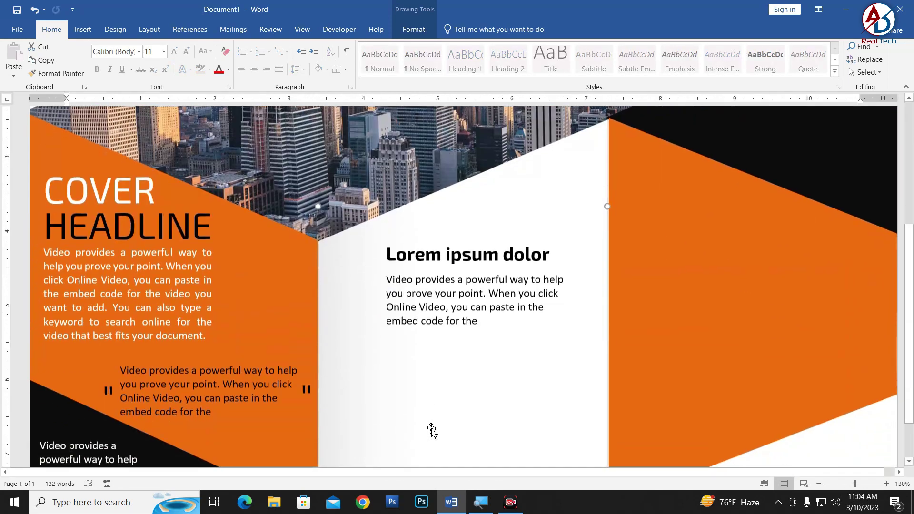
{"action": "left_click", "coordinate": [472, 195]}
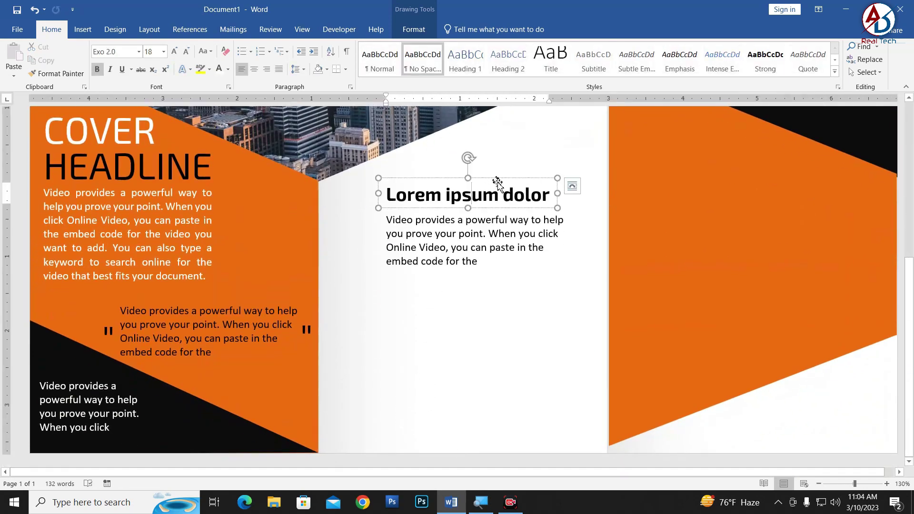
- Color the Lorem ipsum dolor heading and its body paragraph orange
{"action": "left_click_drag", "start_coordinate": [498, 182], "coordinate": [498, 186]}
{"action": "left_click", "coordinate": [228, 69]}
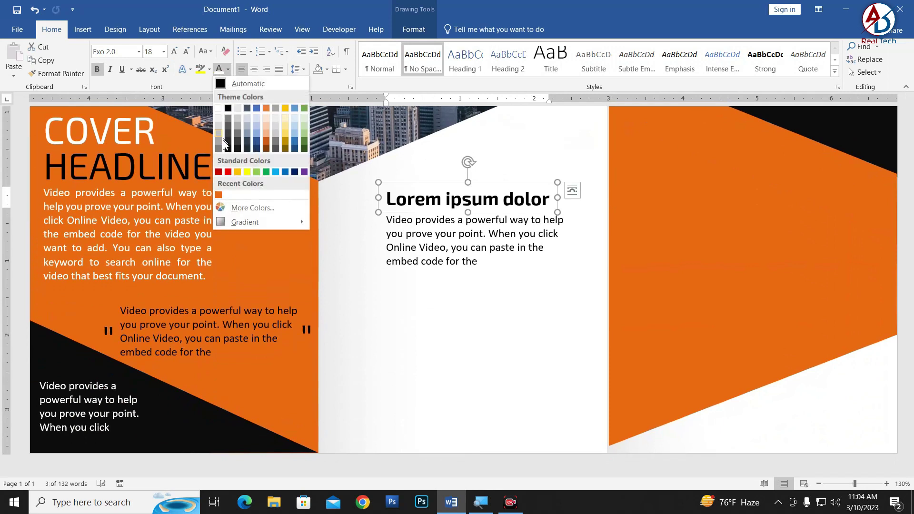
{"action": "left_click", "coordinate": [219, 195]}
{"action": "left_click_drag", "start_coordinate": [387, 220], "coordinate": [478, 262]}
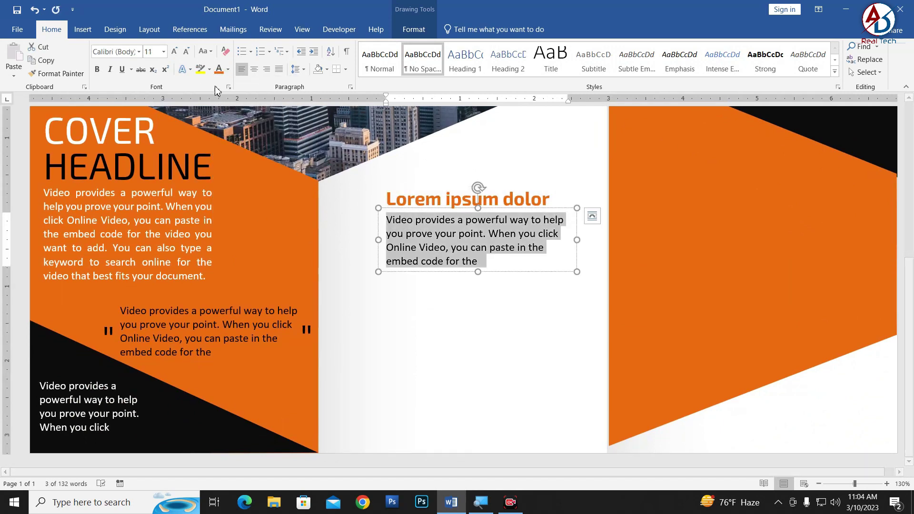
{"action": "left_click", "coordinate": [219, 71]}
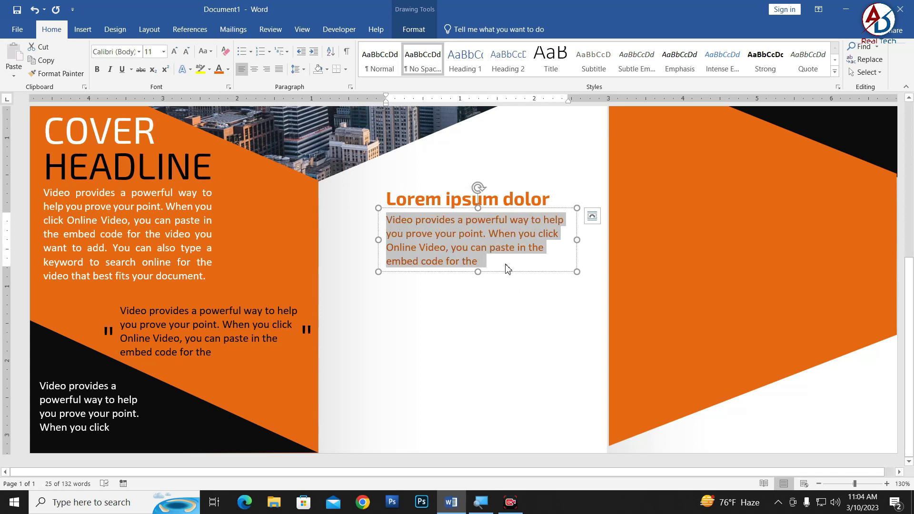
{"action": "left_click", "coordinate": [409, 327]}
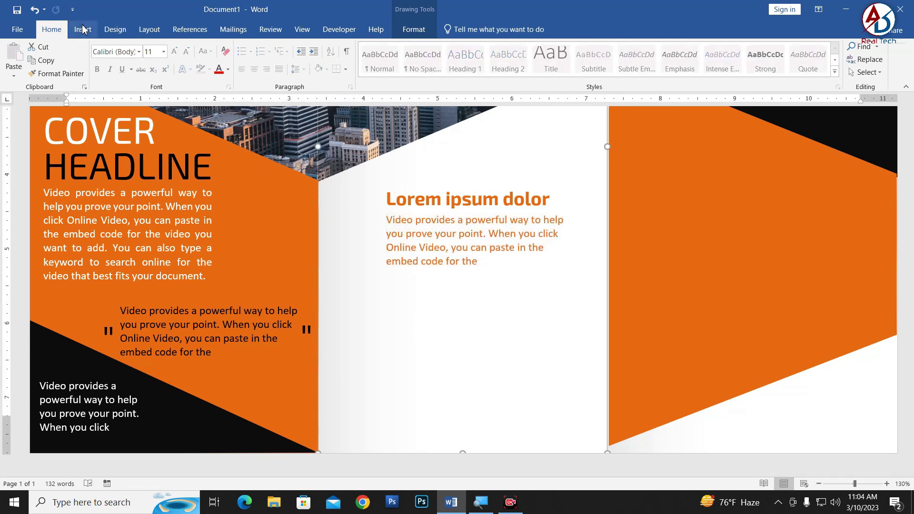
- Shift the body text box to the right
{"action": "left_click", "coordinate": [883, 398]}
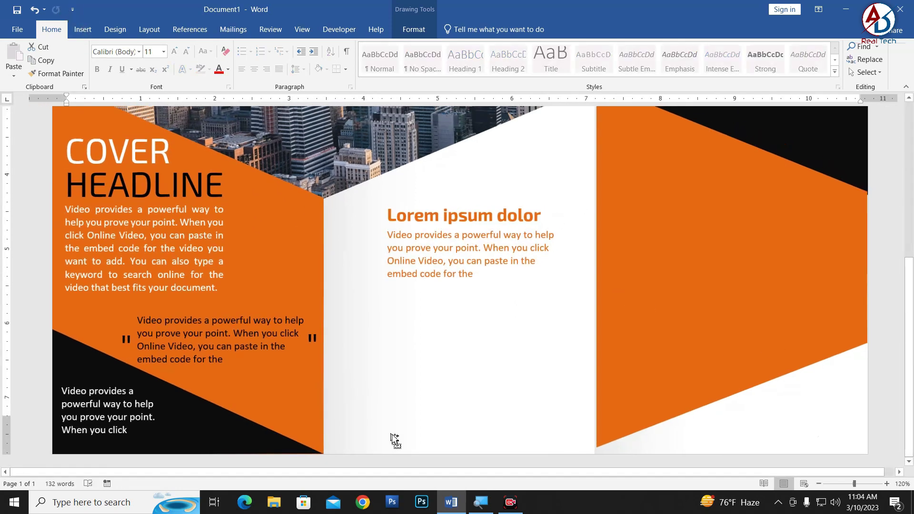
{"action": "scroll", "coordinate": [394, 438], "scroll_direction": "down", "scroll_amount": 10, "text": "ctrl"}
{"action": "scroll", "coordinate": [180, 189], "scroll_direction": "up", "scroll_amount": 5, "text": "ctrl"}
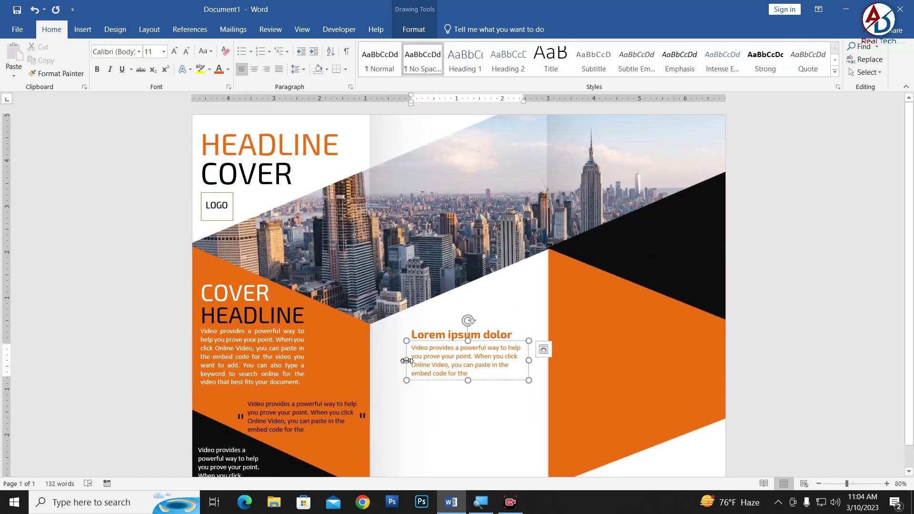
{"action": "left_click_drag", "start_coordinate": [406, 360], "coordinate": [414, 360]}
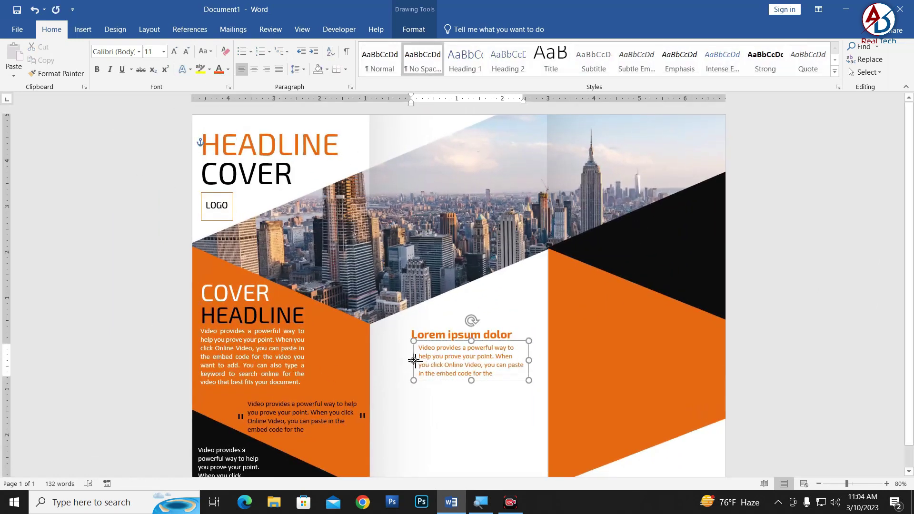
{"action": "key", "text": "ctrl+z"}
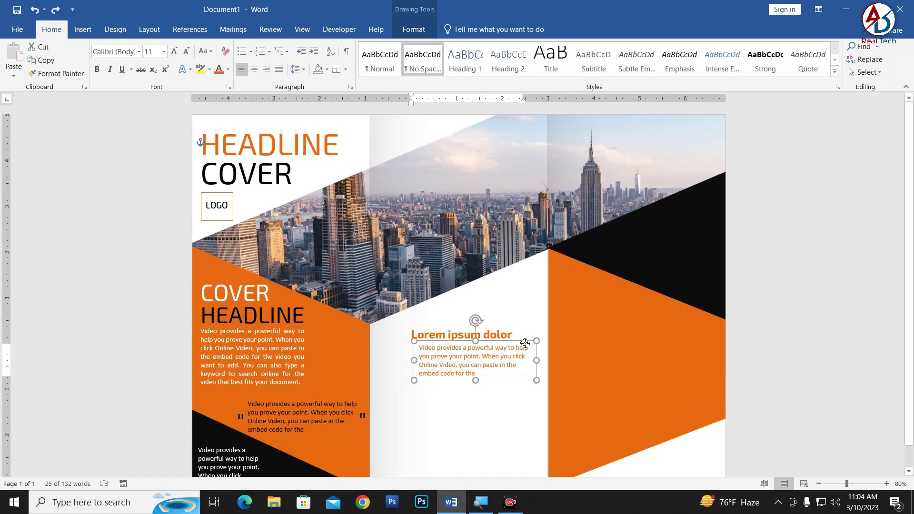
{"action": "left_click_drag", "start_coordinate": [518, 344], "coordinate": [535, 345]}
- Move the heading right so it shares the body text's left edge
{"action": "left_click", "coordinate": [449, 333]}
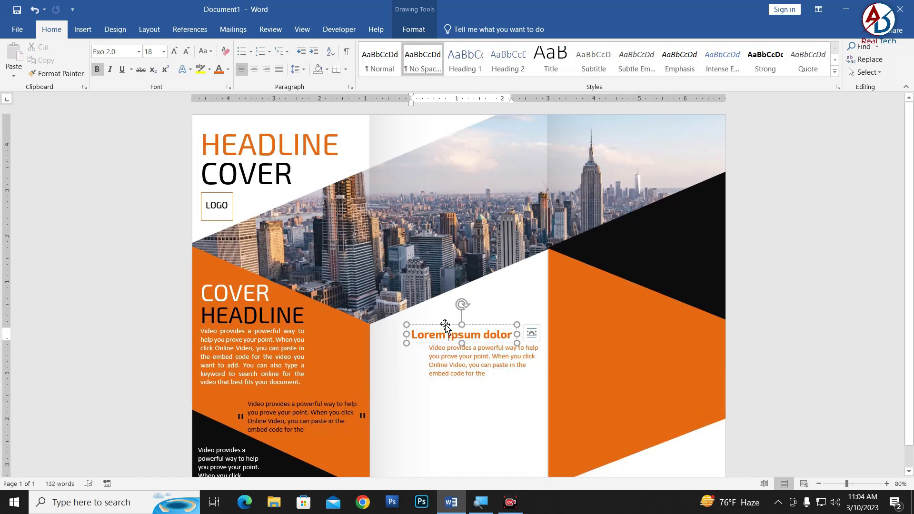
{"action": "left_click_drag", "start_coordinate": [445, 323], "coordinate": [463, 323]}
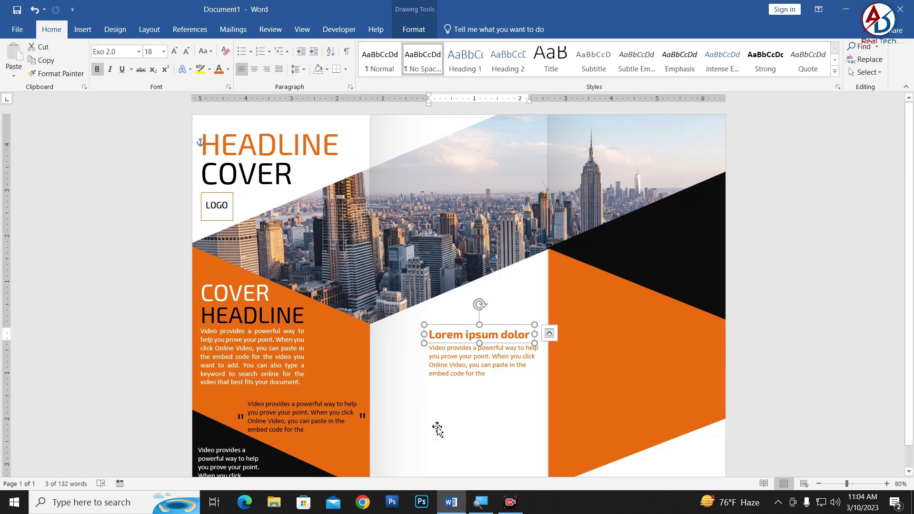
{"action": "triple_click", "coordinate": [104, 334]}
{"action": "left_click", "coordinate": [378, 392]}
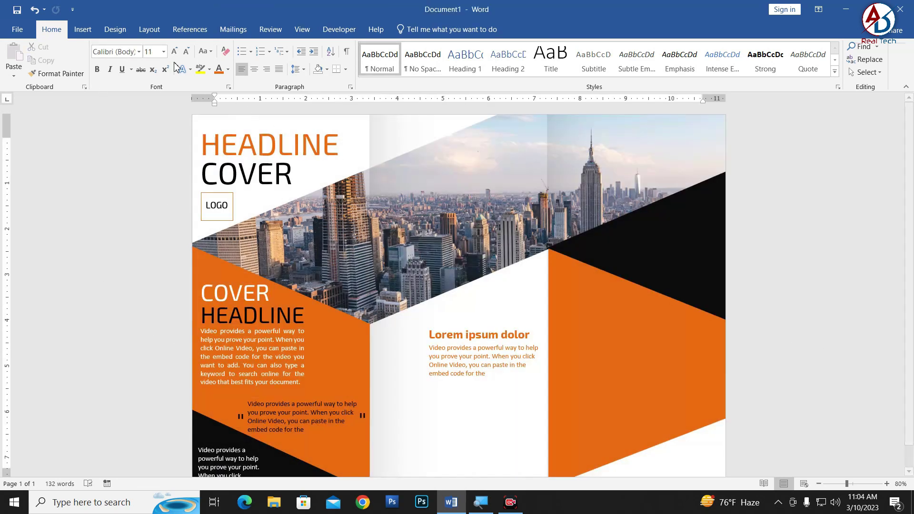
- Insert a first-style WordArt box and move it down into the middle panel
{"action": "left_click", "coordinate": [139, 52]}
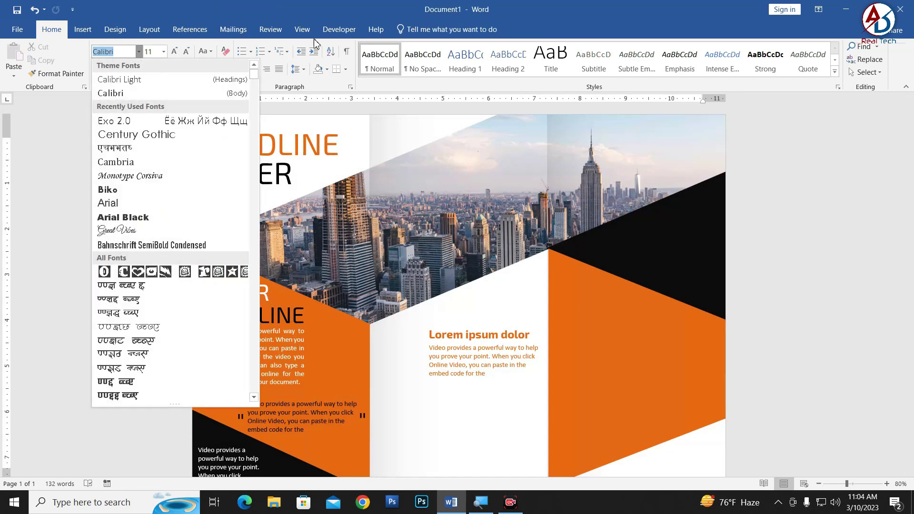
{"action": "left_click", "coordinate": [83, 30]}
{"action": "left_click", "coordinate": [712, 62]}
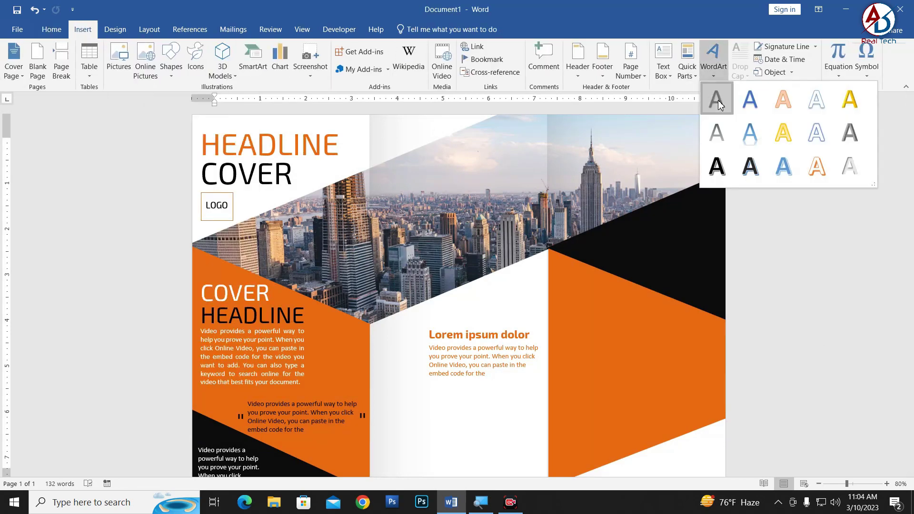
{"action": "left_click", "coordinate": [714, 95]}
{"action": "left_click_drag", "start_coordinate": [323, 174], "coordinate": [448, 416]}
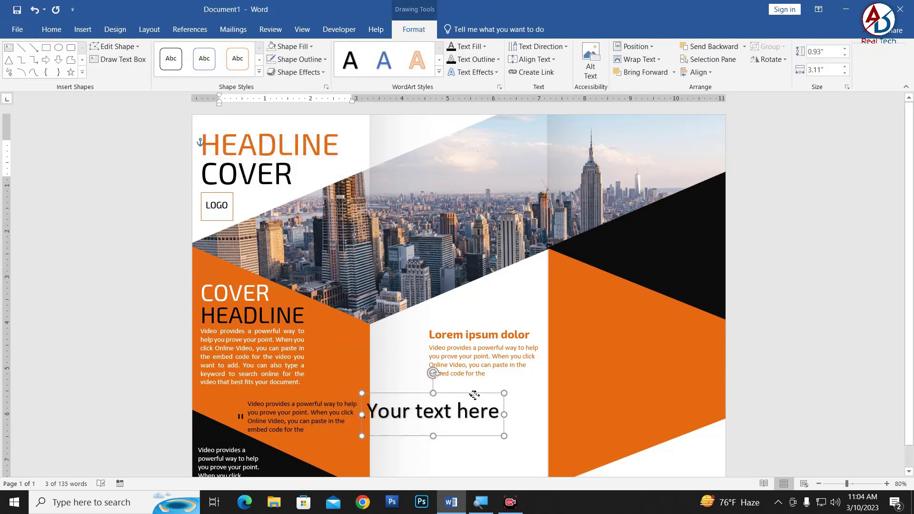
- Replace the WordArt text with a No Spacing quote mark, enlarged to 72 pt in Malibu
{"action": "triple_click", "coordinate": [450, 416]}
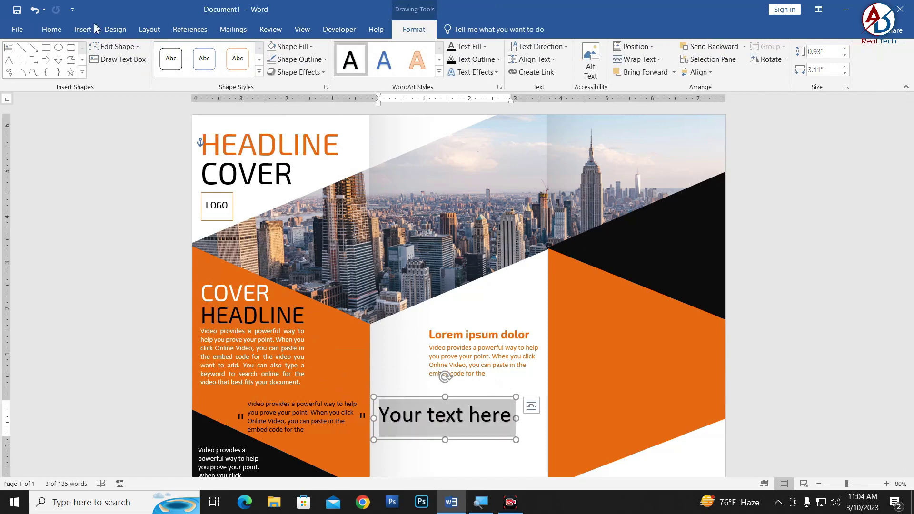
{"action": "left_click", "coordinate": [51, 29]}
{"action": "left_click", "coordinate": [420, 61]}
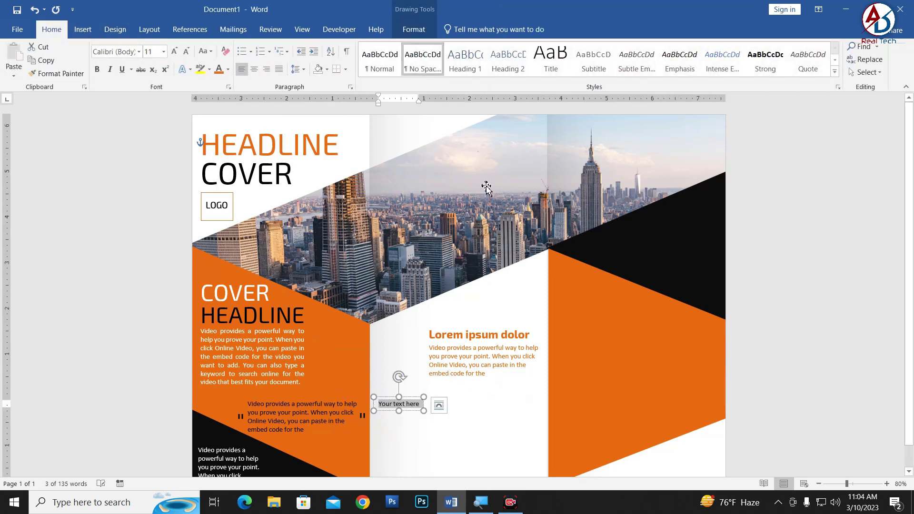
{"action": "type", "text": "\""}
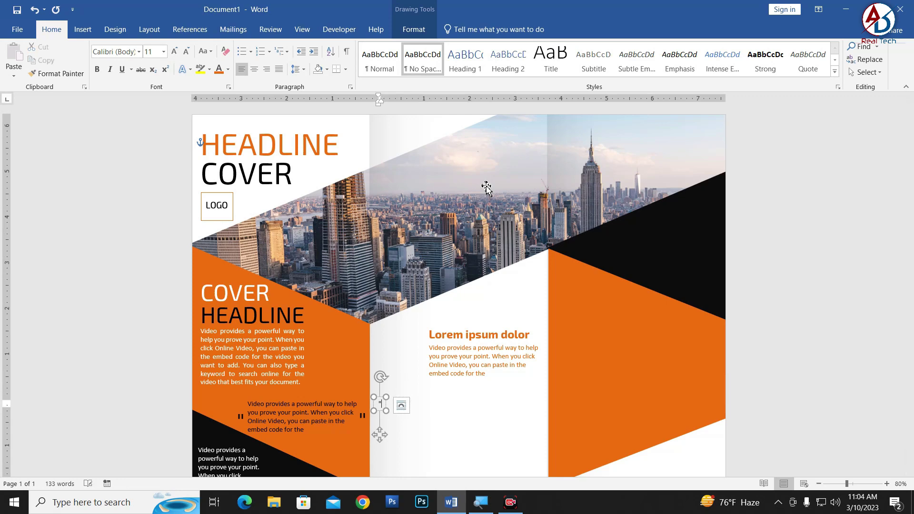
{"action": "left_click", "coordinate": [174, 52]}
{"action": "left_click", "coordinate": [139, 53]}
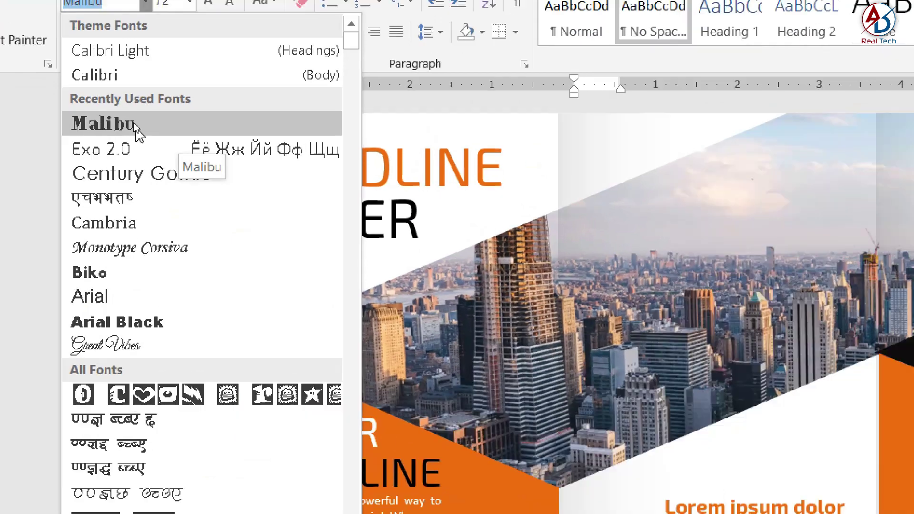
{"action": "left_click", "coordinate": [114, 124]}
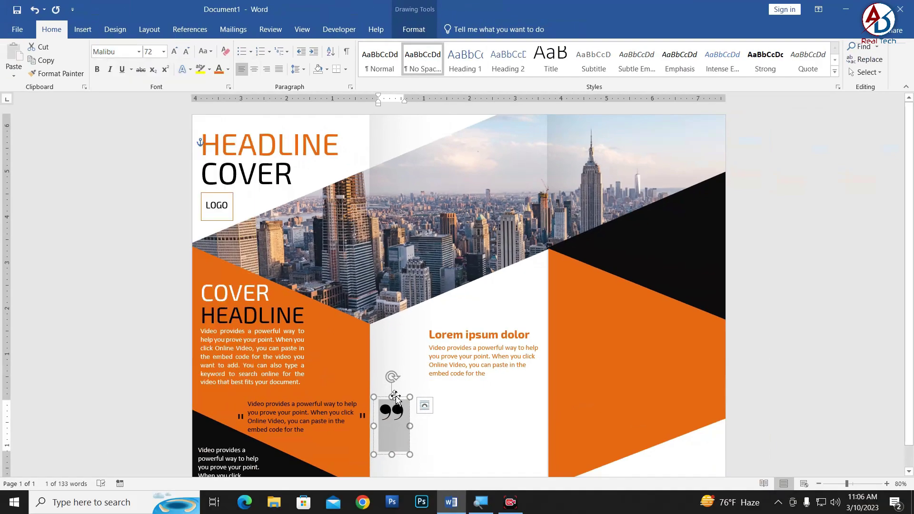
- Flip the quote mark vertically and place it above the Lorem ipsum dolor heading
{"action": "mouse_move", "coordinate": [402, 400]}
{"action": "left_mouse_down"}
{"action": "mouse_move", "coordinate": [484, 389]}
{"action": "mouse_move", "coordinate": [485, 301]}
{"action": "left_mouse_up"}
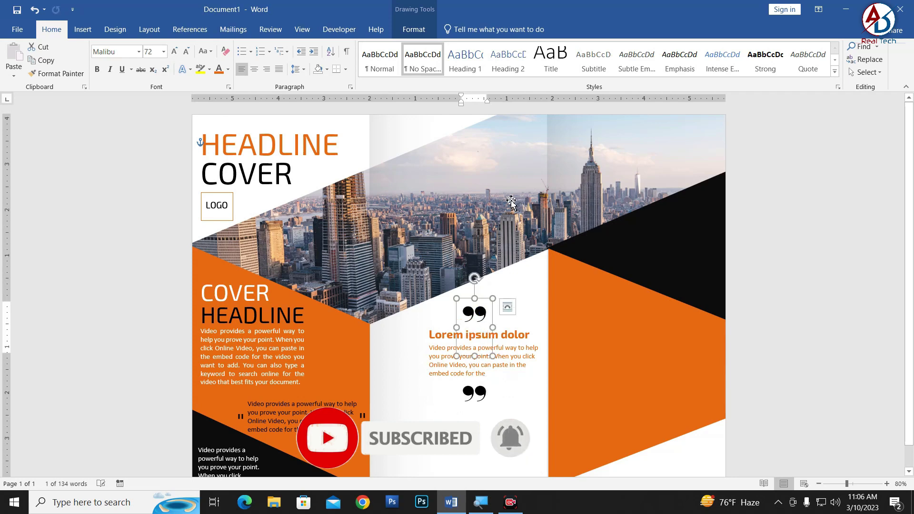
{"action": "left_click", "coordinate": [420, 36]}
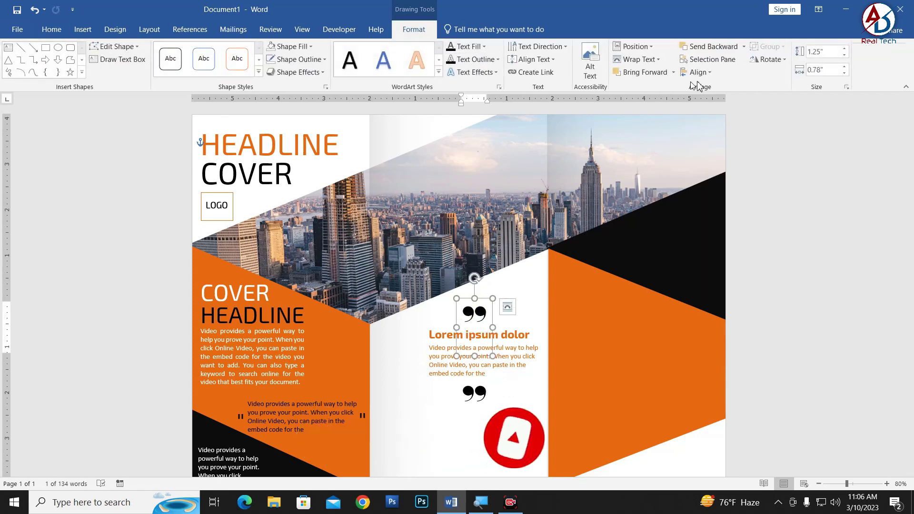
{"action": "left_click", "coordinate": [782, 60]}
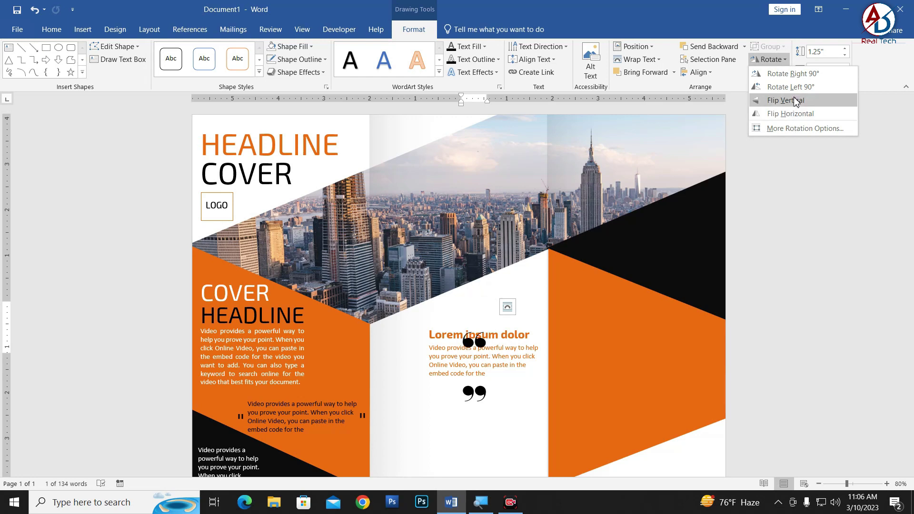
{"action": "left_click", "coordinate": [795, 102]}
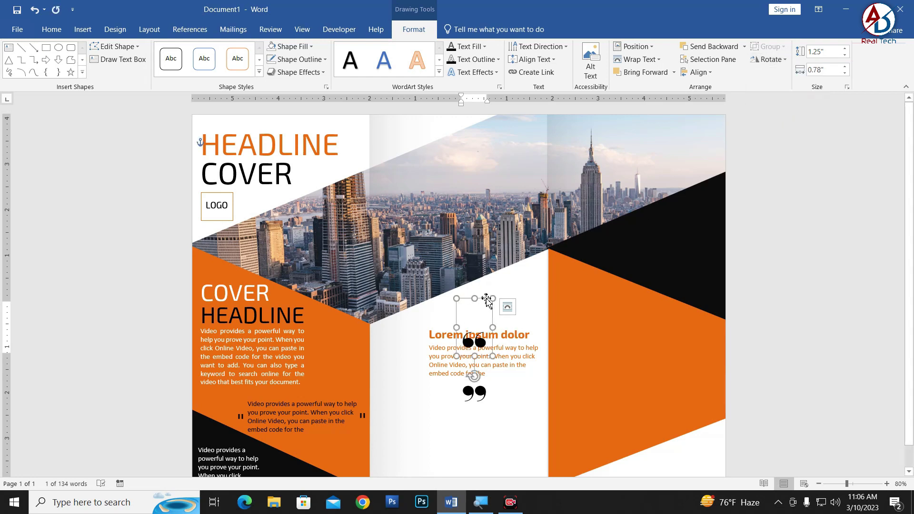
{"action": "left_click_drag", "start_coordinate": [486, 300], "coordinate": [486, 275]}
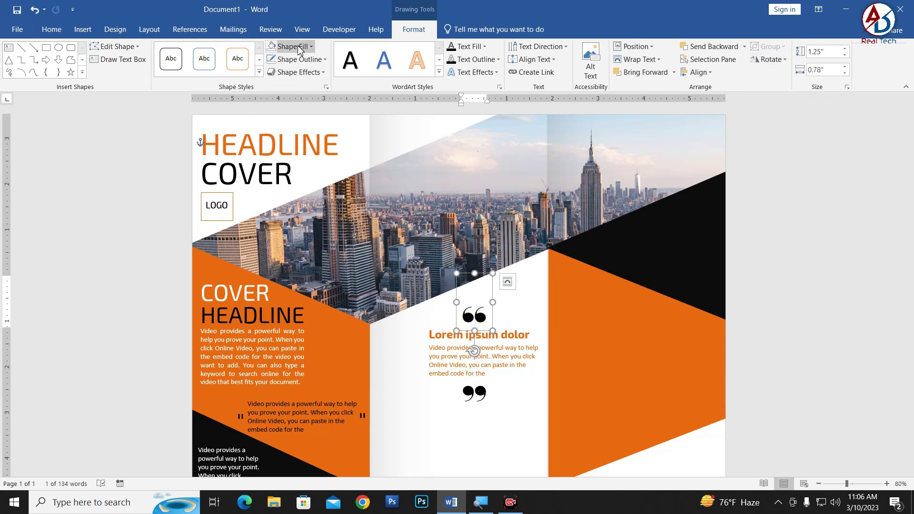
- Color both the opening and closing quote marks orange
{"action": "left_click", "coordinate": [484, 46]}
{"action": "left_click", "coordinate": [459, 183]}
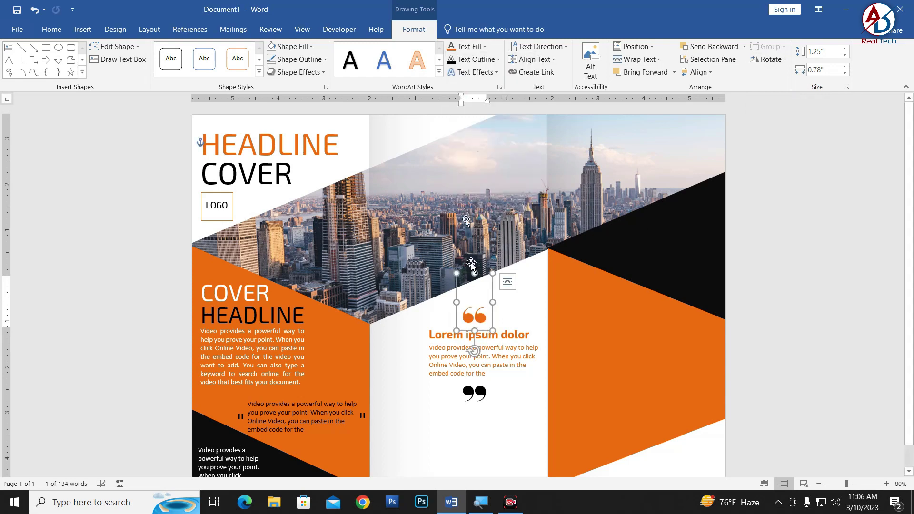
{"action": "left_click", "coordinate": [481, 405]}
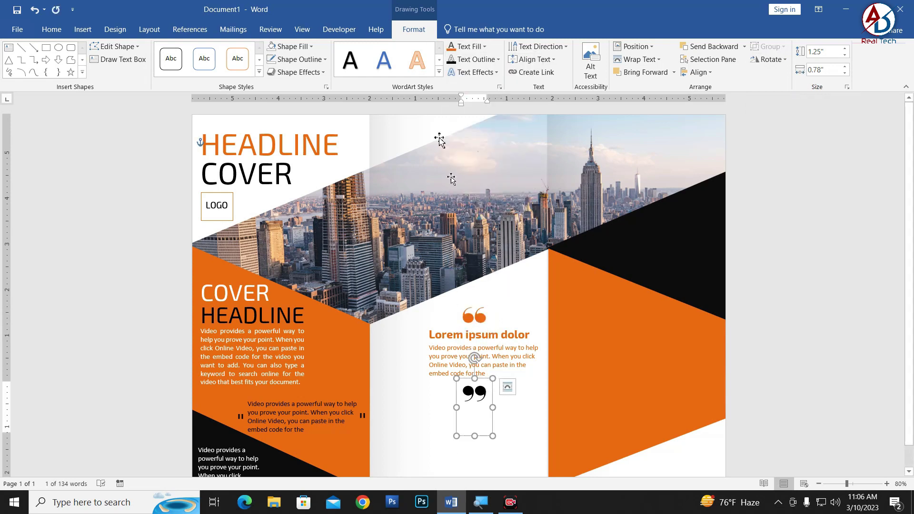
{"action": "left_click", "coordinate": [771, 257]}
- Copy the HEADLINE box below the closing quote, retype it as LOREM and shrink it to 26 pt
{"action": "scroll", "coordinate": [407, 376], "scroll_direction": "down", "scroll_amount": 4}
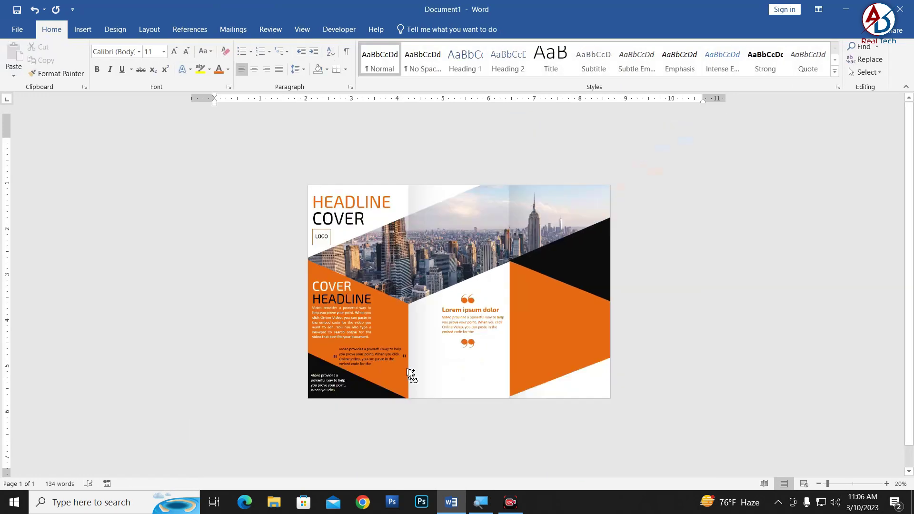
{"action": "scroll", "coordinate": [425, 367], "scroll_direction": "down", "scroll_amount": 2}
{"action": "scroll", "coordinate": [426, 367], "scroll_direction": "up", "scroll_amount": 5}
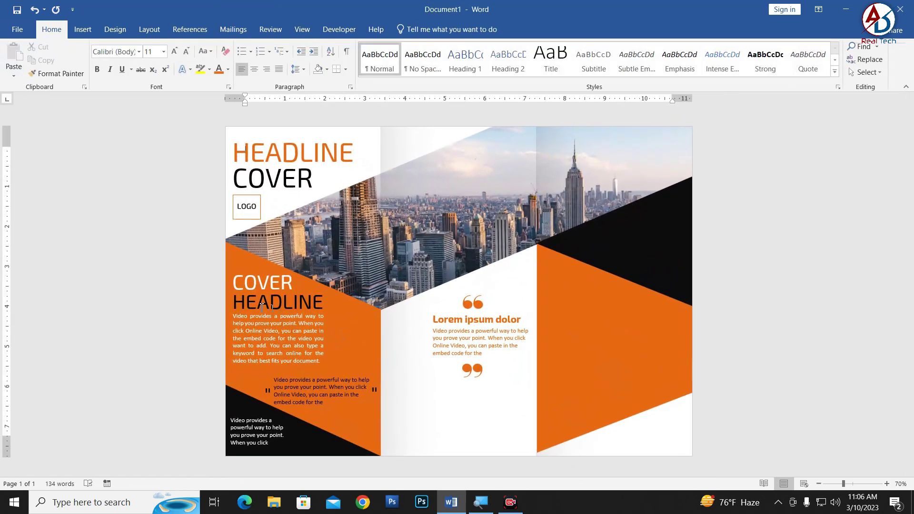
{"action": "left_click", "coordinate": [272, 298]}
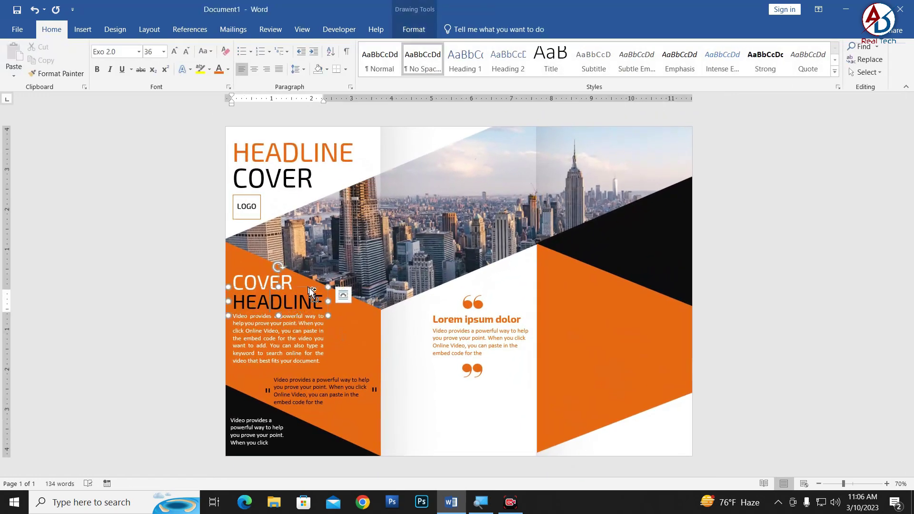
{"action": "left_click_drag", "start_coordinate": [310, 287], "coordinate": [461, 376]}
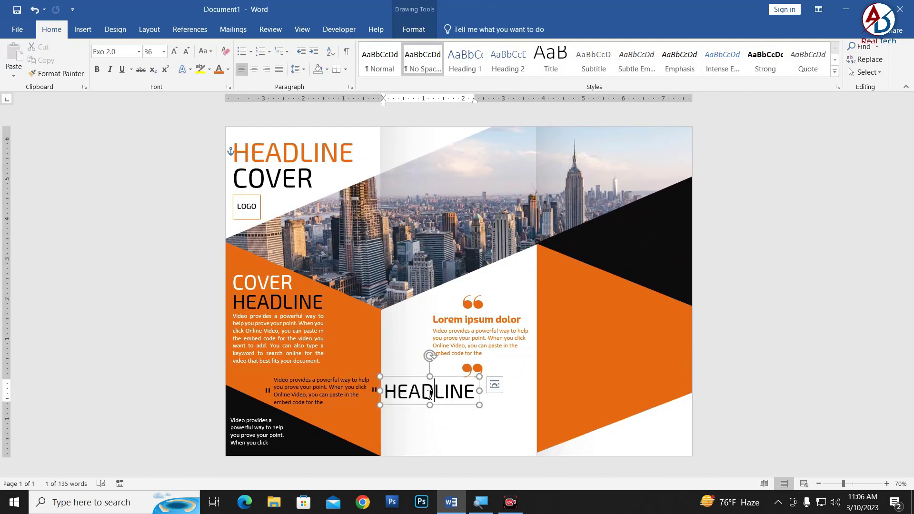
{"action": "double_click", "coordinate": [429, 393]}
{"action": "type", "text": "LOREM"}
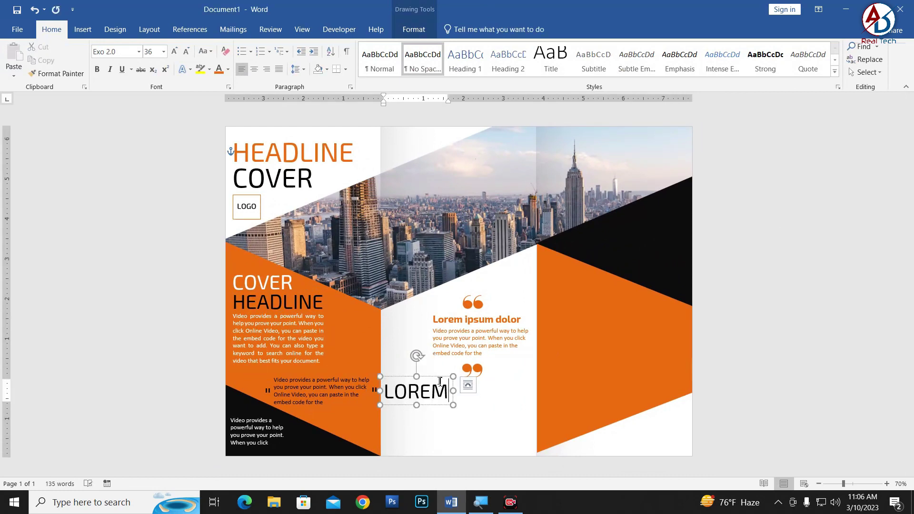
{"action": "left_click", "coordinate": [437, 376]}
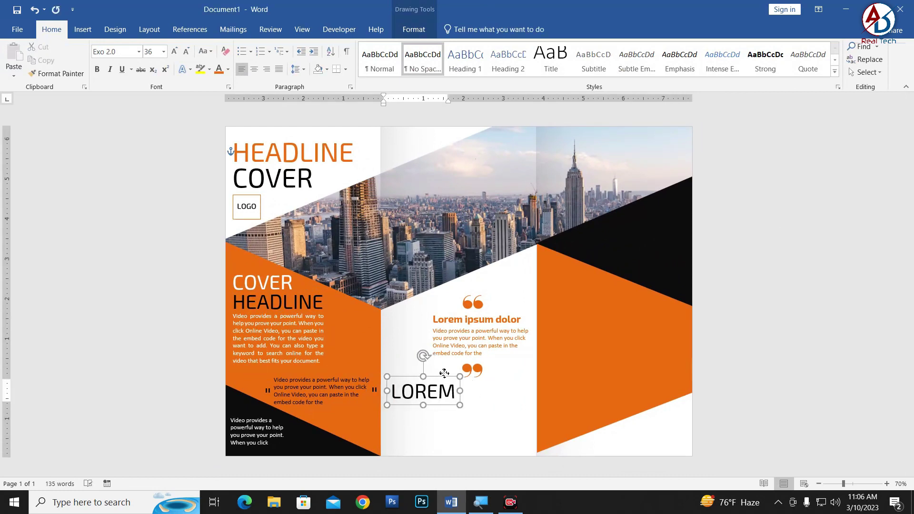
{"action": "left_click", "coordinate": [186, 51]}
{"action": "left_click", "coordinate": [188, 52]}
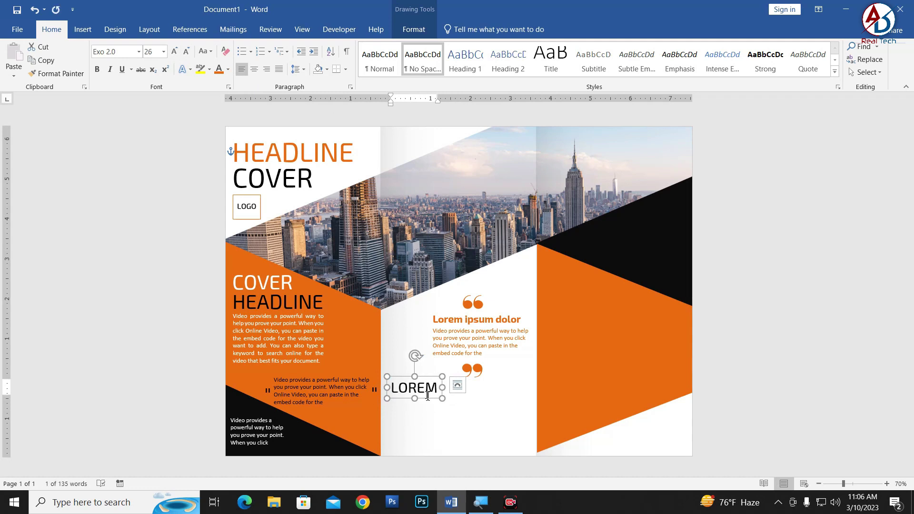
- Duplicate the LOREM box just below itself and change its text to IPSUMIPO
{"action": "left_click_drag", "start_coordinate": [433, 380], "coordinate": [433, 404]}
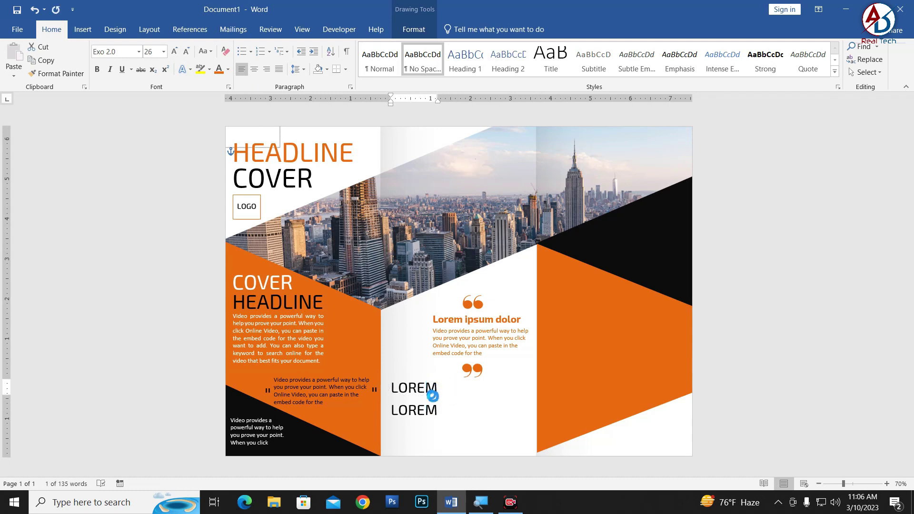
{"action": "key", "text": "ctrl+a"}
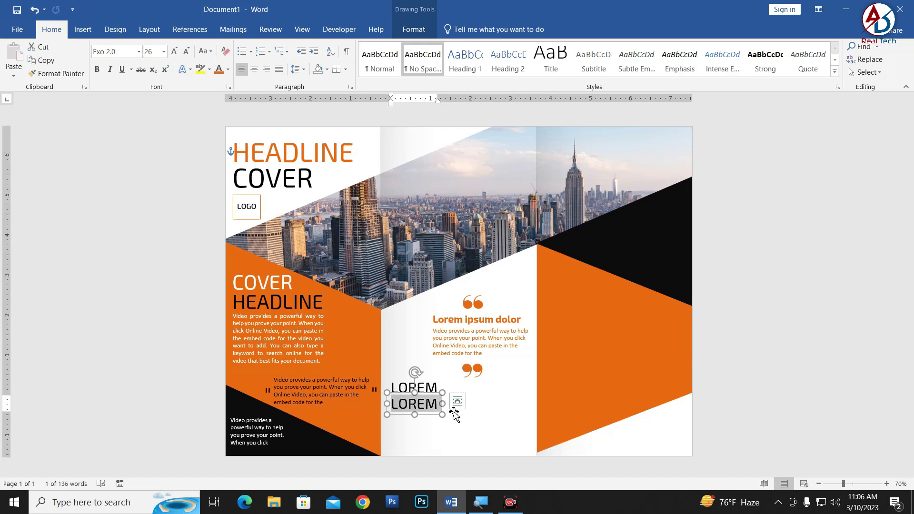
{"action": "type", "text": "IPSUMIPO"}
{"action": "scroll", "coordinate": [428, 423], "scroll_direction": "up", "scroll_amount": 3}
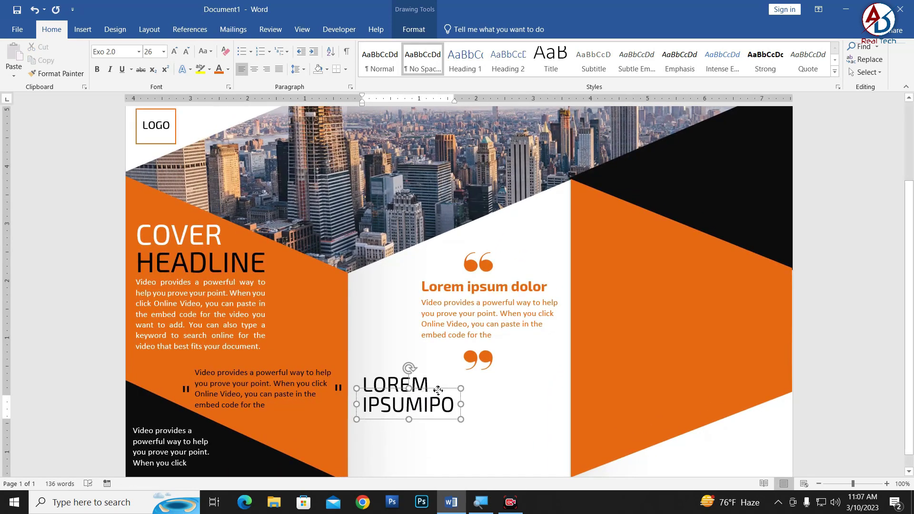
- Enlarge IPSUMIPO to 36 pt, keeping its Exo 2.0 font
{"action": "key", "text": "ctrl+a"}
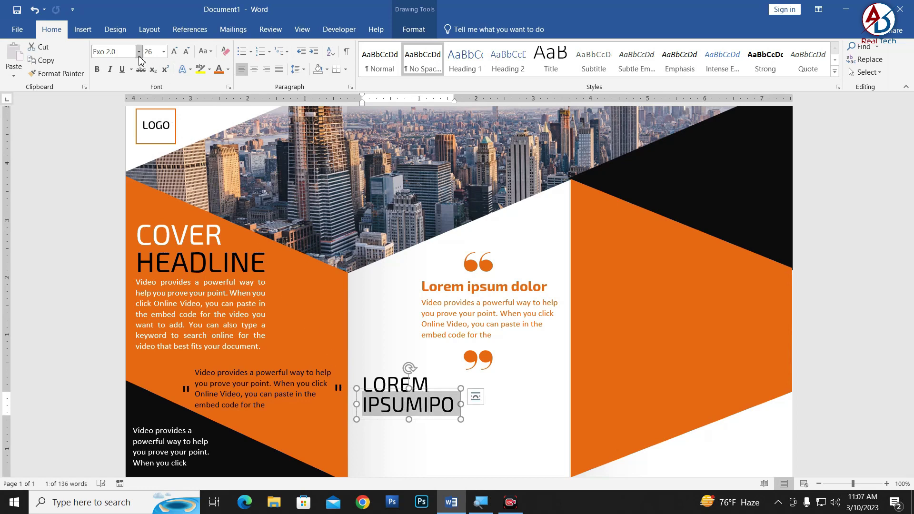
{"action": "left_click", "coordinate": [139, 52]}
{"action": "key", "text": "Escape"}
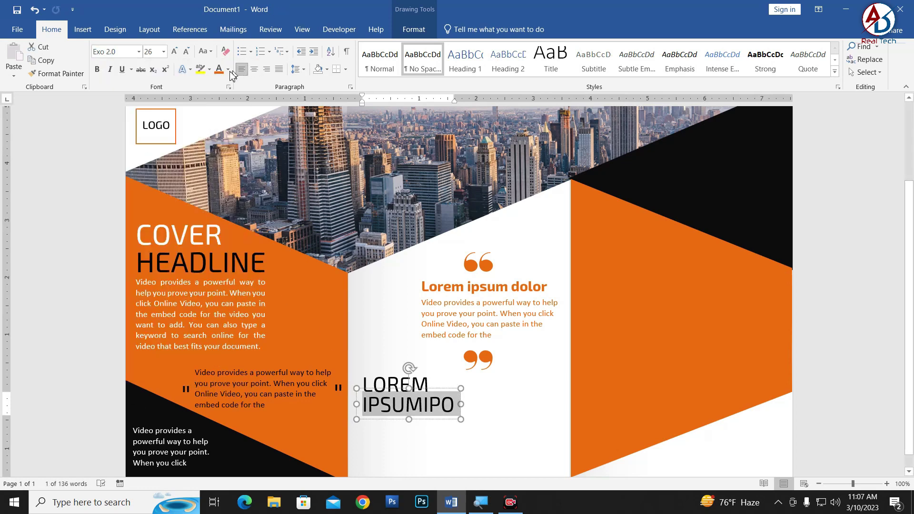
{"action": "scroll", "coordinate": [480, 427], "scroll_direction": "up", "scroll_amount": 3}
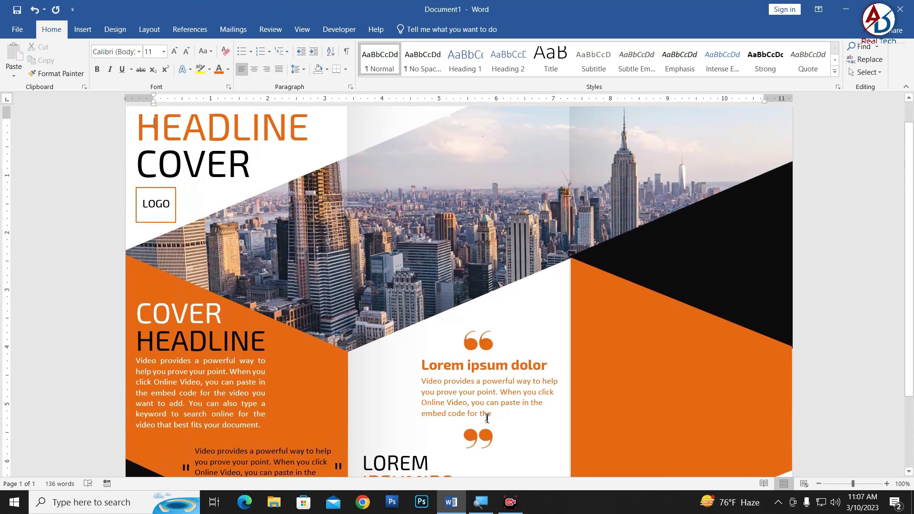
{"action": "scroll", "coordinate": [481, 427], "scroll_direction": "down", "scroll_amount": 4, "text": "ctrl"}
{"action": "scroll", "coordinate": [481, 427], "scroll_direction": "up", "scroll_amount": 1, "text": "ctrl"}
{"action": "double_click", "coordinate": [419, 402]}
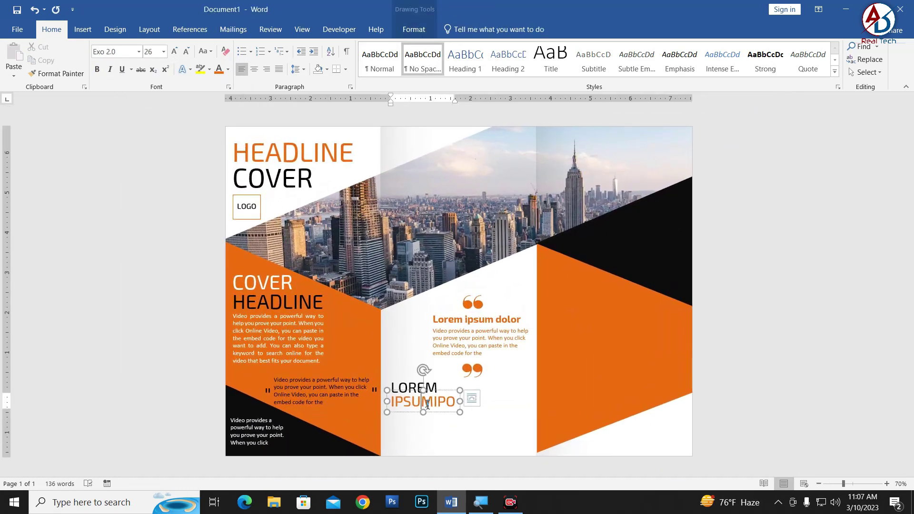
{"action": "left_click", "coordinate": [175, 51]}
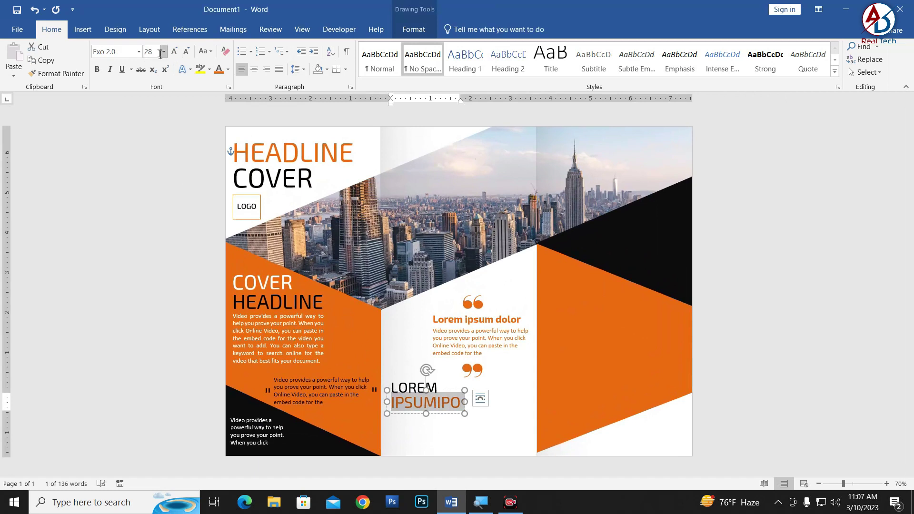
{"action": "left_click", "coordinate": [174, 52]}
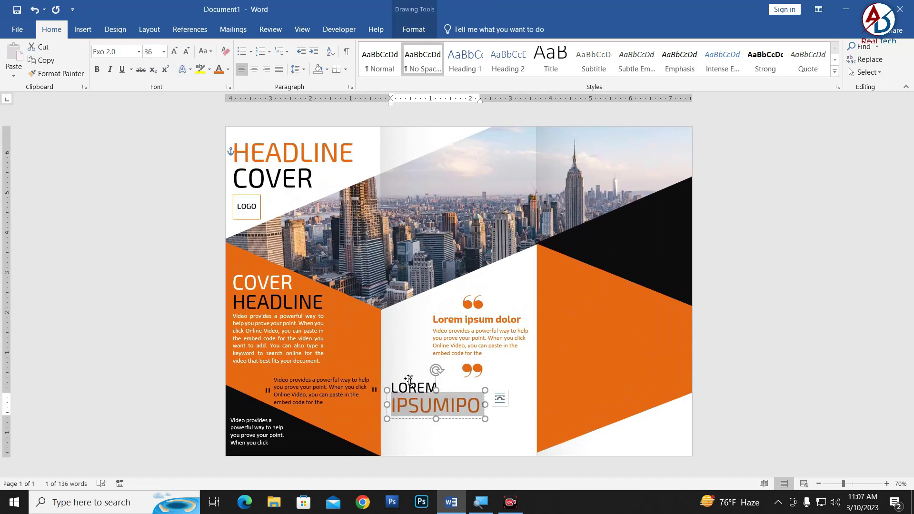
- Enlarge LOREM slightly to 28 pt and review the result
{"action": "double_click", "coordinate": [428, 390]}
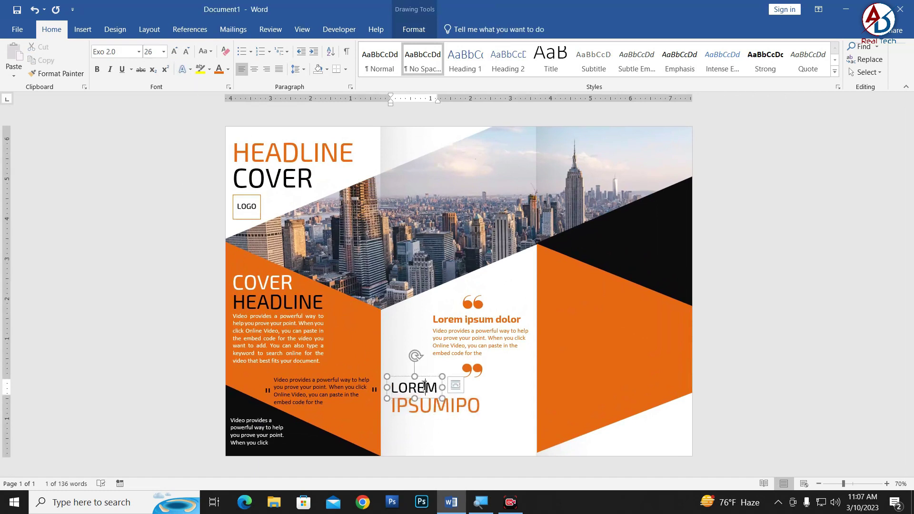
{"action": "left_click", "coordinate": [176, 52]}
{"action": "left_click", "coordinate": [801, 366]}
{"action": "scroll", "coordinate": [422, 436], "scroll_direction": "down", "scroll_amount": 2}
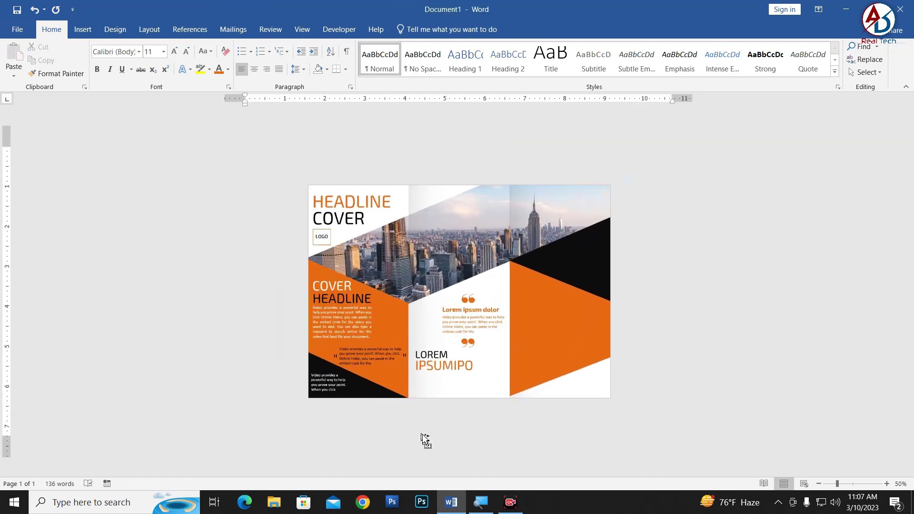
{"action": "scroll", "coordinate": [336, 413], "scroll_direction": "up", "scroll_amount": 2}
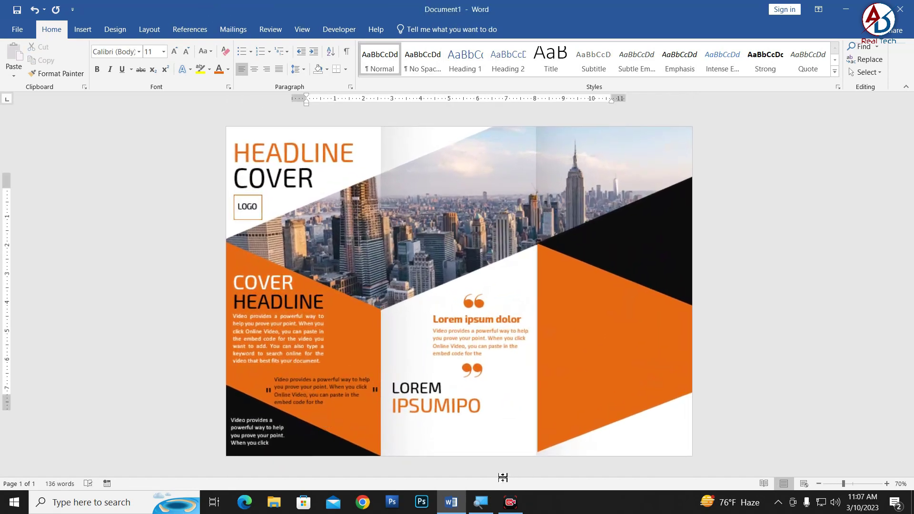
{"action": "left_click", "coordinate": [489, 317]}
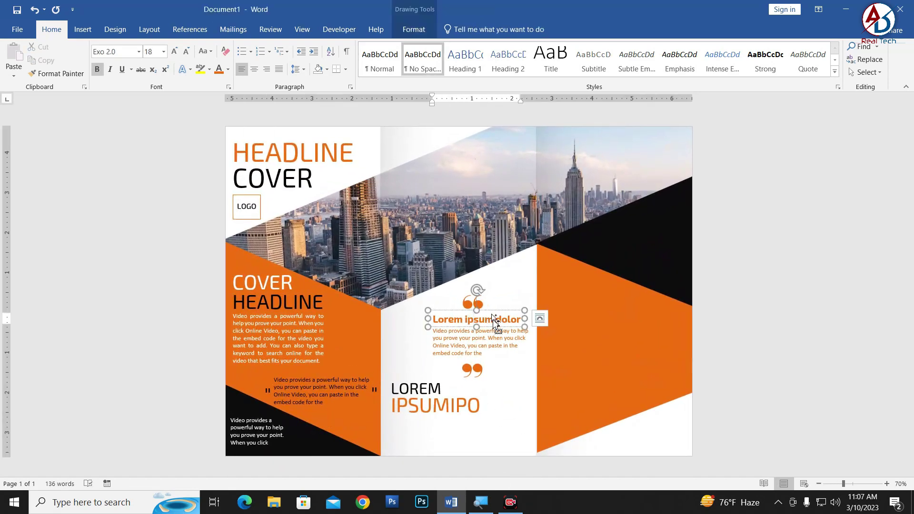
{"action": "left_click_drag", "start_coordinate": [495, 321], "coordinate": [469, 388]}
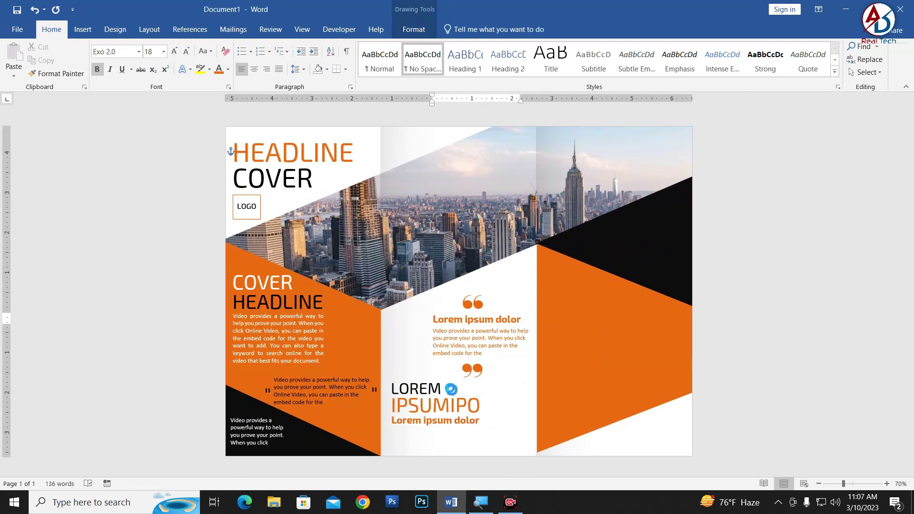
{"action": "left_click_drag", "start_coordinate": [500, 347], "coordinate": [485, 433]}
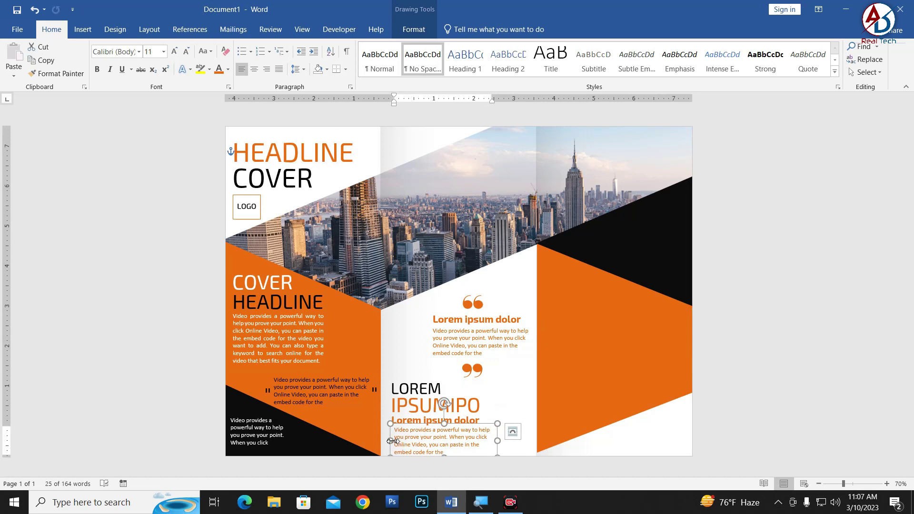
{"action": "left_click_drag", "start_coordinate": [391, 441], "coordinate": [388, 441]}
{"action": "left_click_drag", "start_coordinate": [497, 441], "coordinate": [535, 444]}
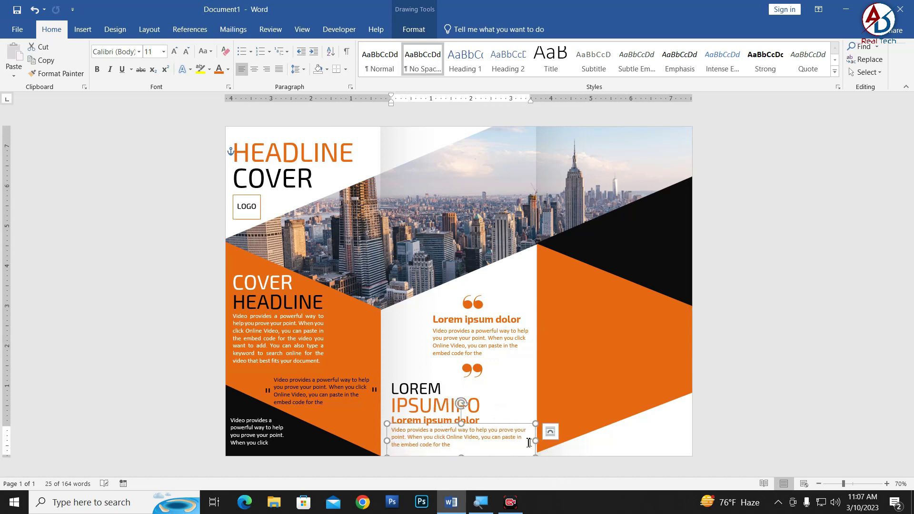
{"action": "key", "text": "ctrl+a"}
{"action": "left_click", "coordinate": [228, 69]}
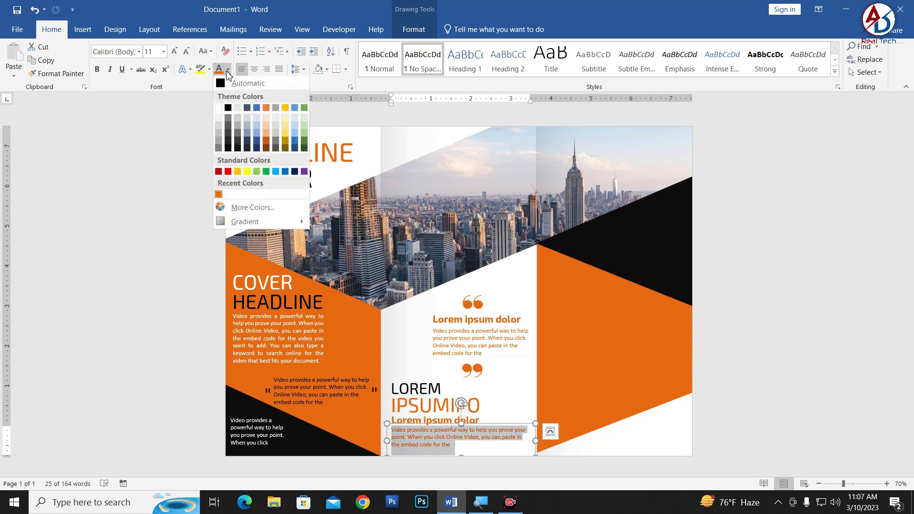
{"action": "left_click", "coordinate": [234, 87]}
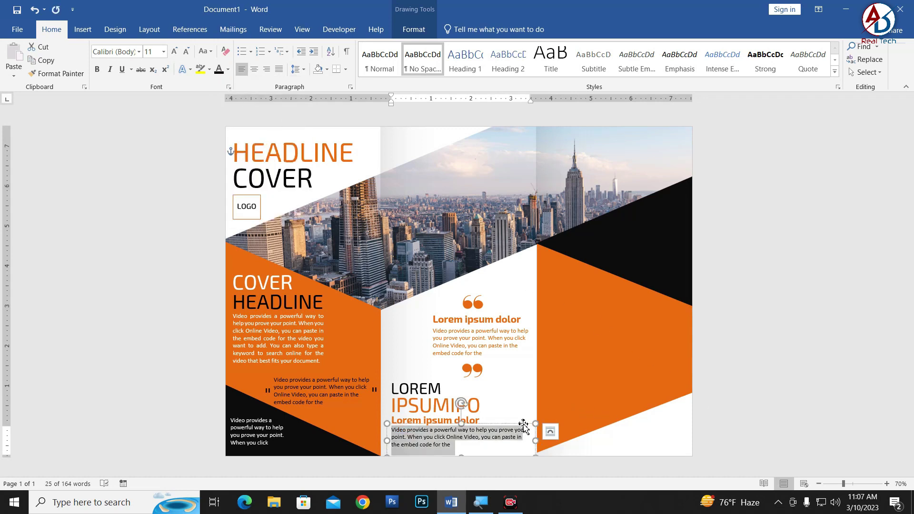
{"action": "left_click_drag", "start_coordinate": [523, 425], "coordinate": [523, 427]}
{"action": "left_click", "coordinate": [747, 408]}
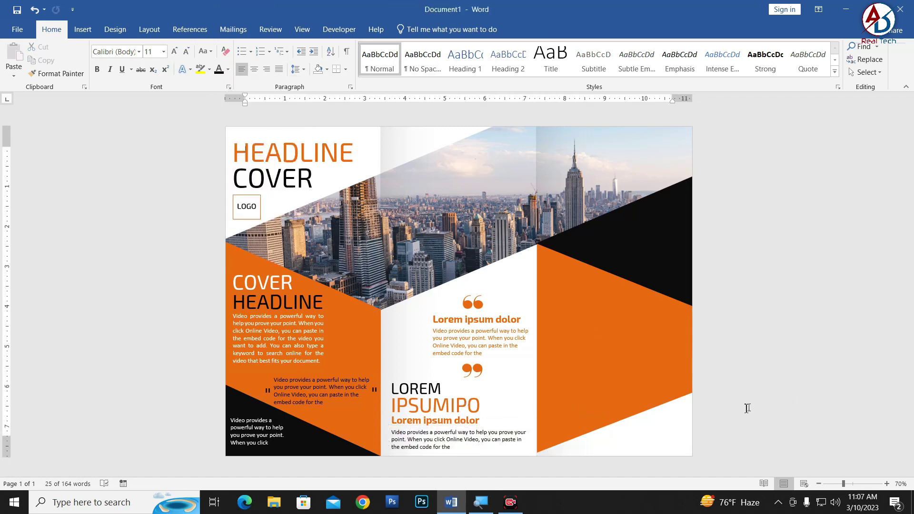
{"action": "scroll", "coordinate": [742, 407], "scroll_direction": "down", "scroll_amount": 2, "text": "ctrl"}
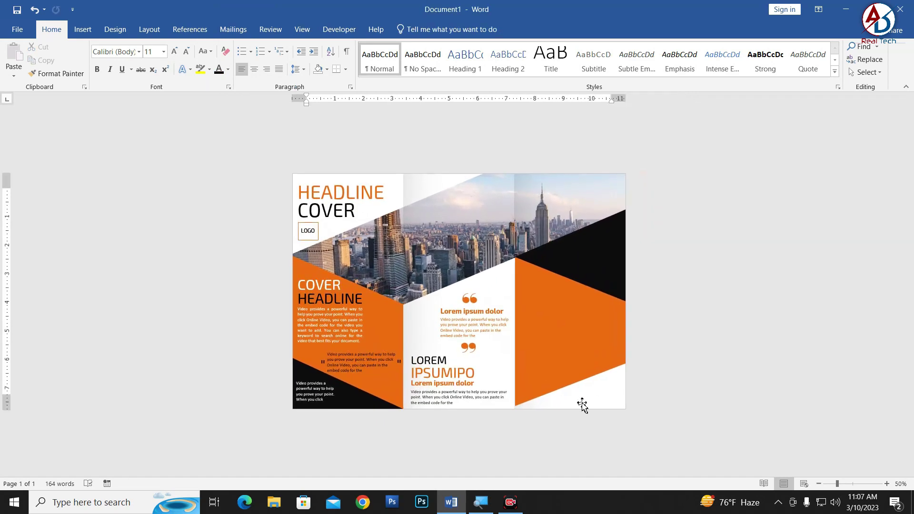
{"action": "scroll", "coordinate": [581, 402], "scroll_direction": "up", "scroll_amount": 1, "text": "ctrl"}
{"action": "scroll", "coordinate": [579, 399], "scroll_direction": "down", "scroll_amount": 2, "text": "ctrl"}
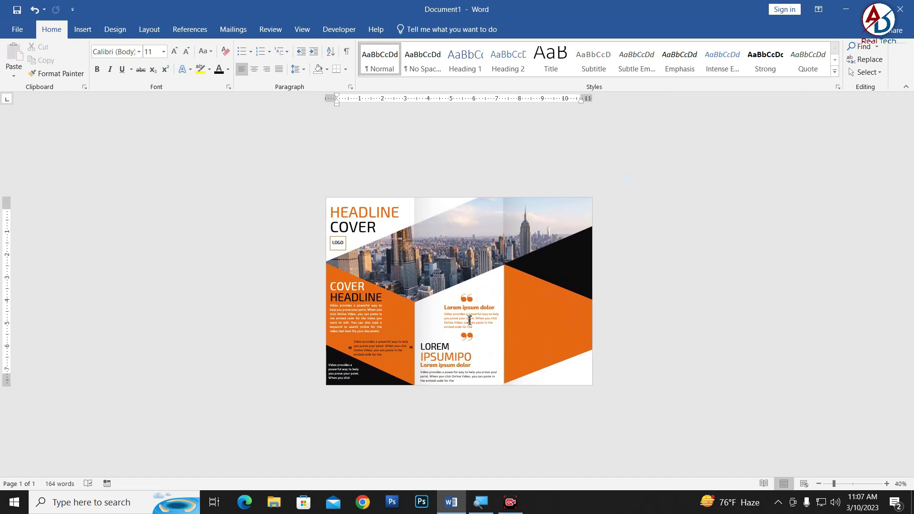
{"action": "scroll", "coordinate": [560, 396], "scroll_direction": "down", "scroll_amount": 1, "text": "ctrl"}
{"action": "scroll", "coordinate": [624, 215], "scroll_direction": "up", "scroll_amount": 3, "text": "ctrl"}
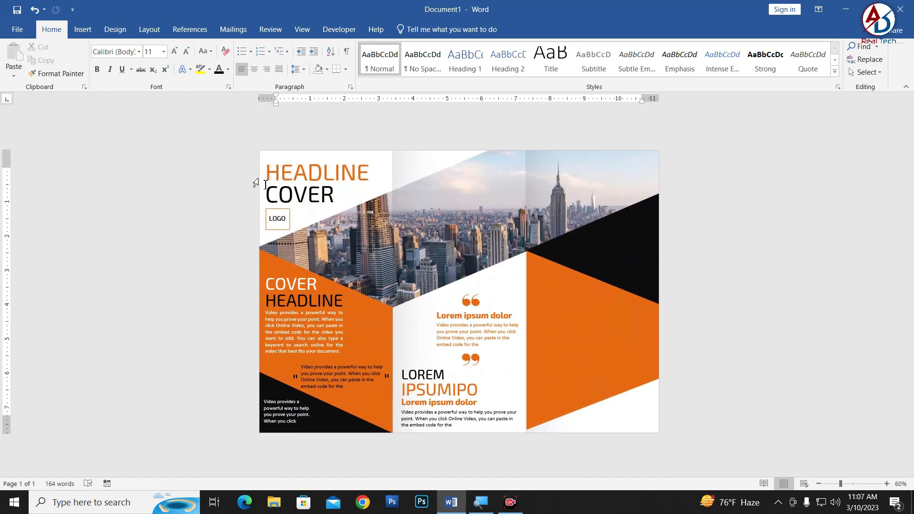
- Copy the white COVER text box onto the black right panel
{"action": "left_click", "coordinate": [284, 286]}
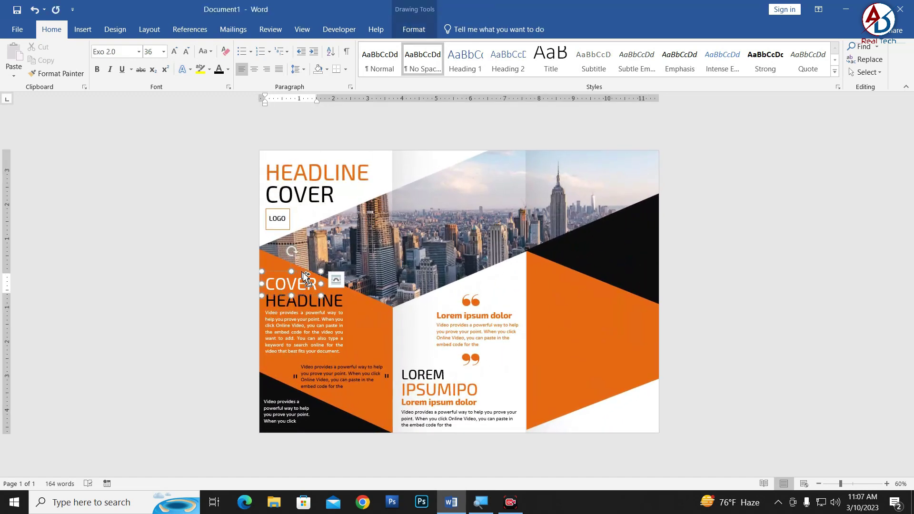
{"action": "left_click_drag", "start_coordinate": [305, 276], "coordinate": [619, 220], "text": "ctrl"}
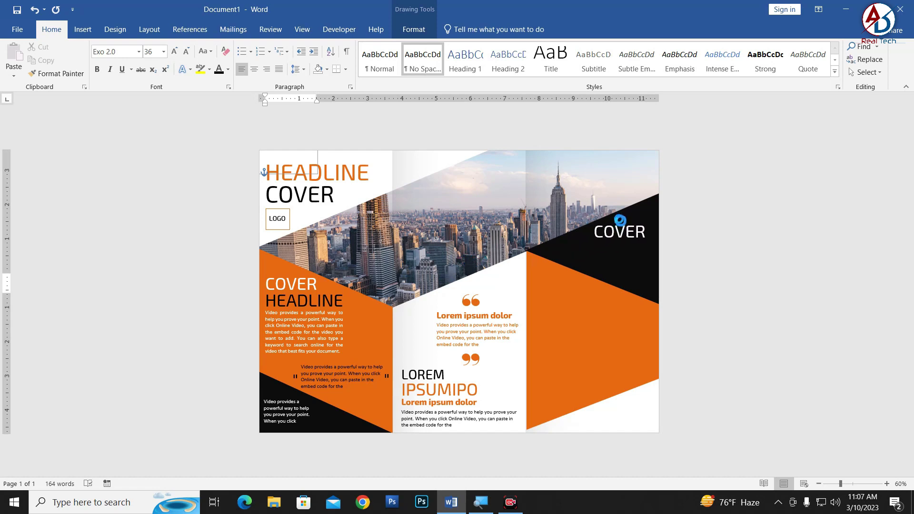
{"action": "left_click", "coordinate": [228, 70]}
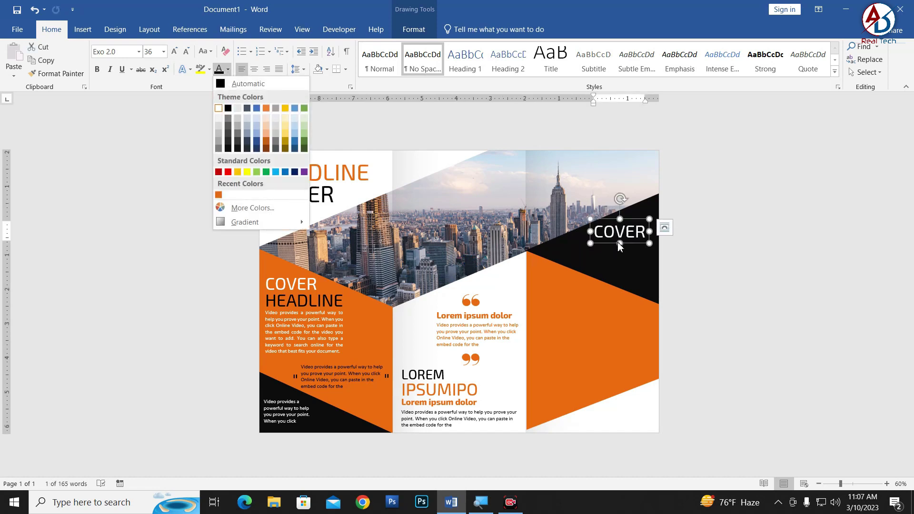
{"action": "left_click", "coordinate": [629, 240]}
- Add a yellow HEADLINE line under COVER and shift the box left so it fits
{"action": "key", "text": "Return"}
{"action": "type", "text": "COVER "}
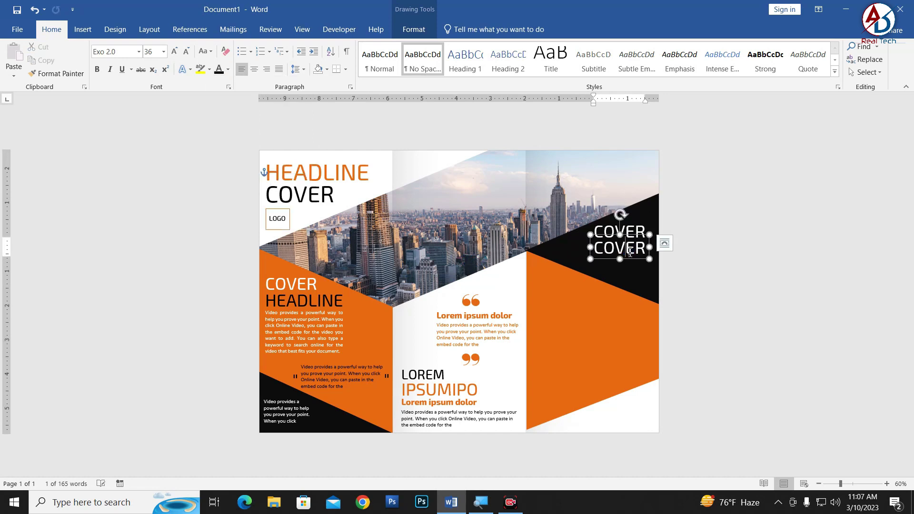
{"action": "type", "text": "HEA"}
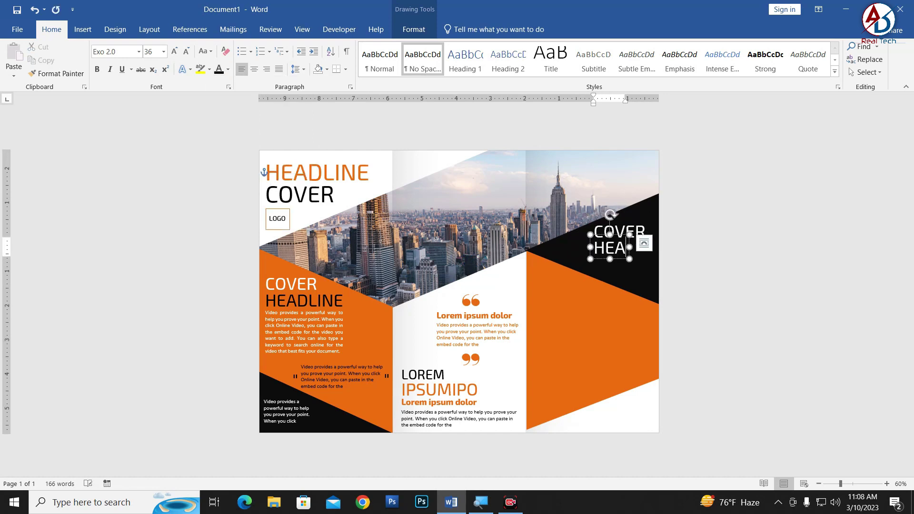
{"action": "type", "text": "DLIN"}
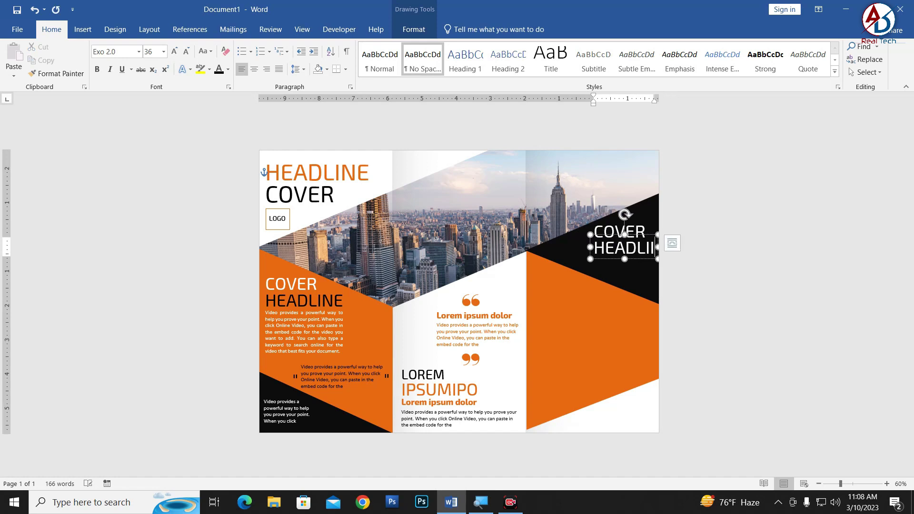
{"action": "key", "text": "shift+Home"}
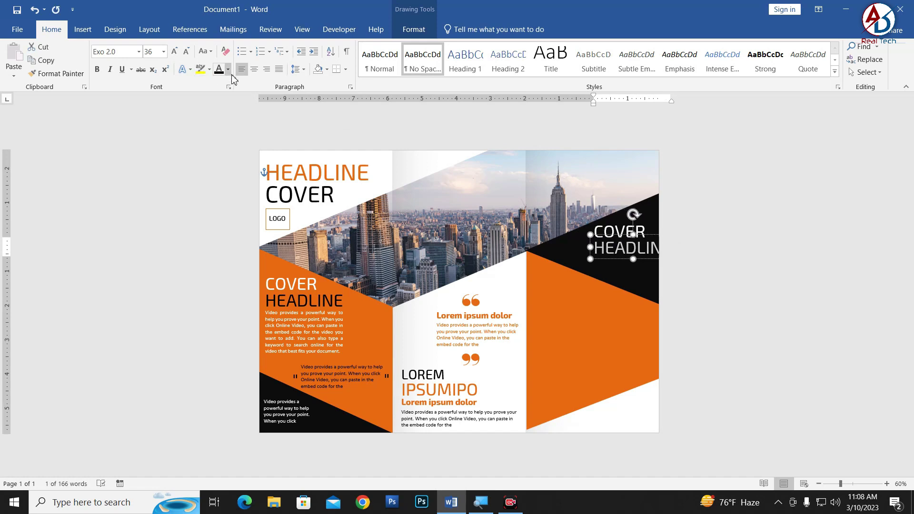
{"action": "left_click", "coordinate": [228, 69]}
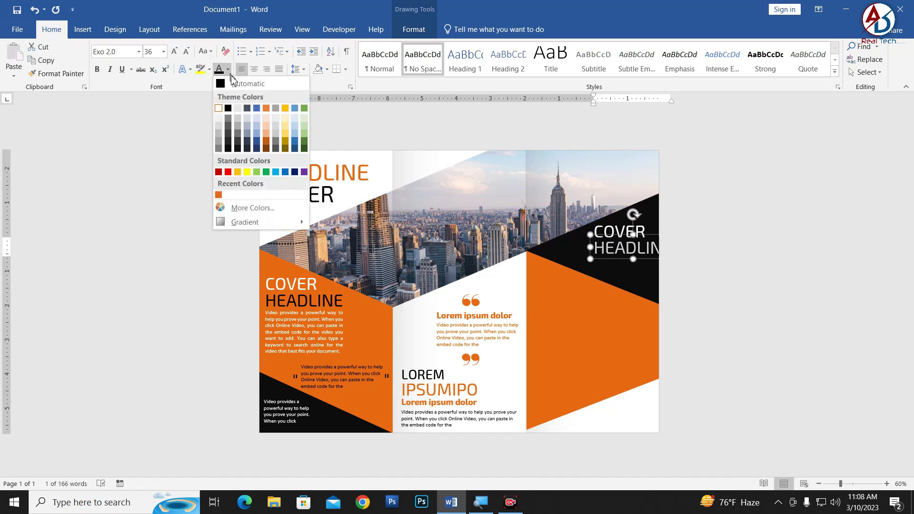
{"action": "left_click", "coordinate": [237, 173]}
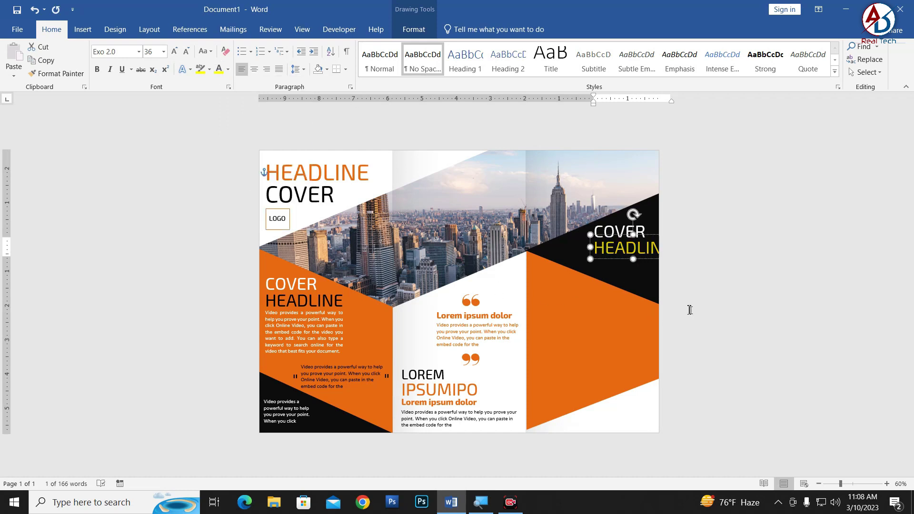
{"action": "left_click_drag", "start_coordinate": [600, 258], "coordinate": [587, 259]}
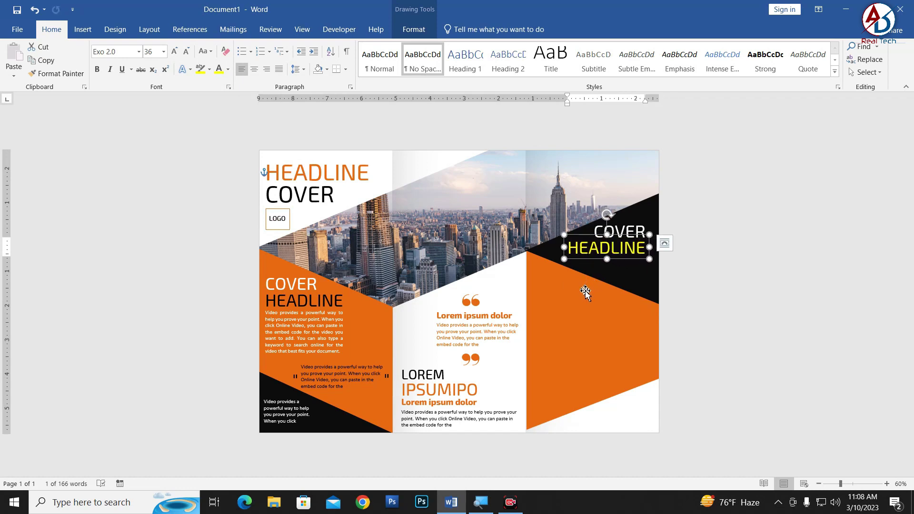
- Shrink the right-panel HEADLINE text, settling it at 22 pt
{"action": "left_click", "coordinate": [186, 51]}
{"action": "left_click", "coordinate": [186, 51]}
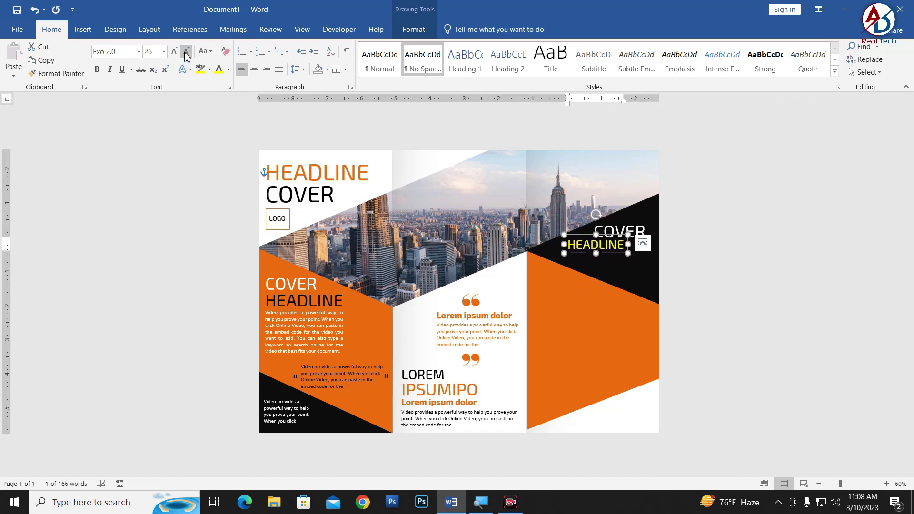
{"action": "left_click", "coordinate": [185, 51]}
{"action": "left_click", "coordinate": [186, 51]}
{"action": "left_click", "coordinate": [186, 51]}
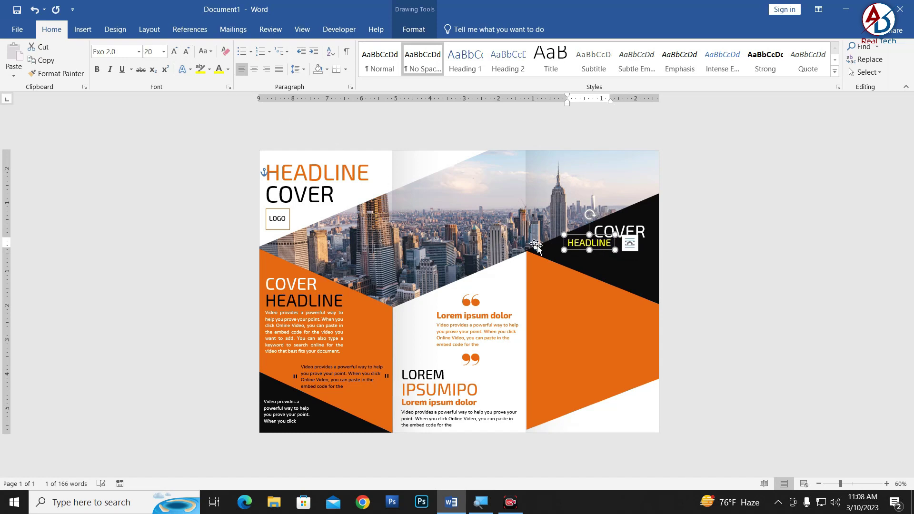
{"action": "left_click", "coordinate": [635, 229]}
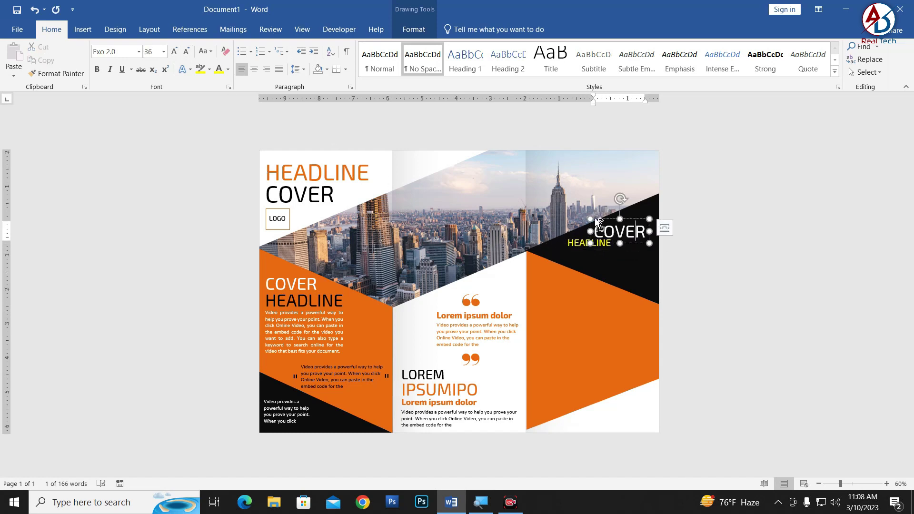
{"action": "left_click", "coordinate": [576, 243]}
{"action": "left_click", "coordinate": [173, 50]}
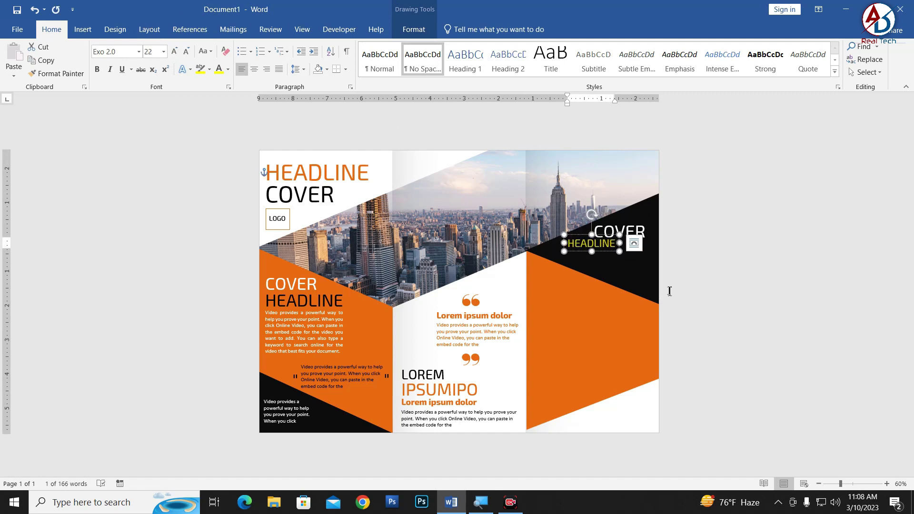
- Shrink COVER and stack it tightly with HEADLINE further right in the black panel
{"action": "left_click", "coordinate": [634, 231]}
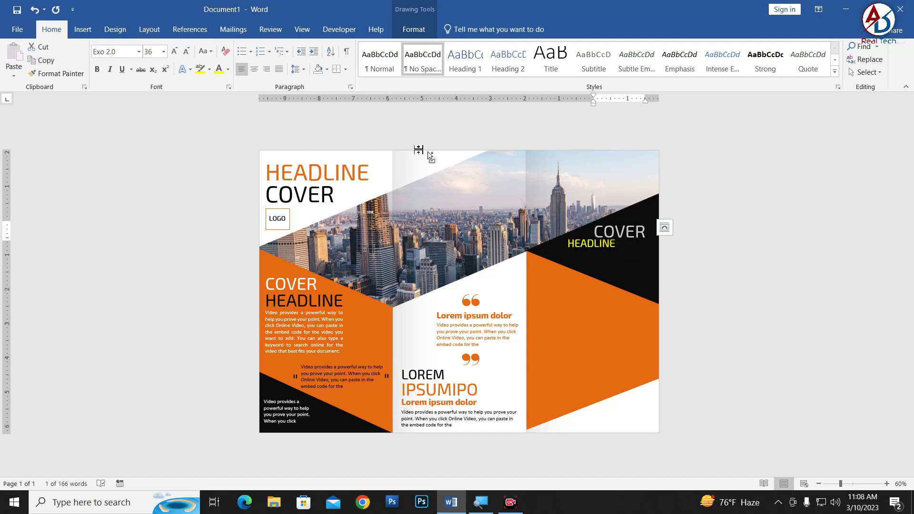
{"action": "left_click", "coordinate": [186, 51]}
{"action": "left_click", "coordinate": [186, 51]}
{"action": "left_click", "coordinate": [187, 50]}
{"action": "left_click", "coordinate": [601, 247]}
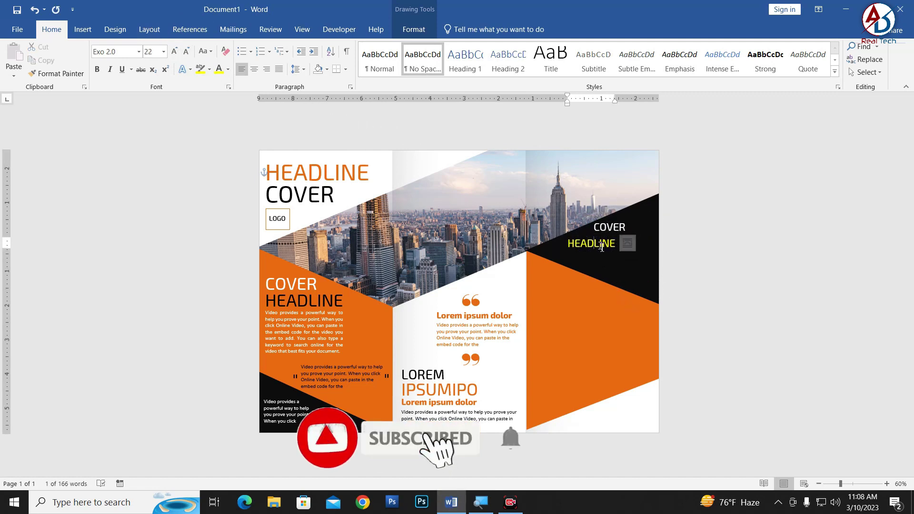
{"action": "scroll", "coordinate": [607, 245], "scroll_direction": "up", "scroll_amount": 4, "text": "ctrl"}
{"action": "left_click", "coordinate": [725, 220]}
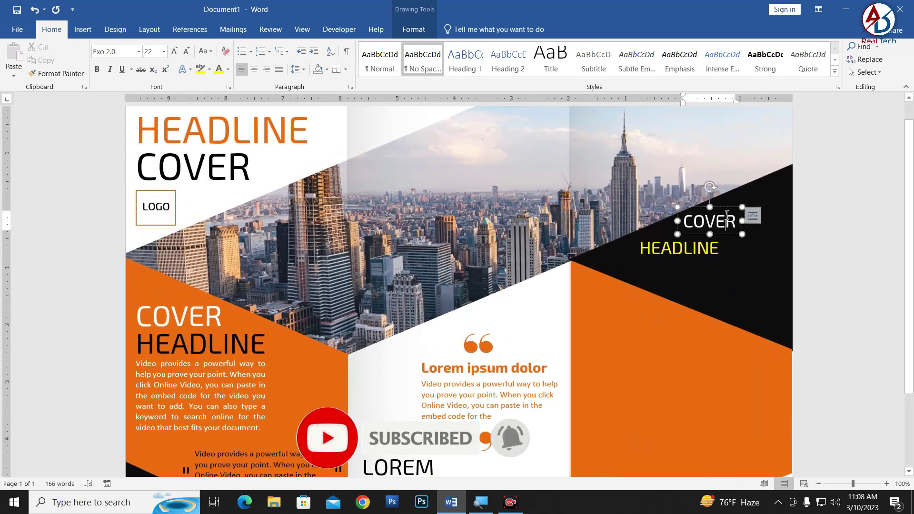
{"action": "left_click_drag", "start_coordinate": [706, 240], "coordinate": [745, 255]}
{"action": "left_click", "coordinate": [708, 262]}
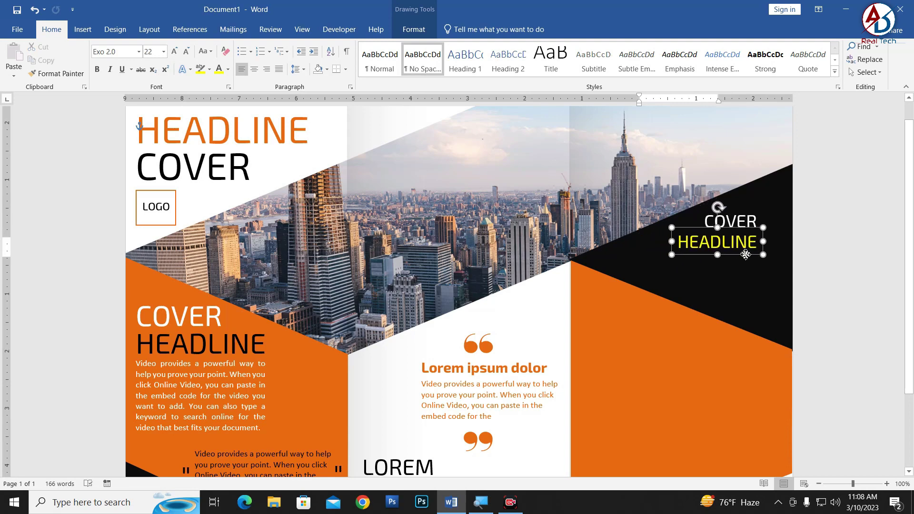
{"action": "scroll", "coordinate": [775, 292], "scroll_direction": "down", "scroll_amount": 4, "text": "ctrl"}
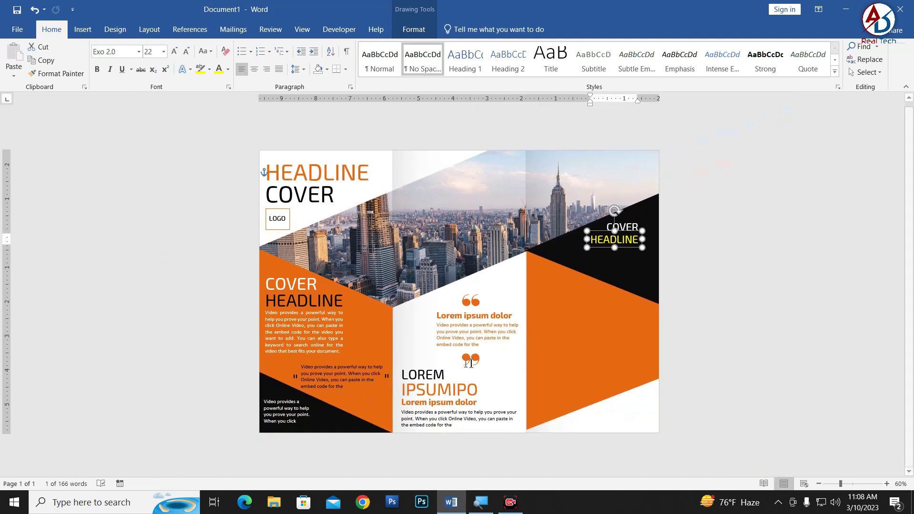
- Copy the quote paragraph under COVER HEADLINE on the right panel and right-align it
{"action": "left_click", "coordinate": [470, 330]}
{"action": "left_click_drag", "start_coordinate": [495, 353], "coordinate": [614, 277]}
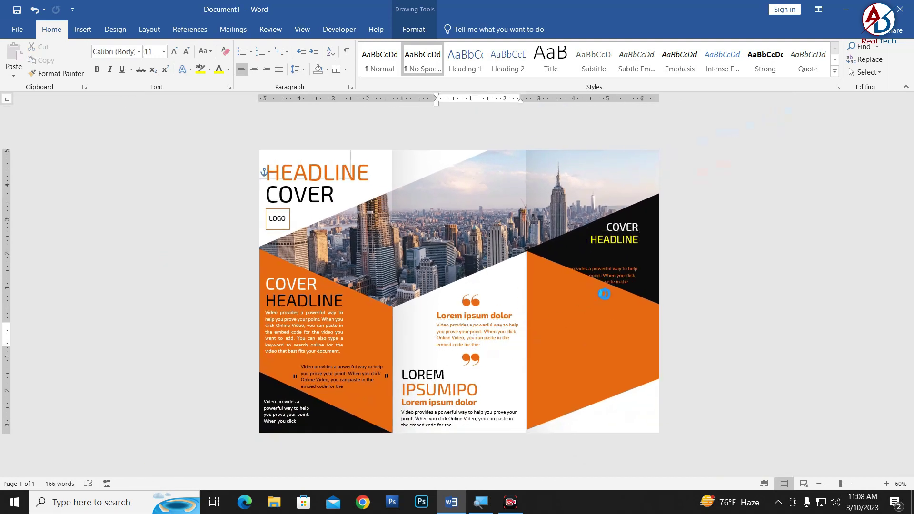
{"action": "left_click", "coordinate": [268, 70]}
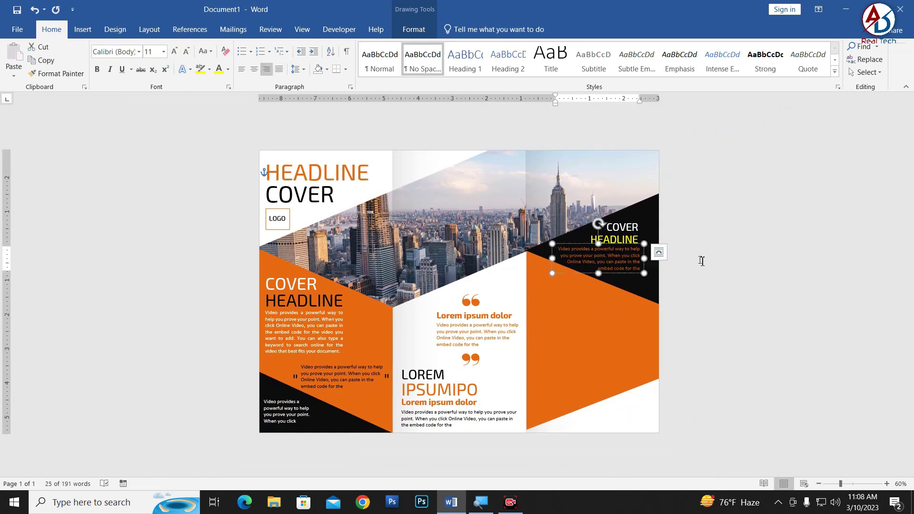
{"action": "left_click_drag", "start_coordinate": [625, 275], "coordinate": [621, 273]}
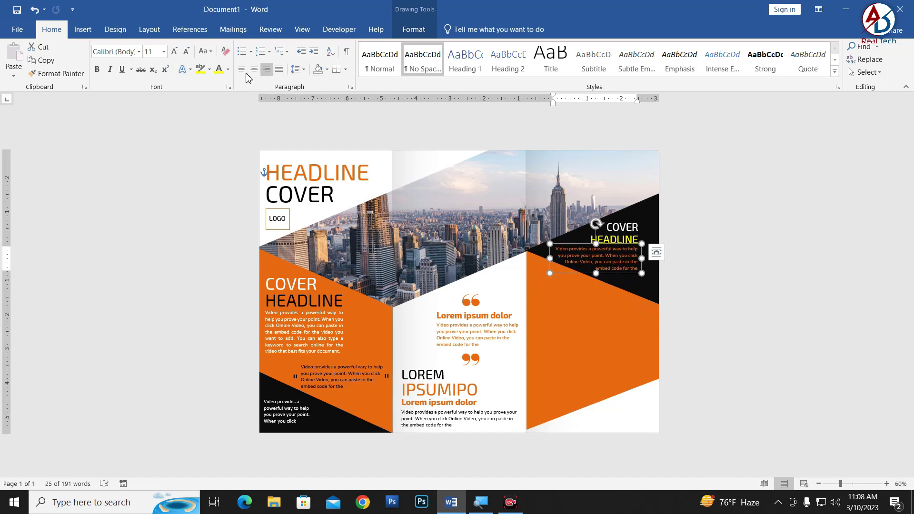
- Make the right-panel paragraph text white and shift it slightly right
{"action": "left_click", "coordinate": [229, 70]}
{"action": "left_click", "coordinate": [265, 130]}
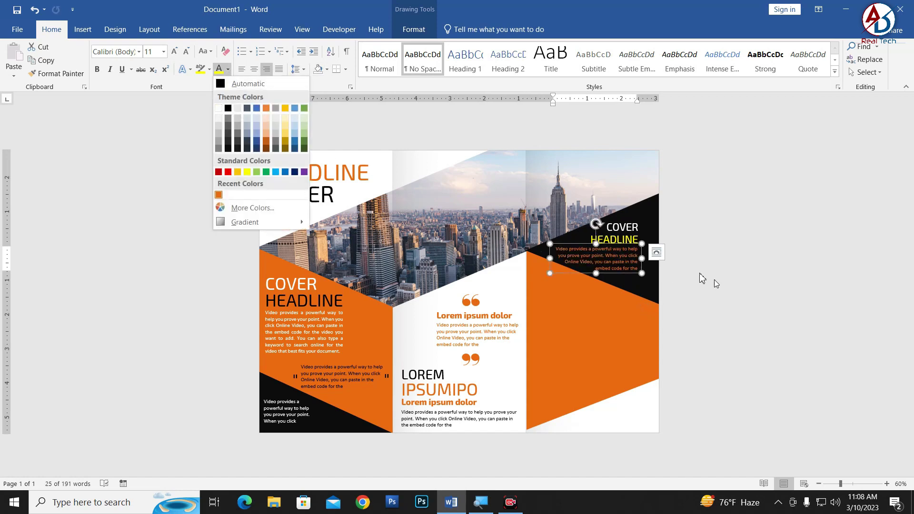
{"action": "left_click", "coordinate": [218, 109]}
{"action": "left_click", "coordinate": [724, 310]}
{"action": "scroll", "coordinate": [727, 319], "scroll_direction": "down", "scroll_amount": 3}
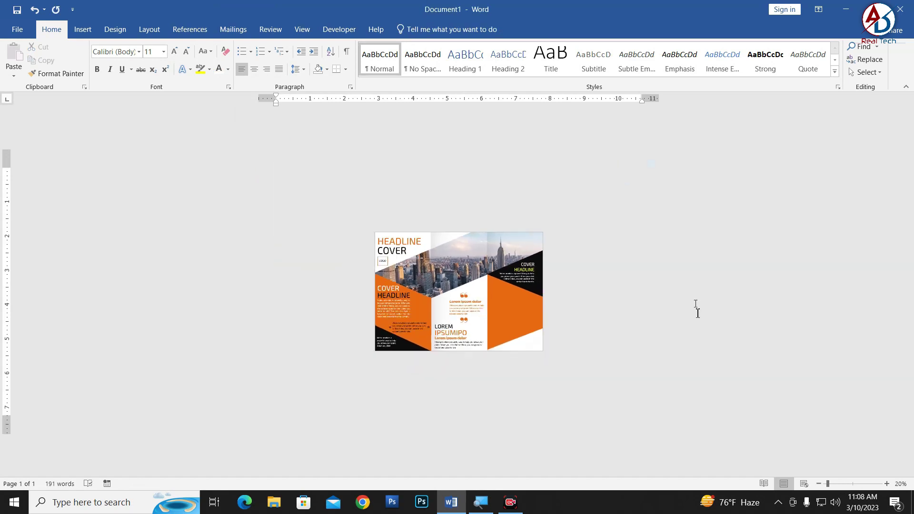
{"action": "scroll", "coordinate": [707, 391], "scroll_direction": "up", "scroll_amount": 2}
{"action": "scroll", "coordinate": [679, 375], "scroll_direction": "up", "scroll_amount": 1}
{"action": "scroll", "coordinate": [624, 353], "scroll_direction": "up", "scroll_amount": 2}
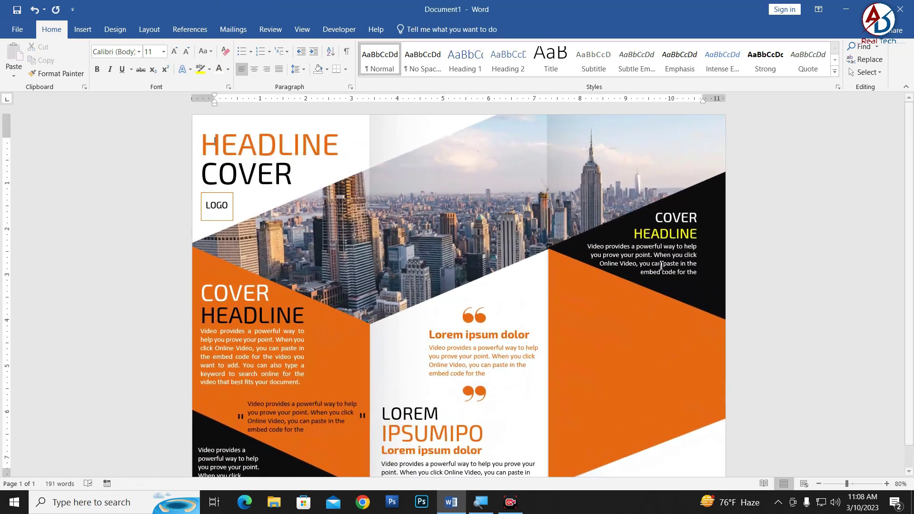
{"action": "left_click", "coordinate": [658, 263]}
{"action": "left_click_drag", "start_coordinate": [679, 281], "coordinate": [690, 281]}
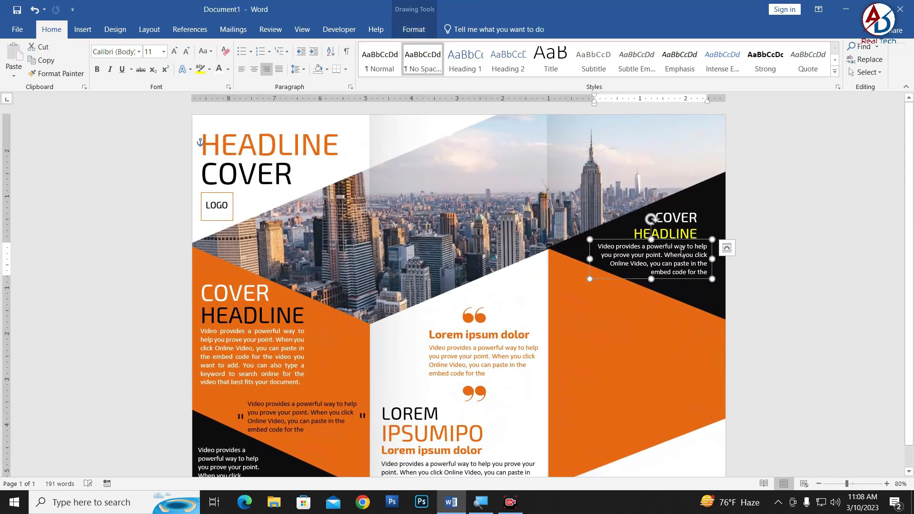
- Nudge the right-panel HEADLINE and COVER titles slightly to the right
{"action": "left_click", "coordinate": [676, 233]}
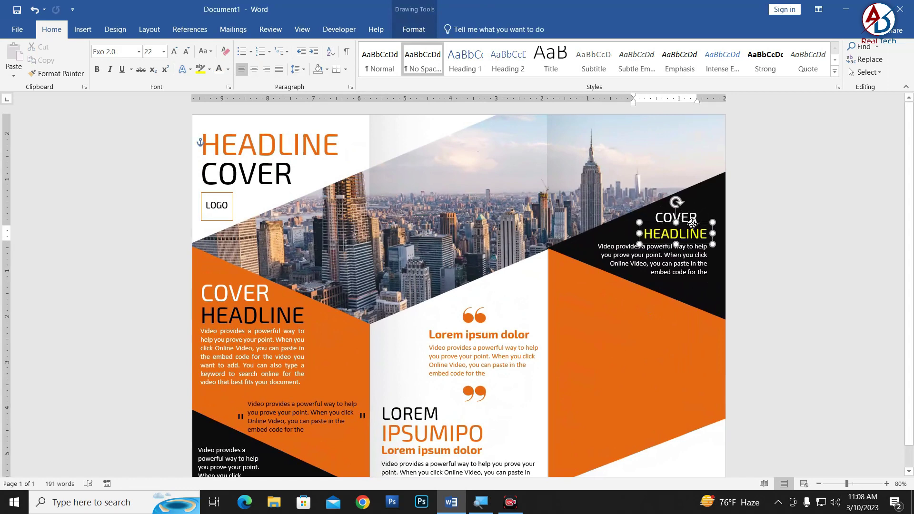
{"action": "mouse_move", "coordinate": [683, 224]}
{"action": "left_mouse_down"}
{"action": "mouse_move", "coordinate": [693, 224]}
{"action": "mouse_move", "coordinate": [700, 205]}
{"action": "left_mouse_up"}
{"action": "left_click", "coordinate": [692, 206]}
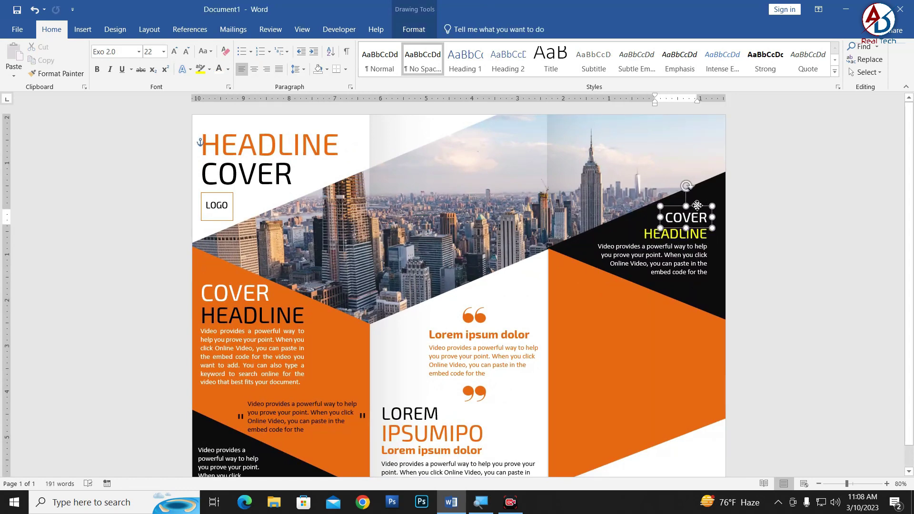
{"action": "left_click", "coordinate": [716, 212]}
{"action": "scroll", "coordinate": [762, 284], "scroll_direction": "down", "scroll_amount": 4}
- Copy the black LOREM heading into the right orange panel
{"action": "scroll", "coordinate": [496, 310], "scroll_direction": "up", "scroll_amount": 1}
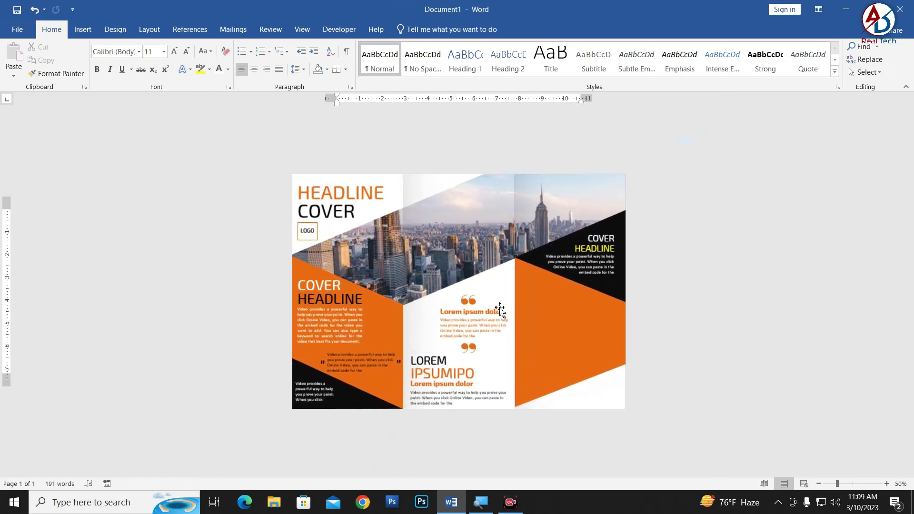
{"action": "scroll", "coordinate": [543, 336], "scroll_direction": "down", "scroll_amount": 1}
{"action": "scroll", "coordinate": [544, 336], "scroll_direction": "up", "scroll_amount": 1}
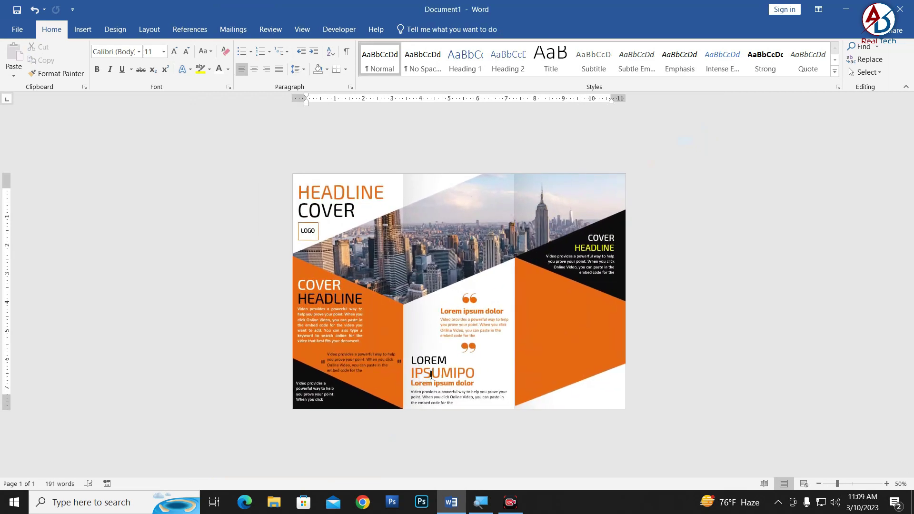
{"action": "left_click", "coordinate": [430, 364]}
{"action": "scroll", "coordinate": [431, 365], "scroll_direction": "up", "scroll_amount": 1}
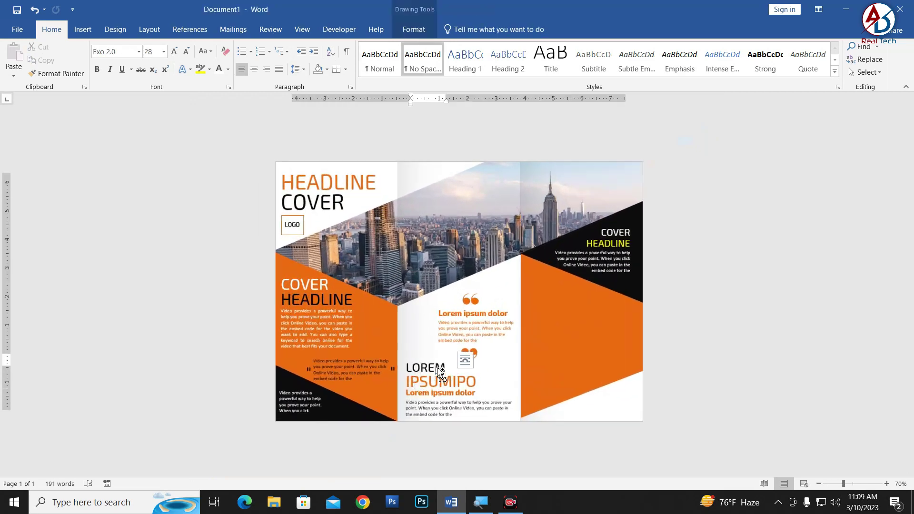
{"action": "scroll", "coordinate": [430, 365], "scroll_direction": "up", "scroll_amount": 2}
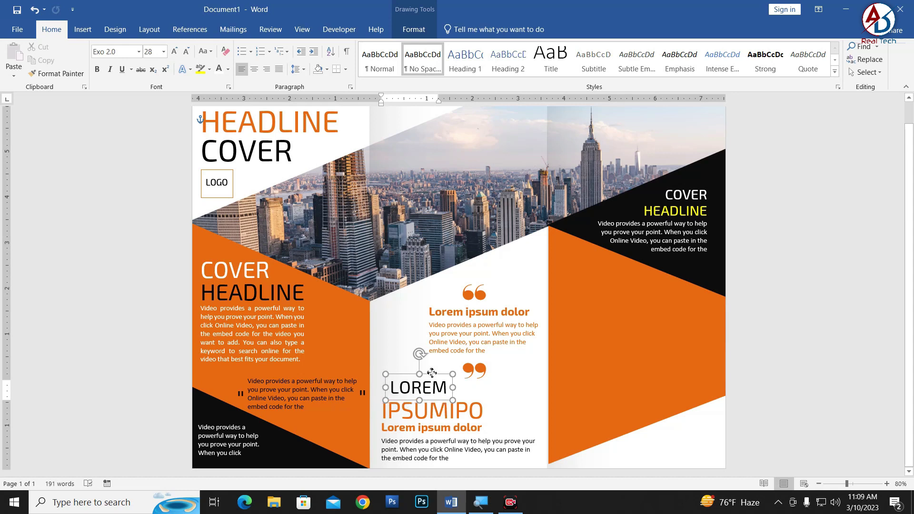
{"action": "left_click_drag", "start_coordinate": [424, 379], "coordinate": [608, 264]}
{"action": "key", "text": "ctrl+z"}
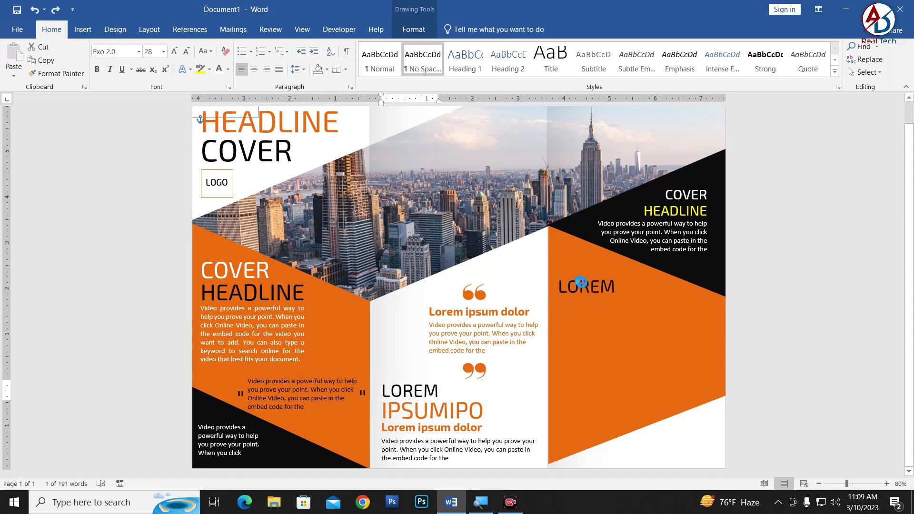
- Copy IPSUMIPO below LOREM in white and nudge it slightly up
{"action": "left_click", "coordinate": [442, 403]}
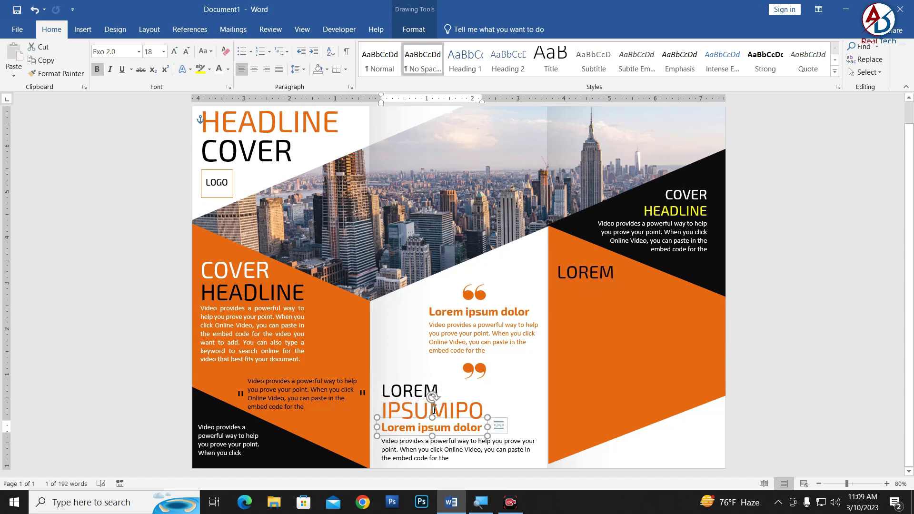
{"action": "left_click_drag", "start_coordinate": [443, 403], "coordinate": [606, 287]}
{"action": "left_click", "coordinate": [219, 69]}
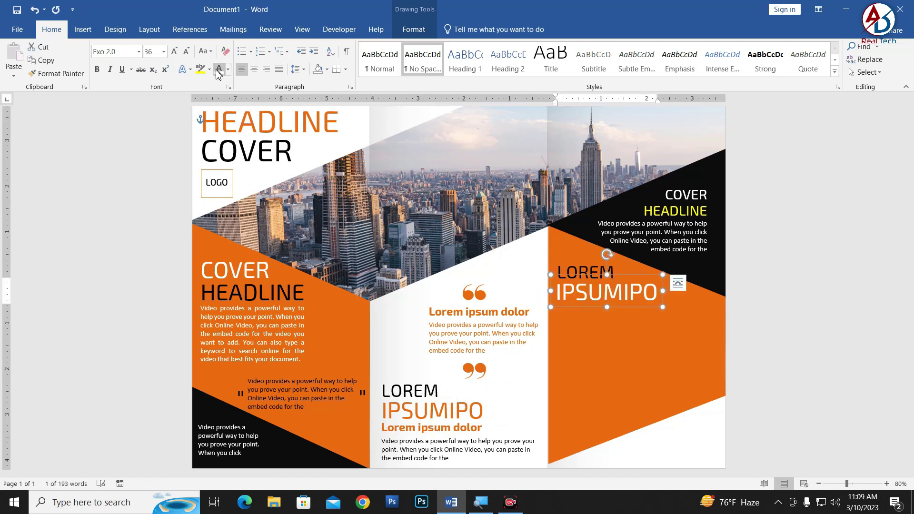
{"action": "left_click_drag", "start_coordinate": [624, 278], "coordinate": [623, 278]}
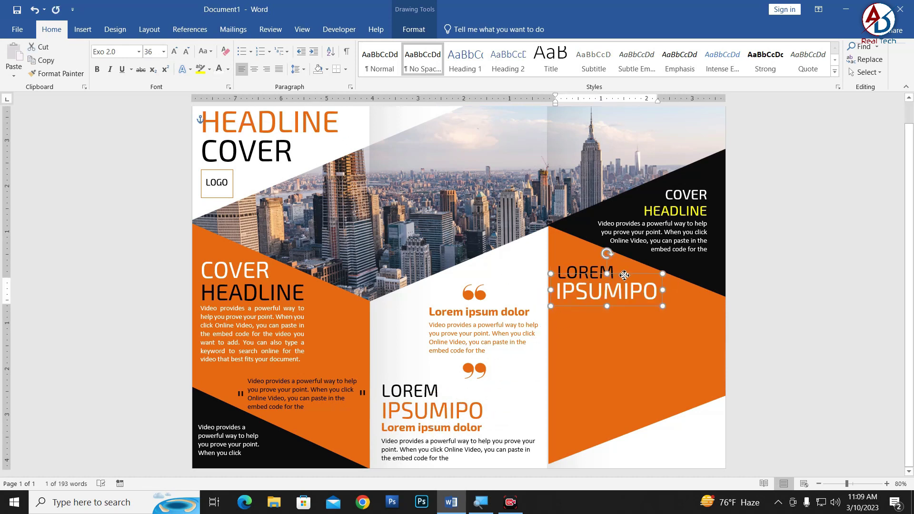
{"action": "left_click", "coordinate": [422, 427]}
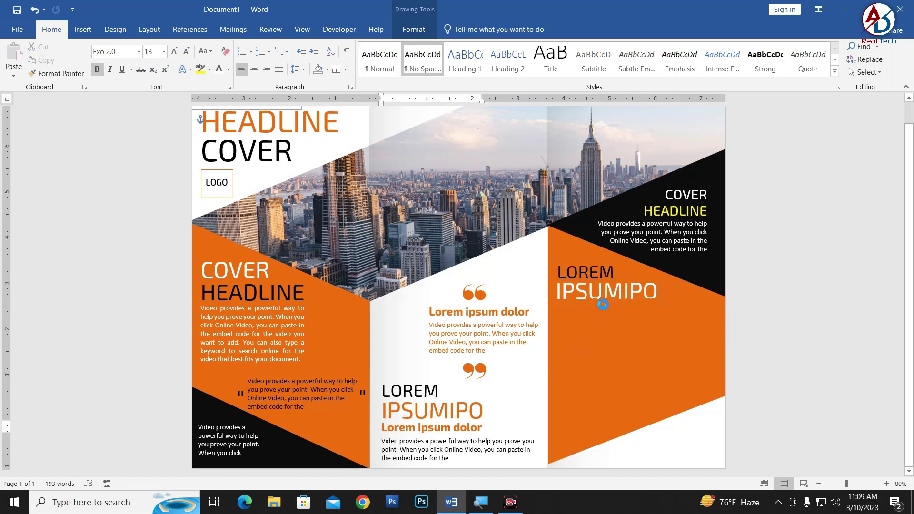
- Make the copied 'Lorem ipsum dolor' subheading black and place it just under IPSUMIPO
{"action": "triple_click", "coordinate": [602, 304]}
{"action": "left_click", "coordinate": [228, 69]}
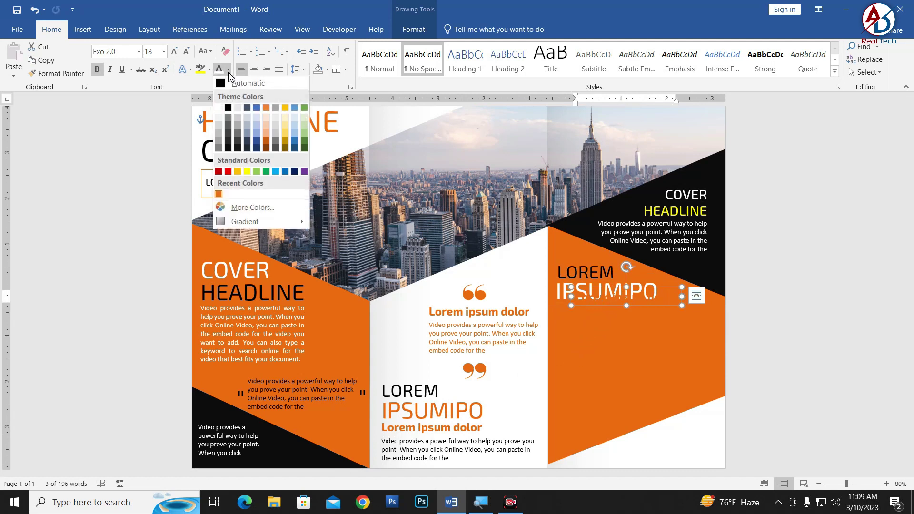
{"action": "left_click", "coordinate": [229, 84]}
{"action": "left_click_drag", "start_coordinate": [616, 309], "coordinate": [596, 318]}
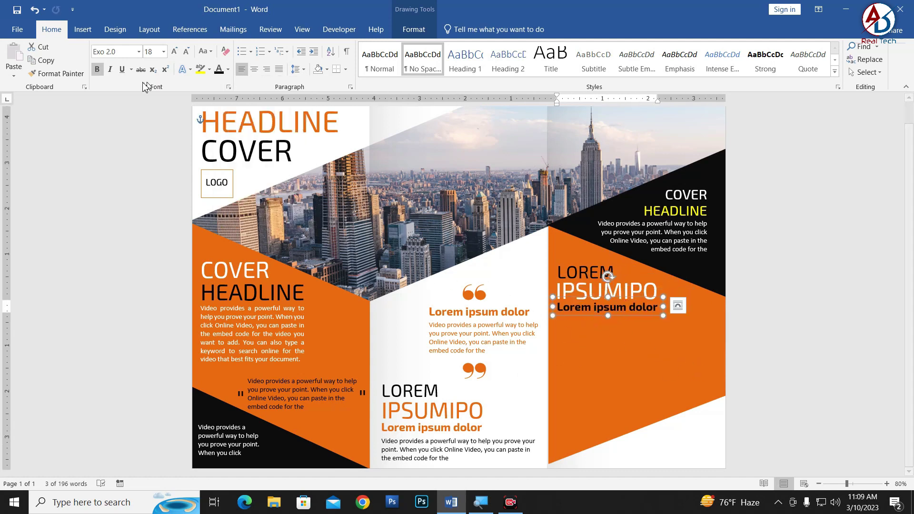
{"action": "left_click", "coordinate": [714, 345]}
- Copy the middle panel's paragraph text box into the right panel and narrow it to column width
{"action": "scroll", "coordinate": [603, 357], "scroll_direction": "down", "scroll_amount": 5}
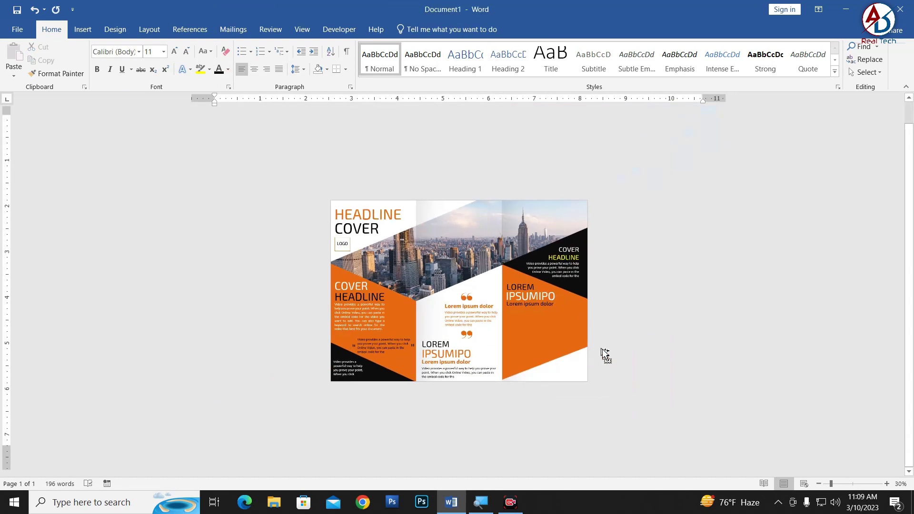
{"action": "scroll", "coordinate": [476, 357], "scroll_direction": "up", "scroll_amount": 3}
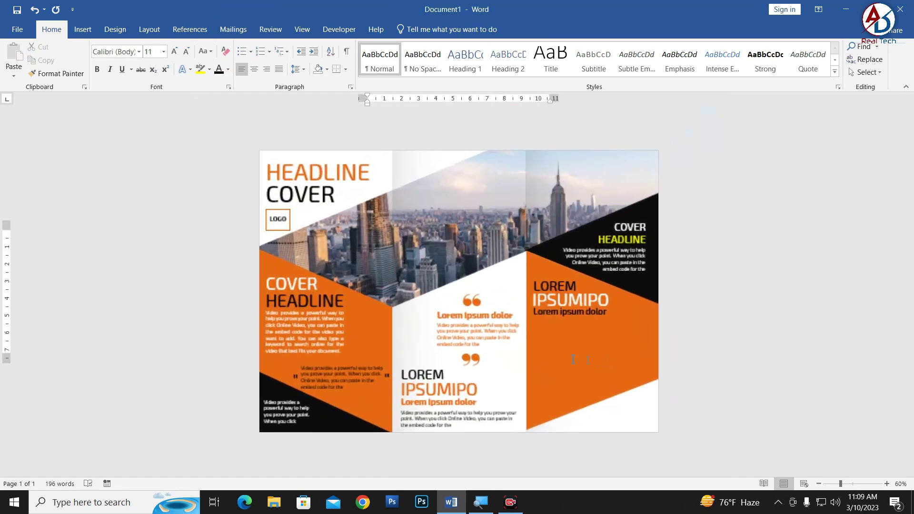
{"action": "left_click", "coordinate": [456, 333]}
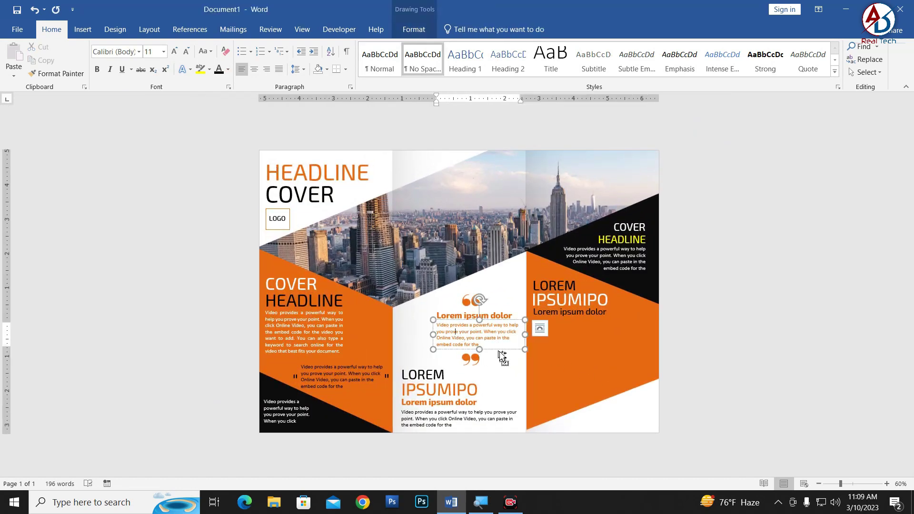
{"action": "left_click_drag", "start_coordinate": [500, 356], "coordinate": [591, 348]}
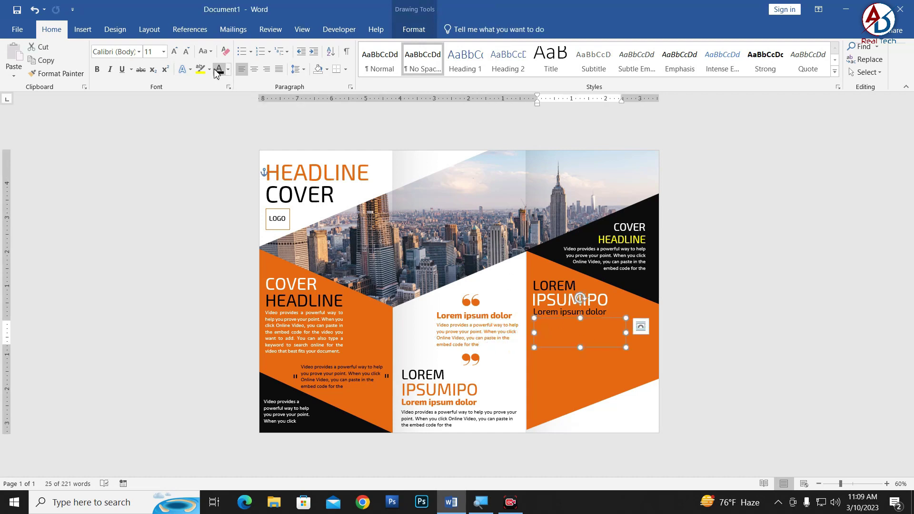
{"action": "mouse_move", "coordinate": [625, 333]}
{"action": "left_mouse_down"}
{"action": "mouse_move", "coordinate": [600, 332]}
{"action": "mouse_move", "coordinate": [567, 373]}
{"action": "left_mouse_up"}
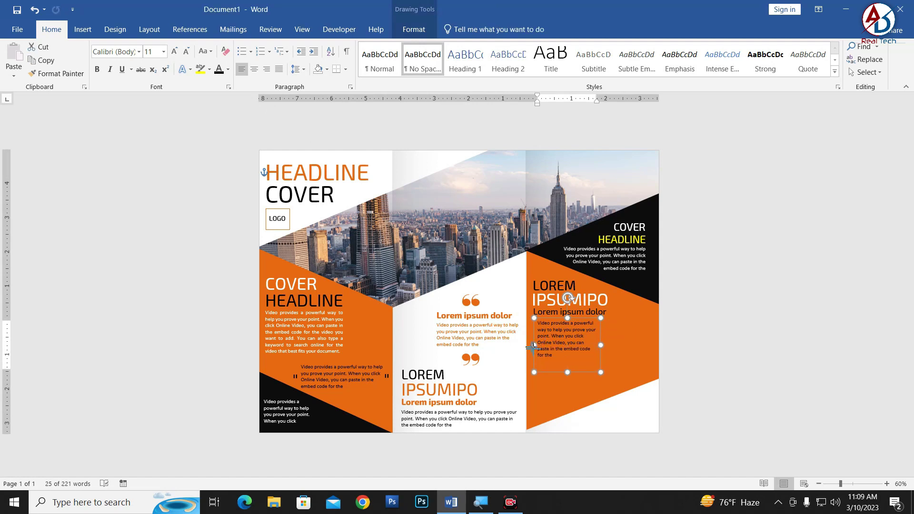
{"action": "left_click_drag", "start_coordinate": [533, 347], "coordinate": [529, 347]}
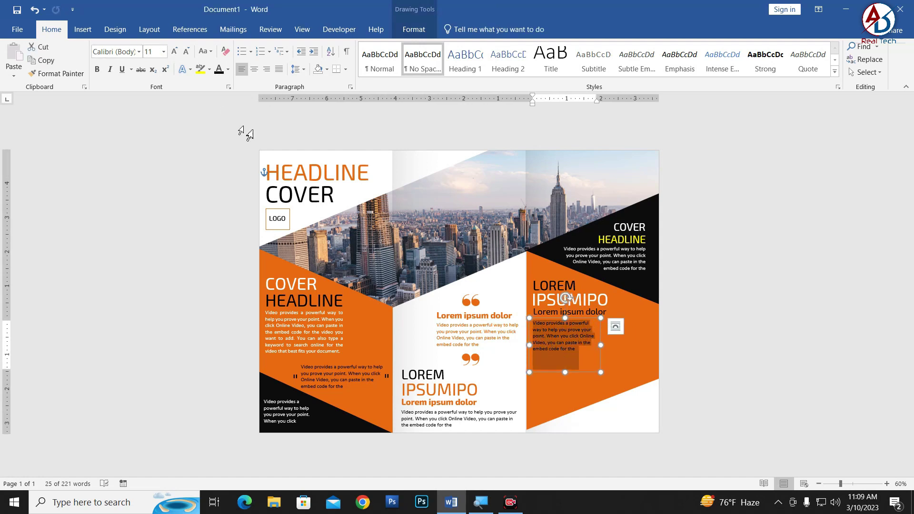
- Fill the box with =RAND(1) sample text, lengthen it, and duplicate it as a second column
{"action": "type", "text": "=RAND(1"}
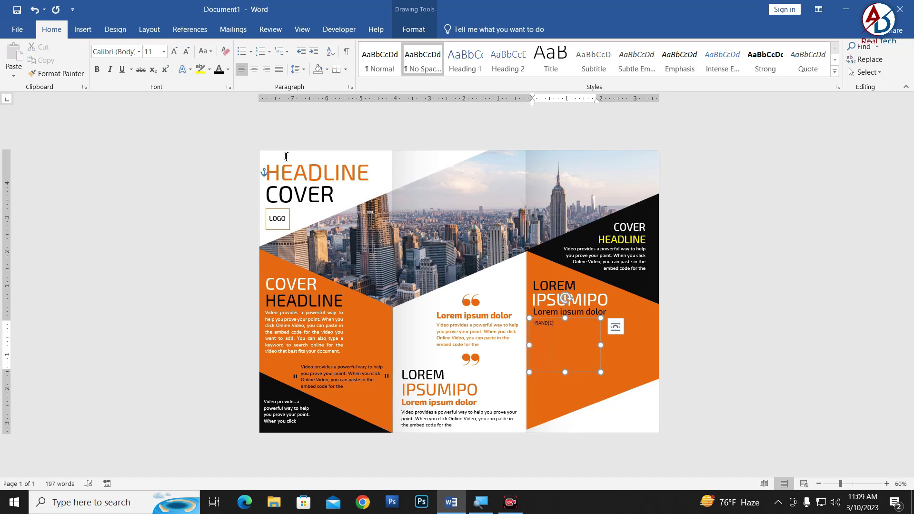
{"action": "key", "text": "Return"}
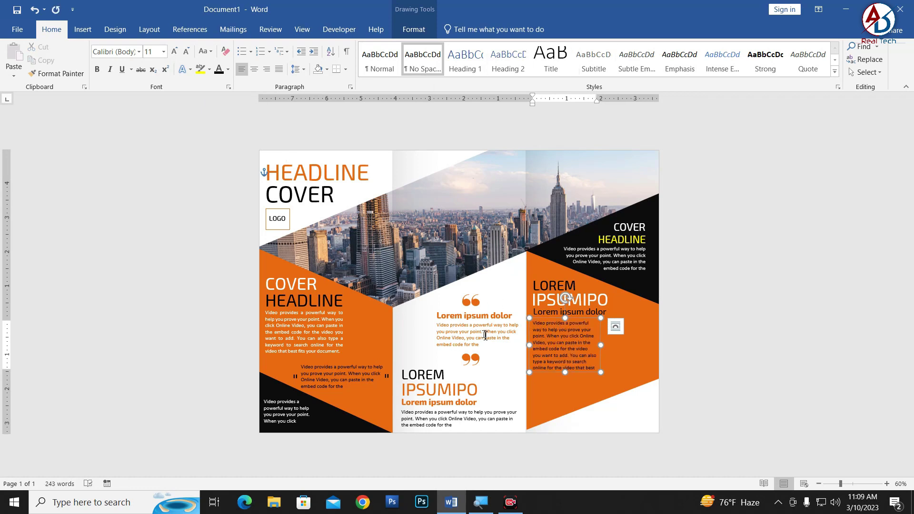
{"action": "left_click_drag", "start_coordinate": [566, 372], "coordinate": [566, 384]}
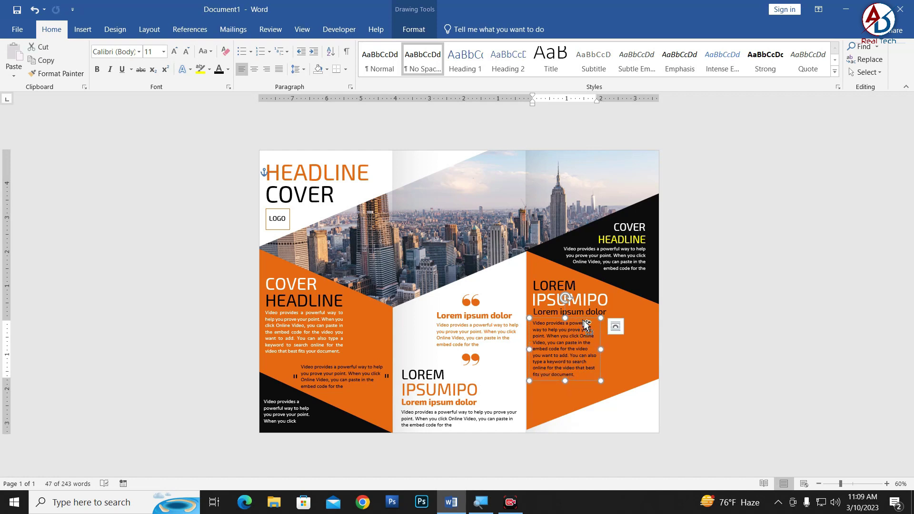
{"action": "left_click_drag", "start_coordinate": [585, 323], "coordinate": [646, 316]}
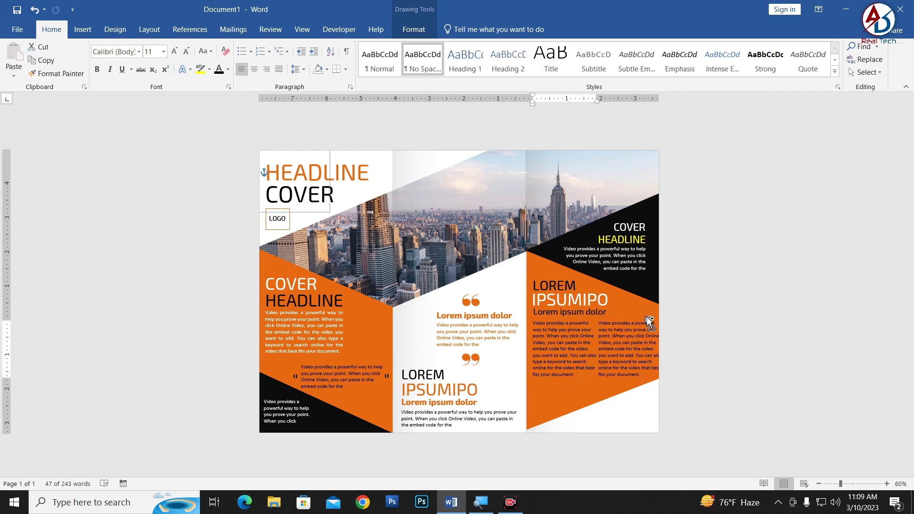
- Set both right-panel columns' text to size 10 and justify them
{"action": "triple_click", "coordinate": [564, 347]}
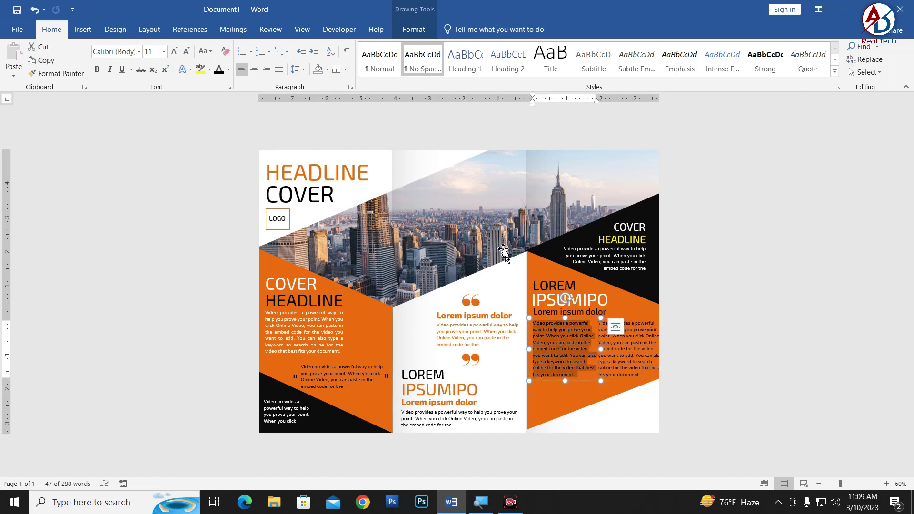
{"action": "left_click", "coordinate": [187, 54]}
{"action": "triple_click", "coordinate": [653, 367]}
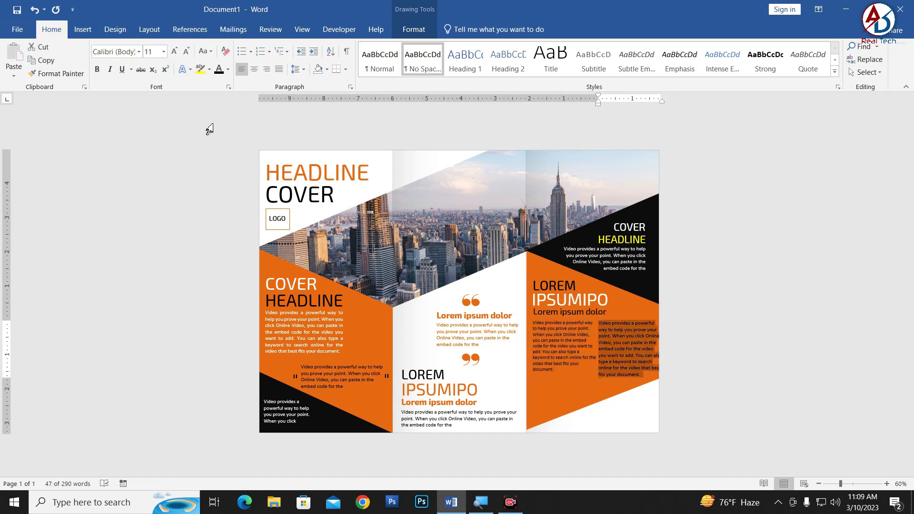
{"action": "left_click", "coordinate": [186, 51]}
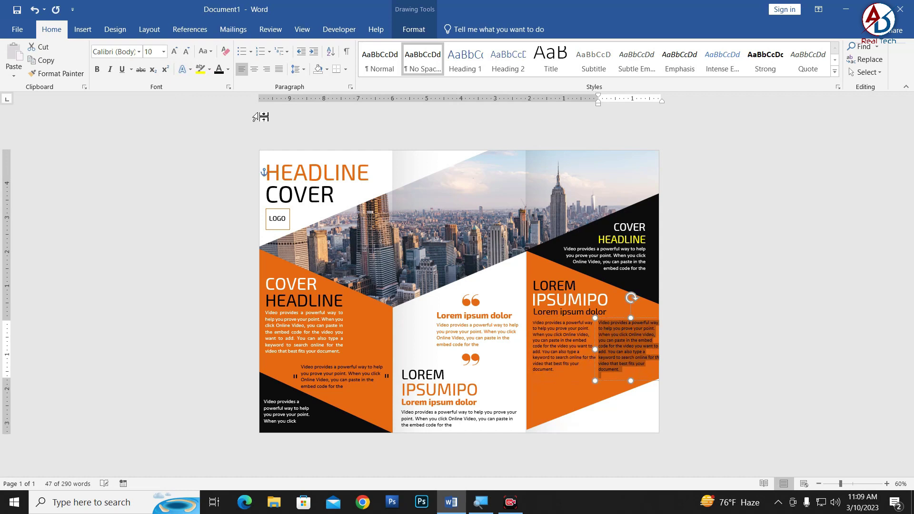
{"action": "triple_click", "coordinate": [558, 349]}
{"action": "left_click", "coordinate": [279, 69]}
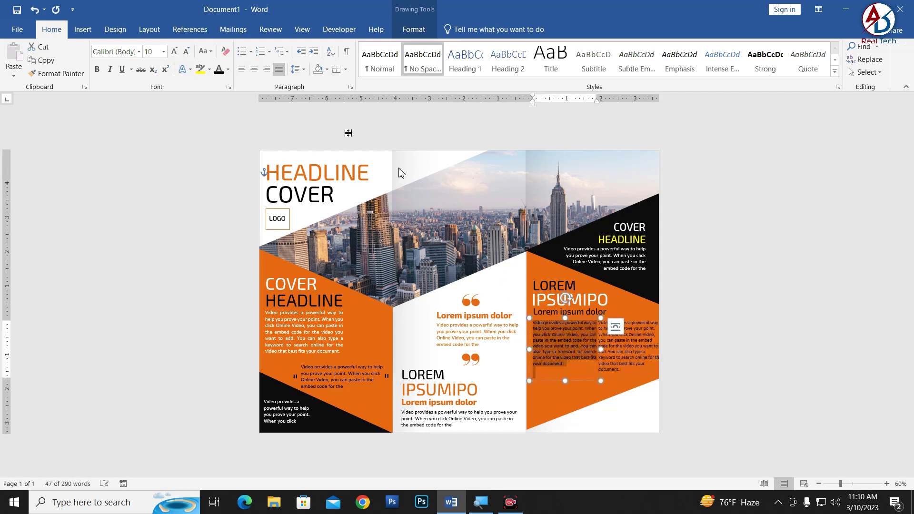
{"action": "triple_click", "coordinate": [636, 361]}
{"action": "left_click", "coordinate": [278, 69]}
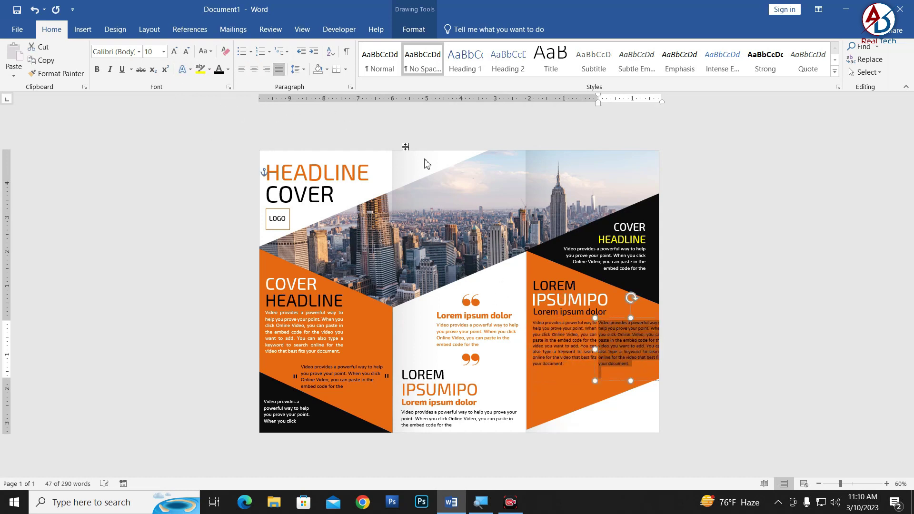
- Shorten the second column's text box slightly
{"action": "left_click", "coordinate": [622, 376]}
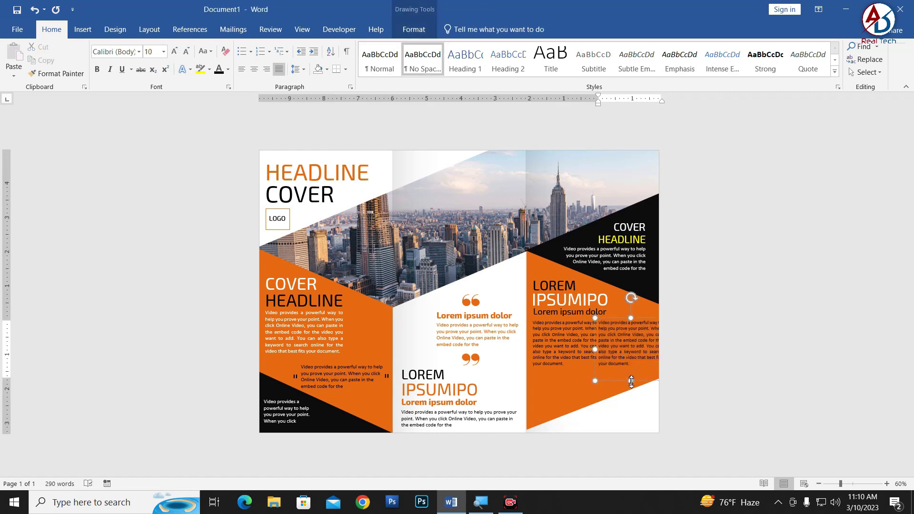
{"action": "left_click_drag", "start_coordinate": [631, 381], "coordinate": [631, 372]}
{"action": "left_click", "coordinate": [566, 380]}
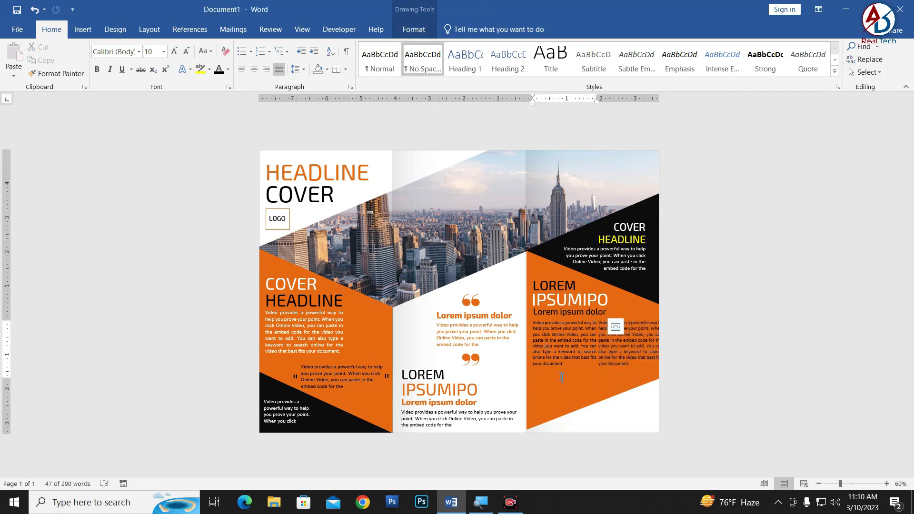
{"action": "scroll", "coordinate": [567, 381], "scroll_direction": "up", "scroll_amount": 2}
- Nudge the first right-panel column slightly left so the two columns line up
{"action": "left_click", "coordinate": [671, 366]}
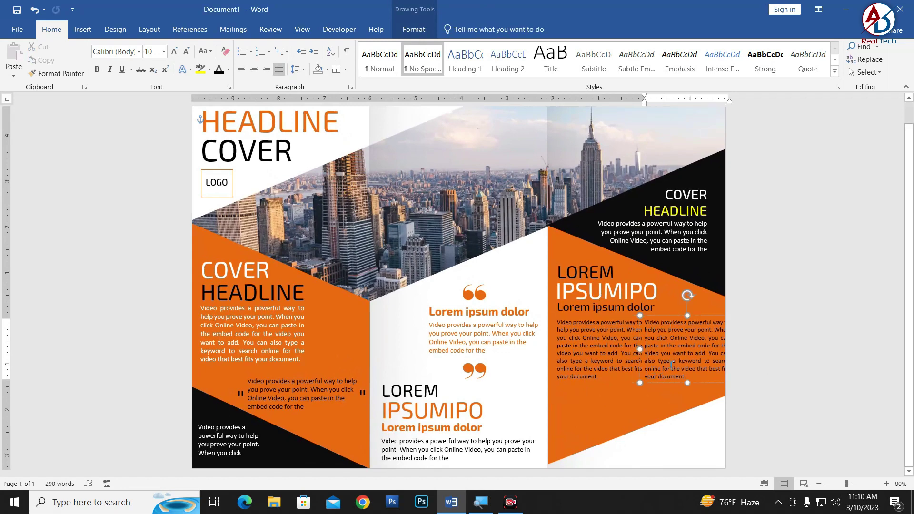
{"action": "left_click", "coordinate": [615, 350]}
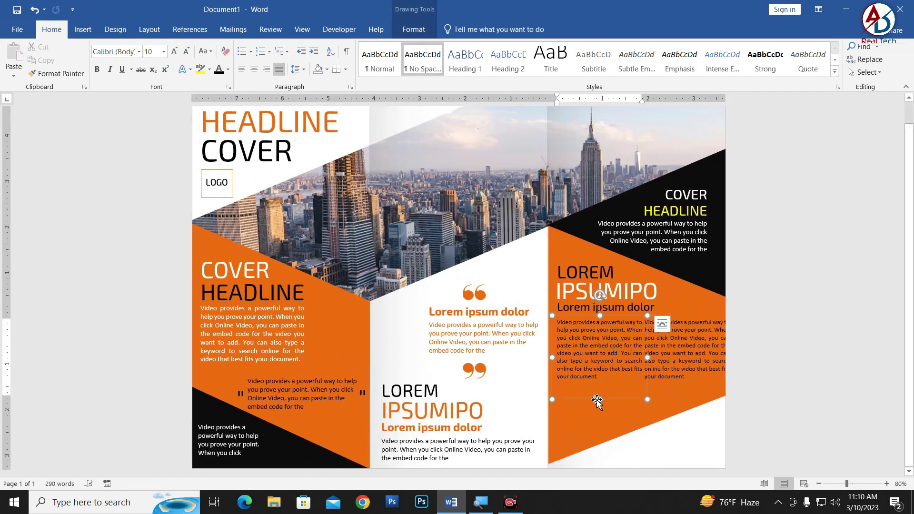
{"action": "left_click_drag", "start_coordinate": [589, 401], "coordinate": [586, 401]}
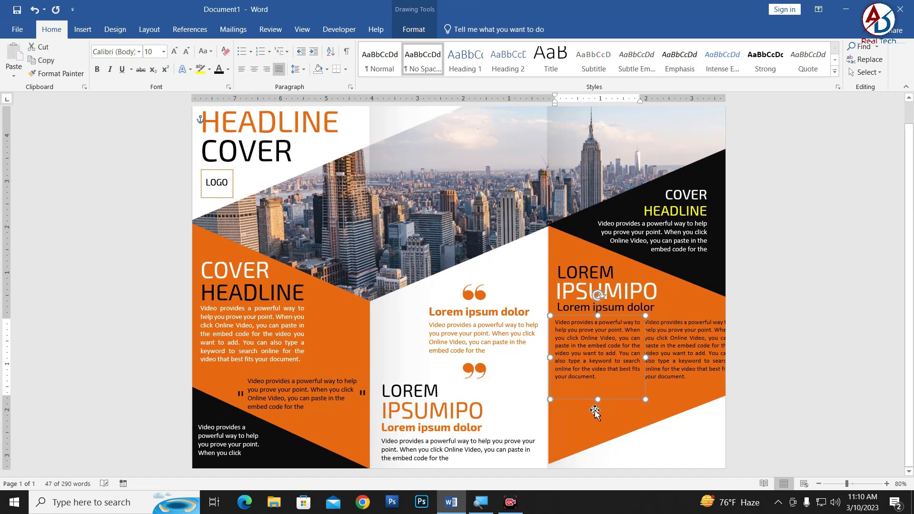
{"action": "left_click", "coordinate": [672, 390]}
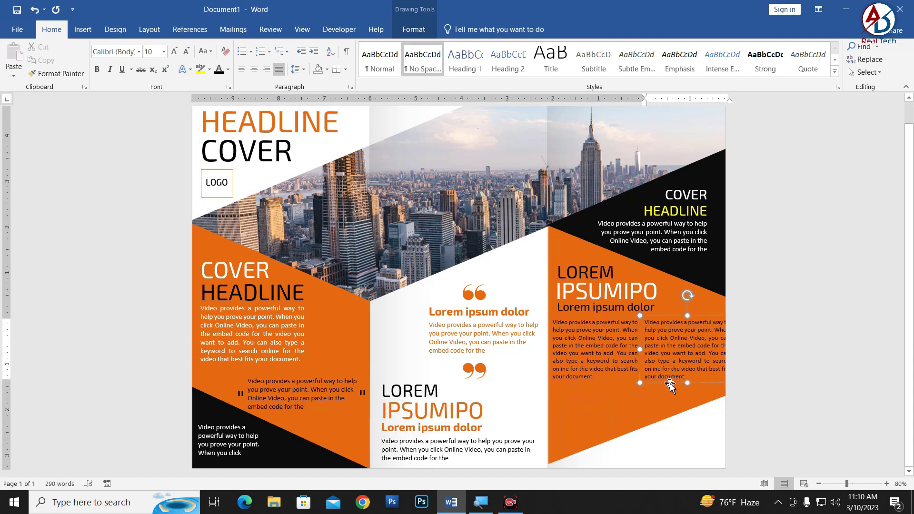
{"action": "left_click", "coordinate": [721, 394]}
{"action": "scroll", "coordinate": [619, 393], "scroll_direction": "down", "scroll_amount": 3}
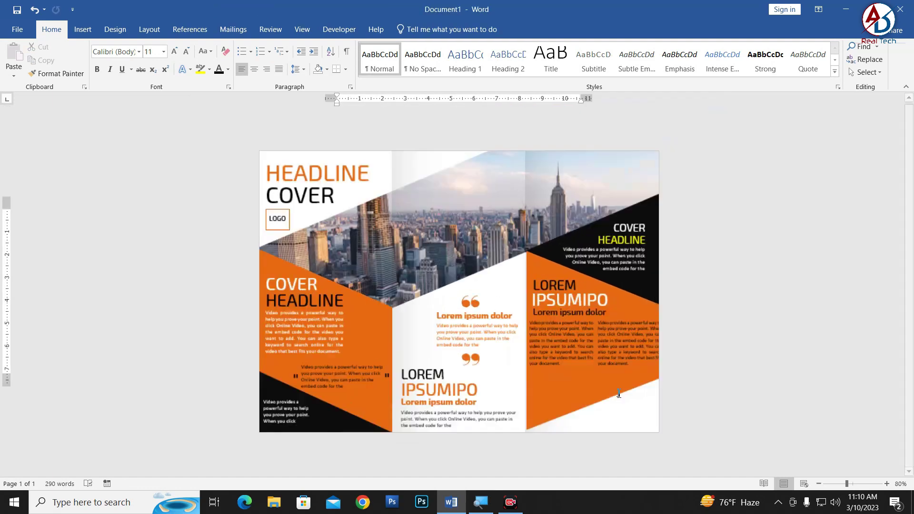
{"action": "scroll", "coordinate": [618, 394], "scroll_direction": "up", "scroll_amount": 3}
{"action": "left_click", "coordinate": [690, 407]}
{"action": "left_click", "coordinate": [694, 411]}
{"action": "scroll", "coordinate": [695, 410], "scroll_direction": "down", "scroll_amount": 1}
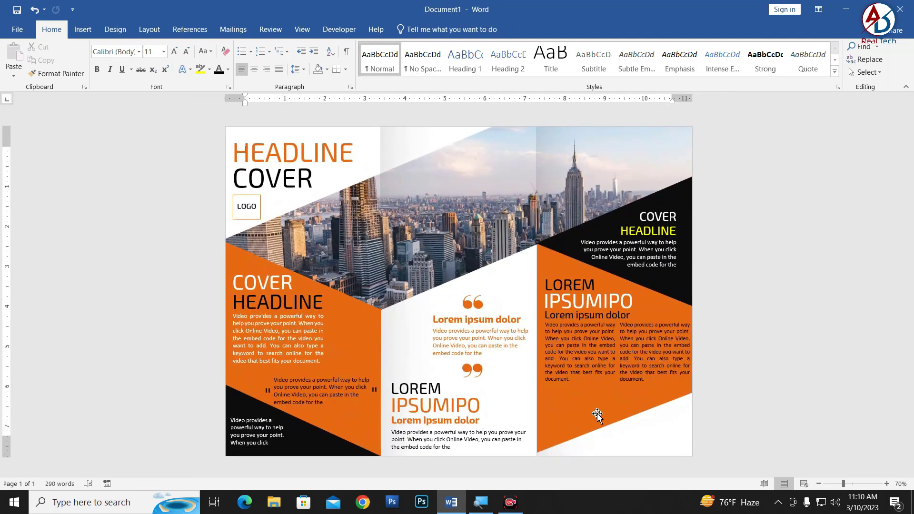
{"action": "scroll", "coordinate": [558, 321], "scroll_direction": "down", "scroll_amount": 2}
{"action": "scroll", "coordinate": [478, 406], "scroll_direction": "up", "scroll_amount": 1}
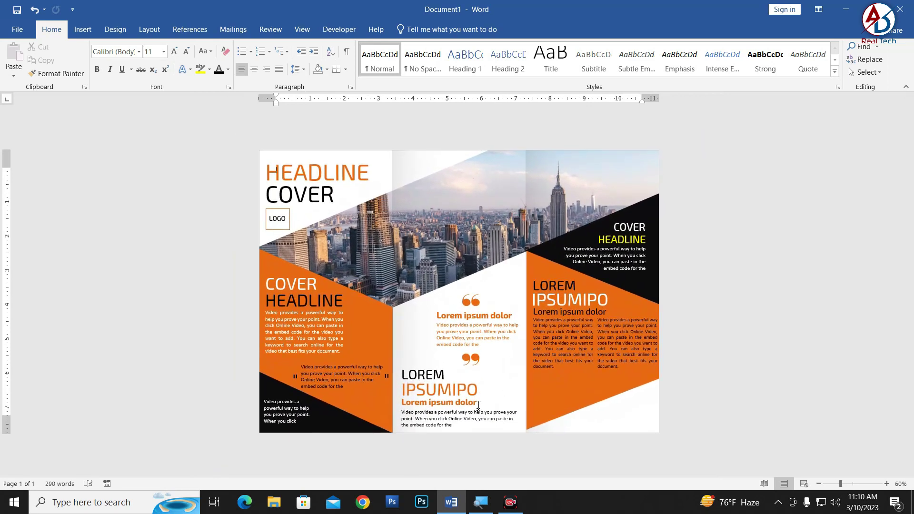
- Paste the centre quote text into the right panel, make it white, and position it below the columns
{"action": "left_click", "coordinate": [478, 336]}
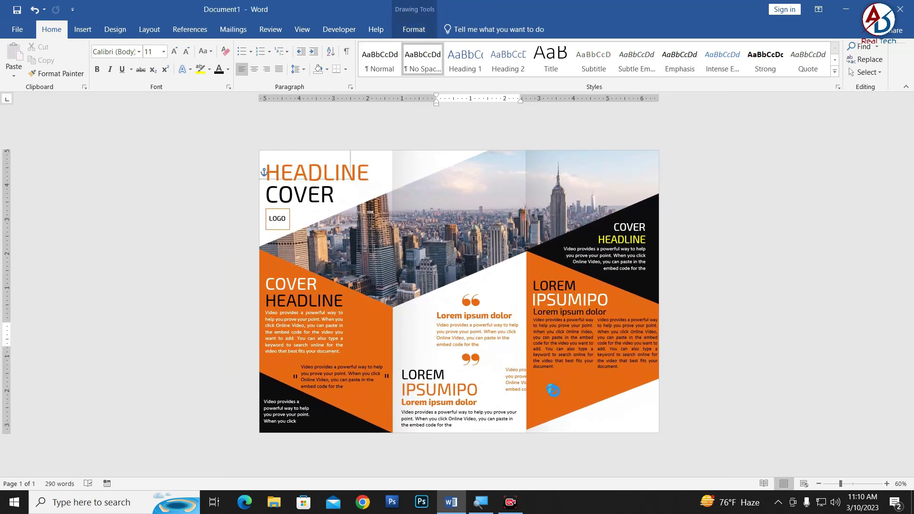
{"action": "left_click", "coordinate": [574, 391]}
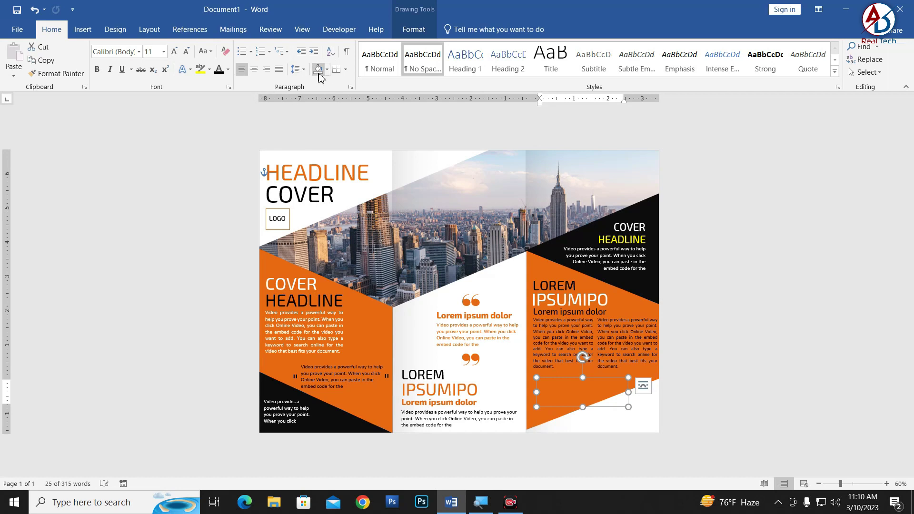
{"action": "type", "text": "Video provides a powerful way to help you prove your point. When you click Online Video, you can paste in the embed code for the"}
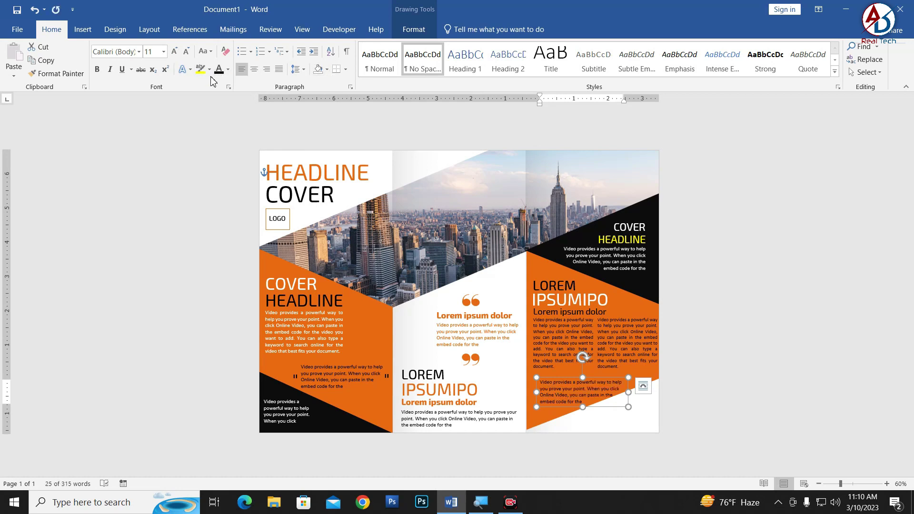
{"action": "left_click", "coordinate": [228, 70]}
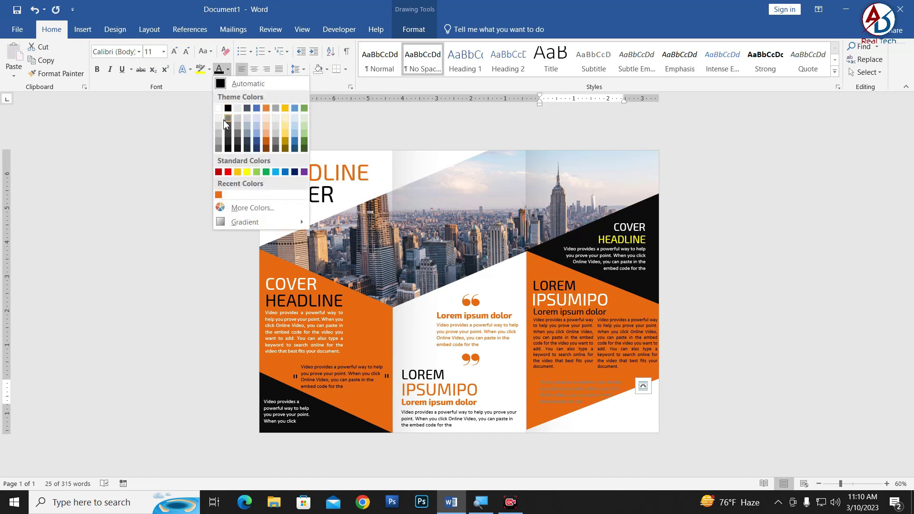
{"action": "left_click", "coordinate": [219, 105]}
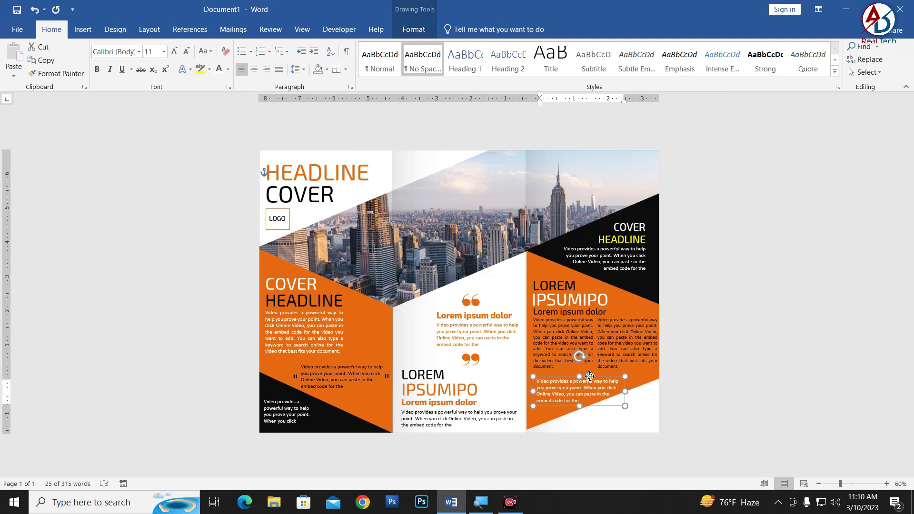
{"action": "mouse_move", "coordinate": [594, 381]}
{"action": "left_mouse_down"}
{"action": "mouse_move", "coordinate": [589, 375]}
{"action": "mouse_move", "coordinate": [648, 385]}
{"action": "left_mouse_up"}
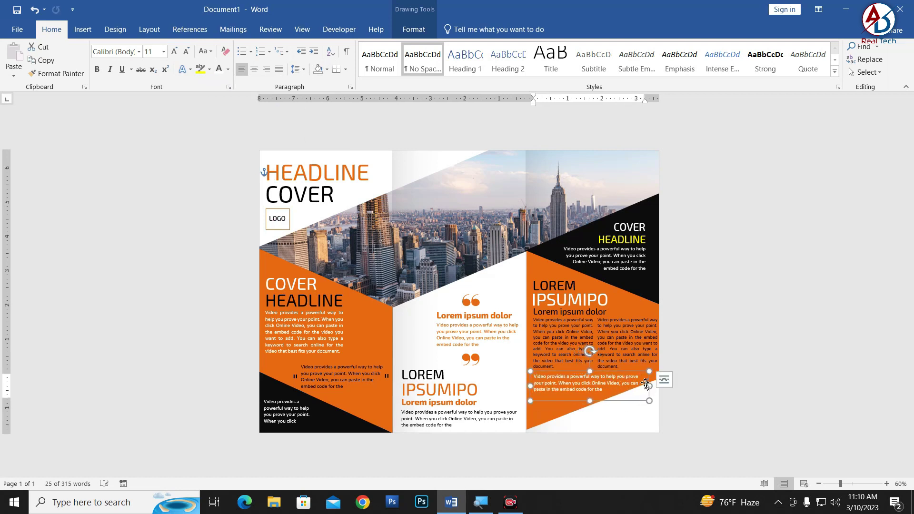
- Duplicate the LOREM IPSUMIPO heading block into the right panel's bottom corner for the contact details
{"action": "left_click", "coordinate": [673, 387]}
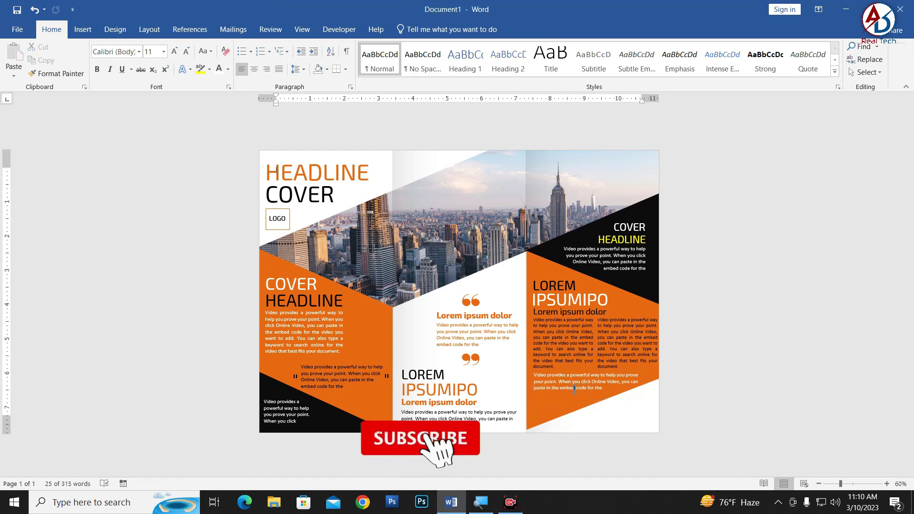
{"action": "scroll", "coordinate": [557, 404], "scroll_direction": "down", "scroll_amount": 4, "text": "ctrl"}
{"action": "scroll", "coordinate": [557, 403], "scroll_direction": "up", "scroll_amount": 3, "text": "ctrl"}
{"action": "scroll", "coordinate": [557, 404], "scroll_direction": "up", "scroll_amount": 2, "text": "ctrl"}
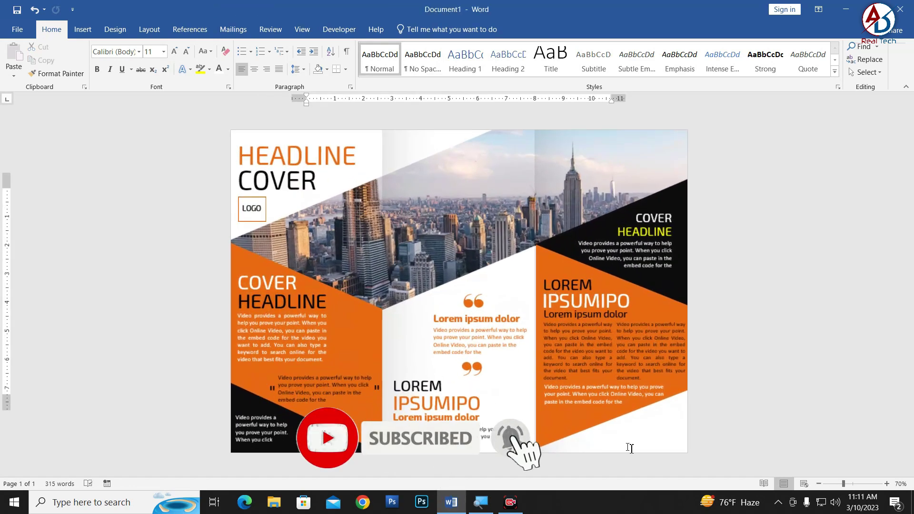
{"action": "left_click", "coordinate": [437, 409]}
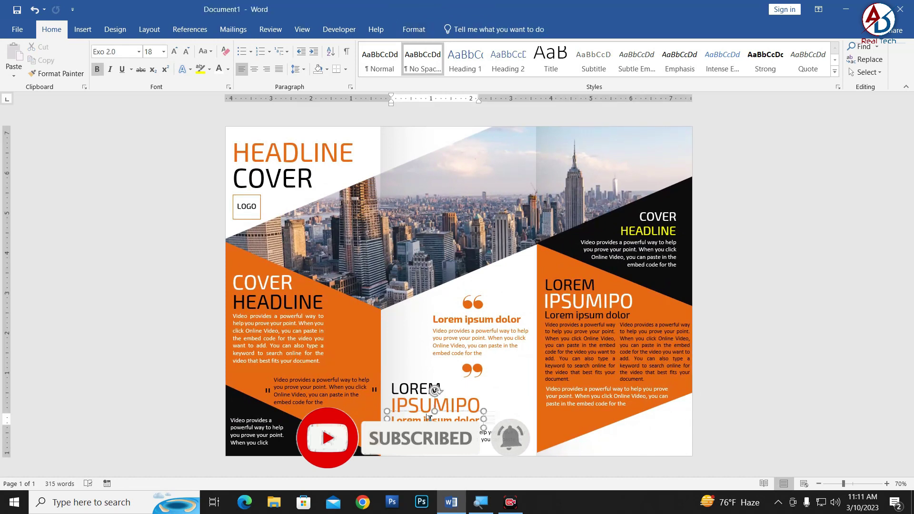
{"action": "left_click_drag", "start_coordinate": [437, 409], "coordinate": [639, 424]}
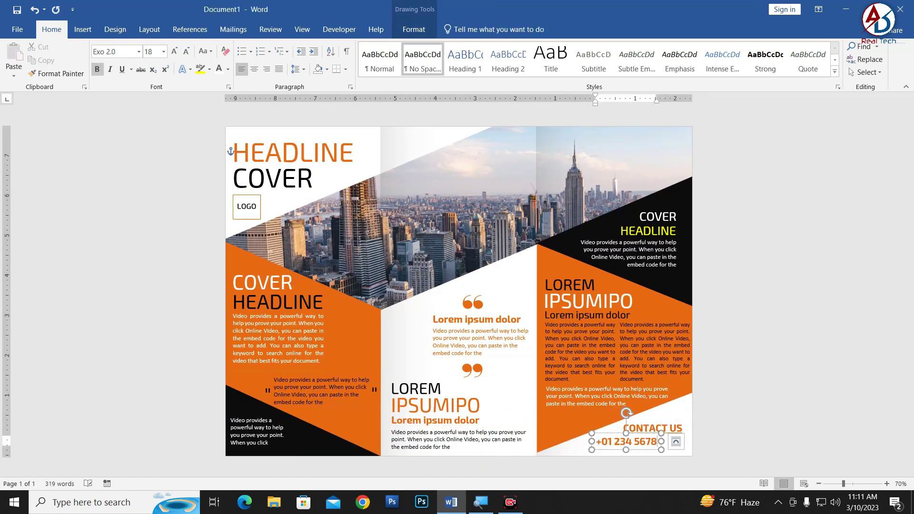
- Enlarge the phone number to 24 pt in black and shift the contact block slightly left
{"action": "left_click_drag", "start_coordinate": [663, 441], "coordinate": [596, 441]}
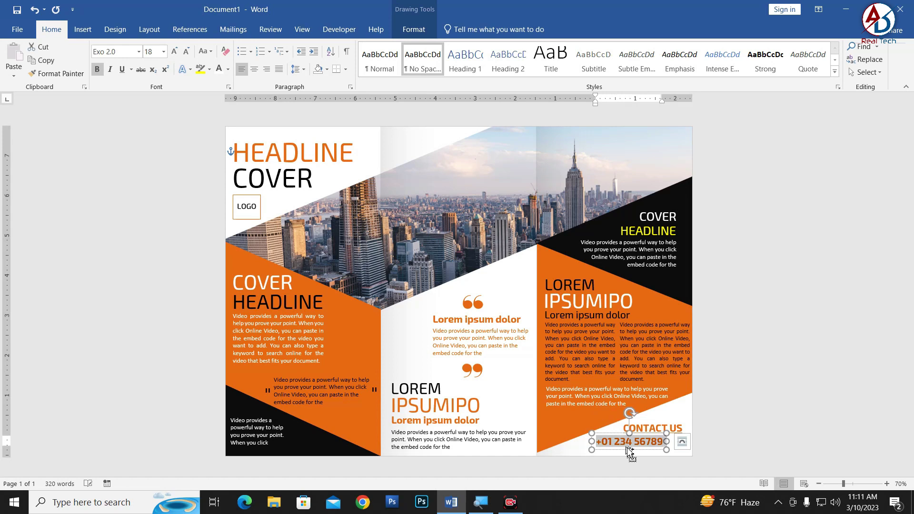
{"action": "left_click", "coordinate": [174, 51]}
{"action": "left_click", "coordinate": [174, 51]}
{"action": "left_click", "coordinate": [175, 51]}
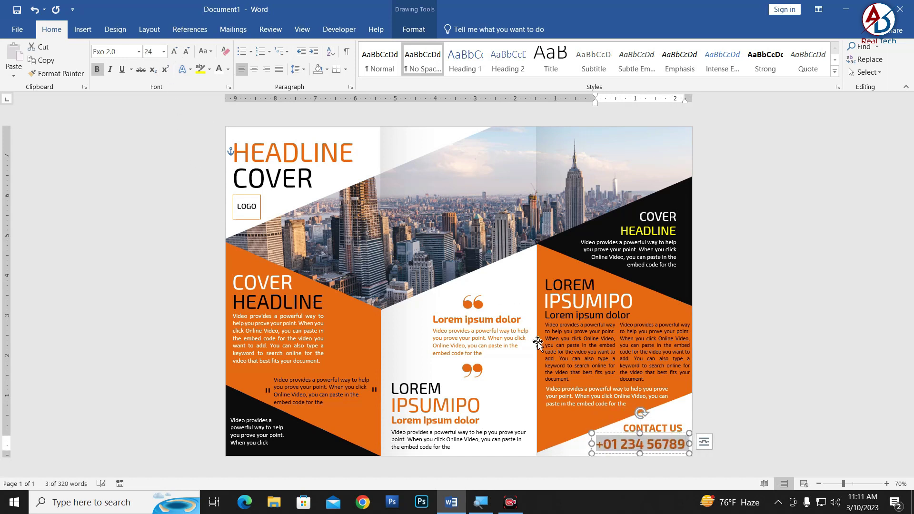
{"action": "left_click_drag", "start_coordinate": [669, 421], "coordinate": [666, 421]}
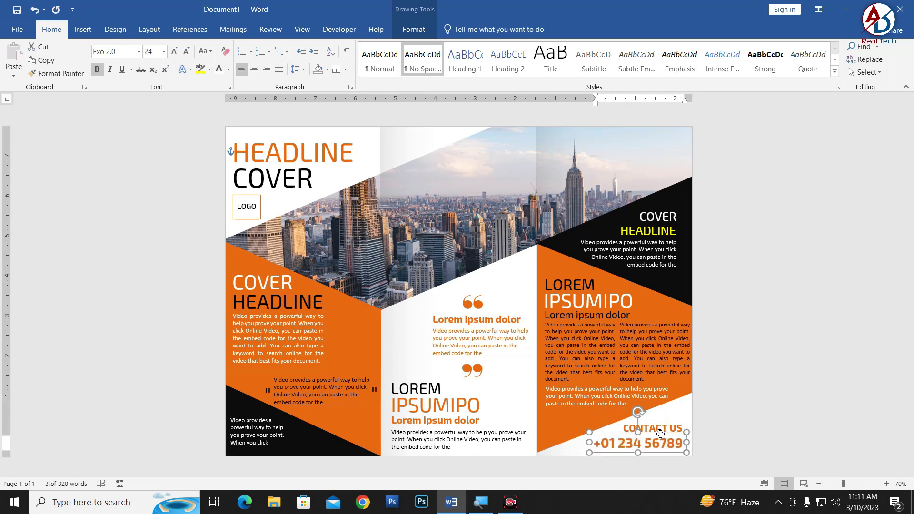
{"action": "left_click", "coordinate": [228, 70]}
{"action": "left_click", "coordinate": [233, 86]}
{"action": "left_click", "coordinate": [748, 316]}
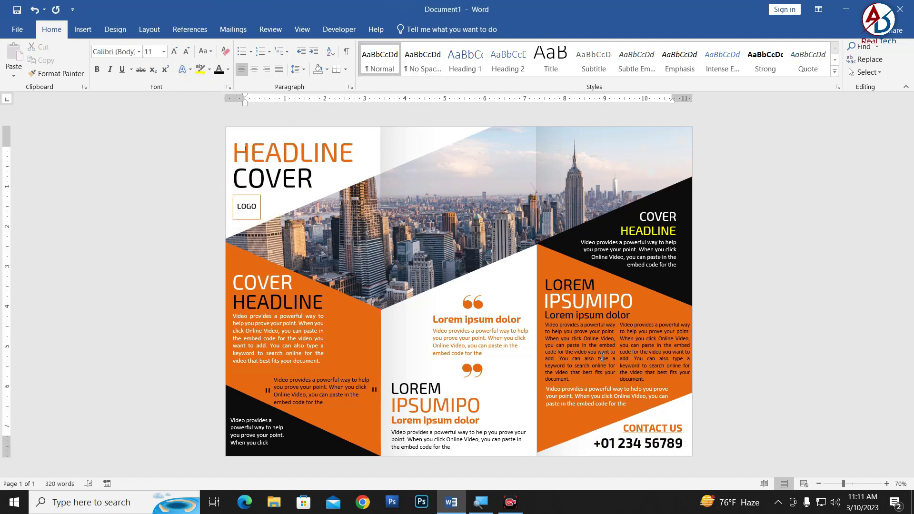
{"action": "scroll", "coordinate": [556, 337], "scroll_direction": "down", "scroll_amount": 4, "text": "ctrl"}
{"action": "scroll", "coordinate": [502, 327], "scroll_direction": "up", "scroll_amount": 1, "text": "ctrl"}
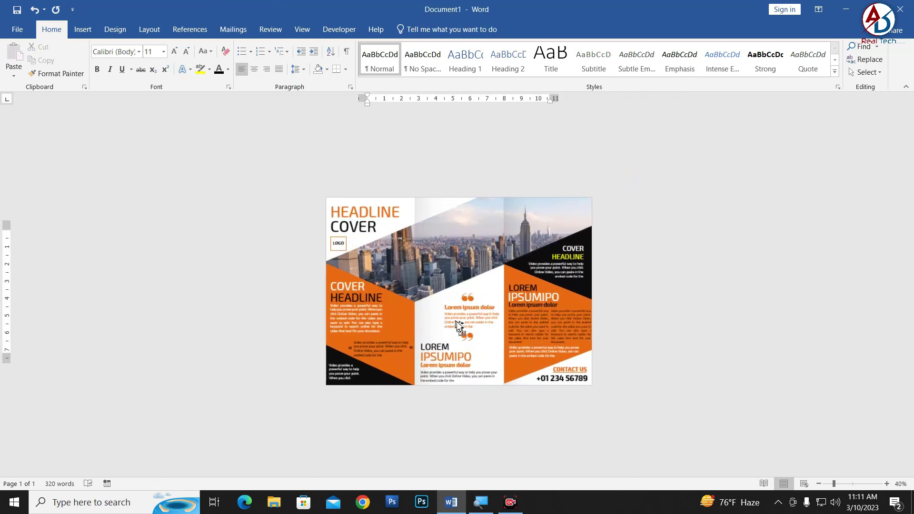
{"action": "scroll", "coordinate": [289, 278], "scroll_direction": "up", "scroll_amount": 1, "text": "ctrl"}
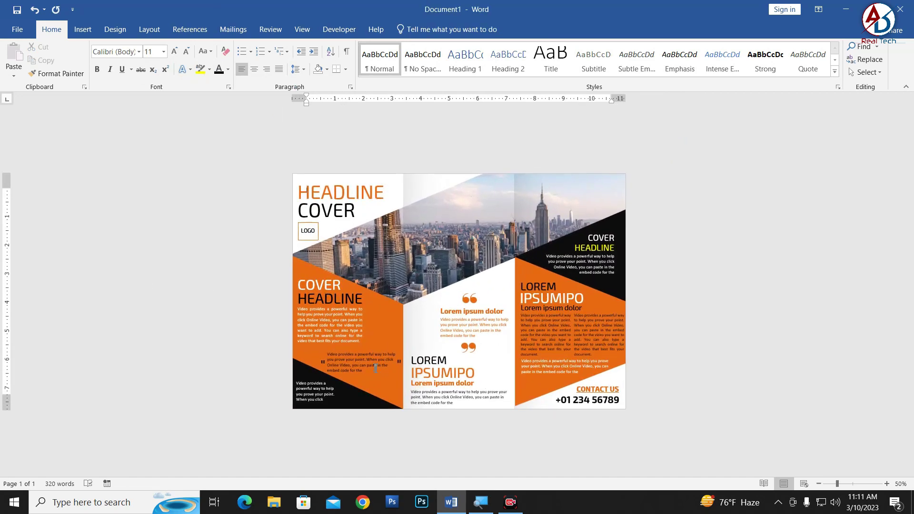
{"action": "scroll", "coordinate": [535, 402], "scroll_direction": "up", "scroll_amount": 1, "text": "ctrl"}
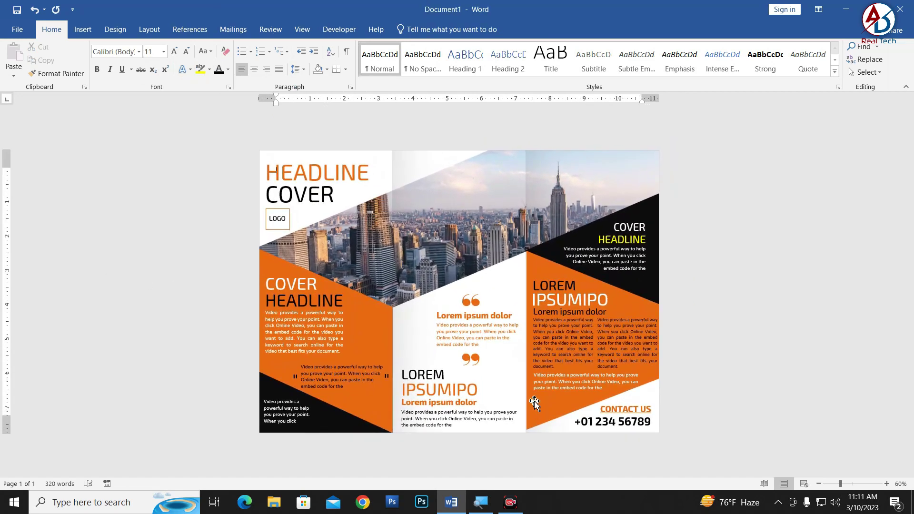